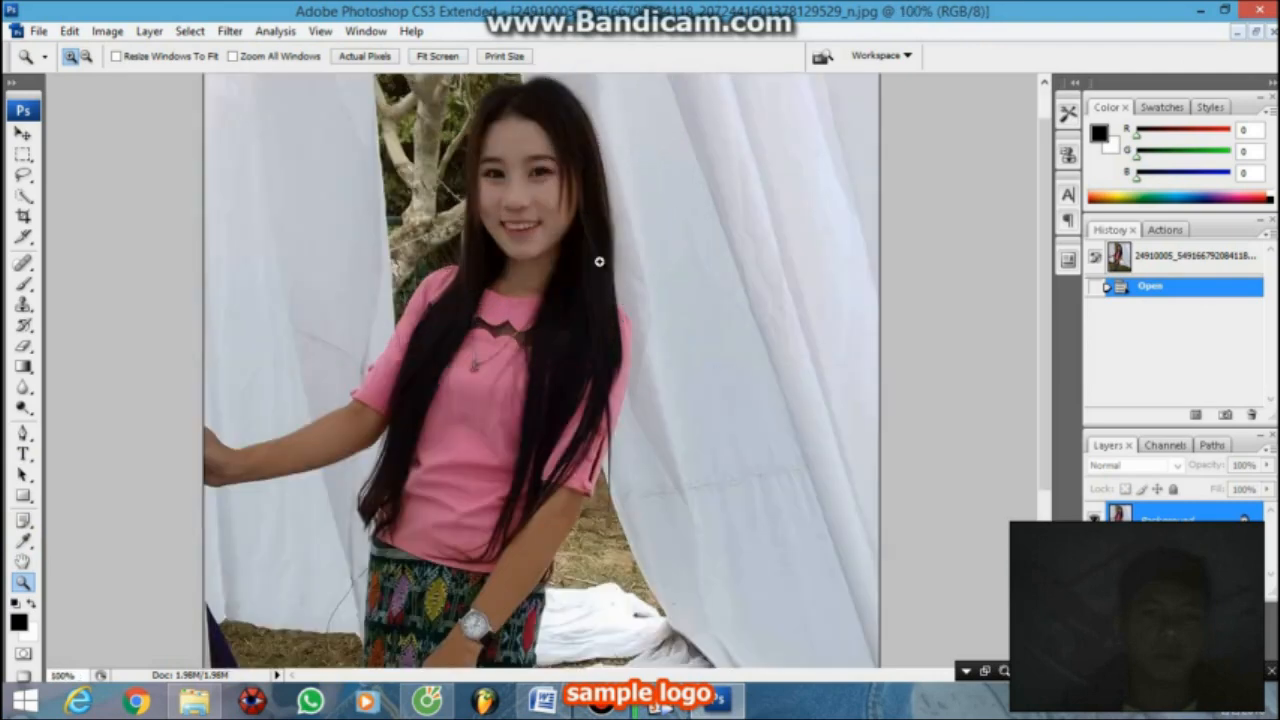
Start a Pen tool path at the hair tips near the waist and trace the hair's outer edge up to the outstretched arm.
{"action": "left_click", "coordinate": [600, 261]}
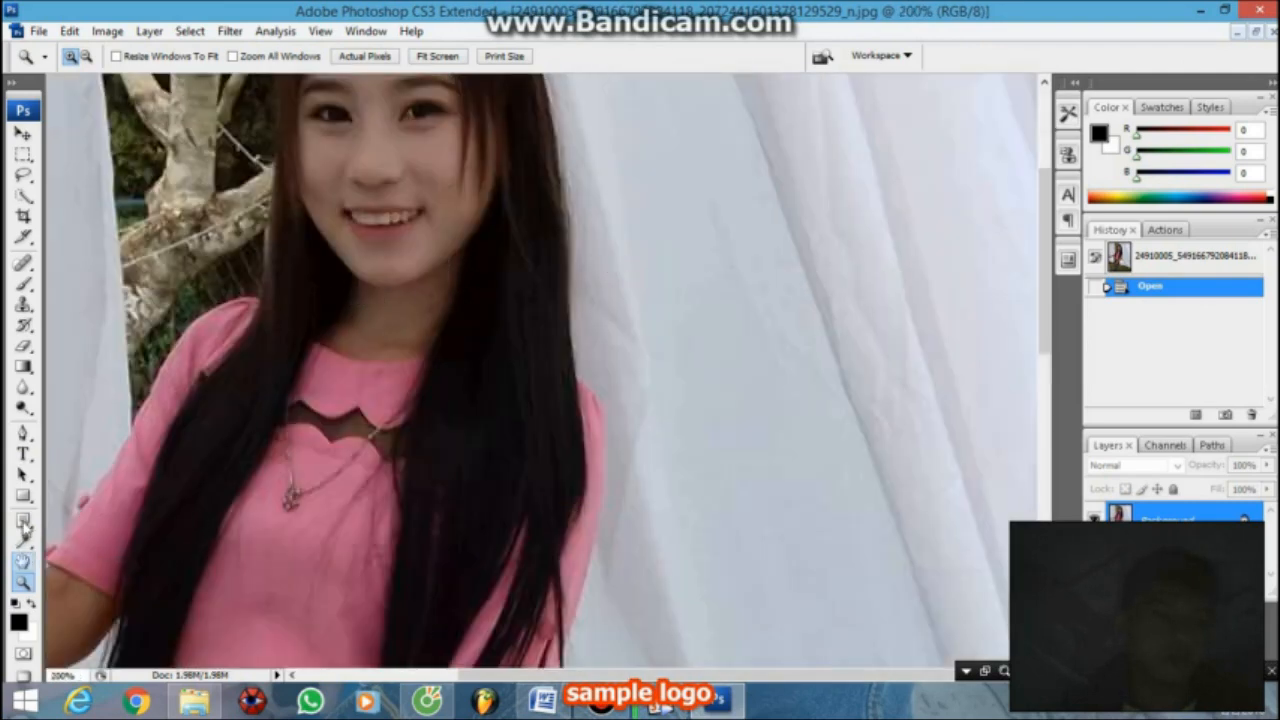
{"action": "left_click", "coordinate": [23, 561]}
{"action": "left_click_drag", "start_coordinate": [255, 418], "coordinate": [620, 252]}
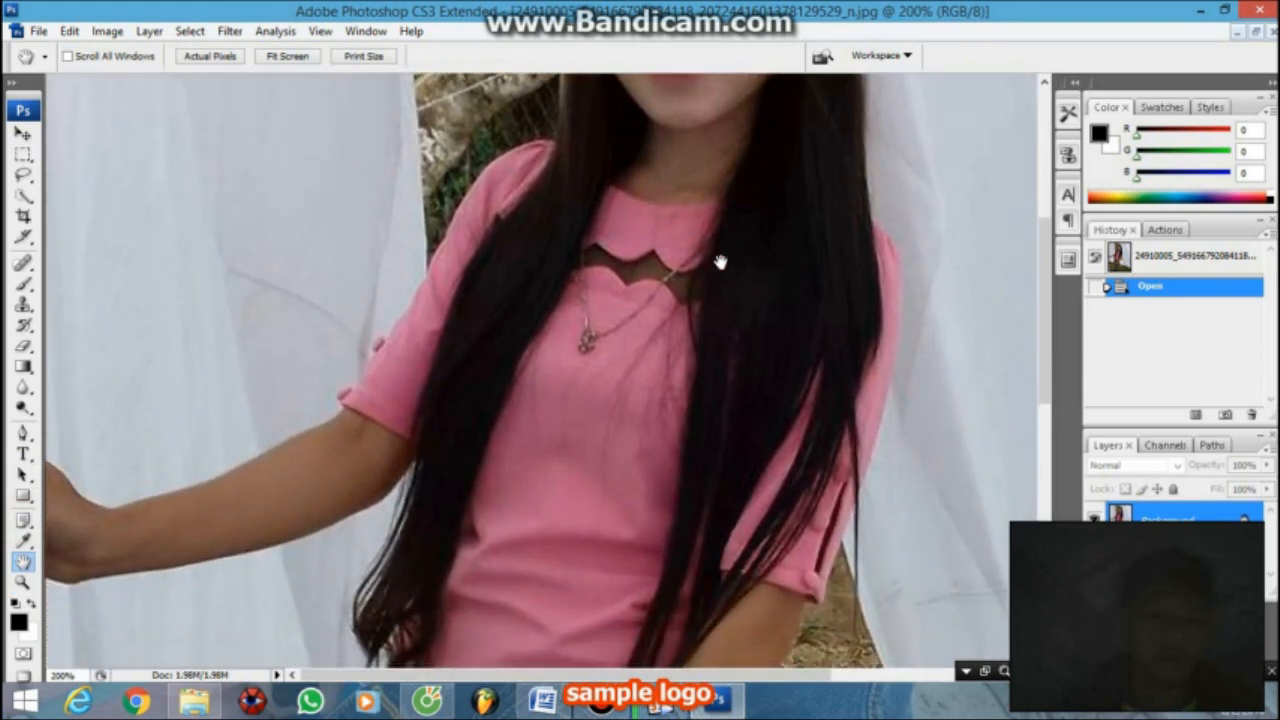
{"action": "left_click_drag", "start_coordinate": [720, 263], "coordinate": [714, 180]}
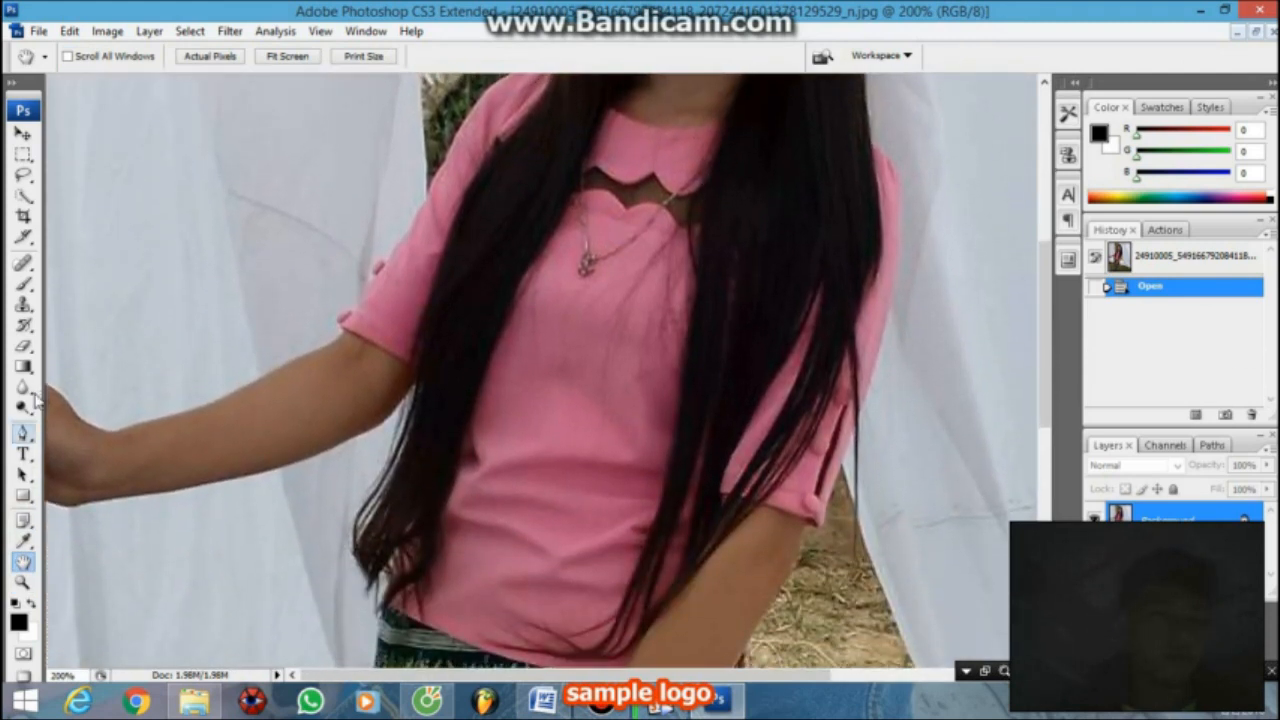
{"action": "left_click", "coordinate": [23, 432]}
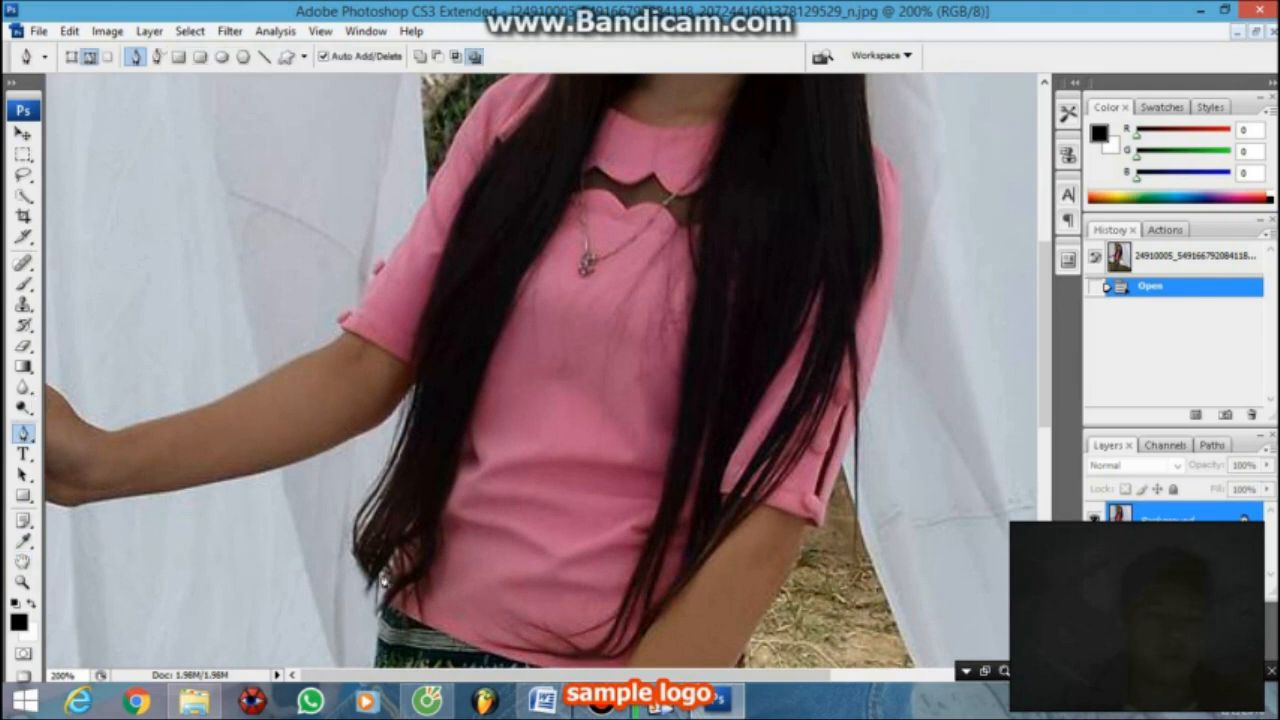
{"action": "left_click", "coordinate": [378, 597]}
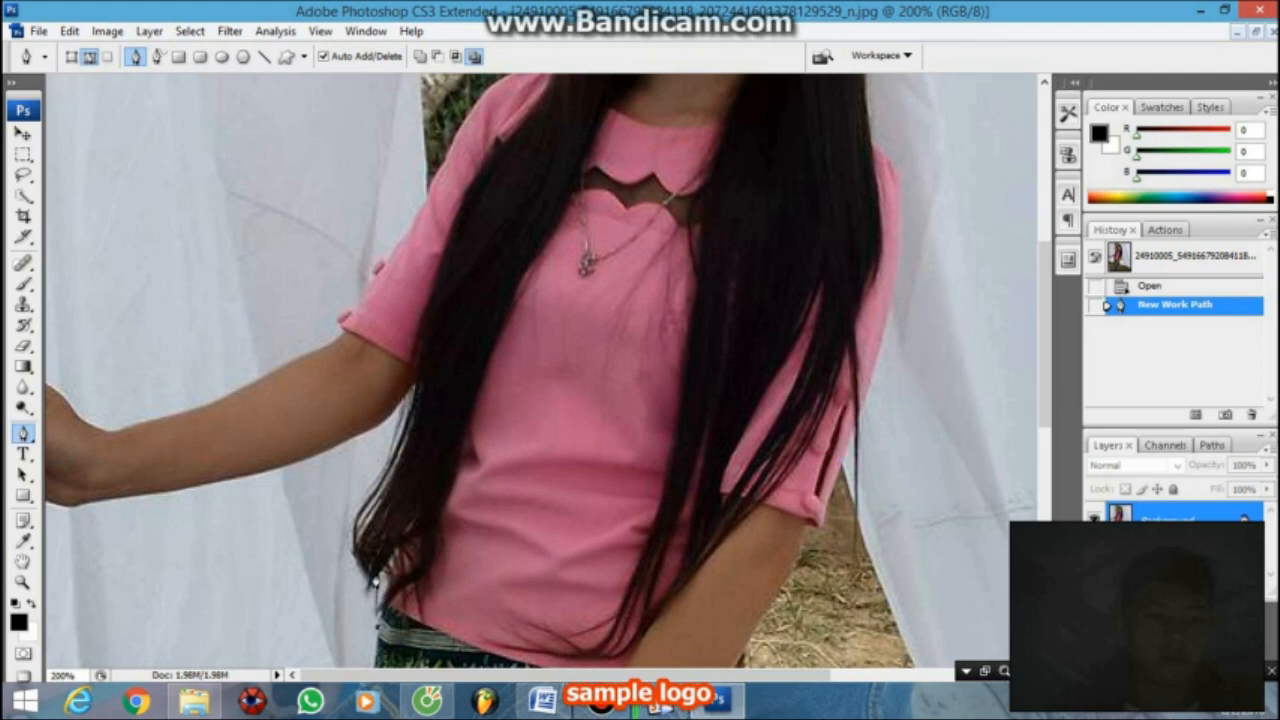
{"action": "left_click", "coordinate": [388, 551]}
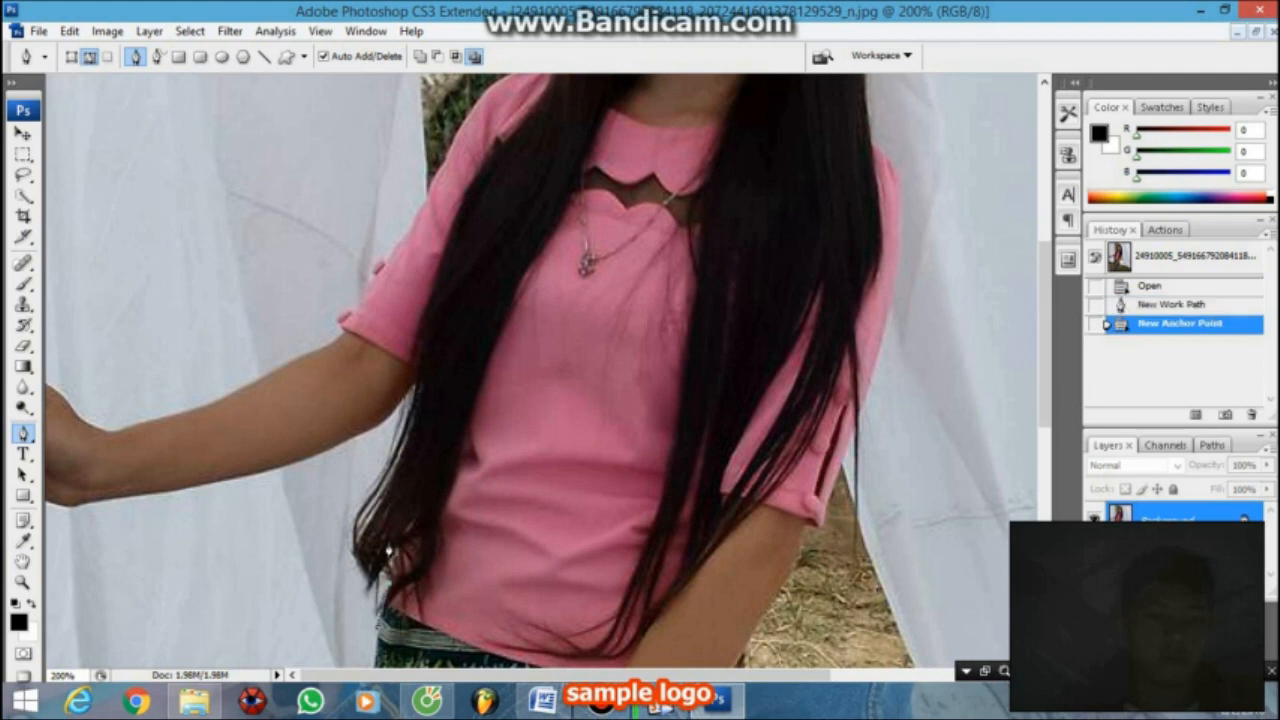
{"action": "left_click", "coordinate": [385, 537]}
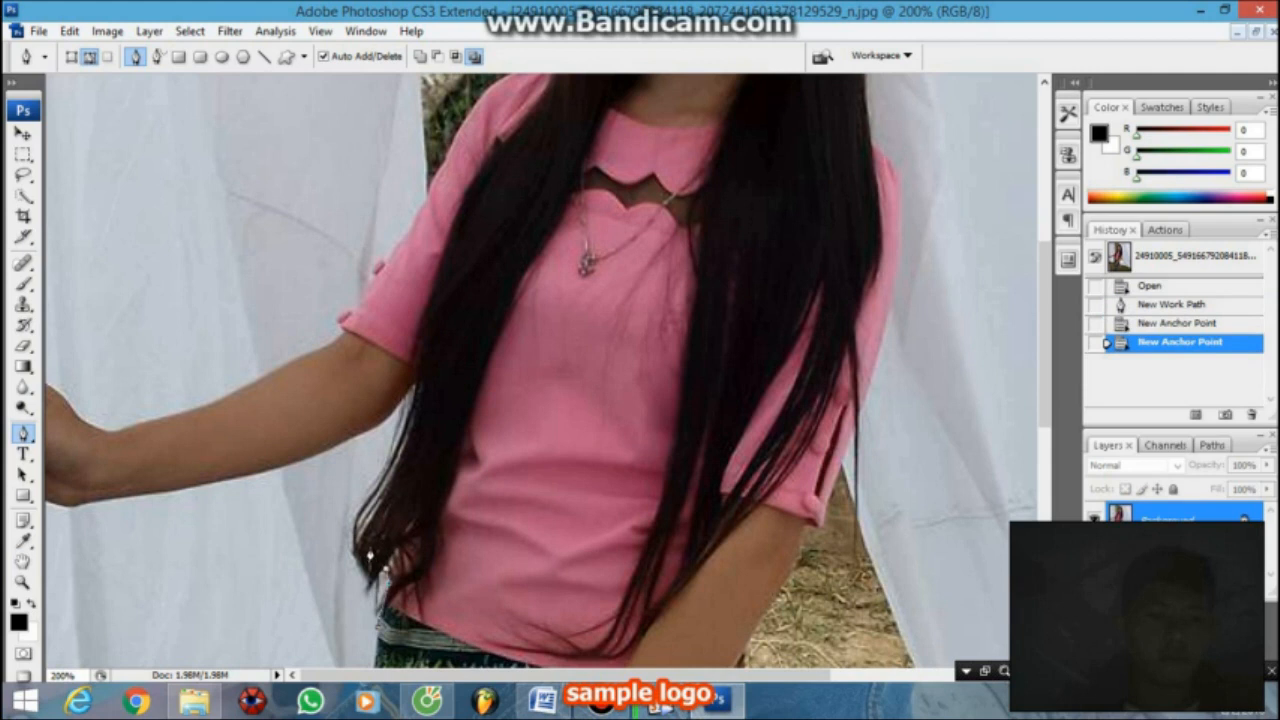
{"action": "left_click", "coordinate": [369, 555]}
{"action": "left_click", "coordinate": [349, 513]}
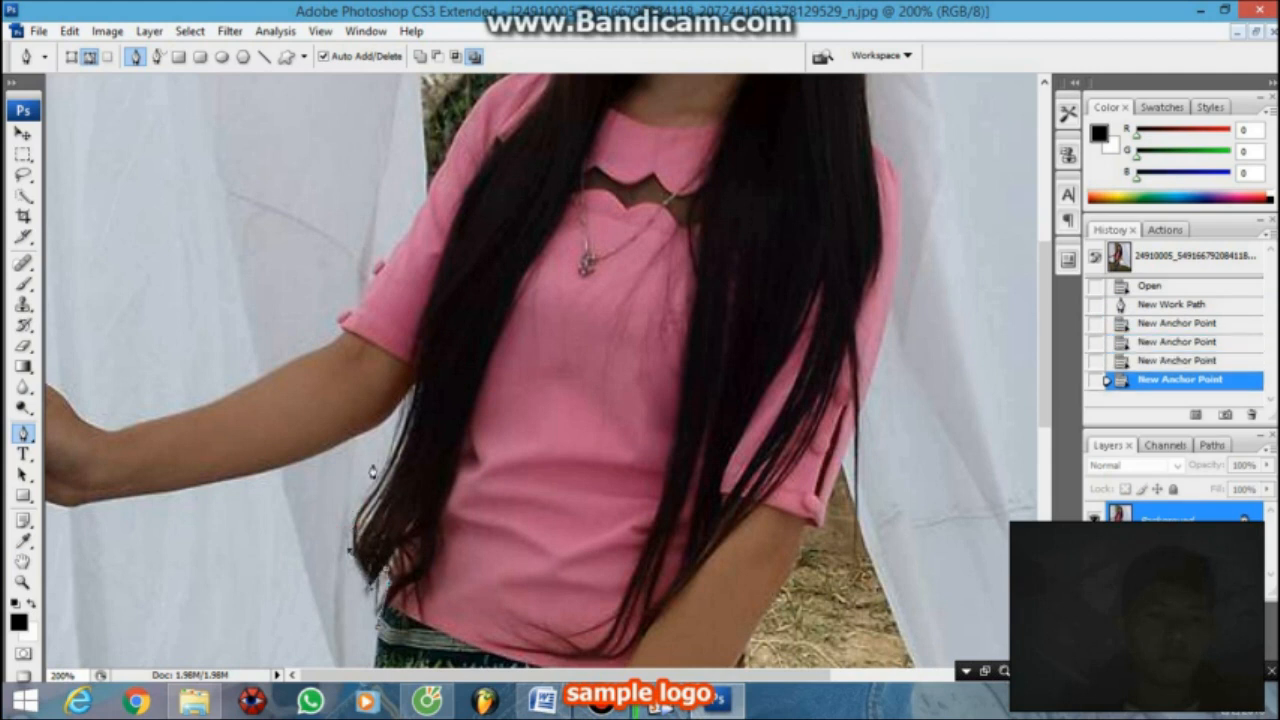
{"action": "left_click", "coordinate": [383, 493]}
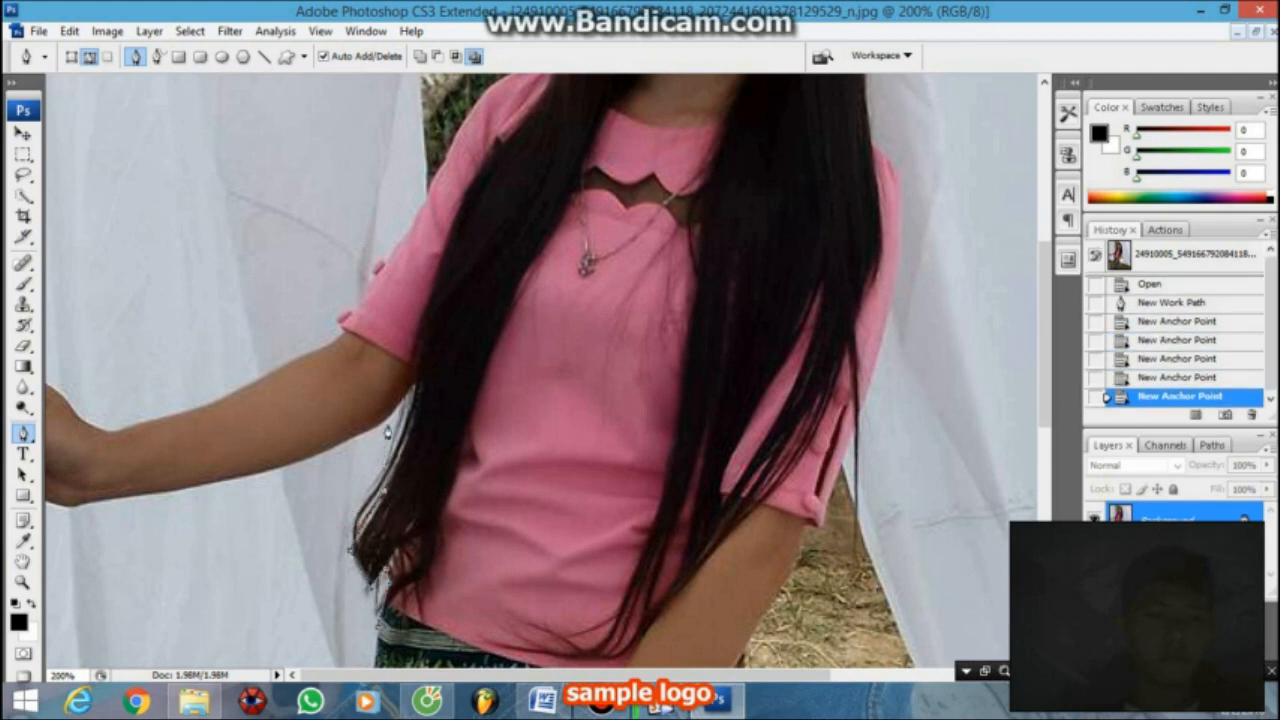
{"action": "left_click", "coordinate": [410, 354]}
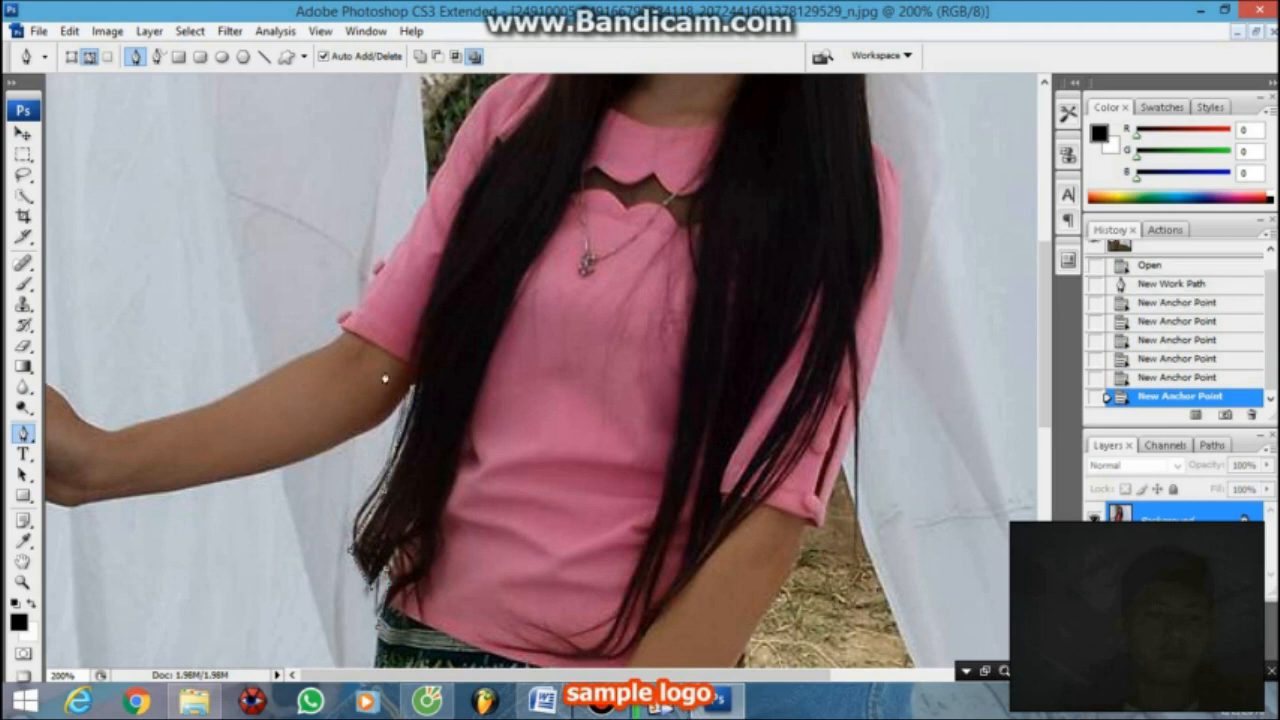
Continue the path along the underside of the outstretched forearm to the hand at the photo's edge.
{"action": "left_click", "coordinate": [388, 381]}
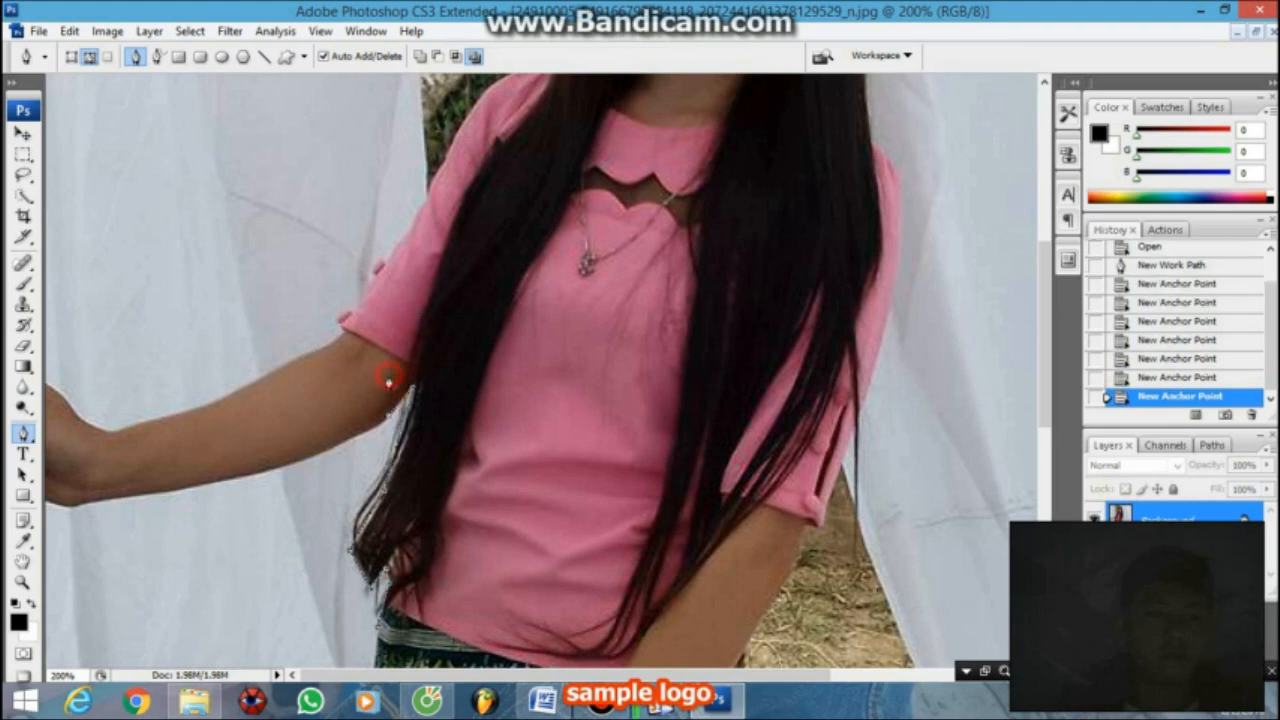
{"action": "left_click", "coordinate": [356, 433]}
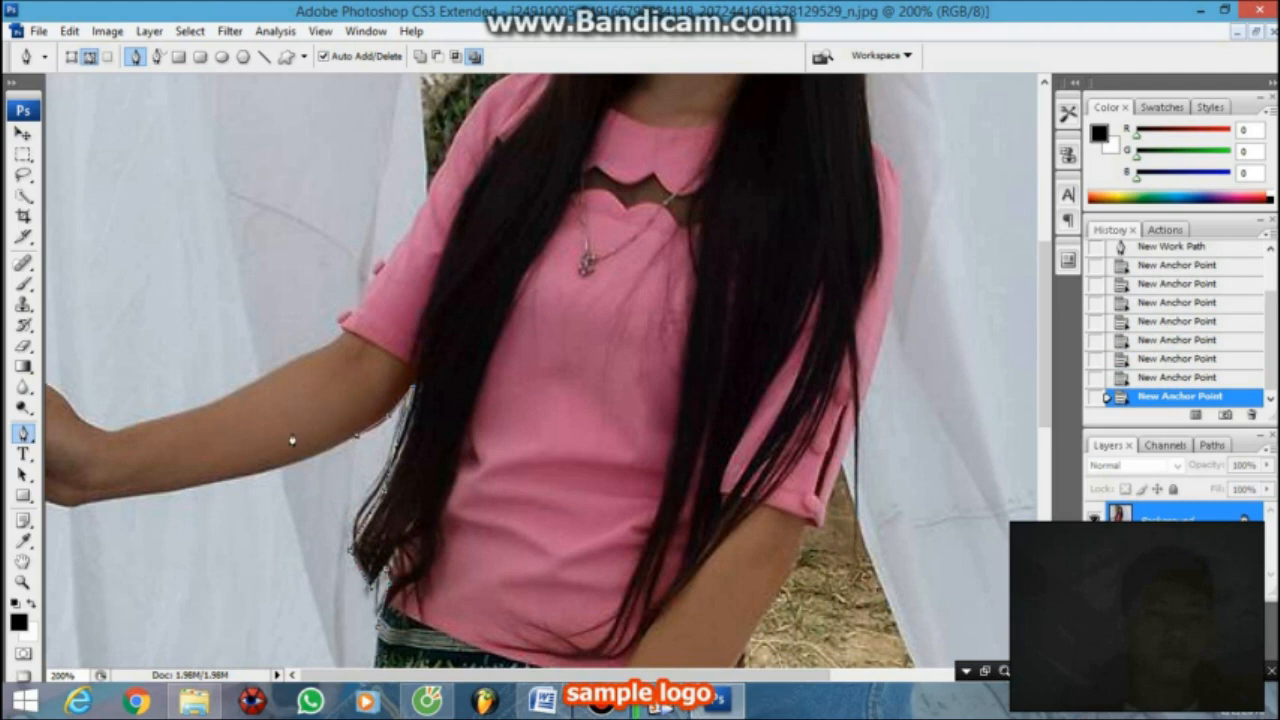
{"action": "left_click", "coordinate": [280, 467]}
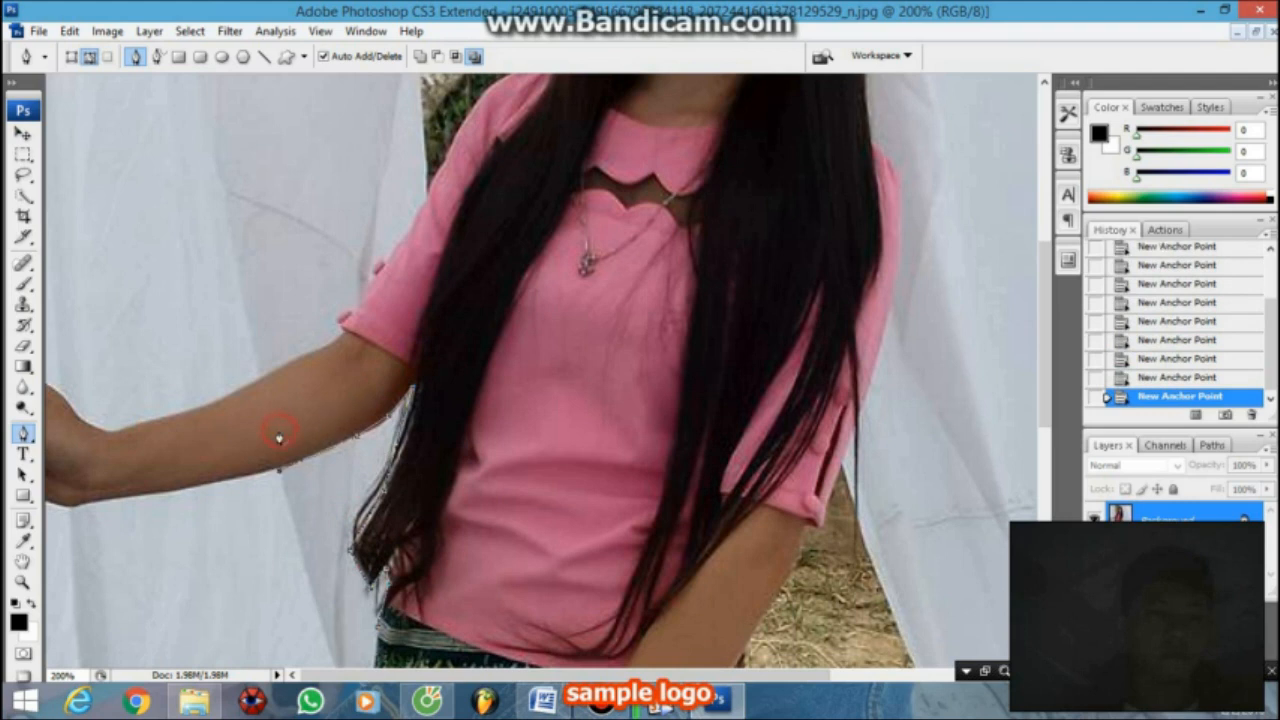
{"action": "left_click_drag", "start_coordinate": [204, 456], "coordinate": [203, 451]}
{"action": "left_click", "coordinate": [118, 467]}
{"action": "left_click", "coordinate": [86, 474]}
{"action": "left_click", "coordinate": [1143, 340]}
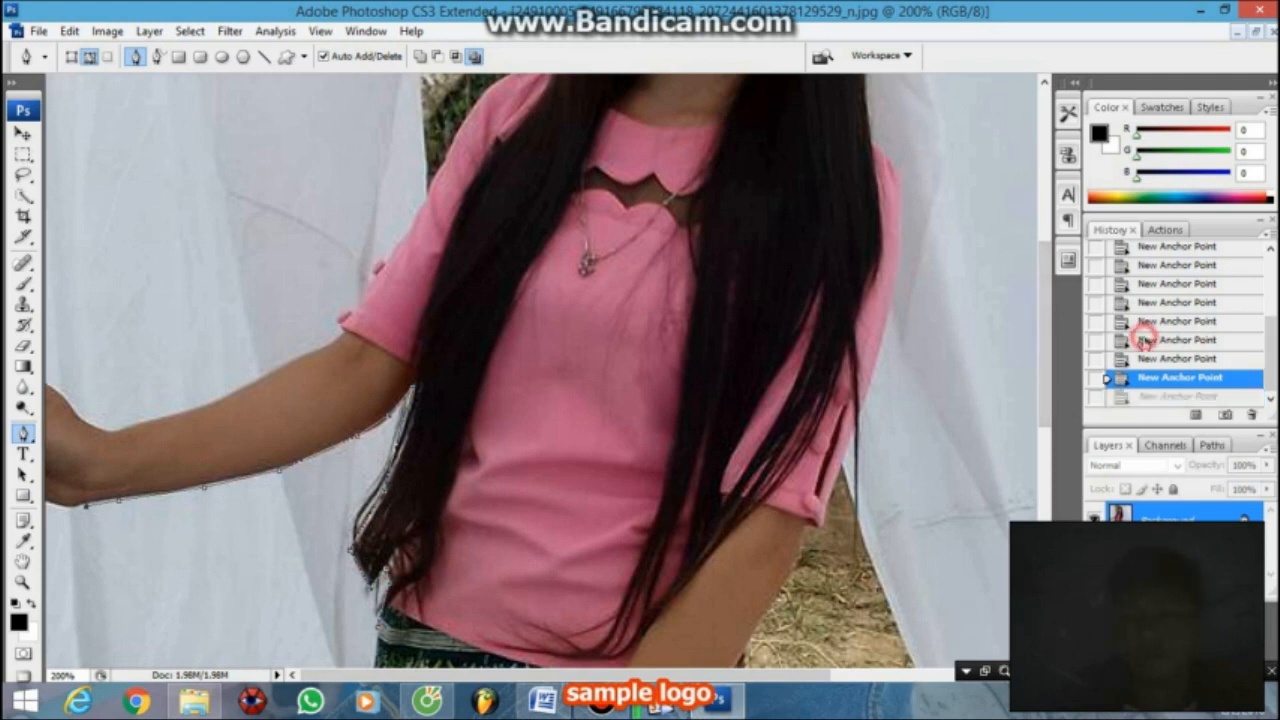
{"action": "left_click", "coordinate": [91, 470]}
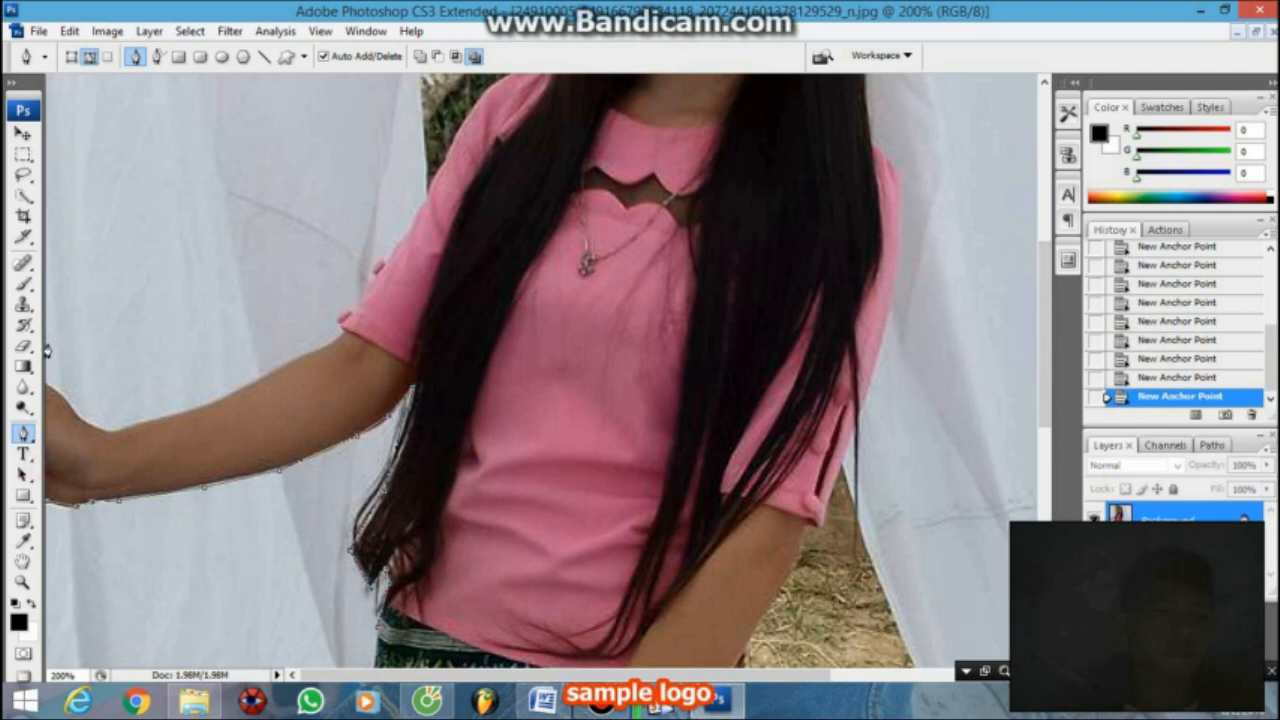
Continue the path around the hand and back along the upper edge of the outstretched forearm to the sleeve cuff.
{"action": "left_click", "coordinate": [104, 393]}
{"action": "left_click", "coordinate": [207, 370]}
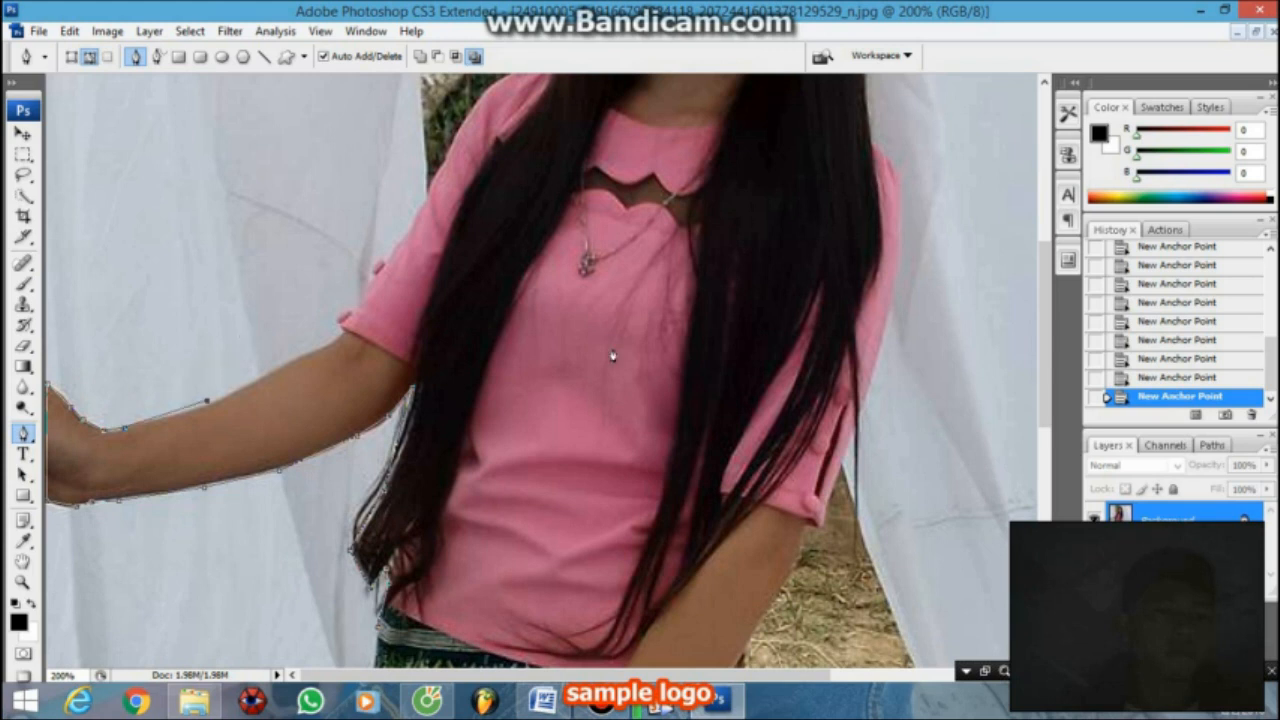
{"action": "key", "text": "ctrl+z"}
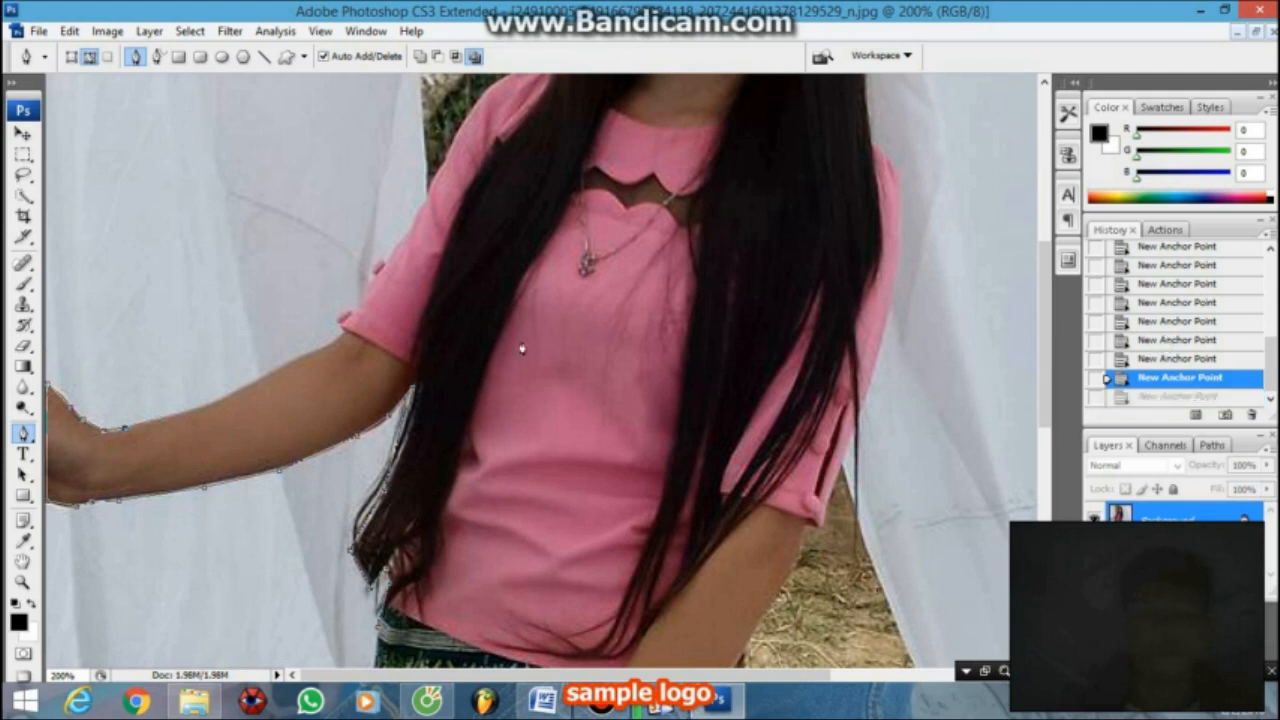
{"action": "left_click", "coordinate": [201, 373]}
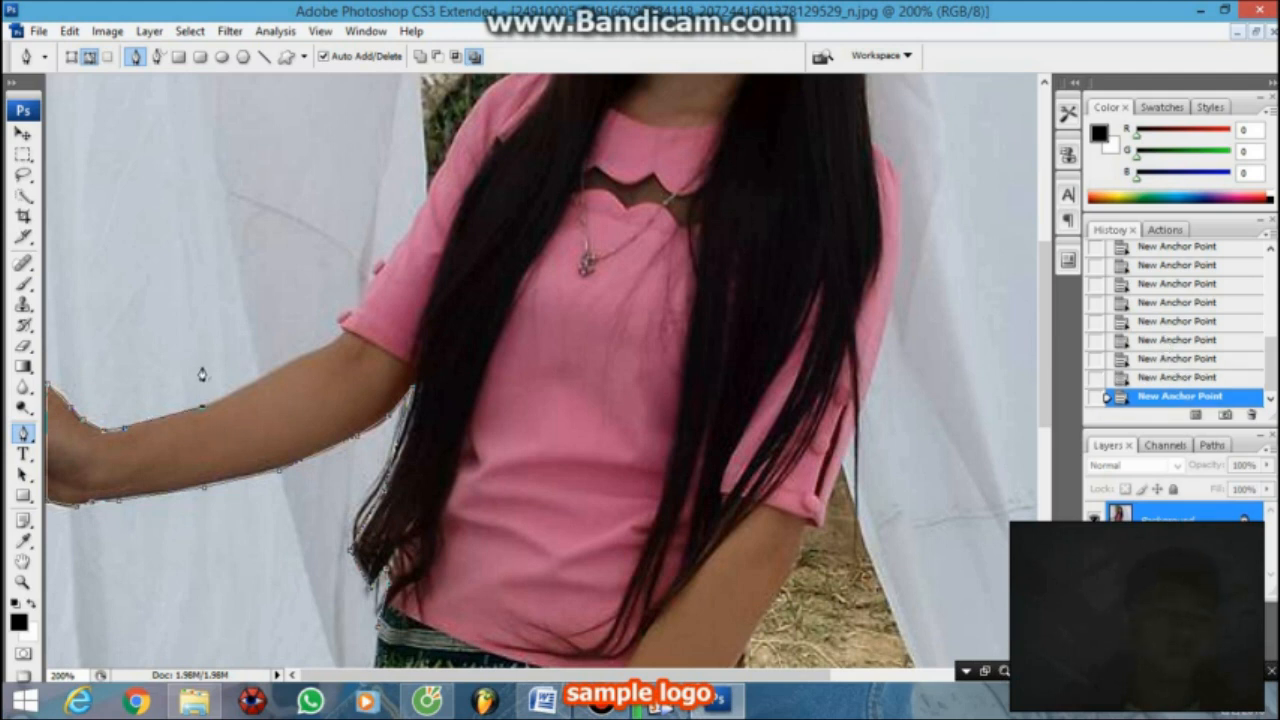
{"action": "left_click", "coordinate": [262, 342]}
{"action": "left_click", "coordinate": [328, 310]}
Trace the path up the outer edge of the pink sleeve and over the shoulder to where the hair begins.
{"action": "left_click_drag", "start_coordinate": [362, 278], "coordinate": [361, 259]}
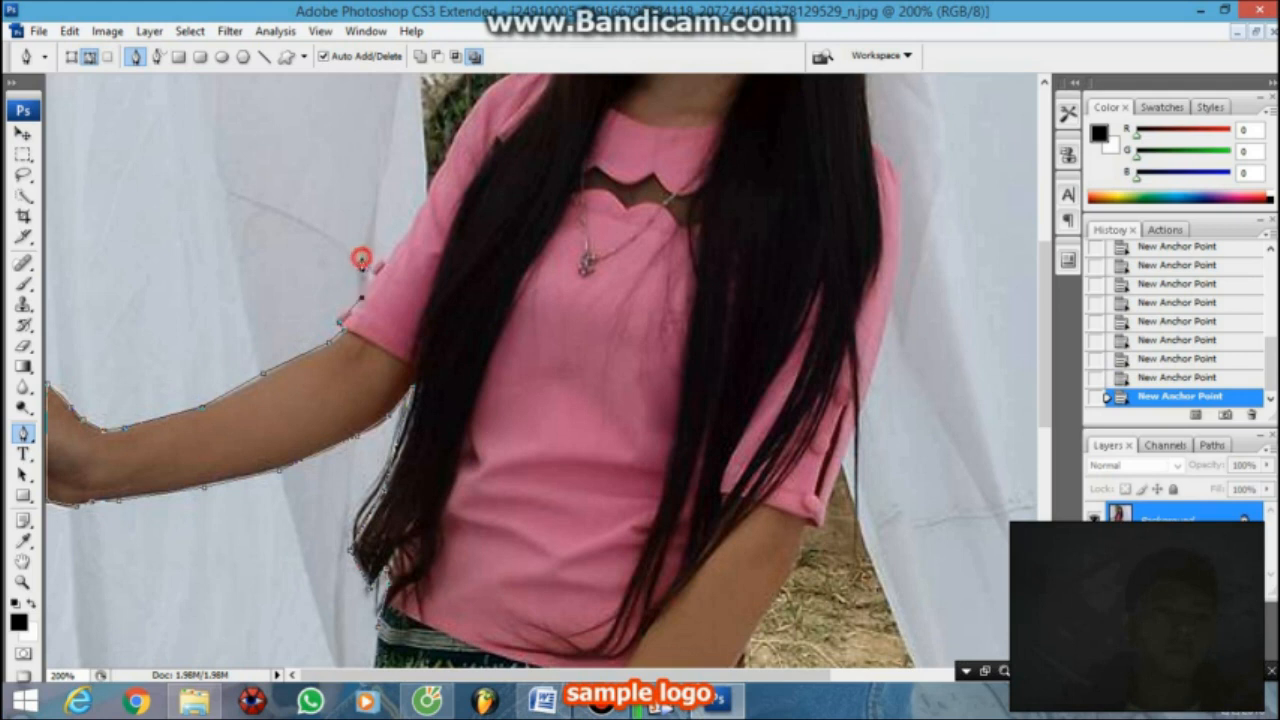
{"action": "left_click", "coordinate": [410, 221]}
{"action": "left_click", "coordinate": [436, 176]}
{"action": "left_click", "coordinate": [476, 103]}
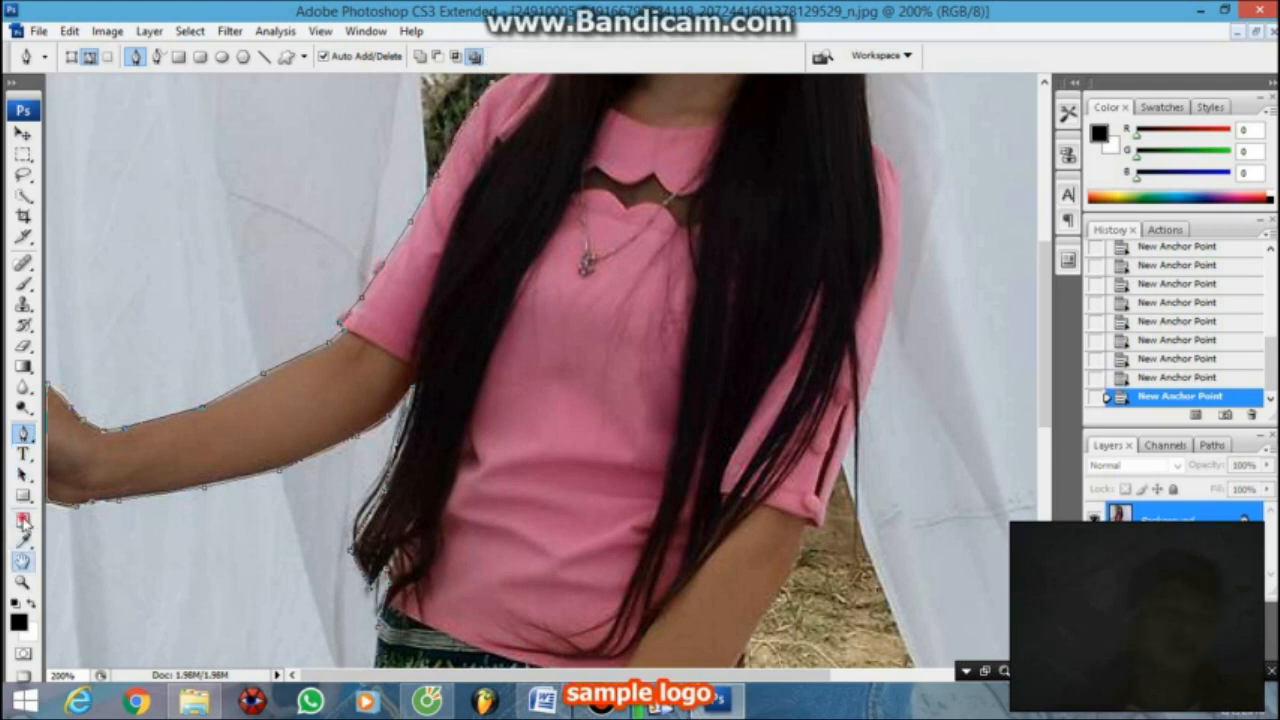
{"action": "key", "text": "space"}
{"action": "left_click_drag", "start_coordinate": [484, 256], "coordinate": [458, 565]}
{"action": "left_click_drag", "start_coordinate": [594, 346], "coordinate": [580, 443]}
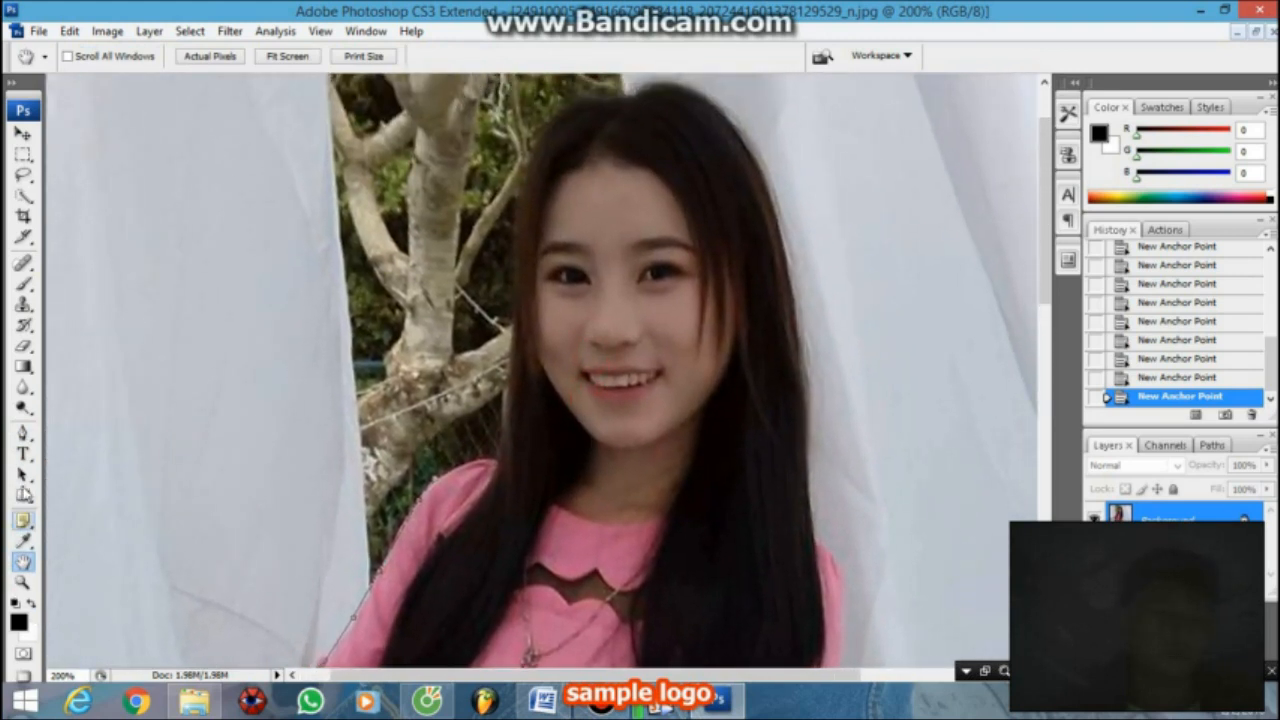
{"action": "left_click", "coordinate": [24, 540]}
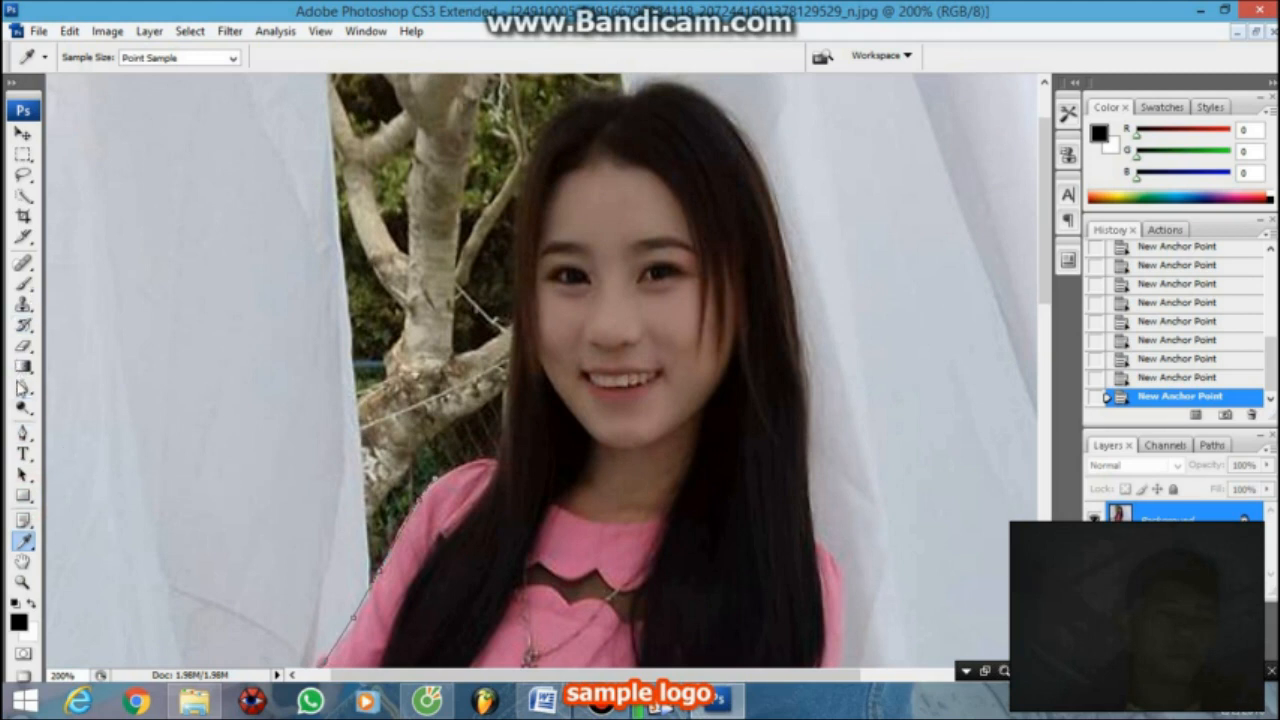
{"action": "left_click", "coordinate": [24, 432]}
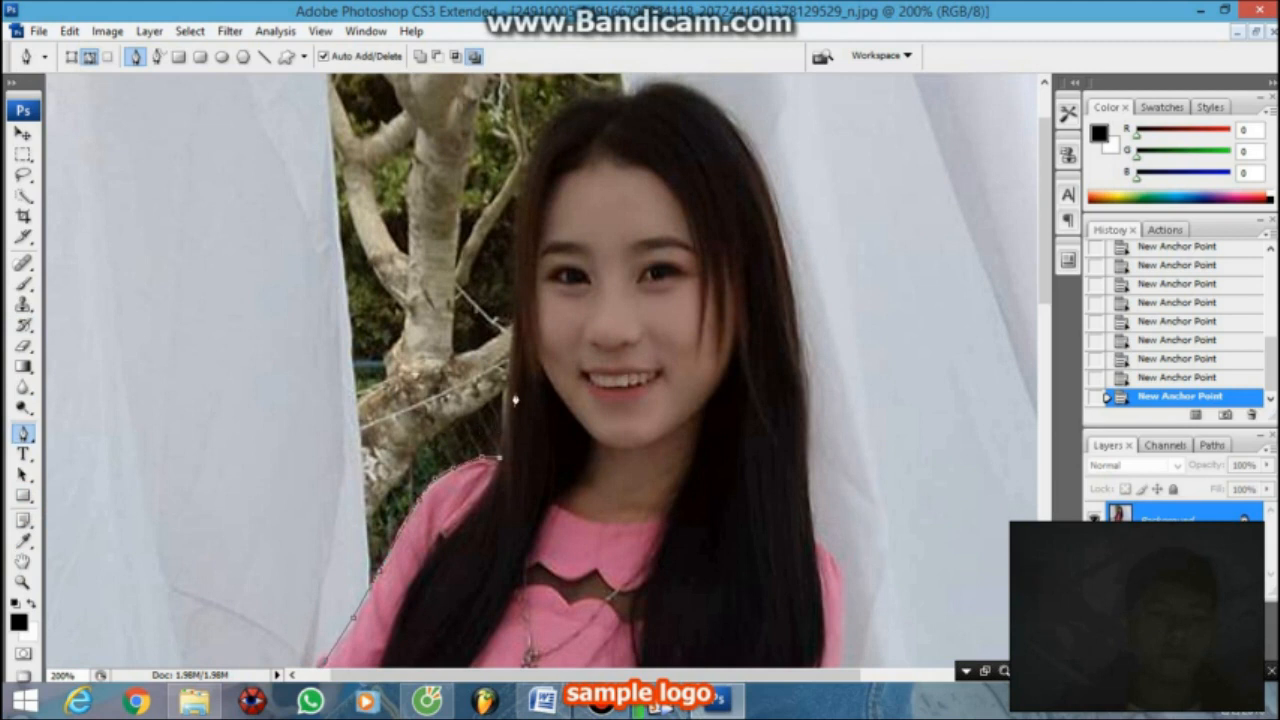
{"action": "left_click", "coordinate": [518, 178]}
{"action": "key", "text": "ctrl+z"}
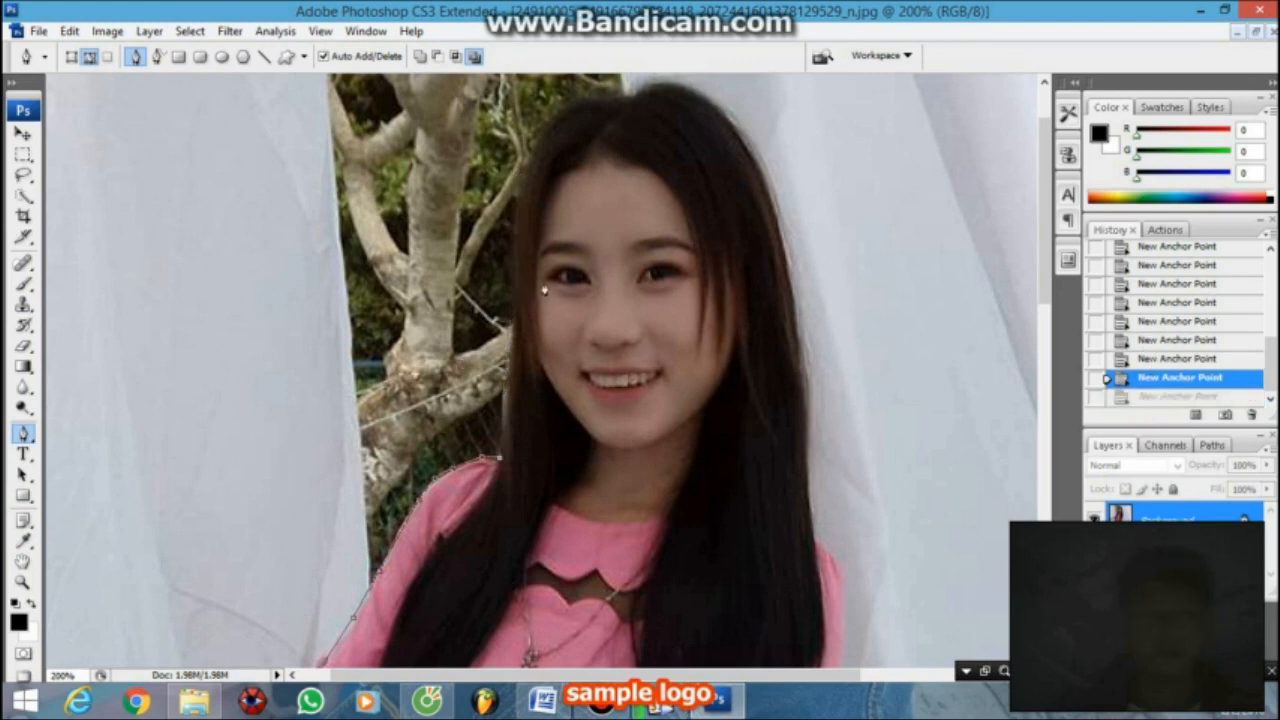
{"action": "left_click", "coordinate": [514, 330]}
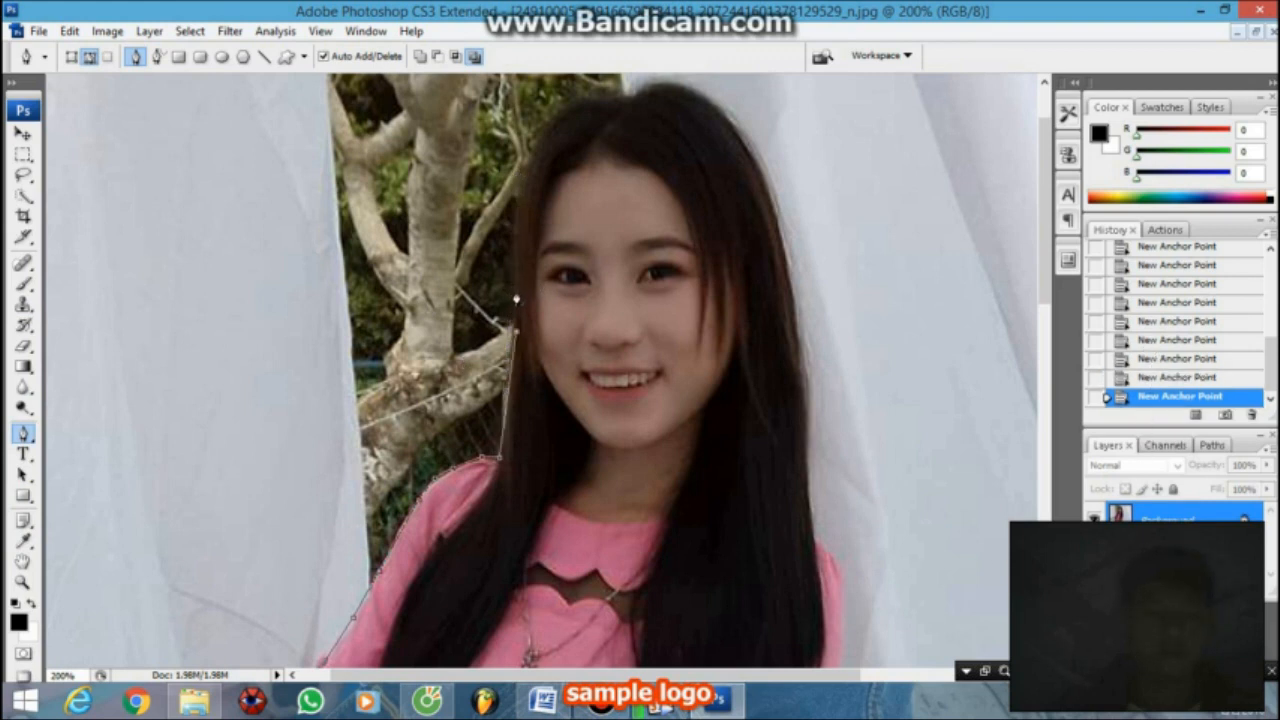
{"action": "key", "text": "ctrl+z"}
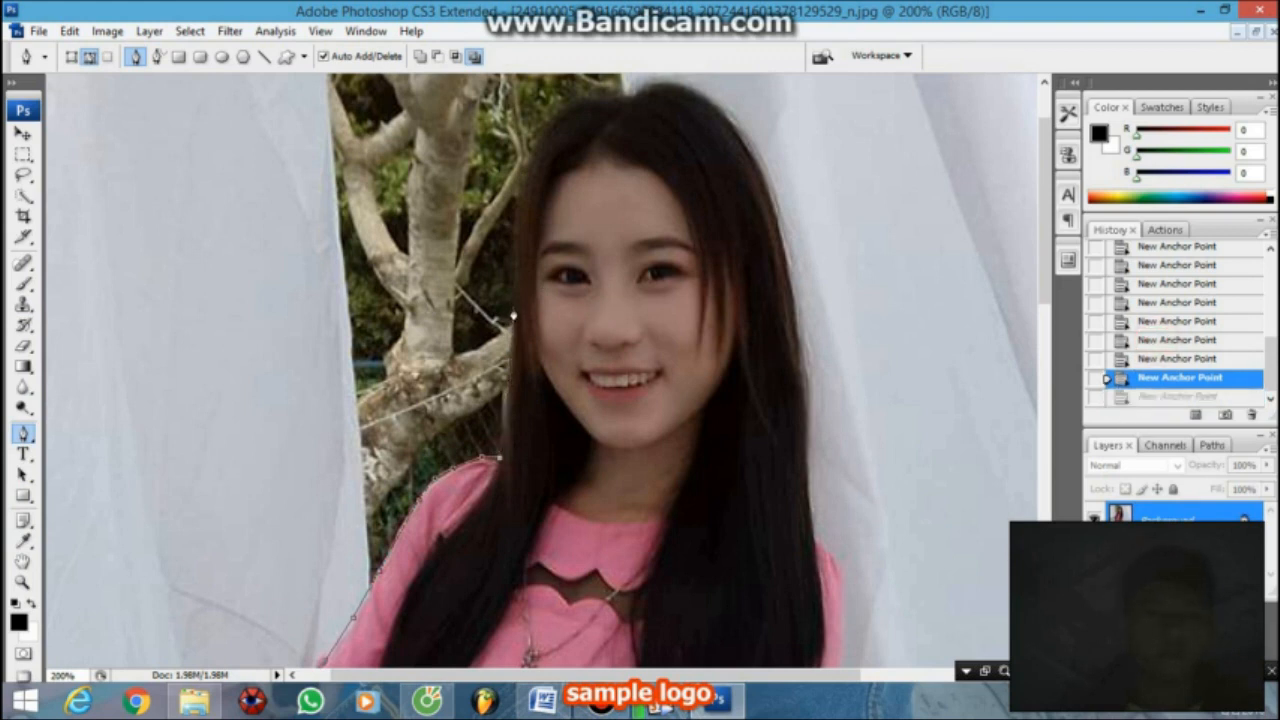
Continue the path from the shoulder up the hair's outer edge beside the tree to the top of the head.
{"action": "left_click", "coordinate": [513, 317]}
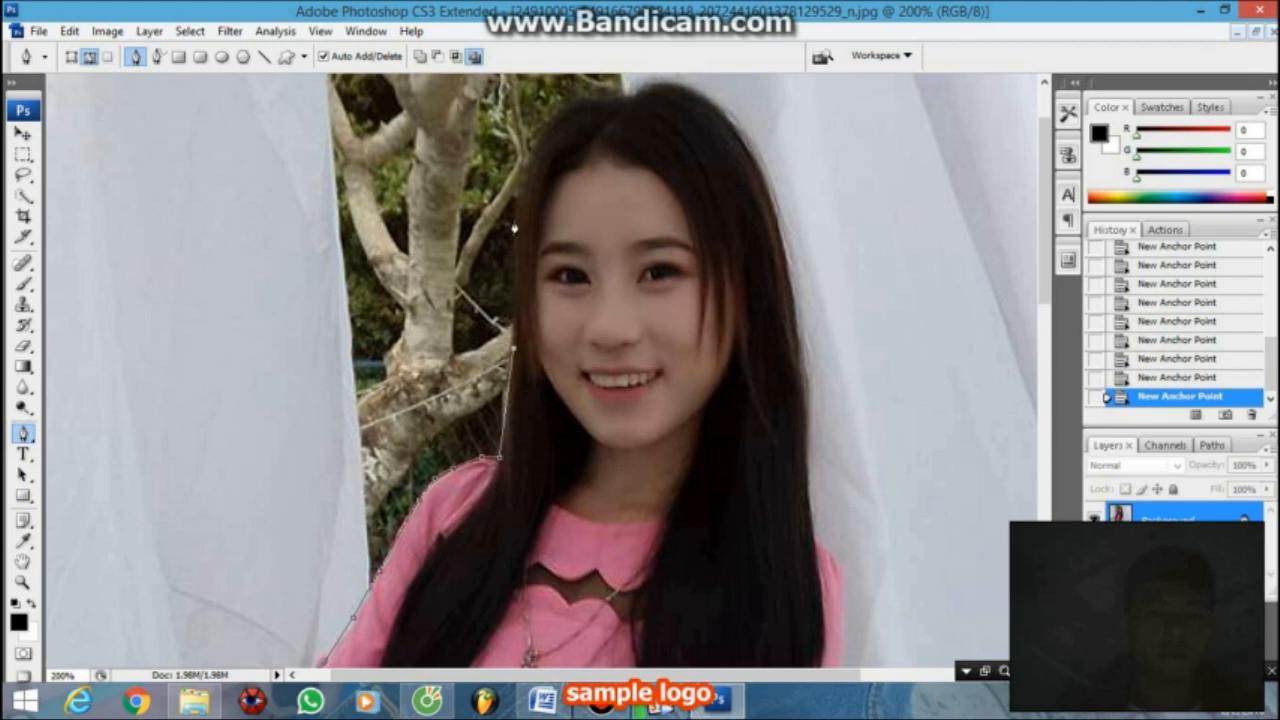
{"action": "left_click", "coordinate": [514, 259]}
{"action": "left_click", "coordinate": [517, 203]}
{"action": "left_click", "coordinate": [536, 146]}
{"action": "left_click", "coordinate": [567, 104]}
{"action": "left_click", "coordinate": [588, 100]}
{"action": "left_click", "coordinate": [605, 101]}
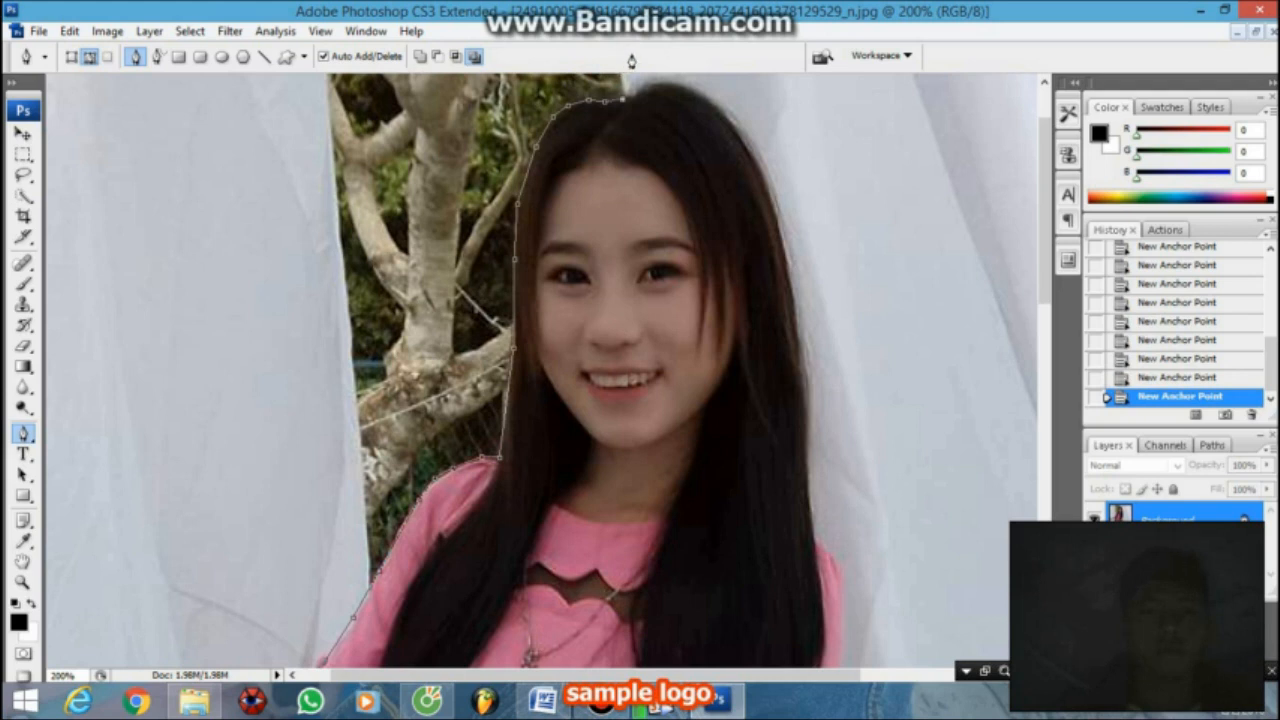
Trace the path over the crown and down the hair on the white-curtain side to the other shoulder.
{"action": "left_click", "coordinate": [683, 51]}
{"action": "left_click", "coordinate": [754, 121]}
{"action": "left_click", "coordinate": [770, 183]}
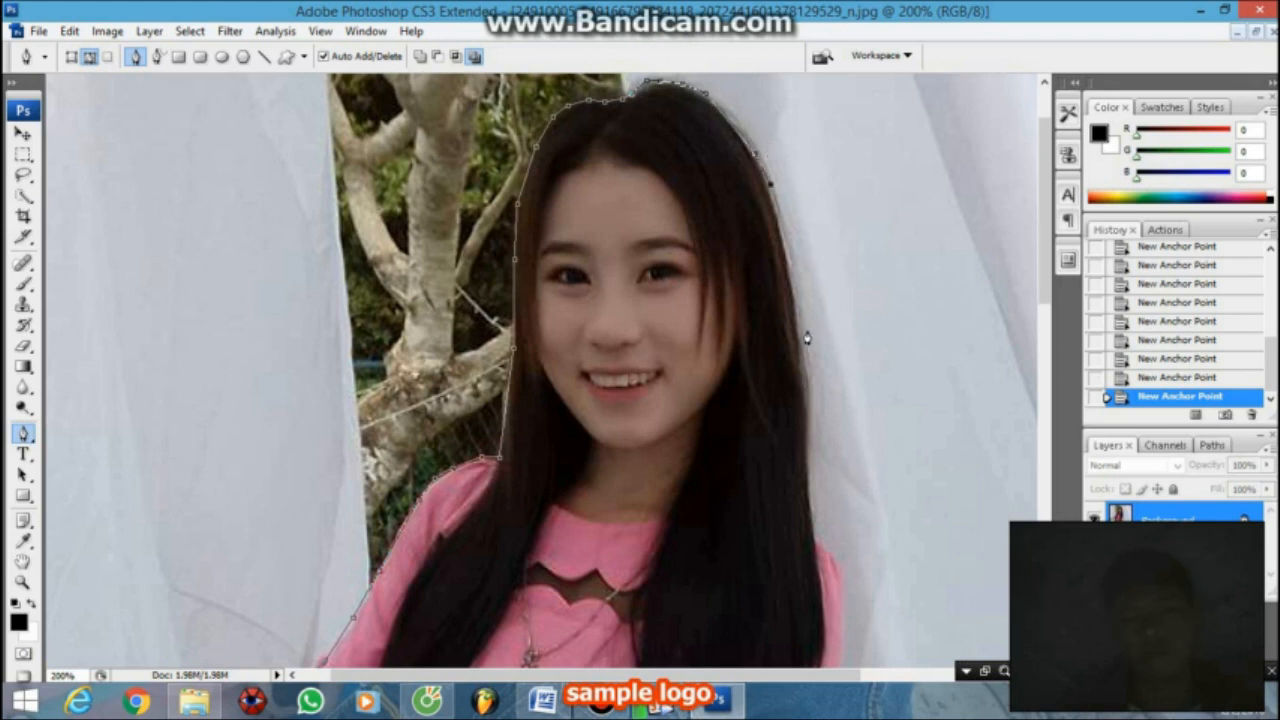
{"action": "left_click", "coordinate": [800, 364]}
{"action": "left_click", "coordinate": [810, 473]}
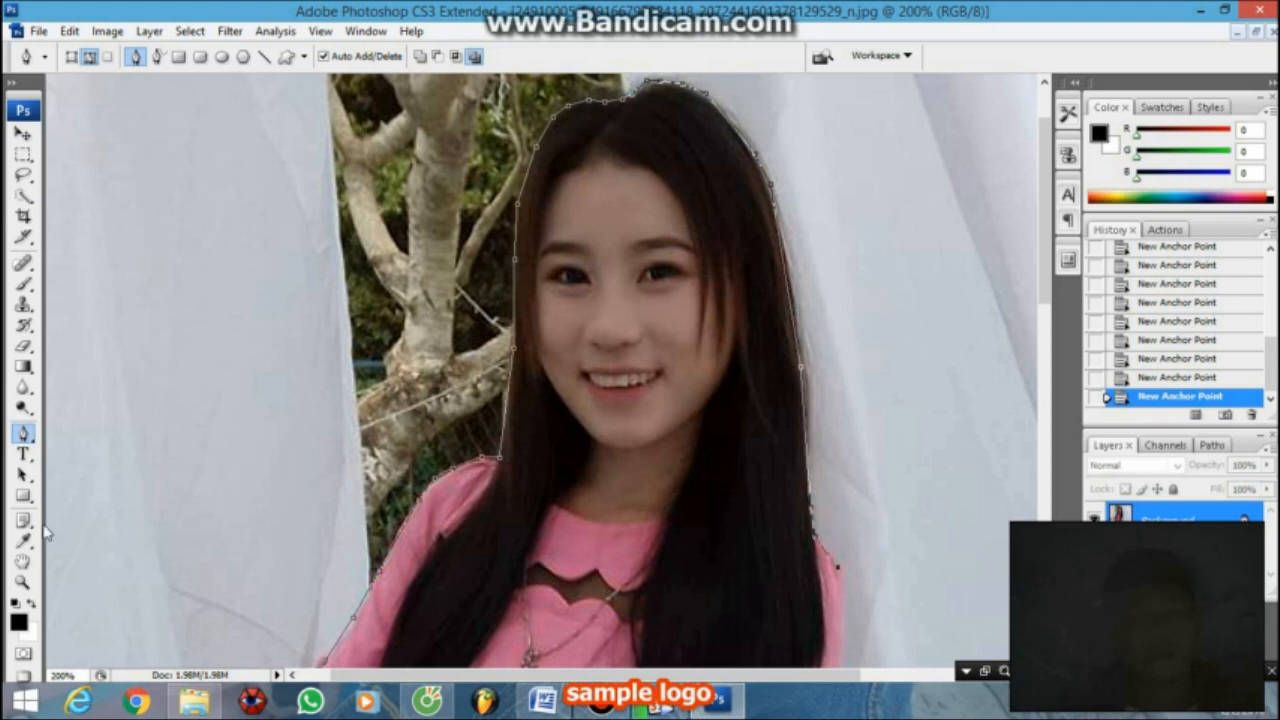
Continue the path from the second shoulder down the sleeve's outer edge to its cuff, removing the misplaced anchor point on the forearm.
{"action": "left_click", "coordinate": [22, 560]}
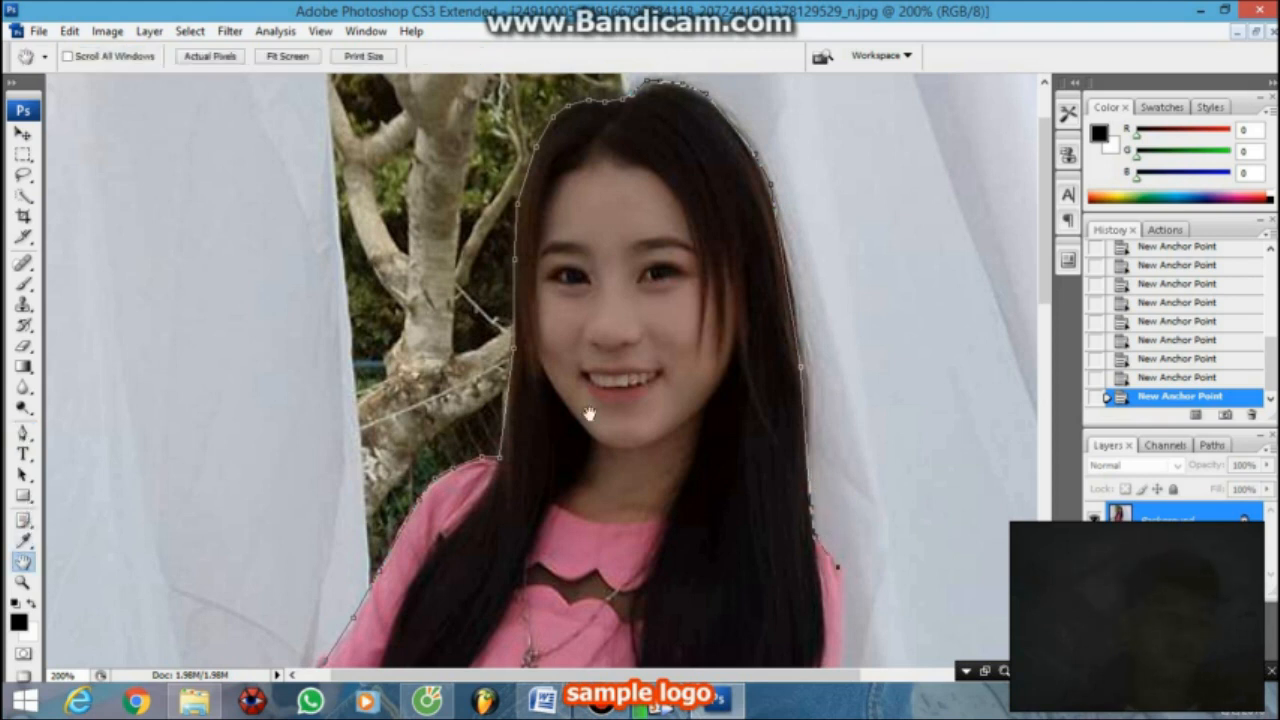
{"action": "left_click_drag", "start_coordinate": [548, 367], "coordinate": [408, 212]}
{"action": "left_click_drag", "start_coordinate": [509, 408], "coordinate": [520, 223]}
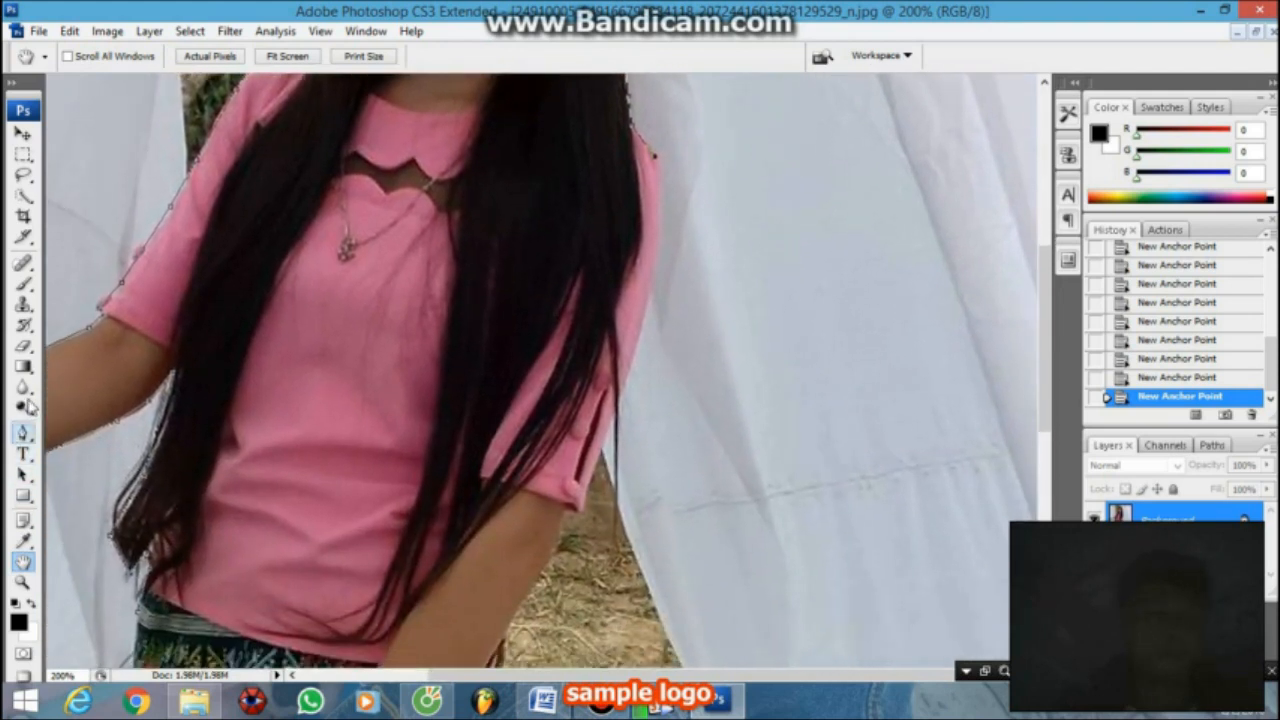
{"action": "left_click", "coordinate": [22, 432]}
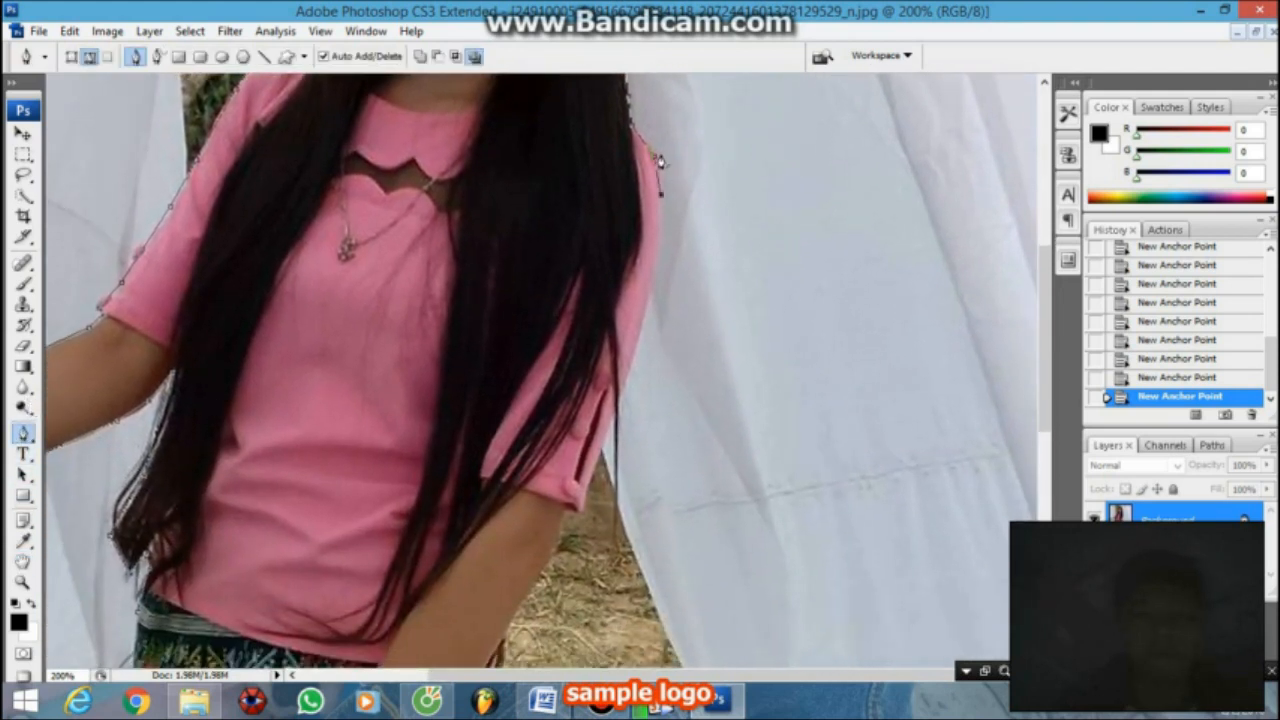
{"action": "left_click", "coordinate": [656, 270]}
{"action": "left_click", "coordinate": [638, 342]}
{"action": "left_click", "coordinate": [616, 388]}
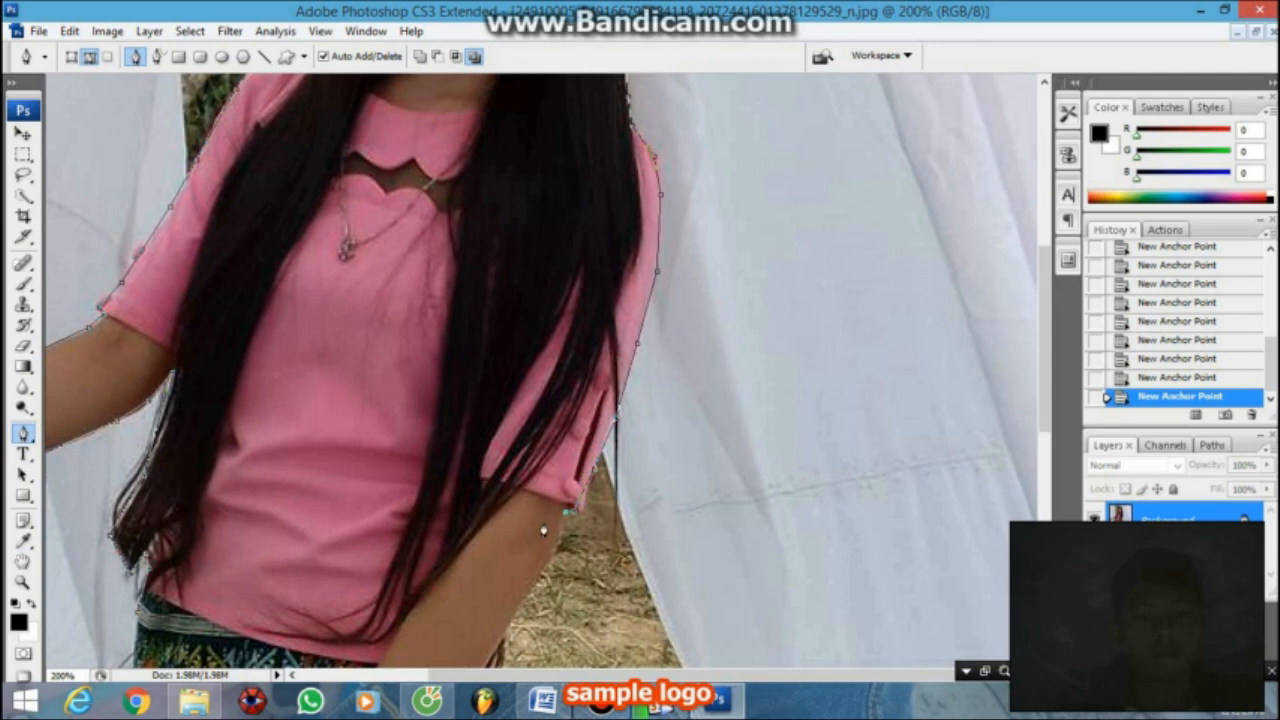
{"action": "left_click", "coordinate": [544, 565]}
{"action": "left_click", "coordinate": [1180, 377]}
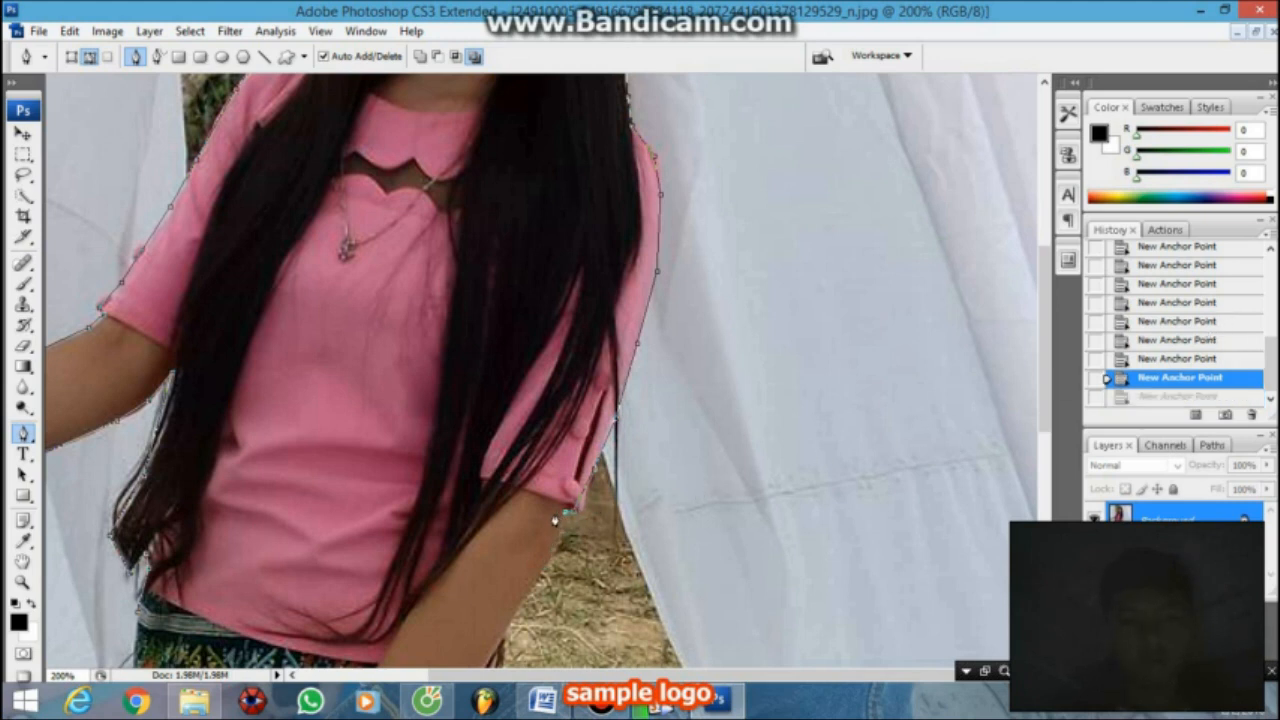
Continue the path from the sleeve cuff down the forearm's outer edge and along the skirt's edge on the white-cloth side.
{"action": "key", "text": "ctrl+z"}
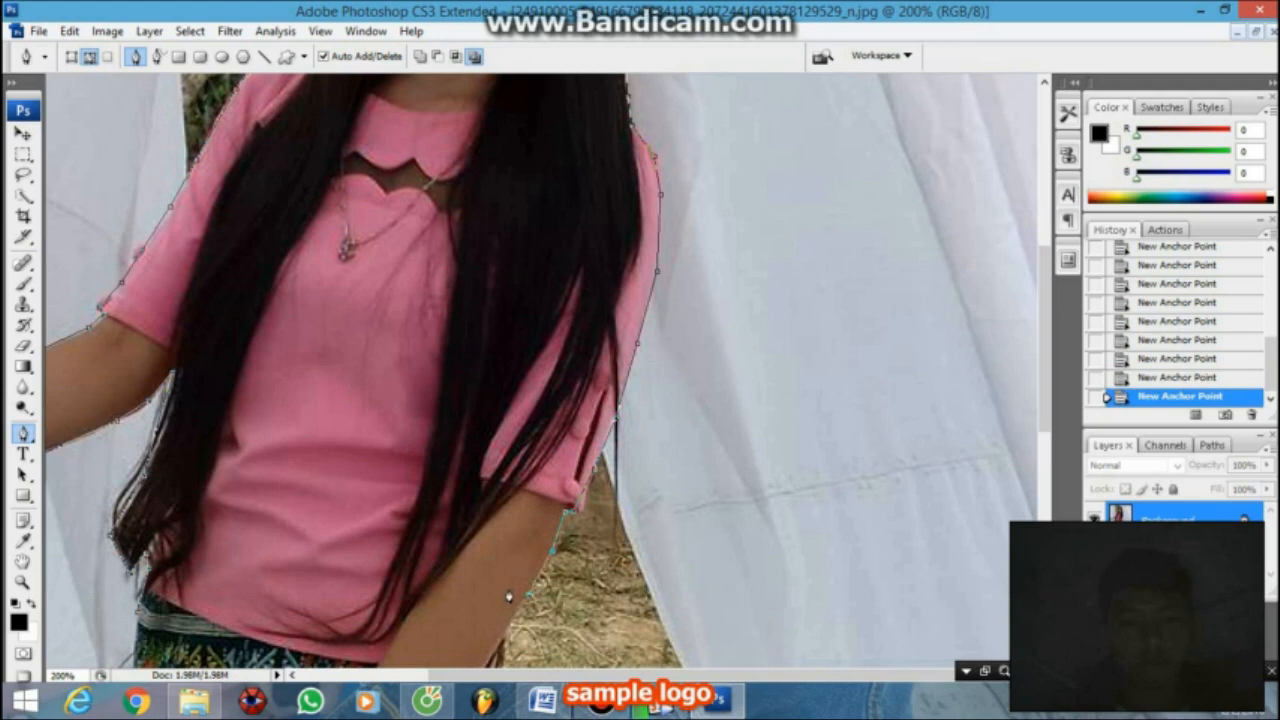
{"action": "left_click", "coordinate": [24, 562]}
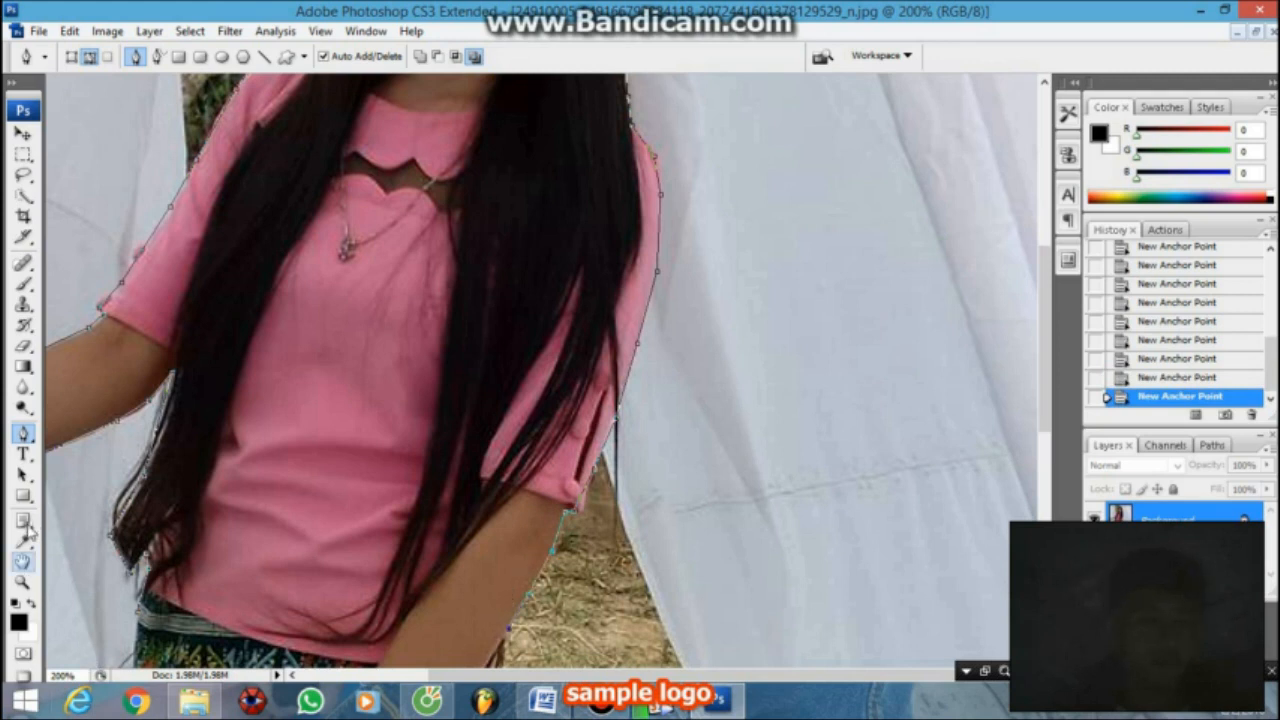
{"action": "left_click_drag", "start_coordinate": [446, 452], "coordinate": [543, 243]}
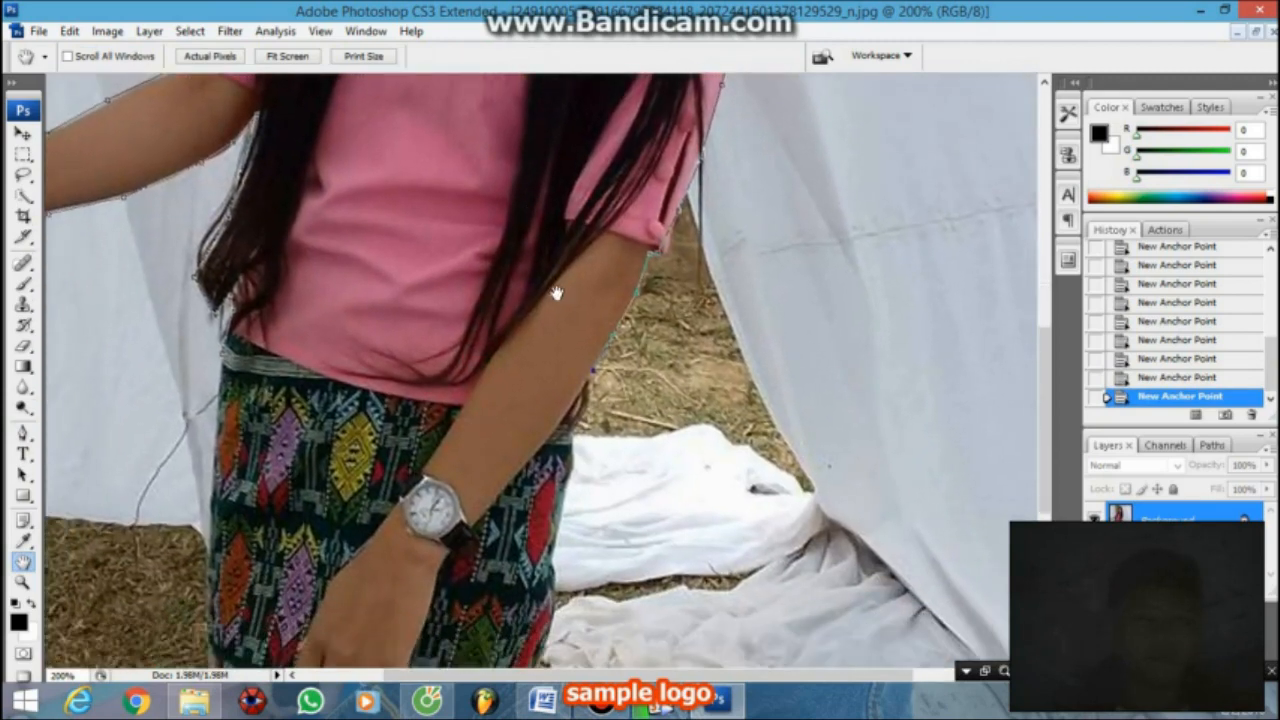
{"action": "left_click_drag", "start_coordinate": [559, 303], "coordinate": [574, 129]}
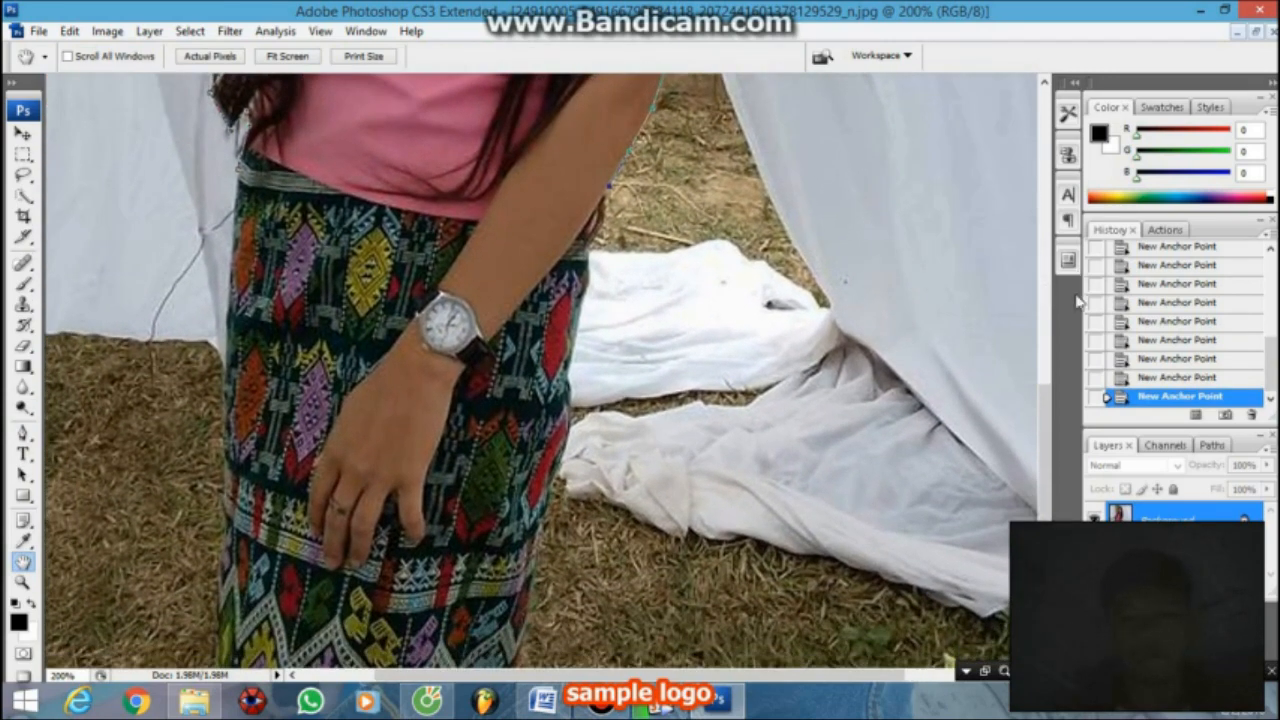
{"action": "left_click", "coordinate": [24, 432]}
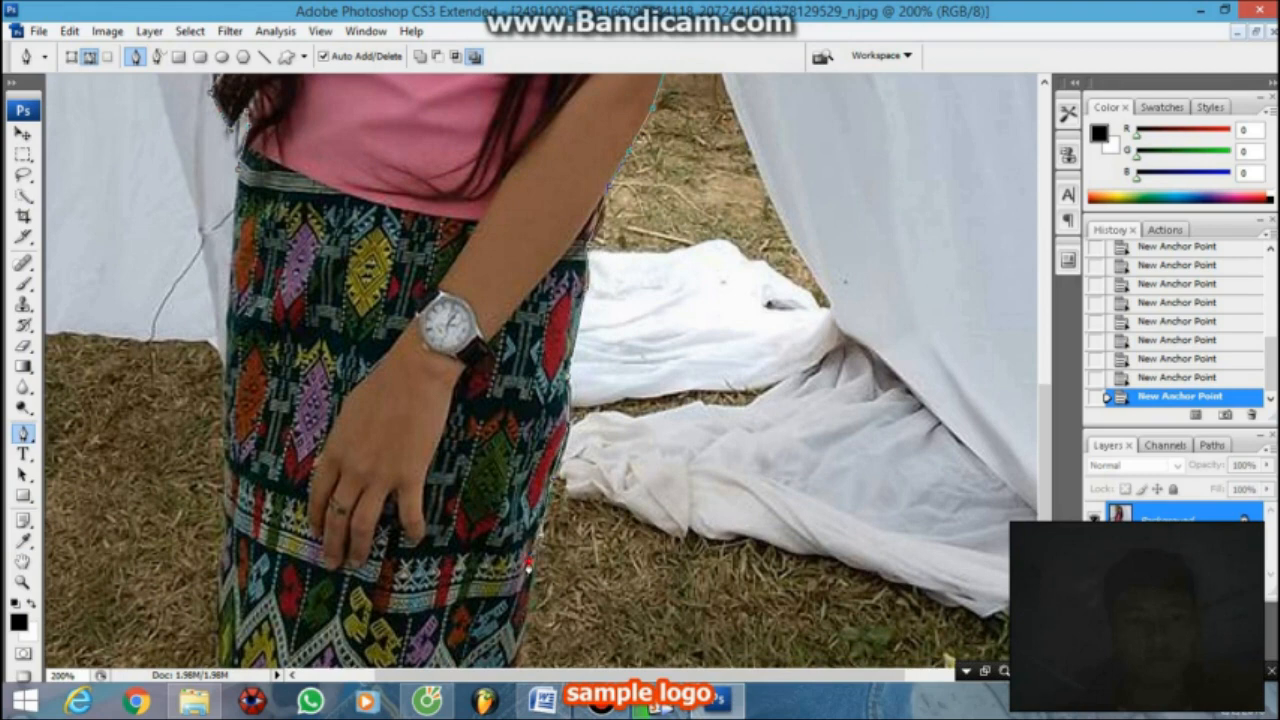
Trace the path down the lower skirt's edge on the white-cloth side to just above the hem, removing the misplaced anchor point.
{"action": "left_click", "coordinate": [22, 561]}
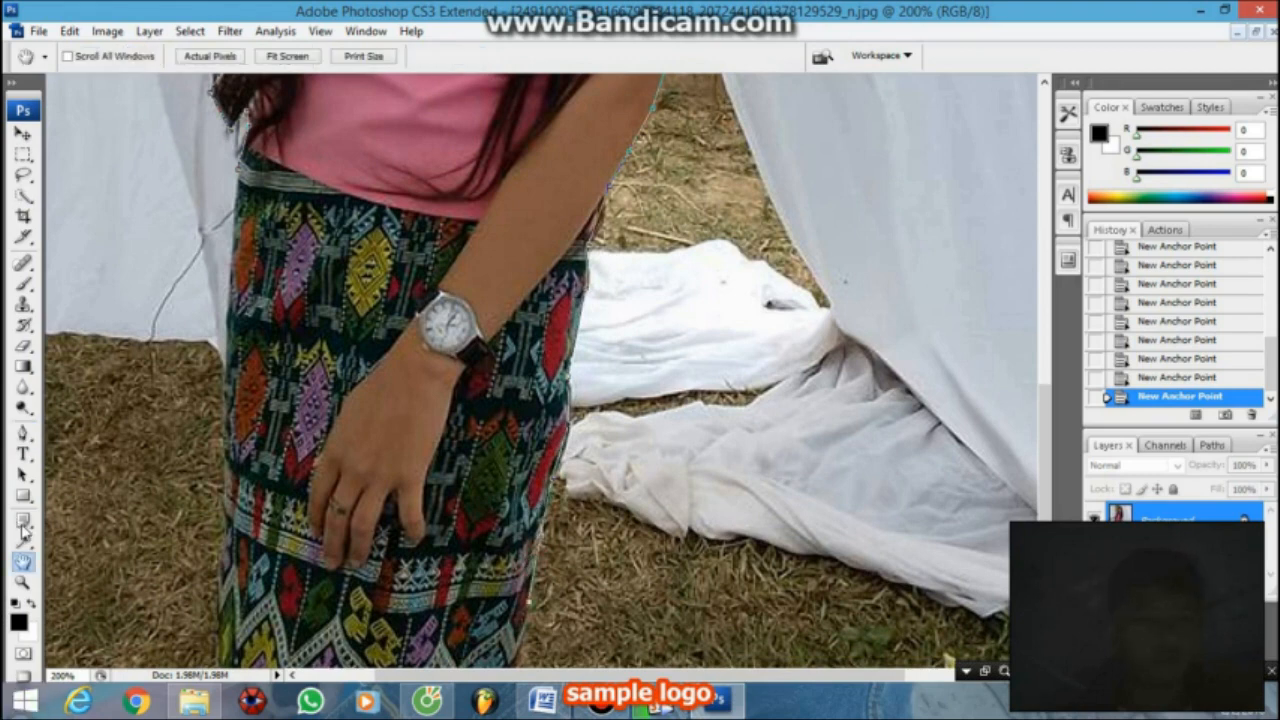
{"action": "left_click_drag", "start_coordinate": [240, 465], "coordinate": [296, 192]}
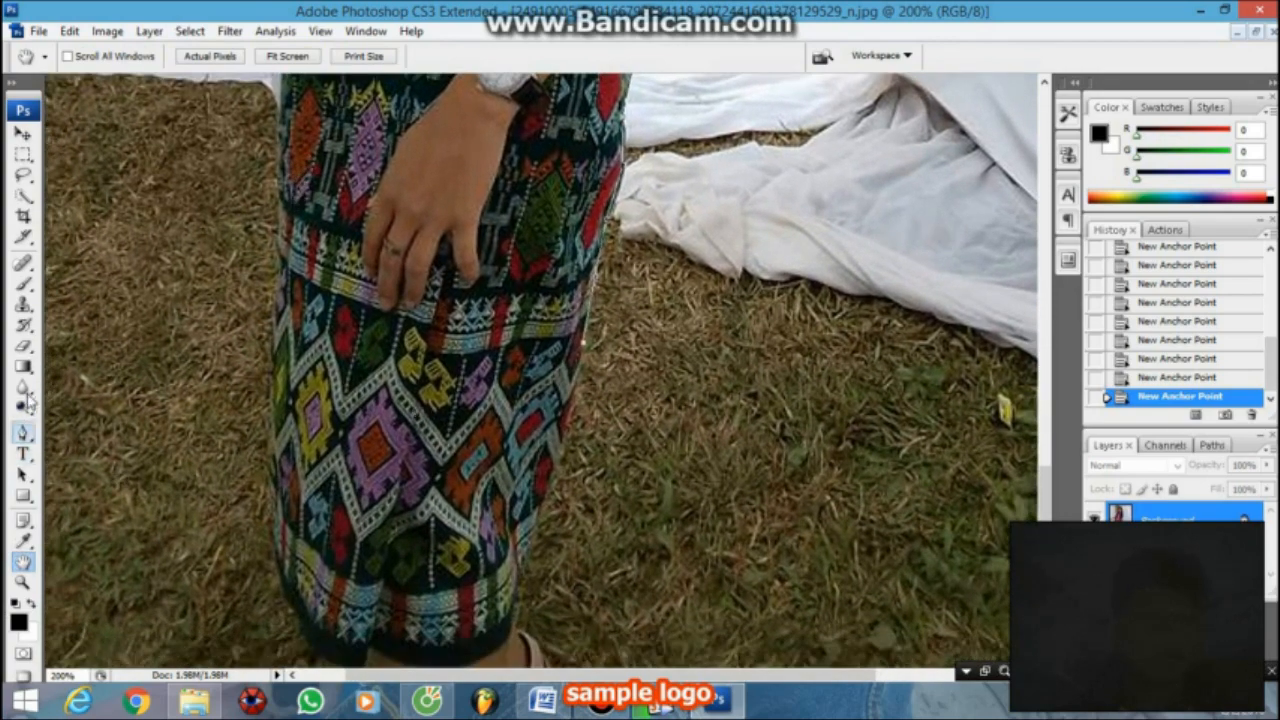
{"action": "left_click", "coordinate": [22, 432]}
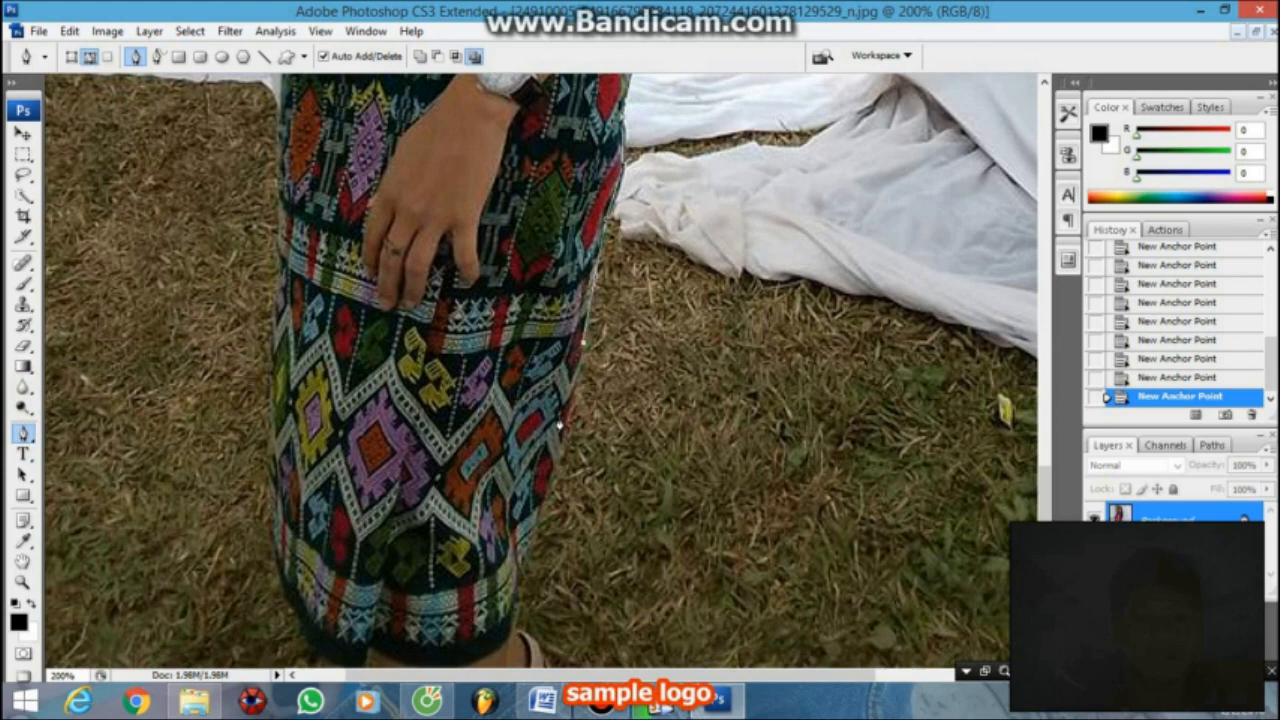
{"action": "left_click", "coordinate": [557, 414]}
{"action": "left_click", "coordinate": [531, 541]}
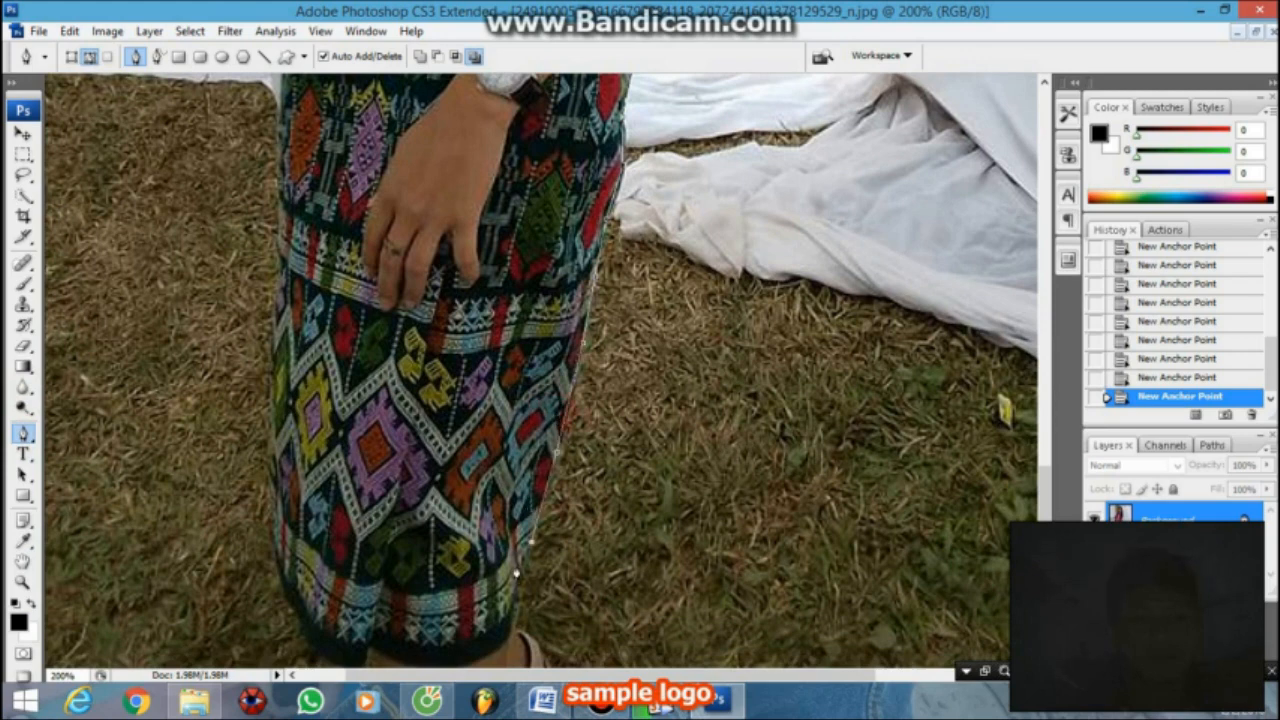
{"action": "left_click", "coordinate": [516, 588]}
{"action": "key", "text": "ctrl+z"}
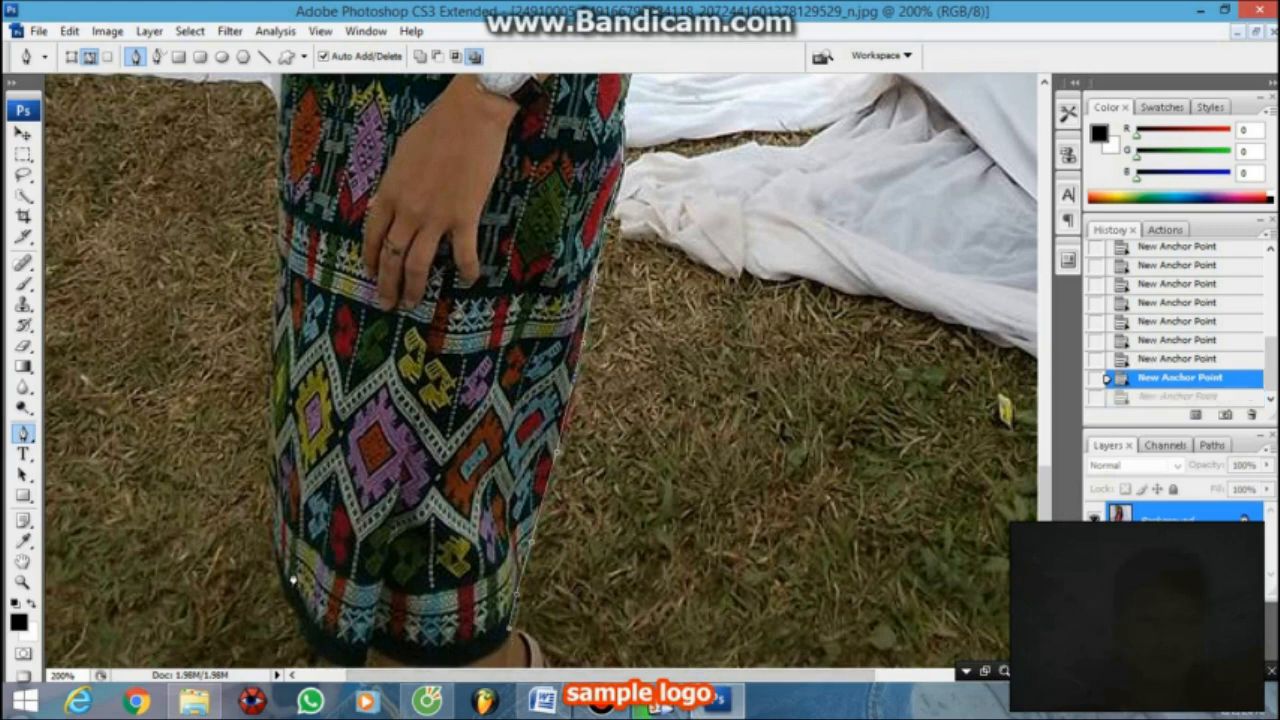
Run the path across the skirt just above the hem and up its opposite edge, undoing the stray anchor point on the hand.
{"action": "key", "text": "ctrl+z"}
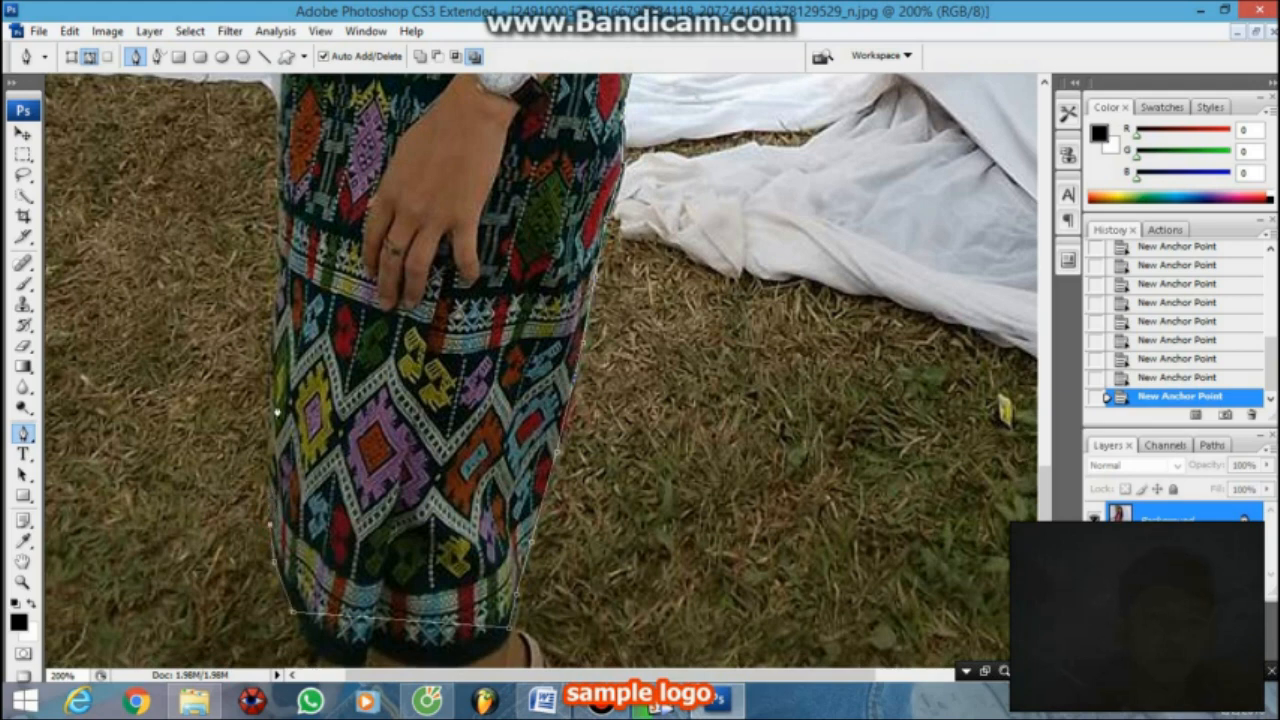
{"action": "left_click", "coordinate": [272, 437]}
{"action": "left_click", "coordinate": [278, 80]}
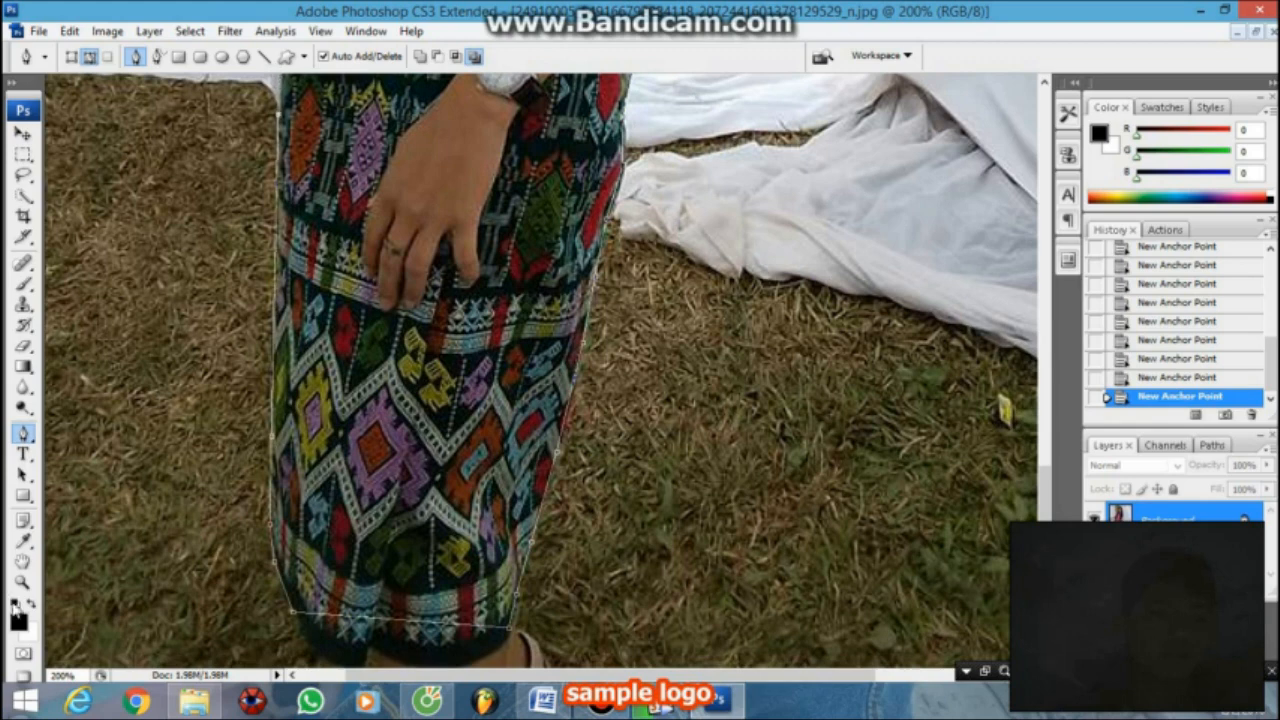
{"action": "left_click", "coordinate": [494, 218]}
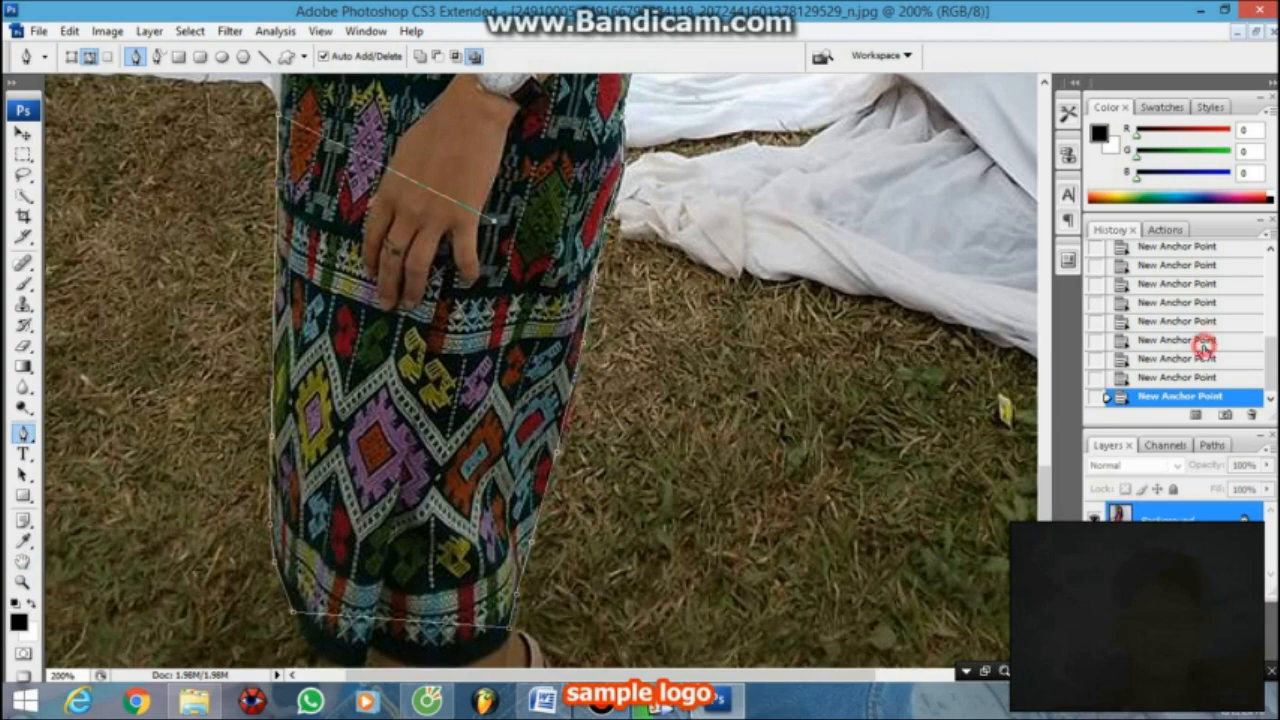
{"action": "key", "text": "ctrl+z"}
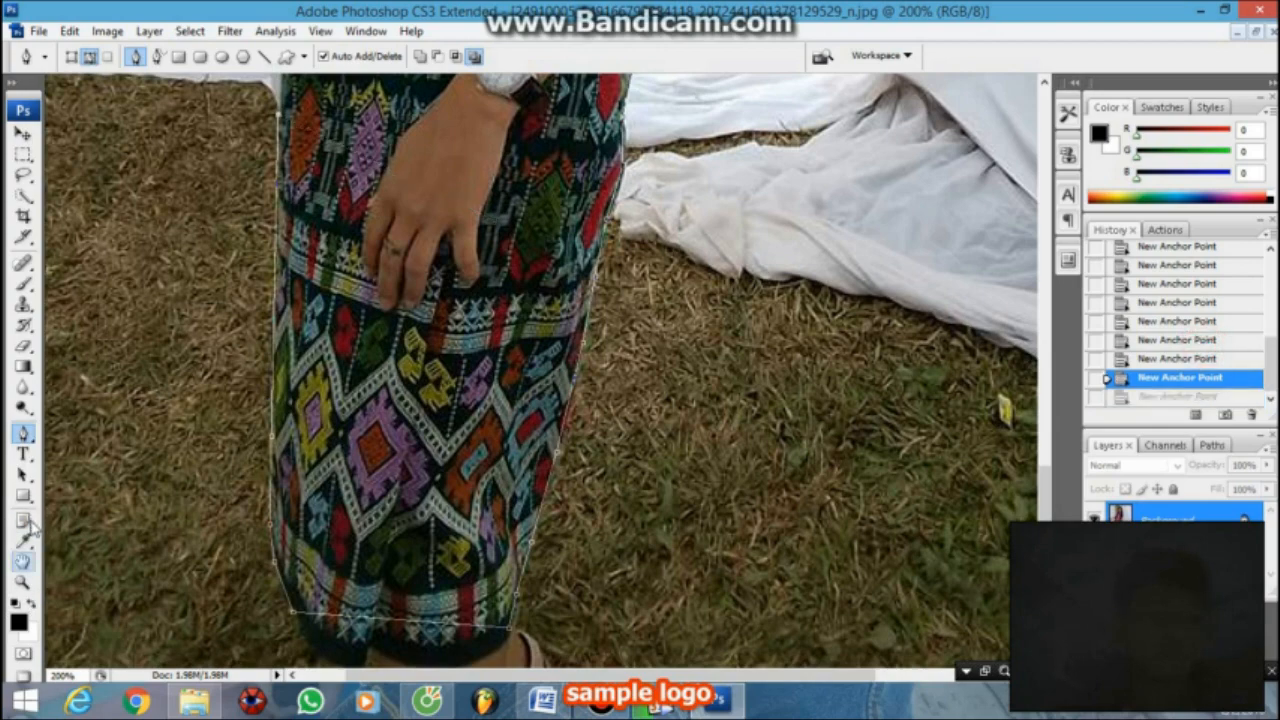
Continue the path up the skirt to the waist and close it at its starting point by the hair tips.
{"action": "left_click", "coordinate": [23, 560]}
{"action": "left_click_drag", "start_coordinate": [435, 265], "coordinate": [440, 600]}
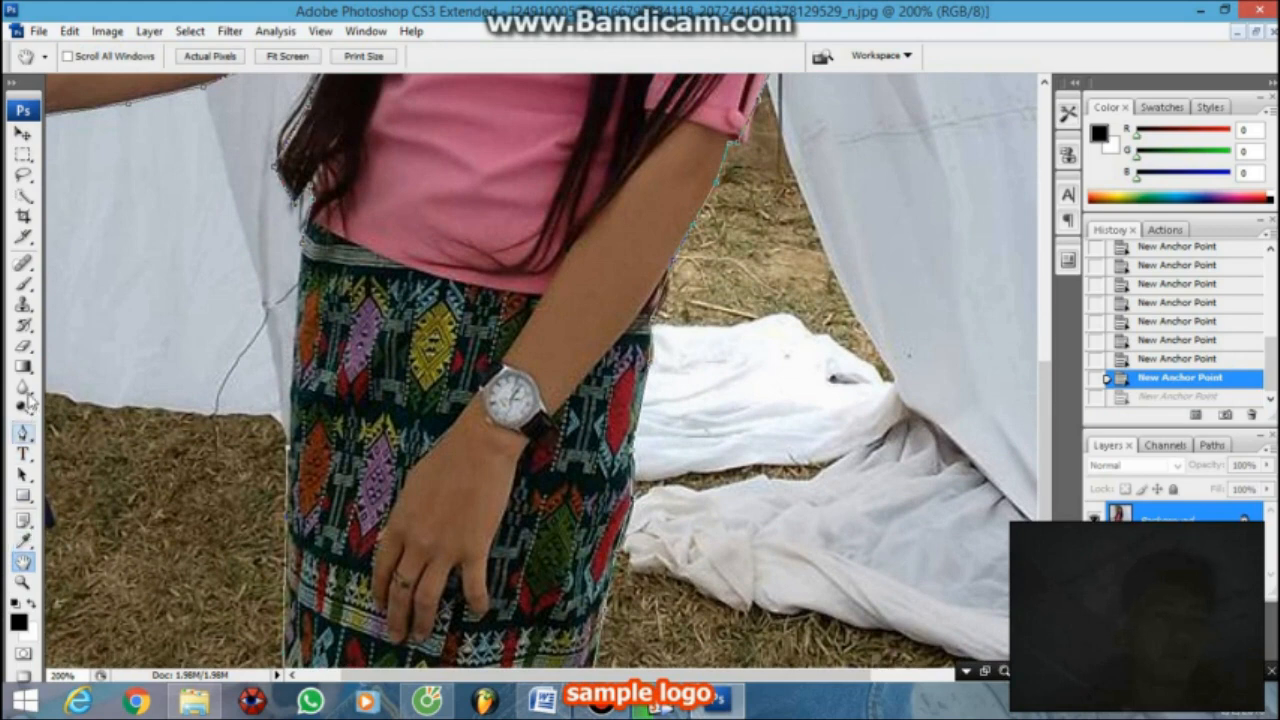
{"action": "key", "text": "p"}
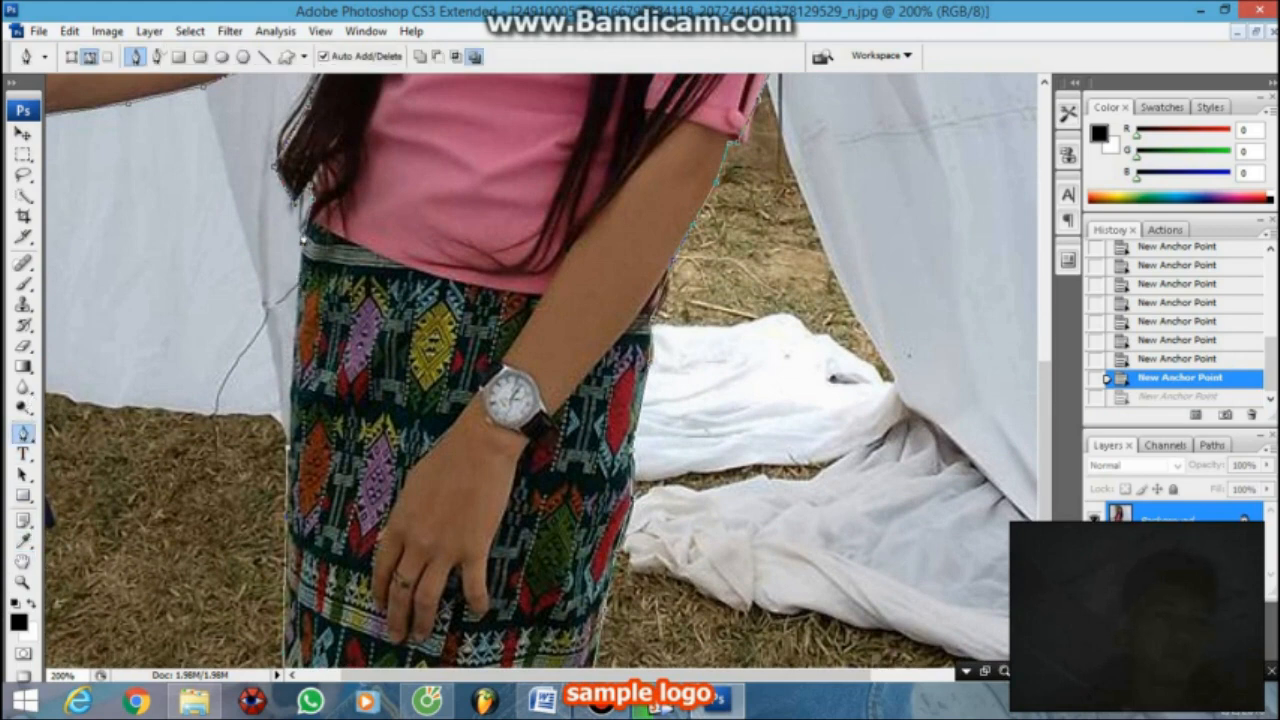
{"action": "left_click", "coordinate": [300, 208]}
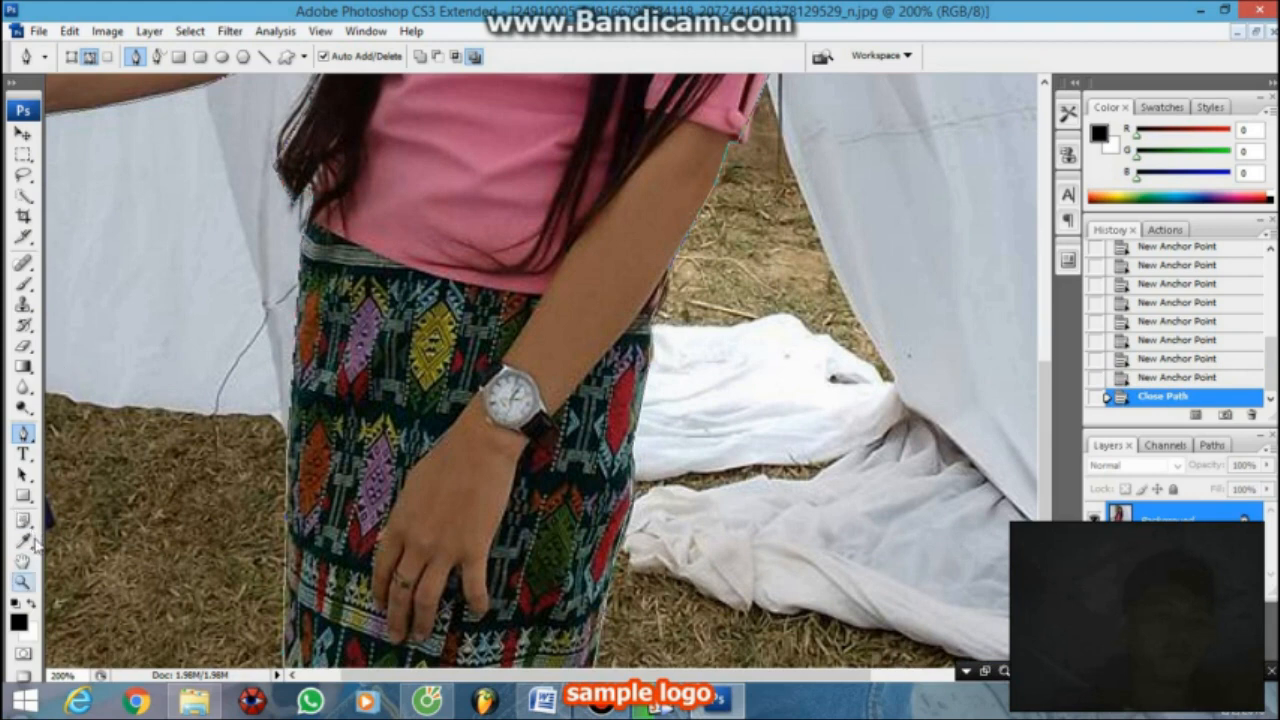
Convert the closed path around the woman into a new anti-aliased selection with a feather radius of 2 pixels.
{"action": "left_click", "coordinate": [24, 581]}
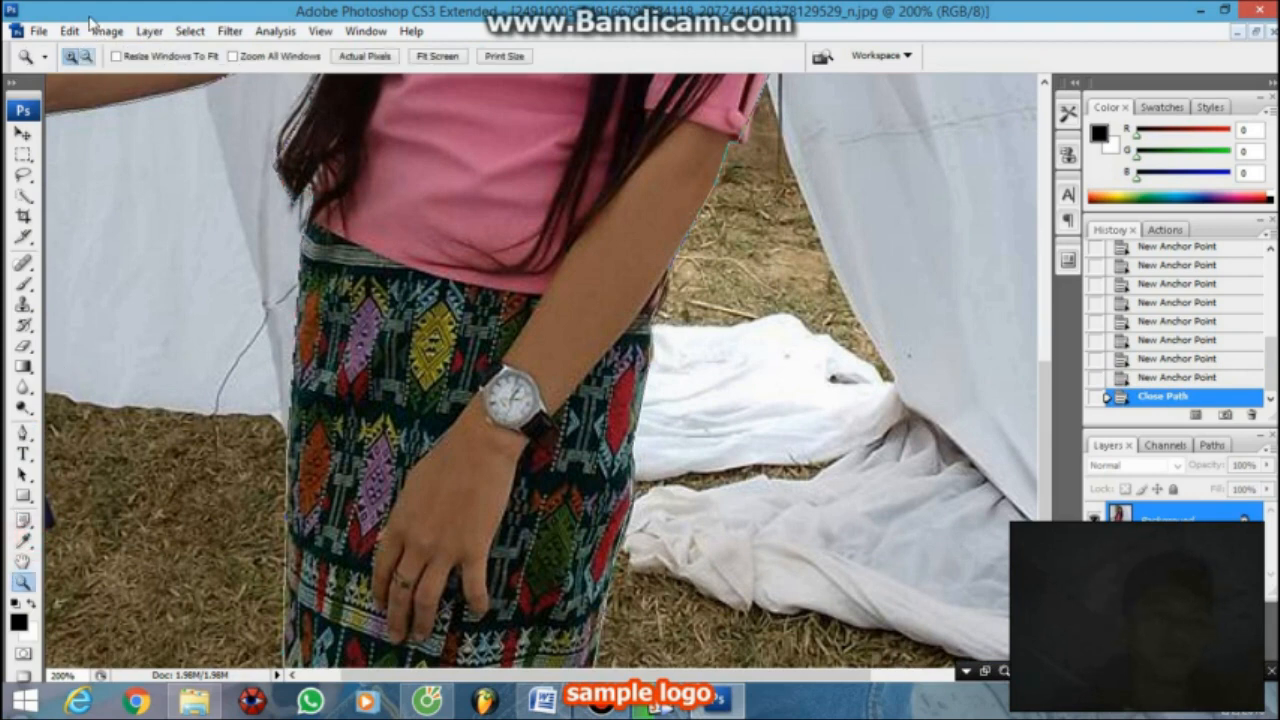
{"action": "left_click", "coordinate": [441, 190], "text": "alt"}
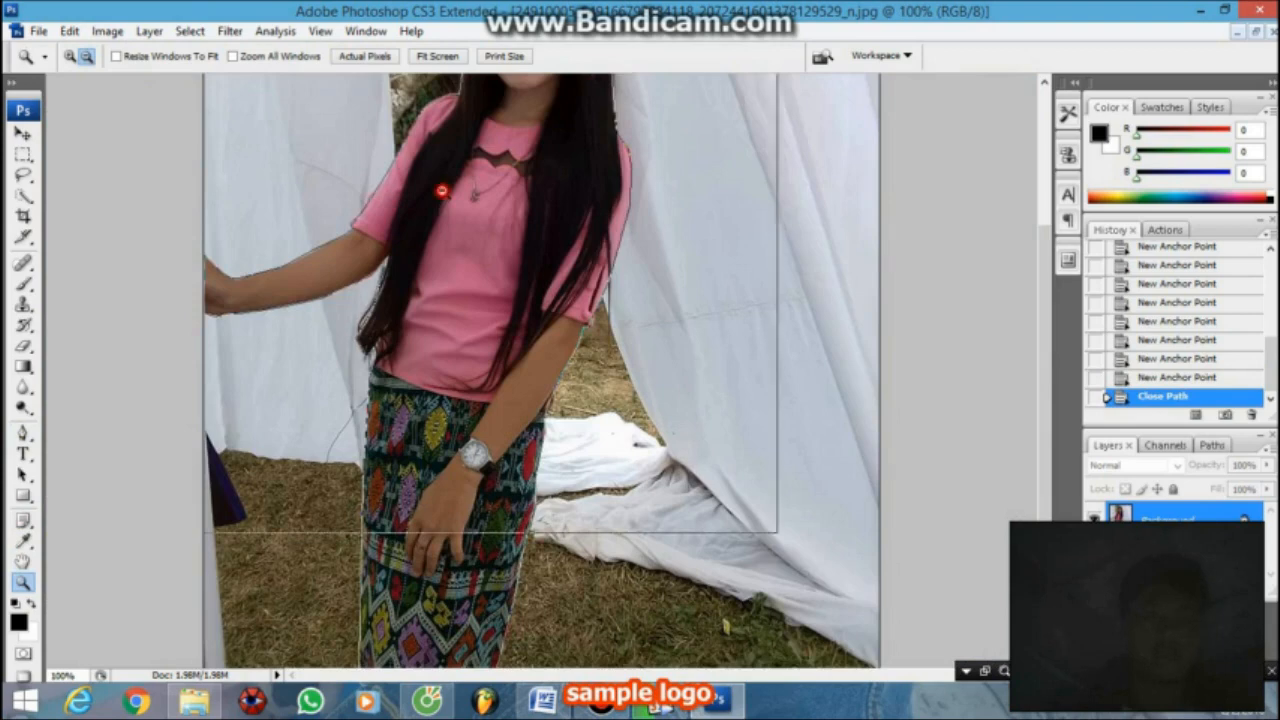
{"action": "left_click", "coordinate": [441, 190], "text": "alt"}
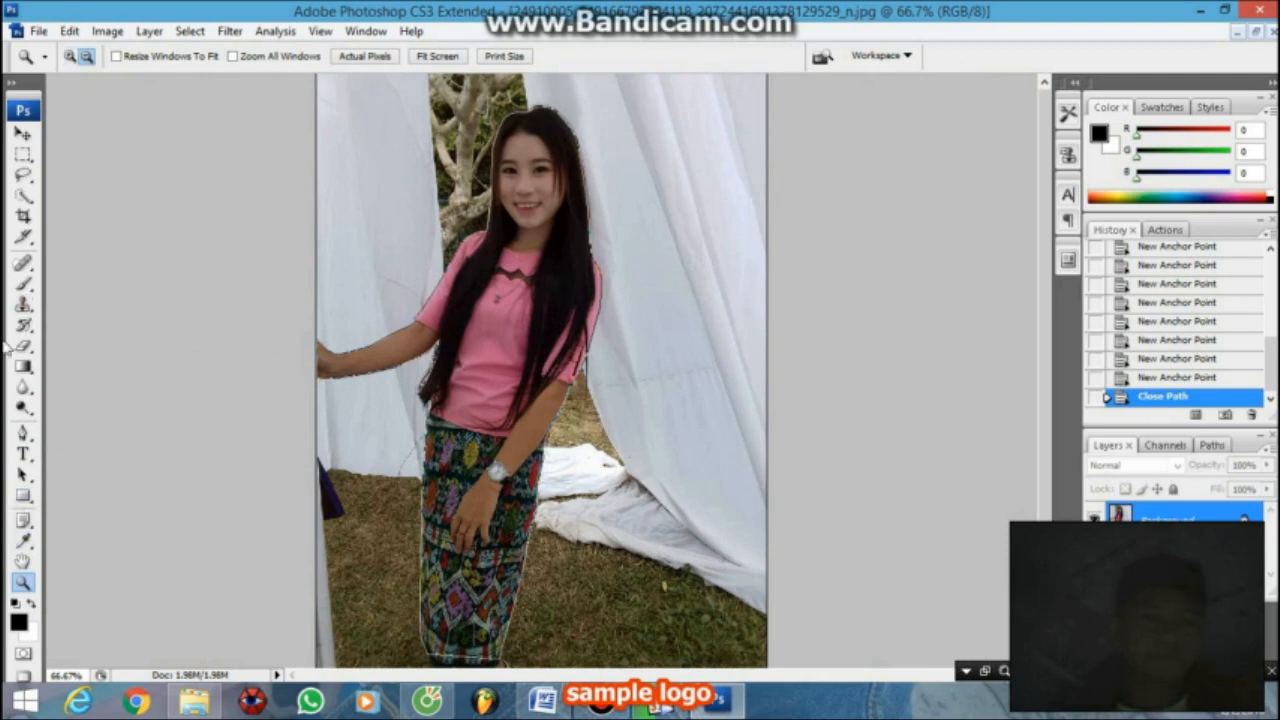
{"action": "left_click", "coordinate": [23, 432]}
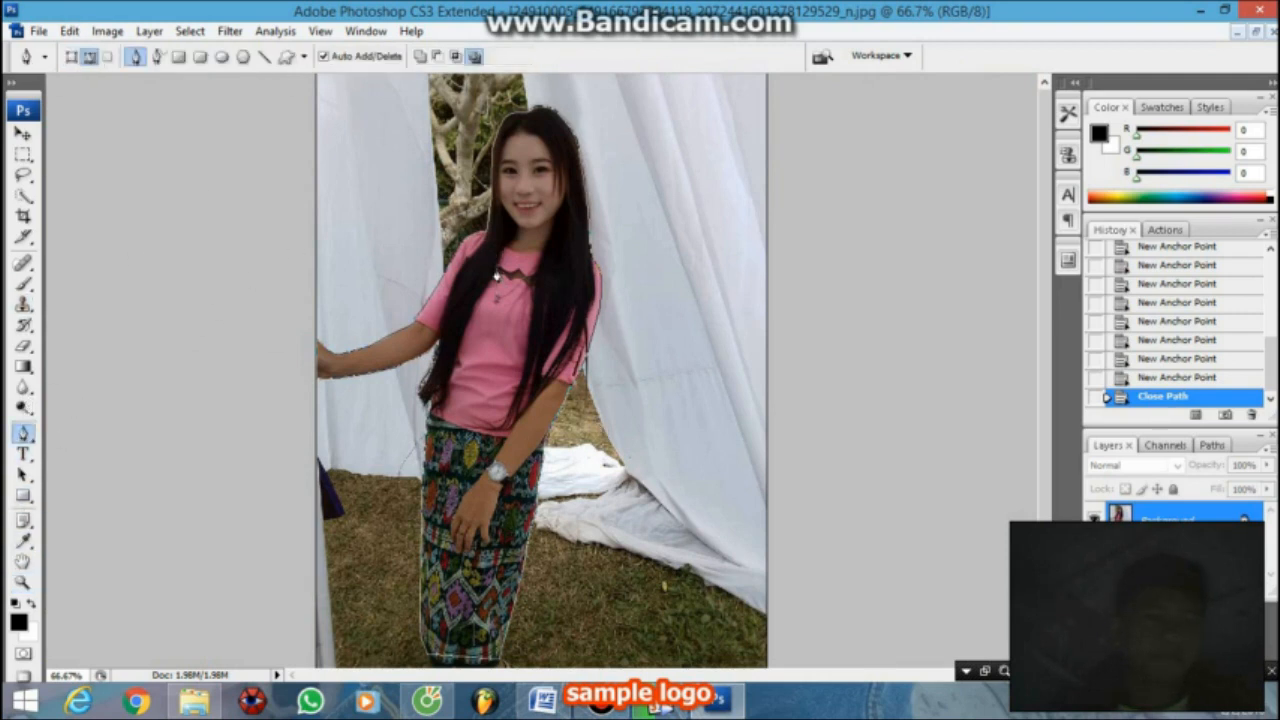
{"action": "right_click", "coordinate": [492, 309]}
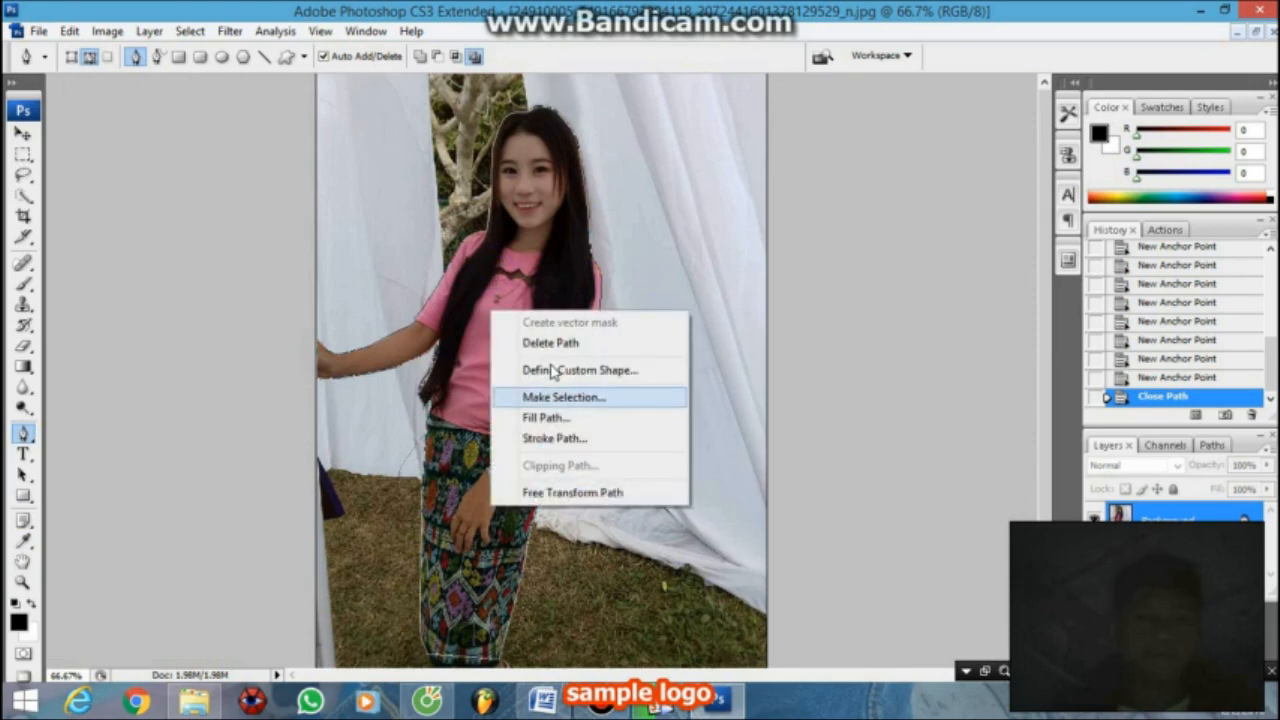
{"action": "left_click", "coordinate": [562, 397]}
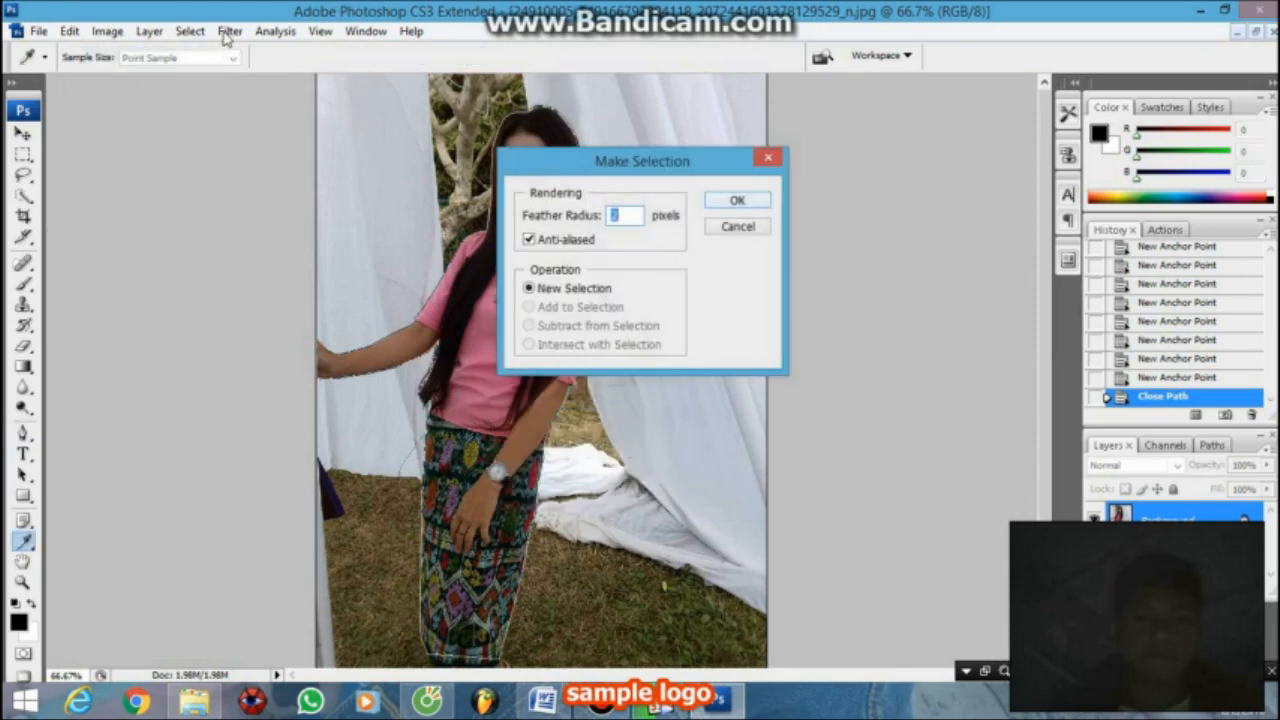
{"action": "key", "text": "Return"}
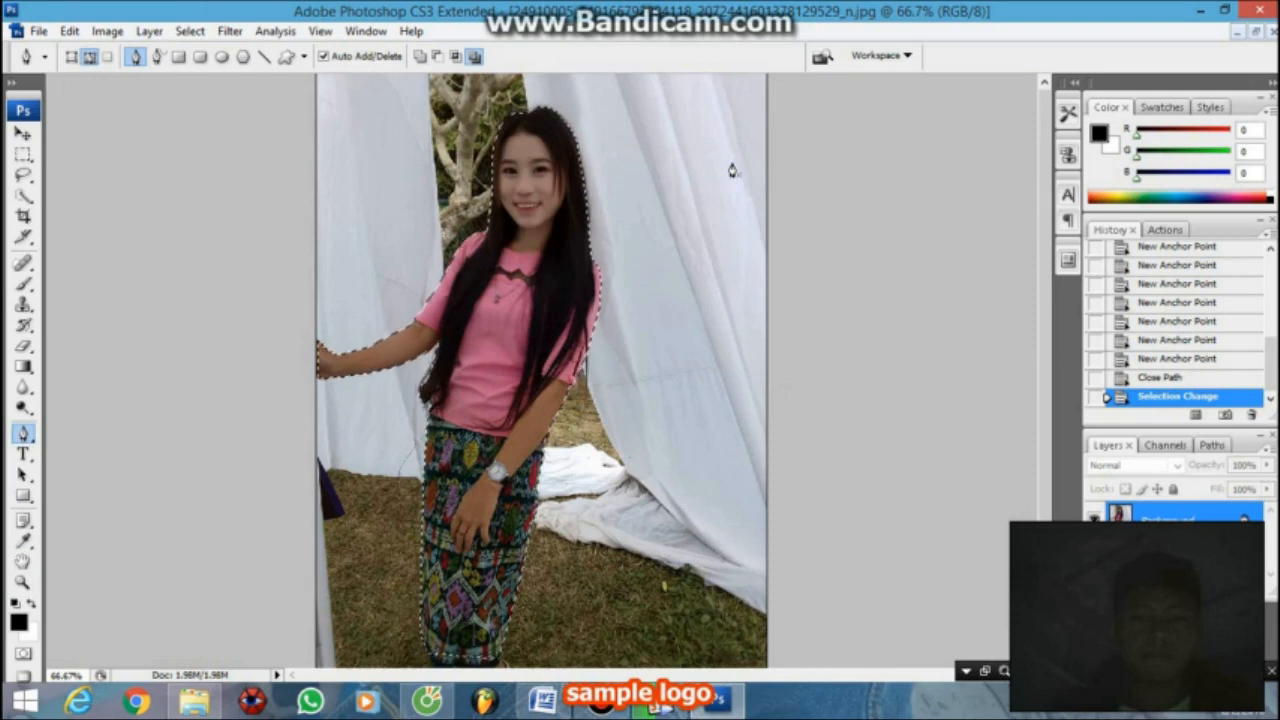
Create a new white 7 x 5 inch RGB document at 72 pixels/inch using the Default Photoshop Size preset.
{"action": "left_click", "coordinate": [38, 31]}
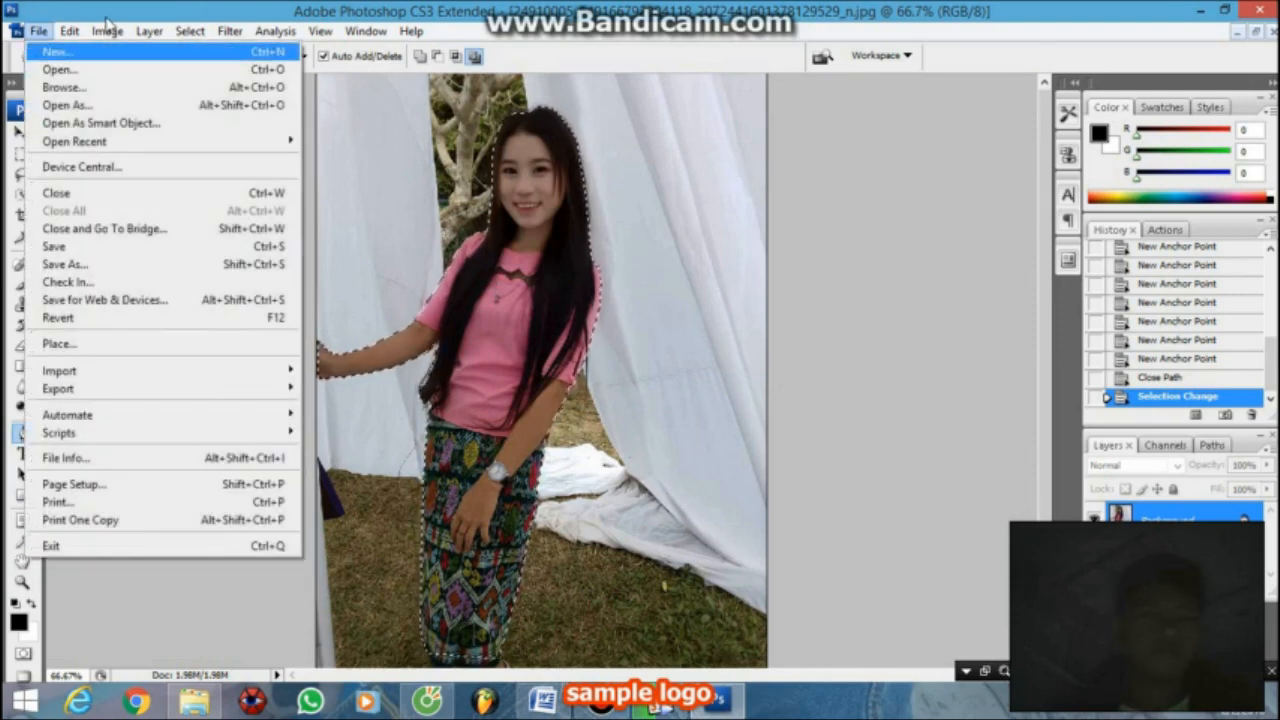
{"action": "key", "text": "Return"}
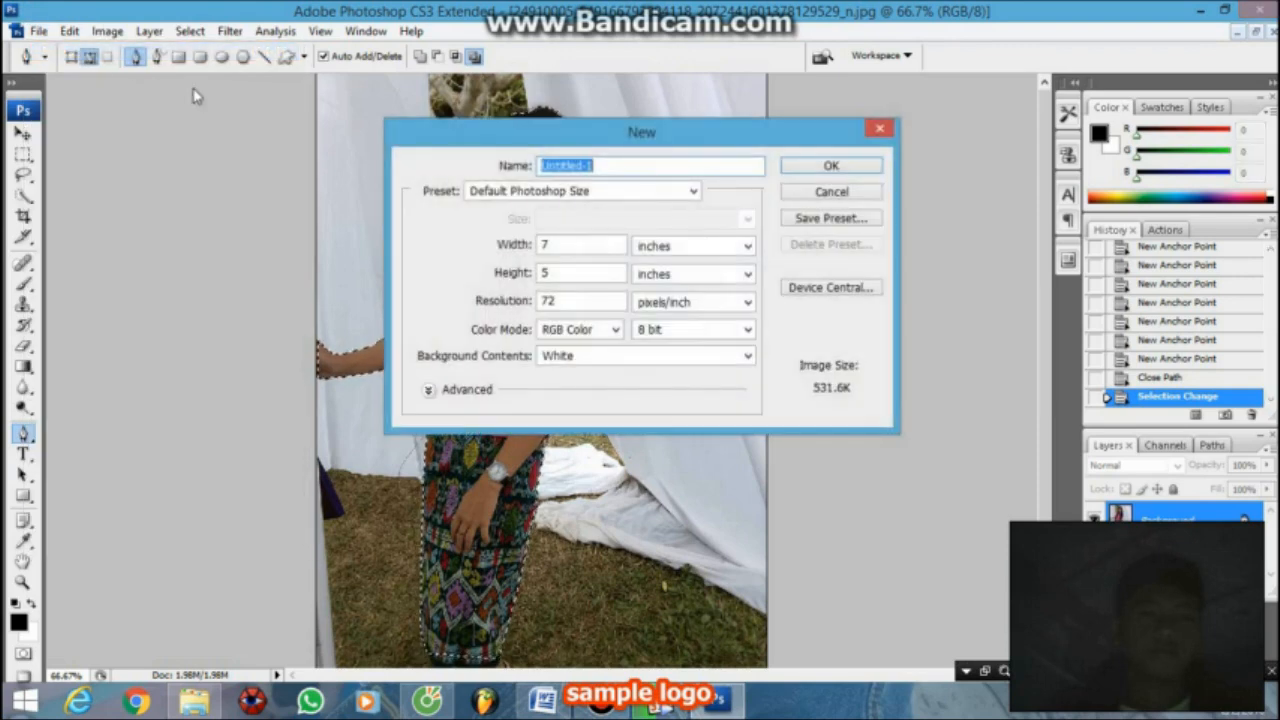
{"action": "key", "text": "Return"}
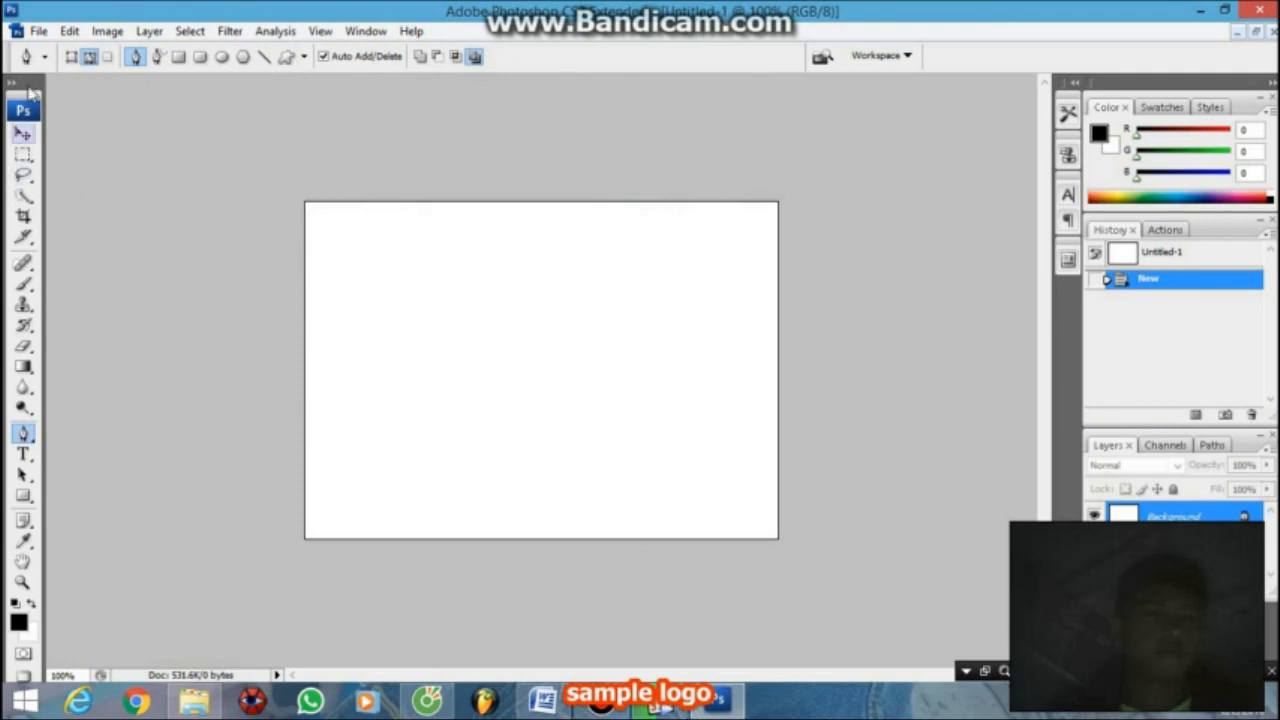
Place the photo and blank document windows side by side and move the selected woman into the blank document, with her face and upper body in frame.
{"action": "key", "text": "v"}
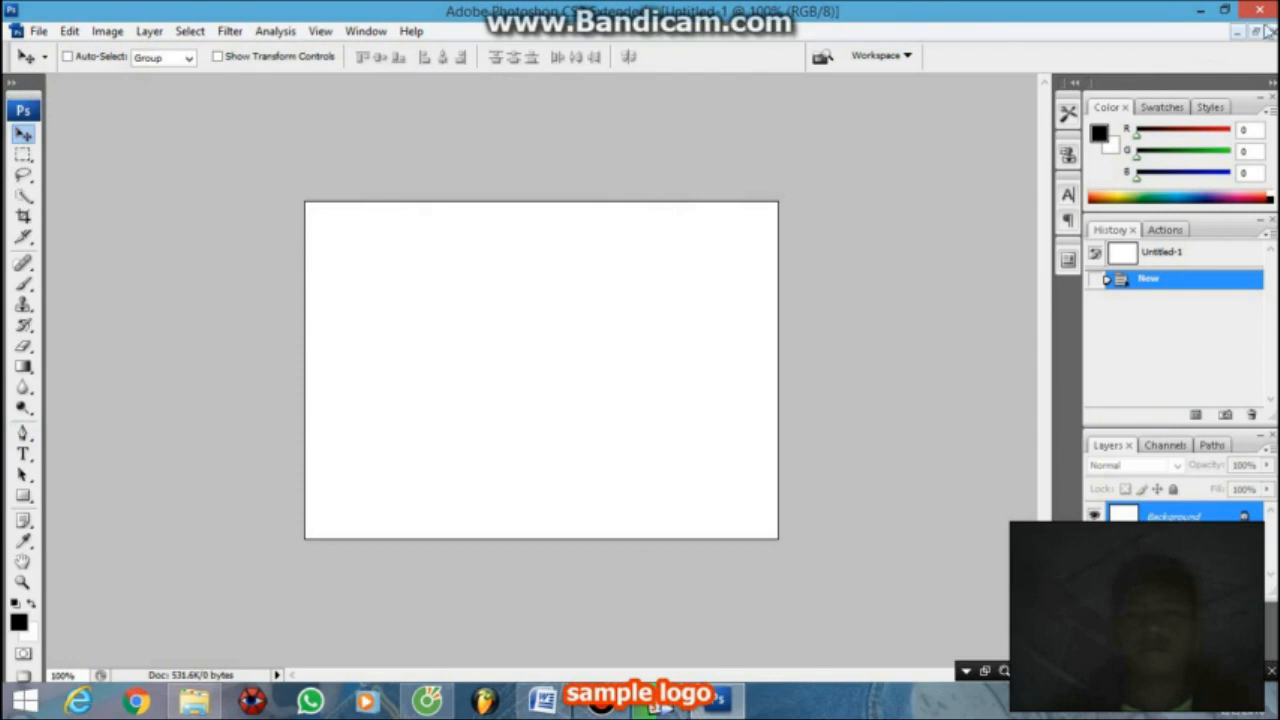
{"action": "left_click", "coordinate": [1255, 31]}
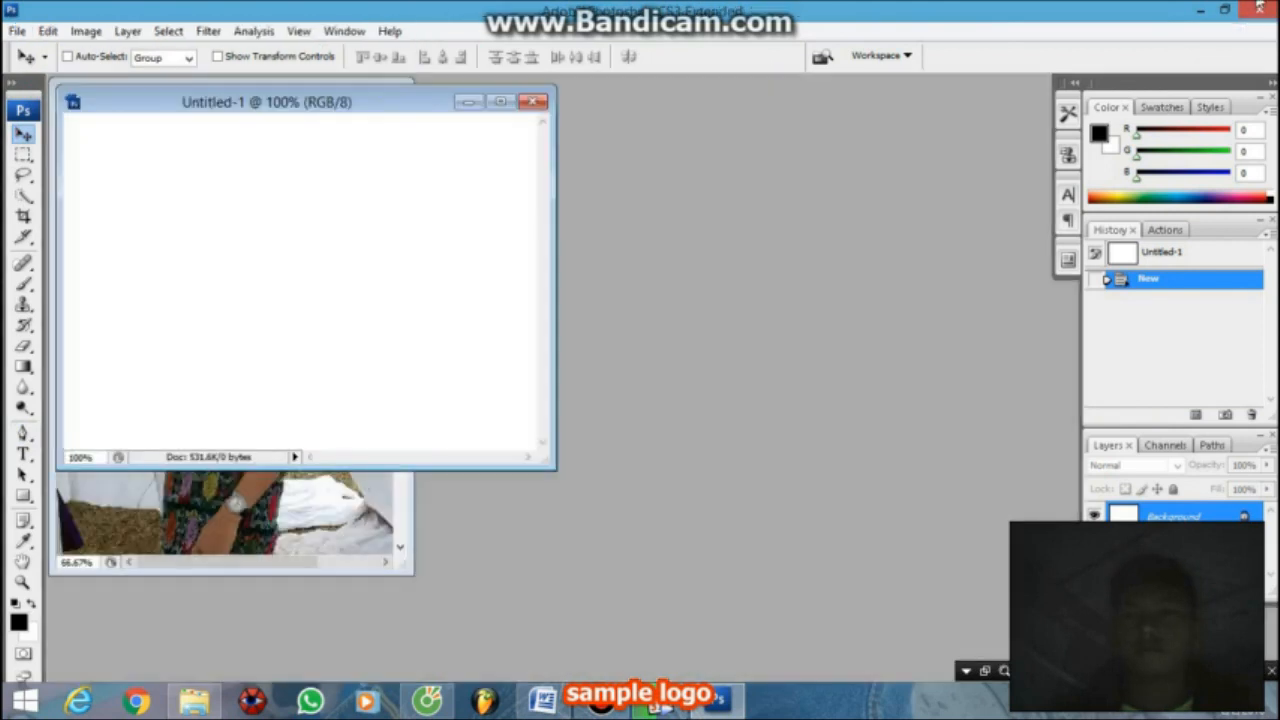
{"action": "left_click_drag", "start_coordinate": [310, 101], "coordinate": [767, 174]}
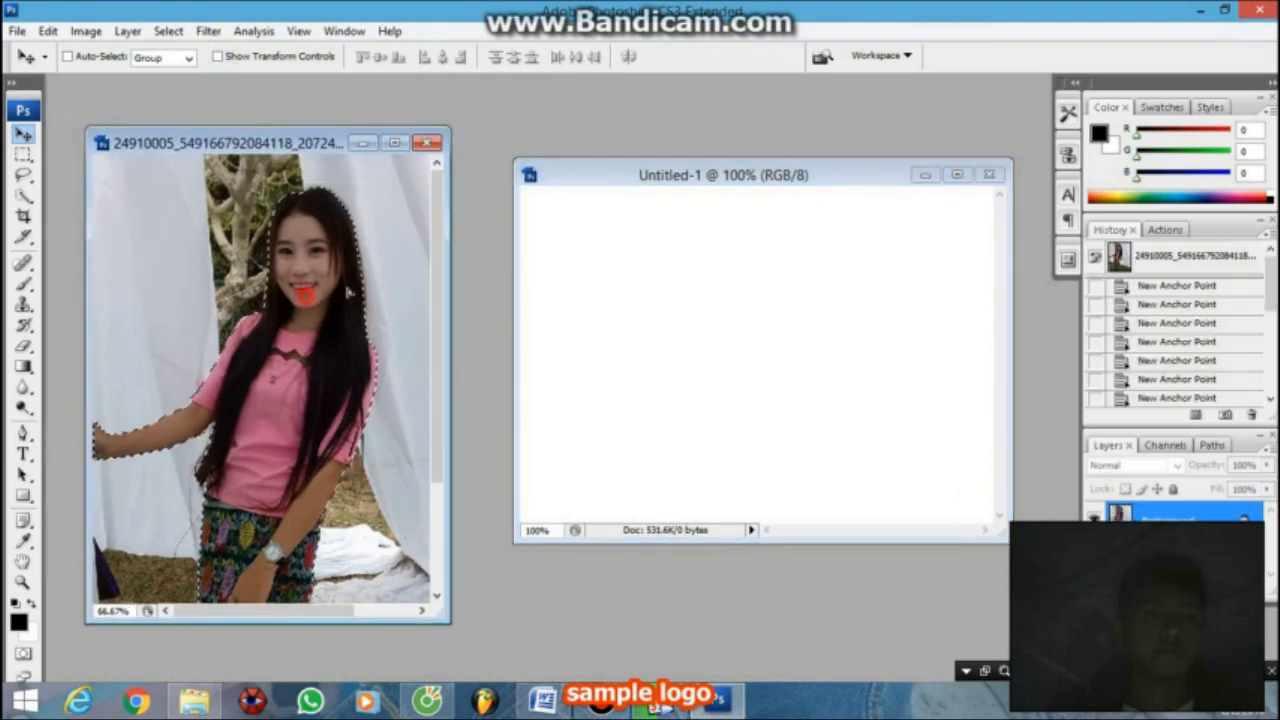
{"action": "left_click_drag", "start_coordinate": [350, 291], "coordinate": [755, 263]}
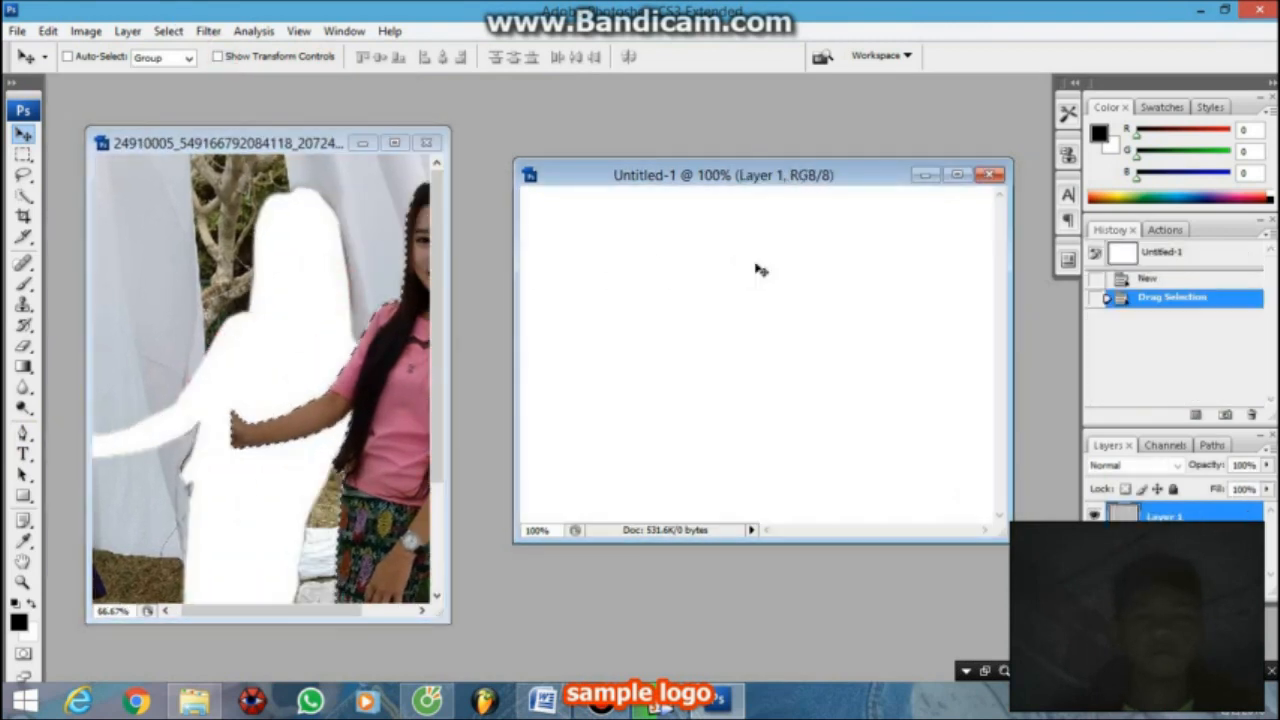
{"action": "left_click_drag", "start_coordinate": [748, 300], "coordinate": [791, 390]}
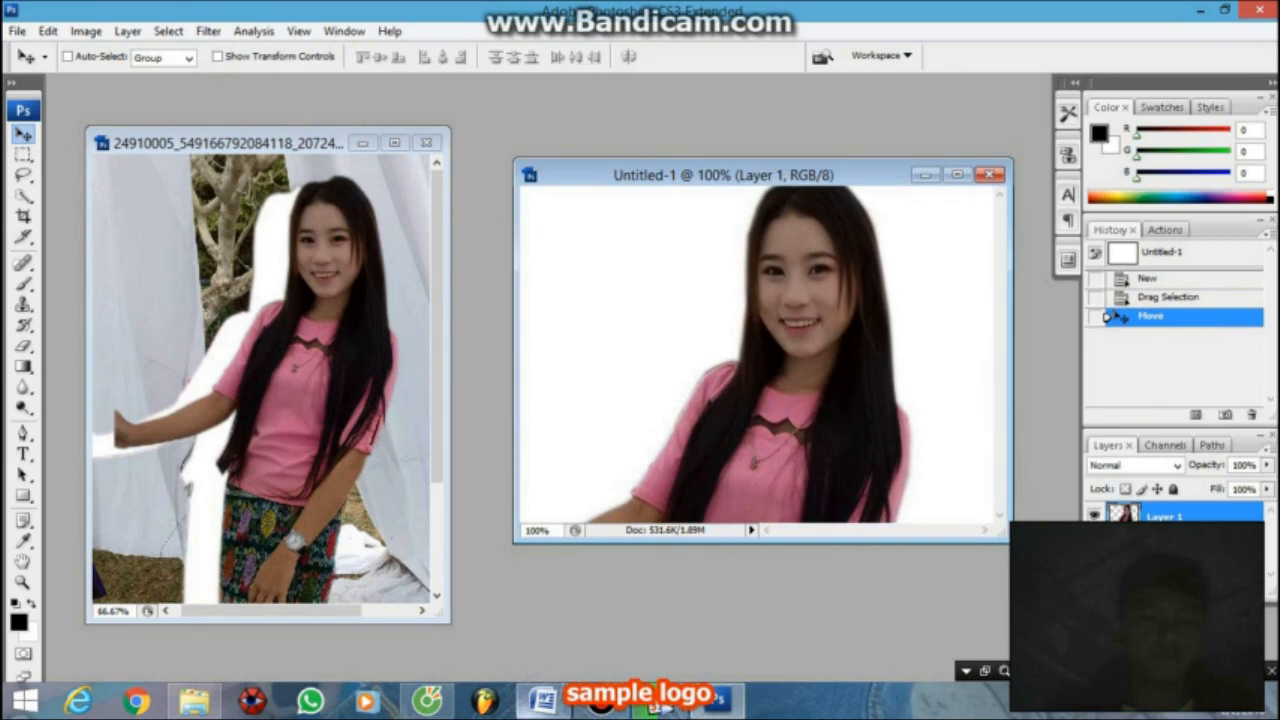
Switch to the Word document and make the paragraph above "Ctrl => T" bold.
{"action": "left_click", "coordinate": [541, 699]}
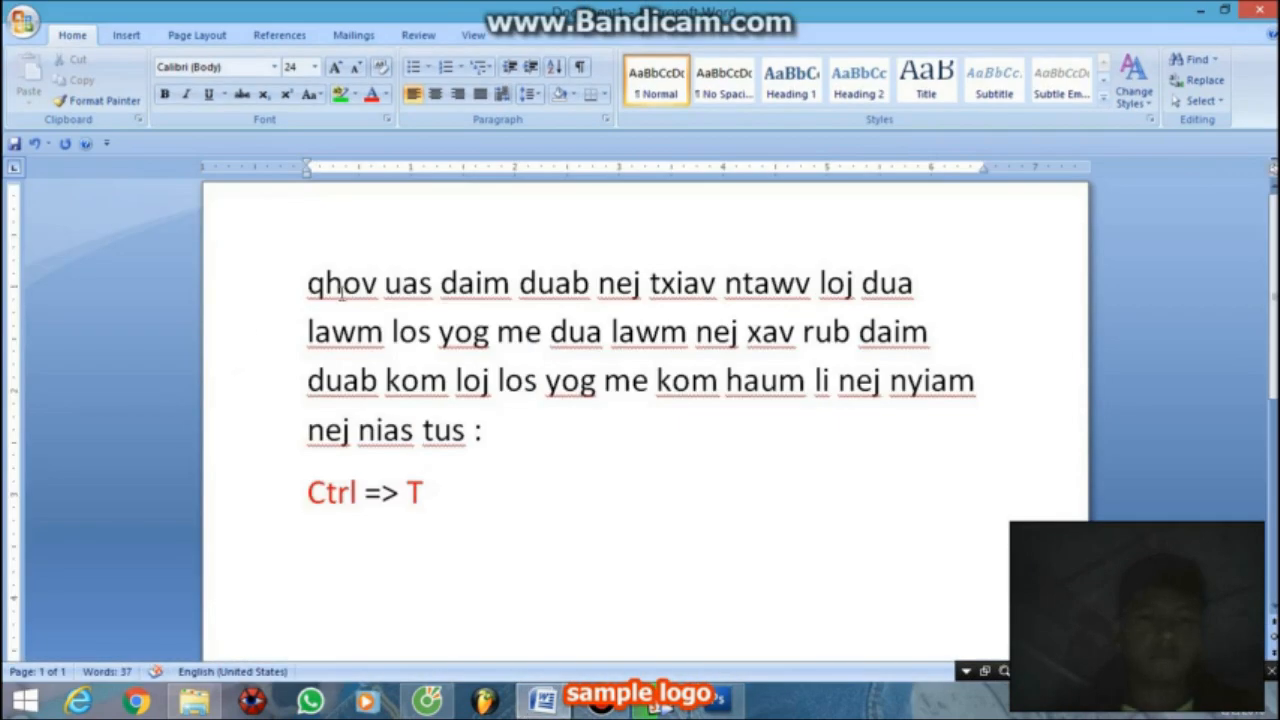
{"action": "left_click_drag", "start_coordinate": [308, 283], "coordinate": [525, 434]}
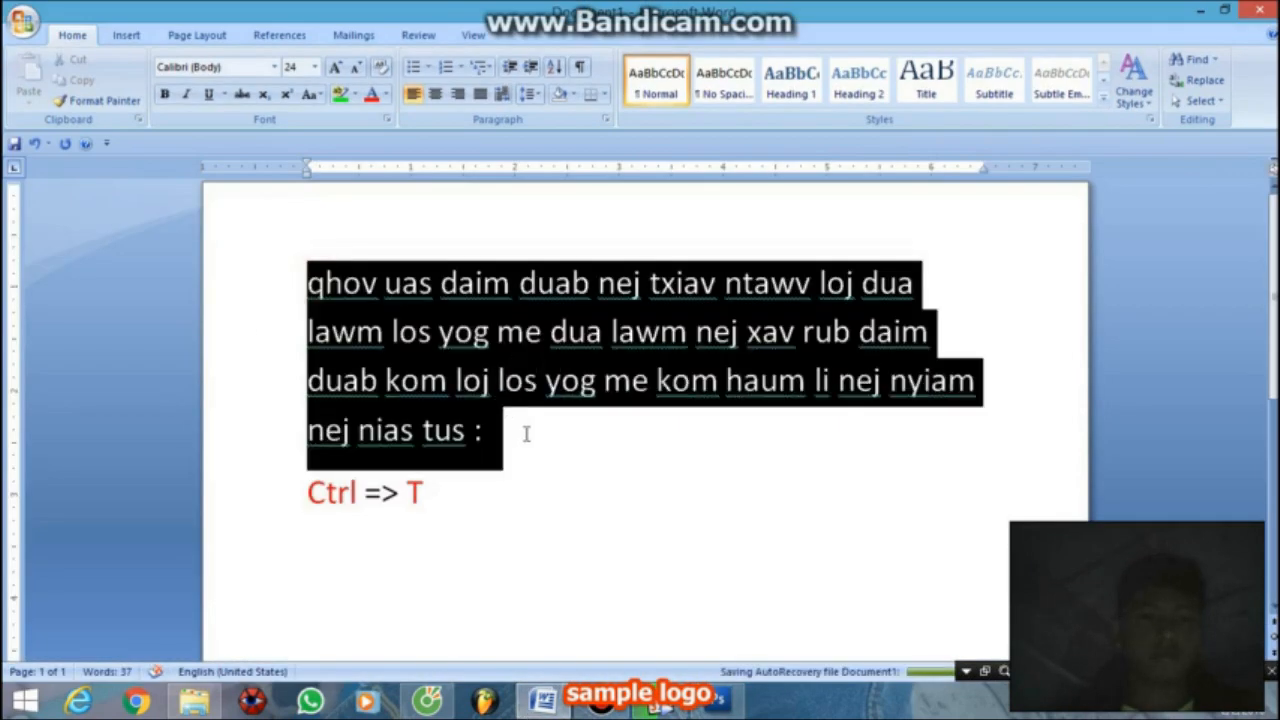
{"action": "left_click", "coordinate": [165, 95]}
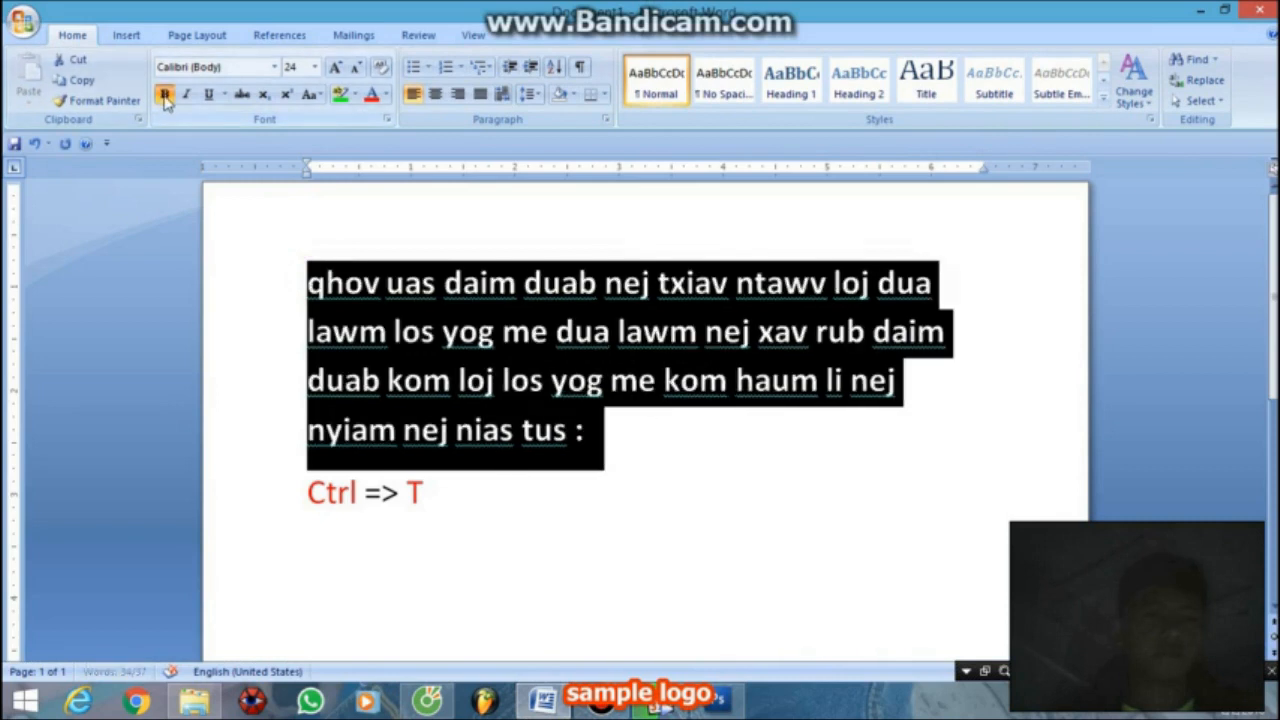
Switch to the Cốc Cốc browser, move its on-screen keyboard above the search box to show the keys, and return to Word.
{"action": "left_click", "coordinate": [515, 429]}
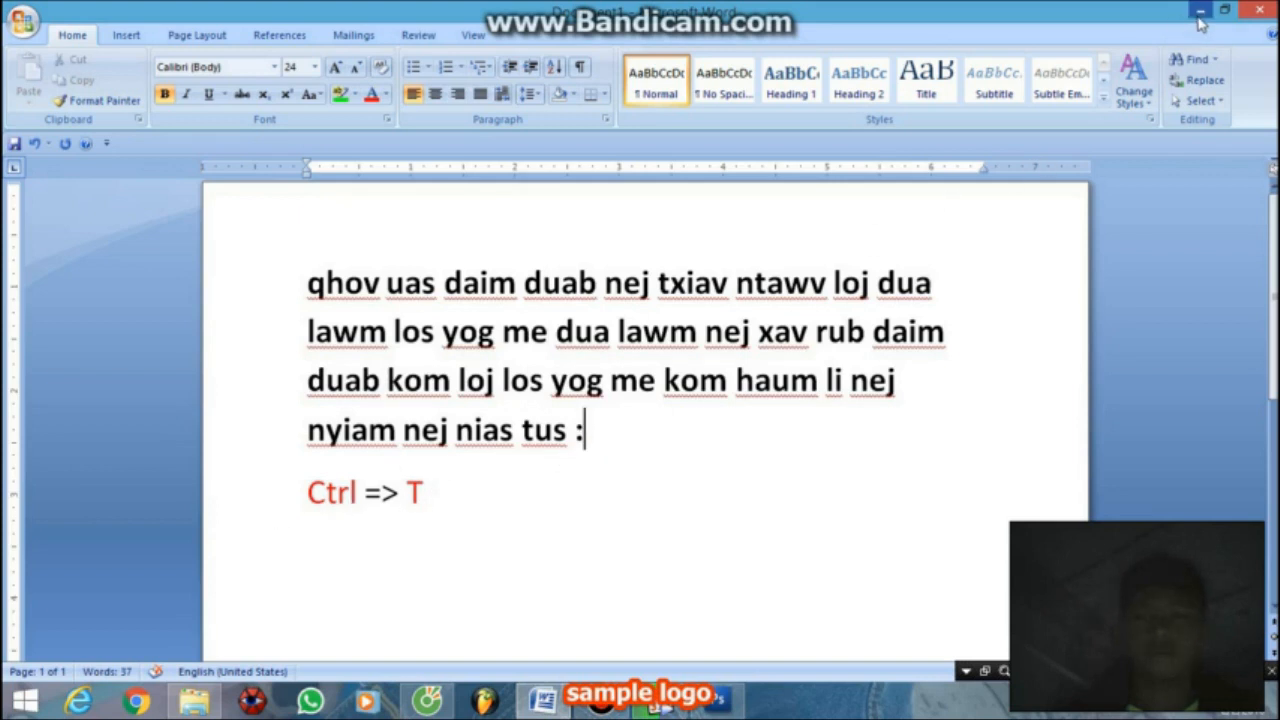
{"action": "left_click", "coordinate": [430, 705]}
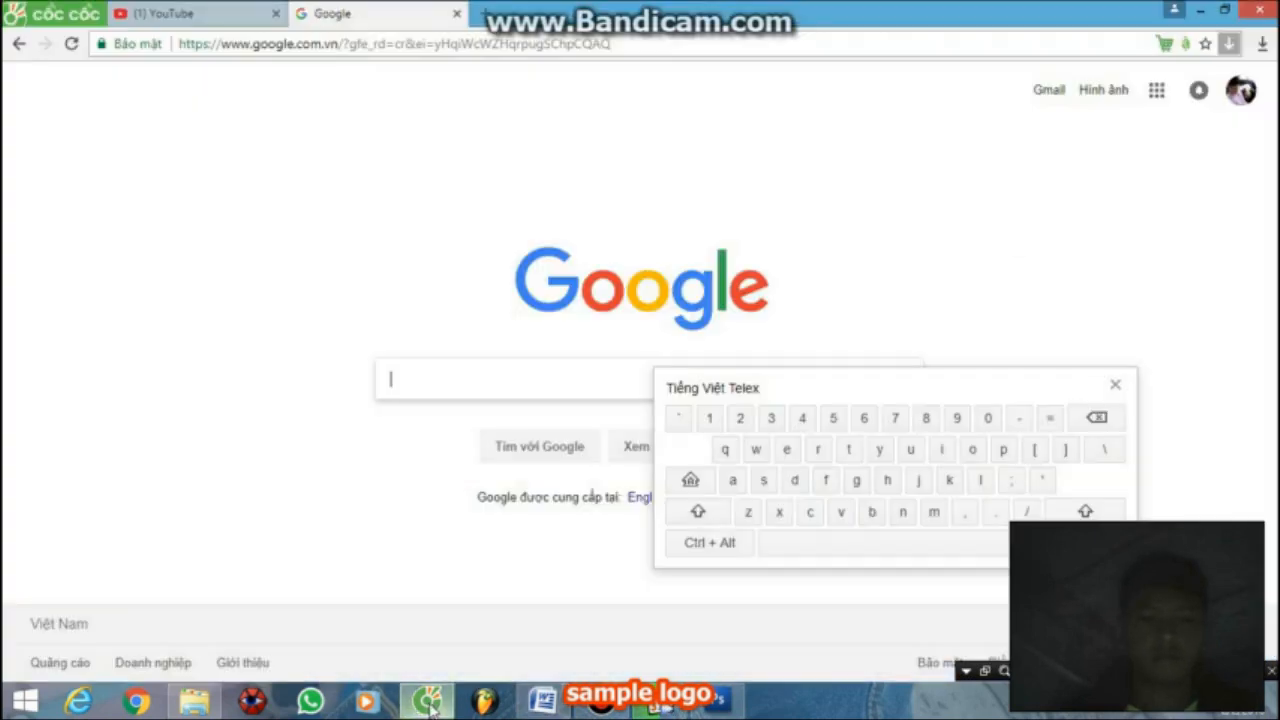
{"action": "left_click_drag", "start_coordinate": [894, 390], "coordinate": [590, 219]}
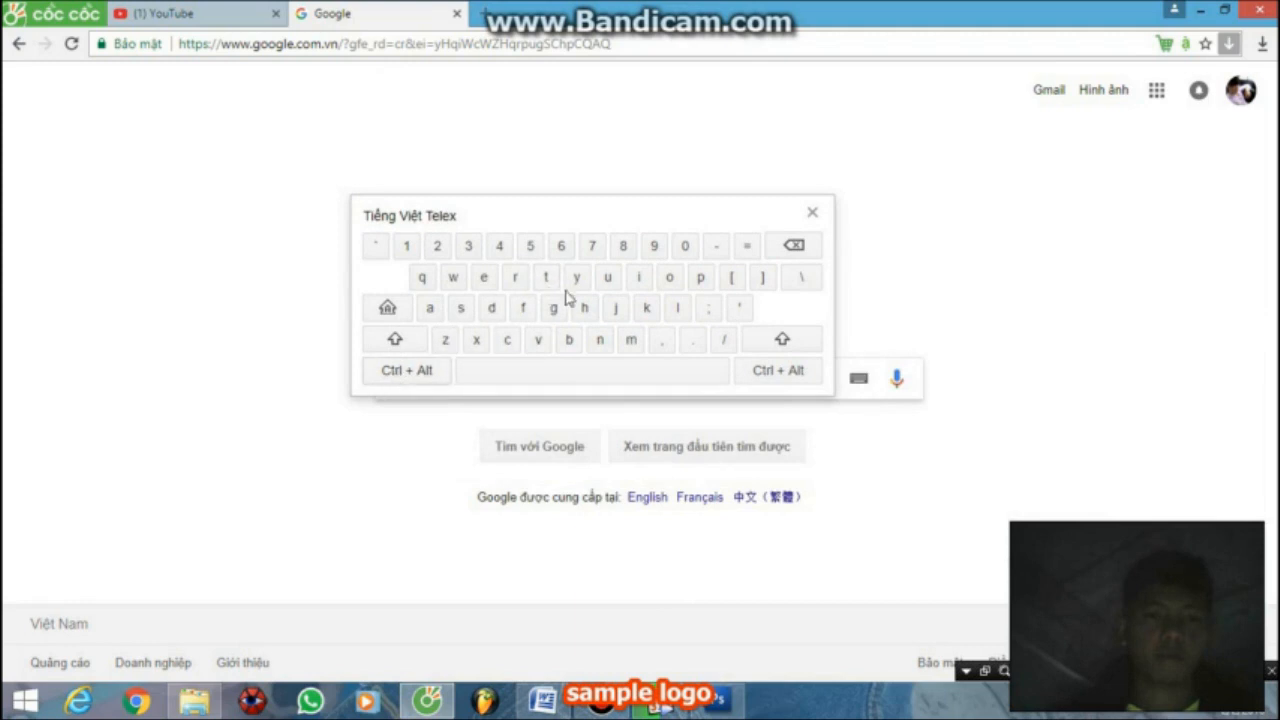
{"action": "left_click", "coordinate": [1200, 12]}
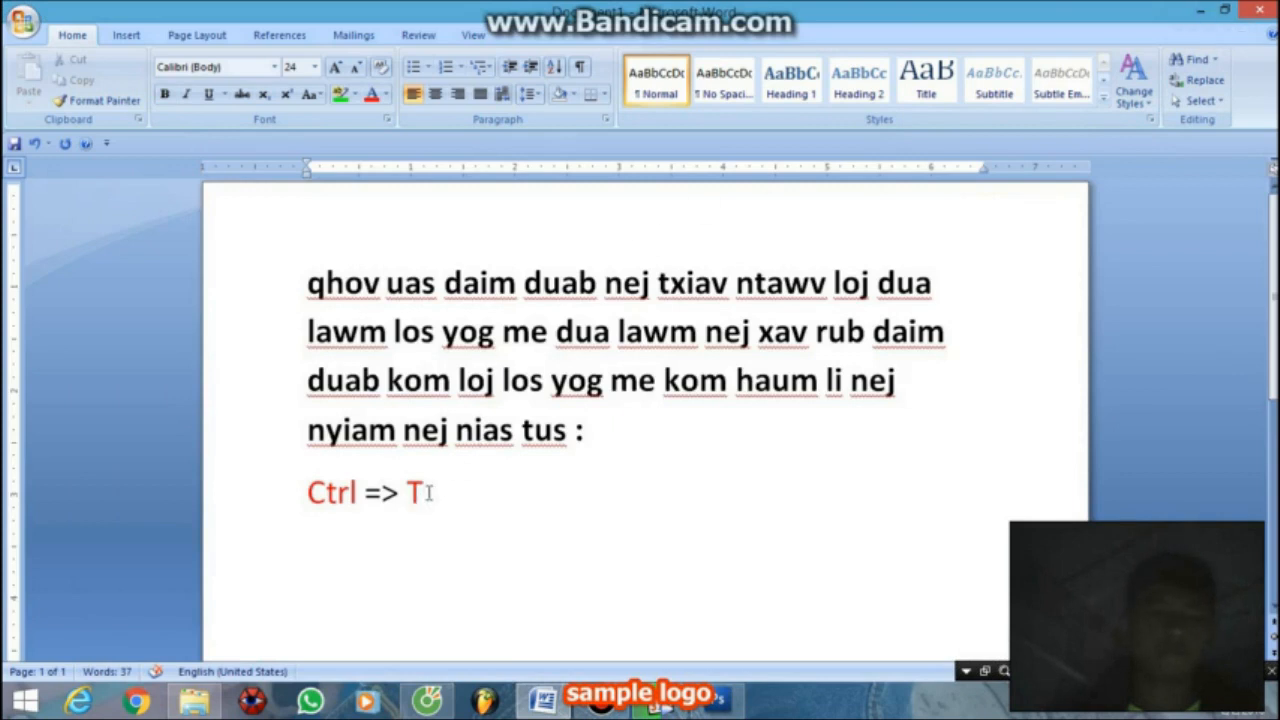
Highlight "Ctrl" and "T" one after the other in the document's shortcut line, leaving the text unselected.
{"action": "left_click_drag", "start_coordinate": [354, 500], "coordinate": [308, 508]}
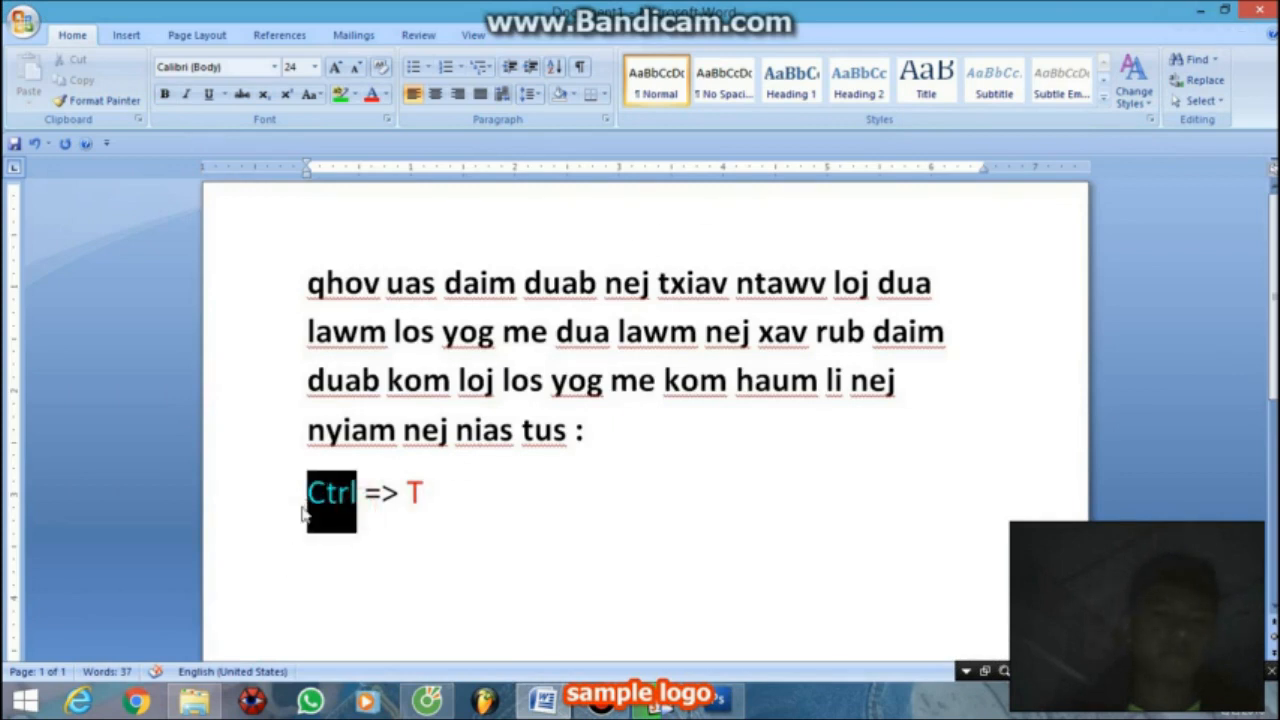
{"action": "left_click", "coordinate": [441, 522]}
{"action": "left_click_drag", "start_coordinate": [437, 506], "coordinate": [409, 508]}
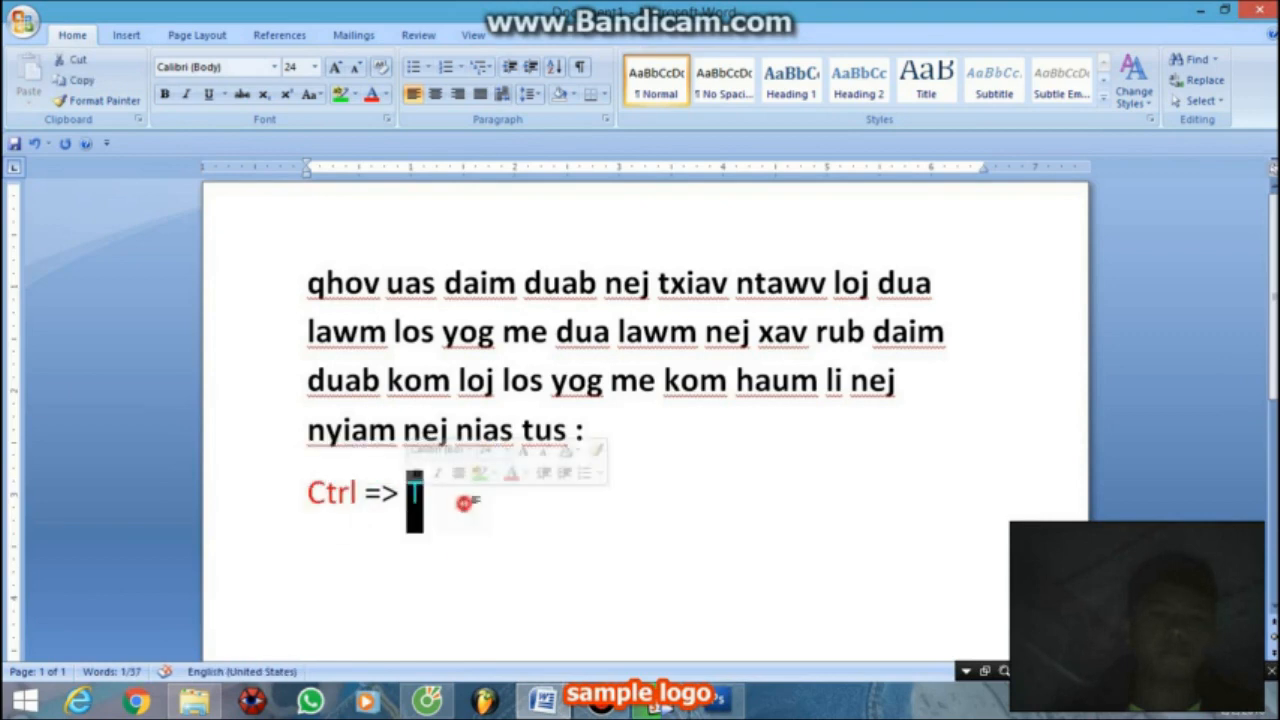
{"action": "left_click", "coordinate": [464, 504]}
Switch to Photoshop and scale the woman's layer with Free Transform to about 41.6% width and 38.6% height, fitting her figure within the canvas.
{"action": "left_click", "coordinate": [1201, 11]}
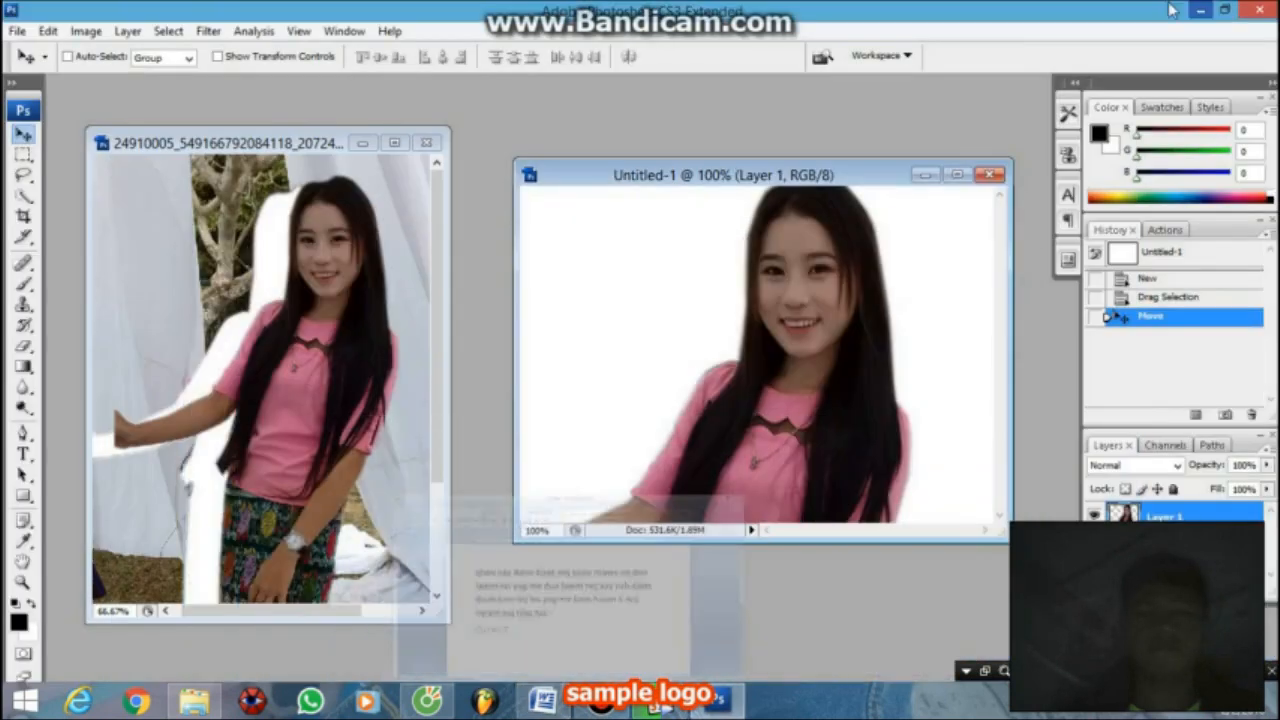
{"action": "mouse_move", "coordinate": [762, 323]}
{"action": "left_mouse_down"}
{"action": "mouse_move", "coordinate": [720, 301]}
{"action": "mouse_move", "coordinate": [743, 318]}
{"action": "left_mouse_up"}
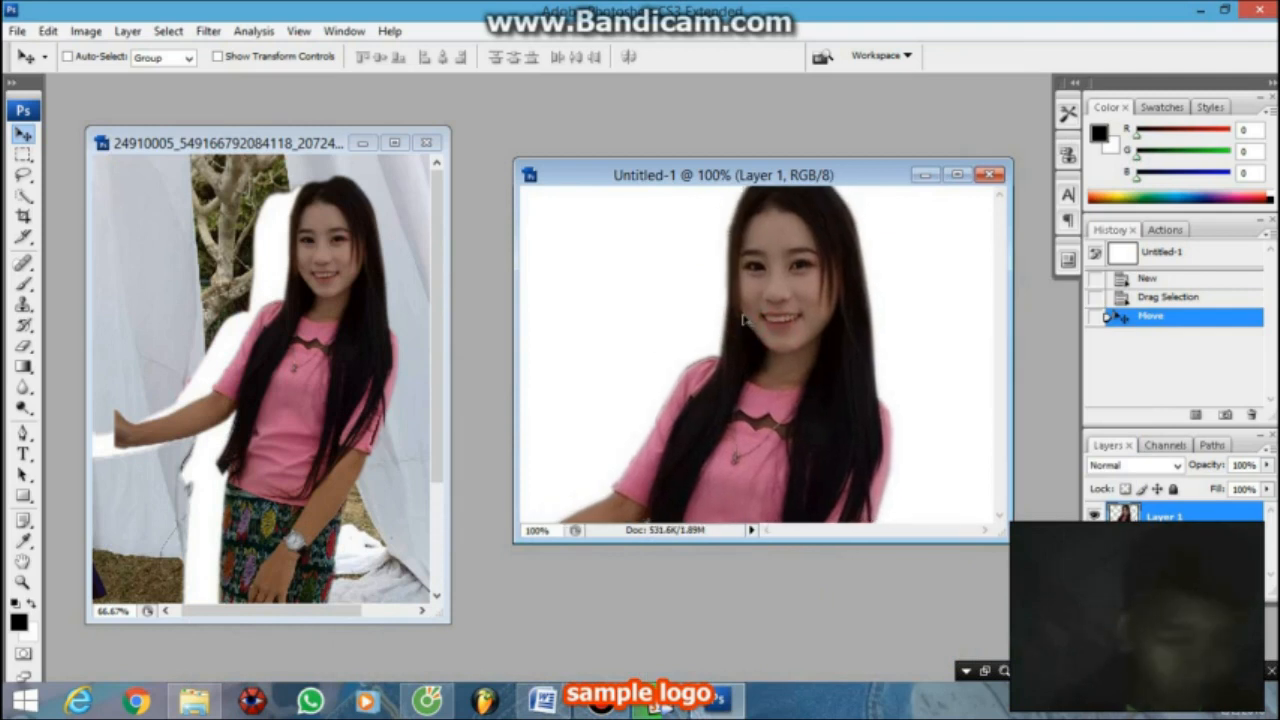
{"action": "key", "text": "ctrl+t"}
{"action": "left_click_drag", "start_coordinate": [746, 285], "coordinate": [805, 342]}
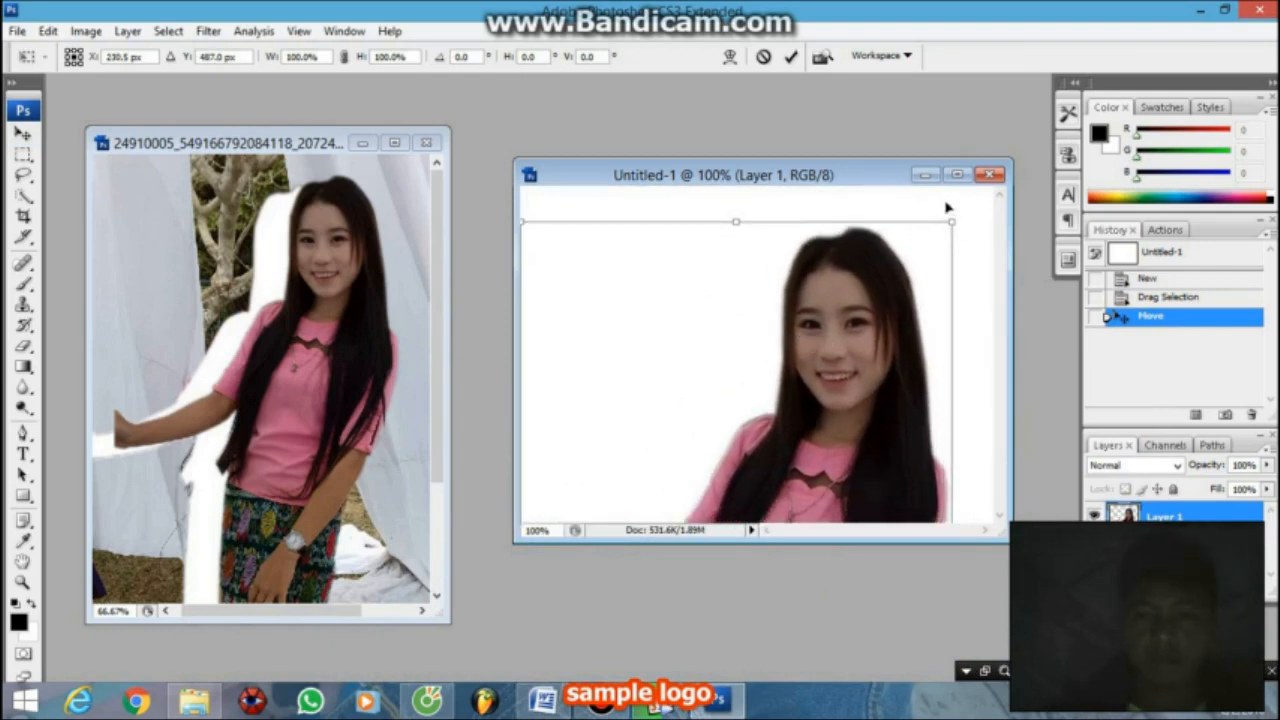
{"action": "left_click_drag", "start_coordinate": [957, 179], "coordinate": [872, 381]}
{"action": "left_click_drag", "start_coordinate": [794, 435], "coordinate": [810, 279]}
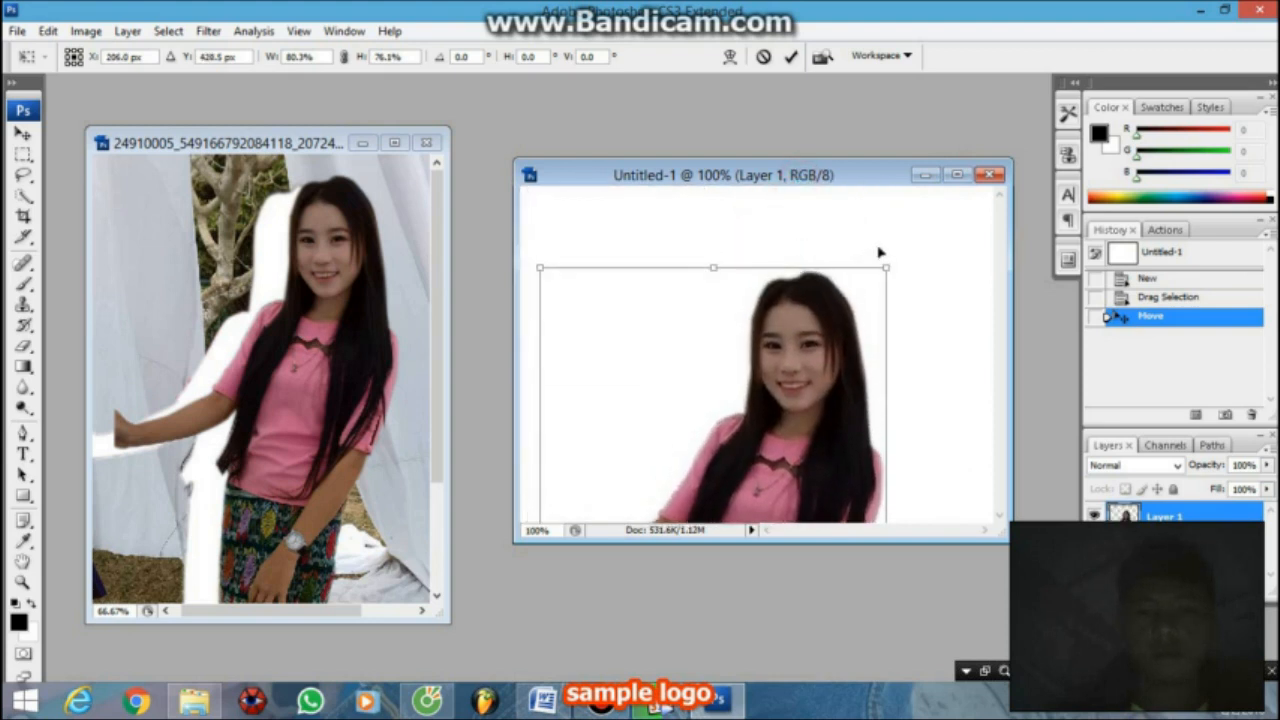
{"action": "left_click_drag", "start_coordinate": [889, 229], "coordinate": [831, 234]}
{"action": "left_click_drag", "start_coordinate": [768, 316], "coordinate": [772, 253]}
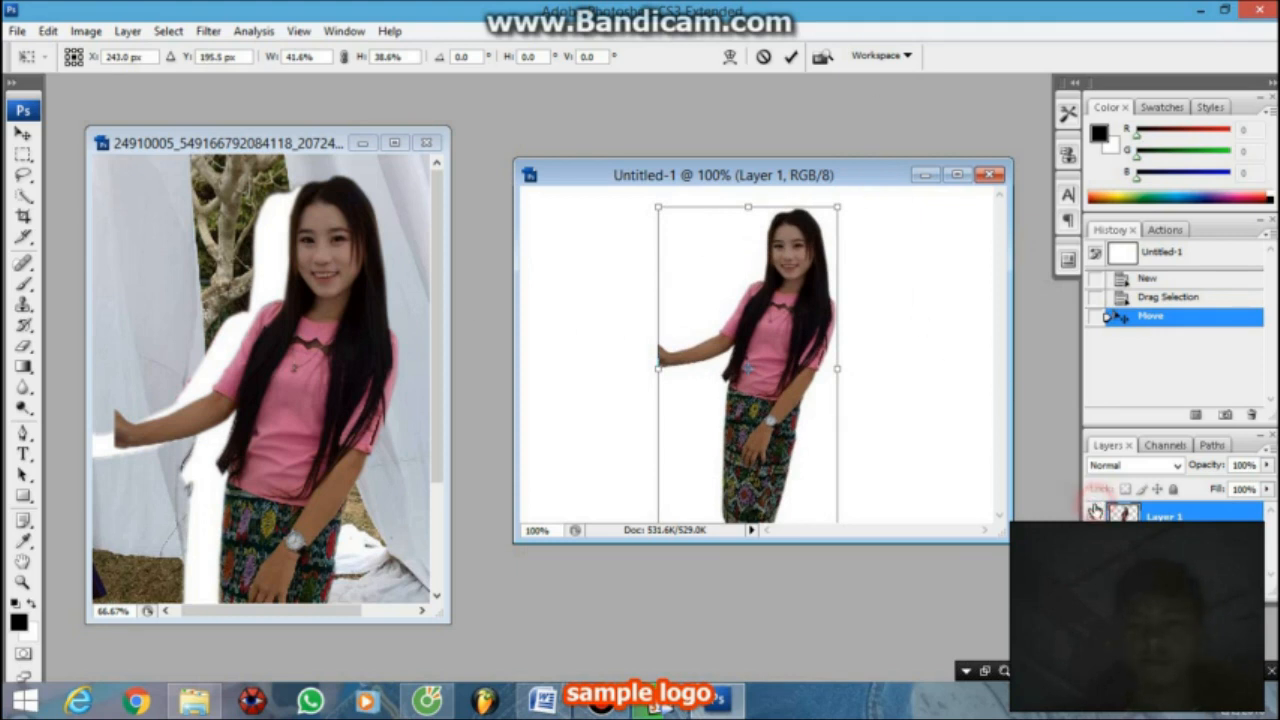
{"action": "key", "text": "Return"}
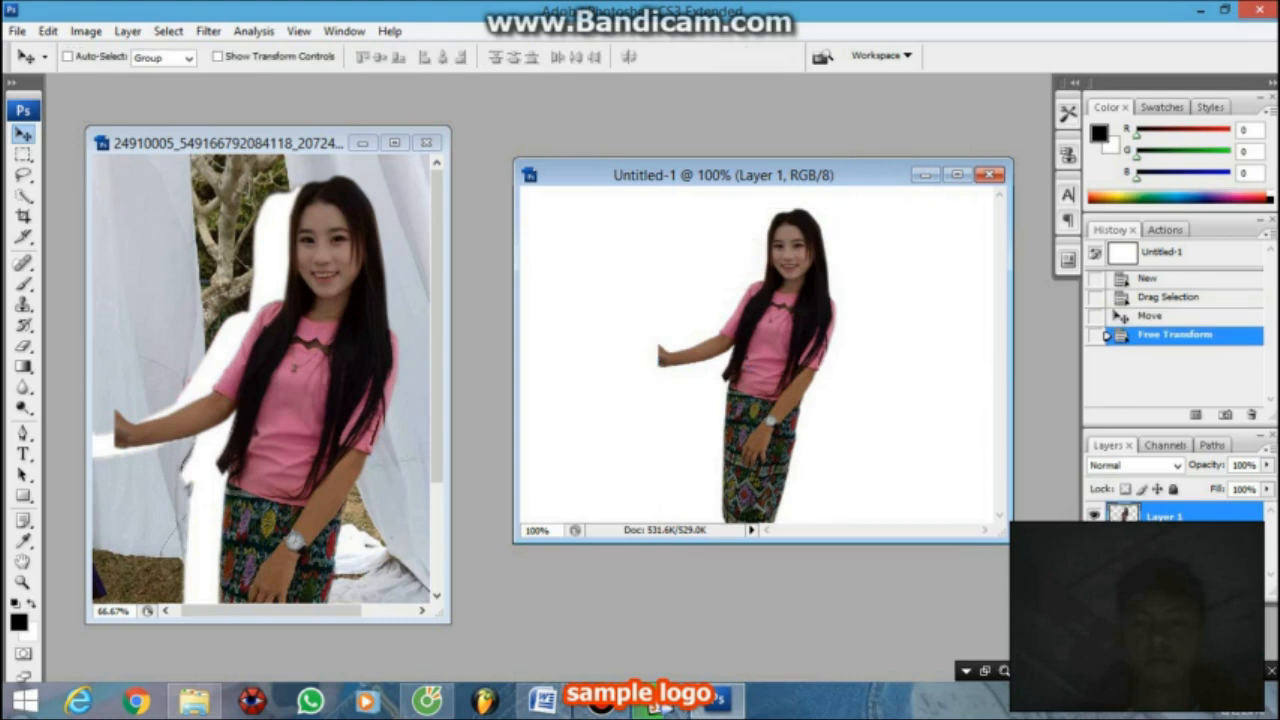
Hide every layer except Layer 1 and move the woman slightly upward on the transparent canvas.
{"action": "left_click", "coordinate": [1093, 508], "text": "alt"}
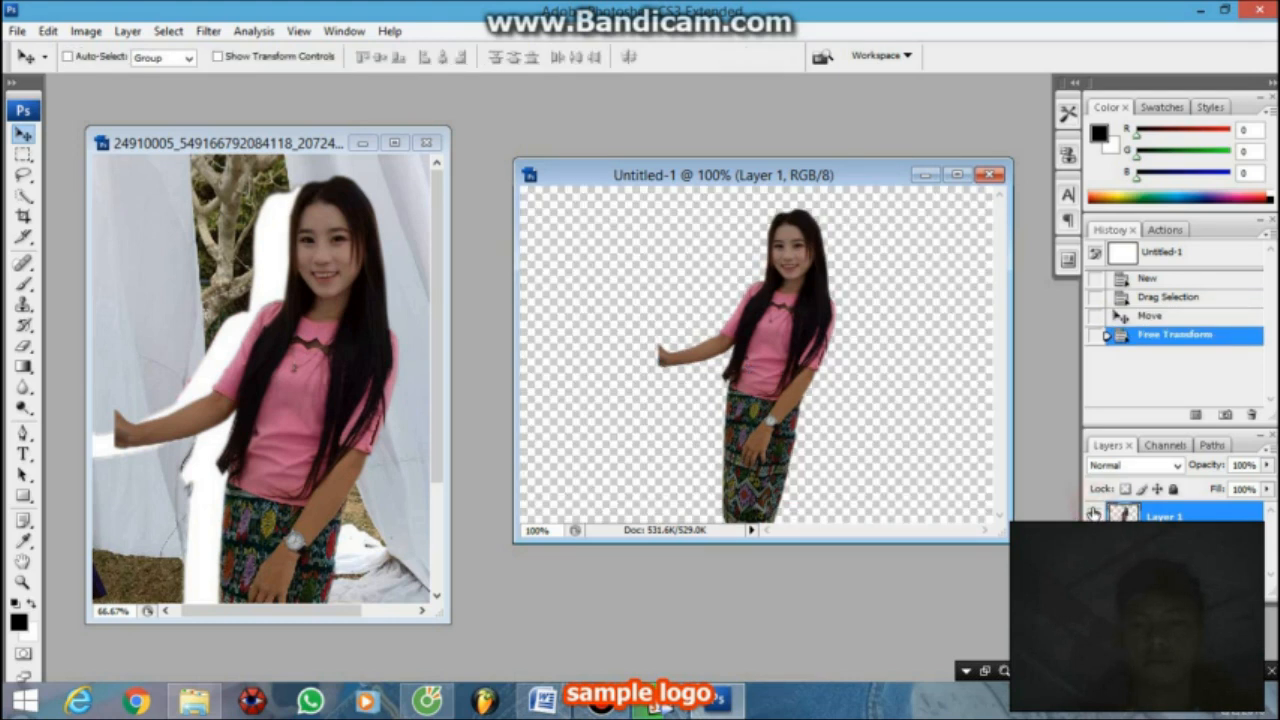
{"action": "left_click_drag", "start_coordinate": [770, 355], "coordinate": [770, 345]}
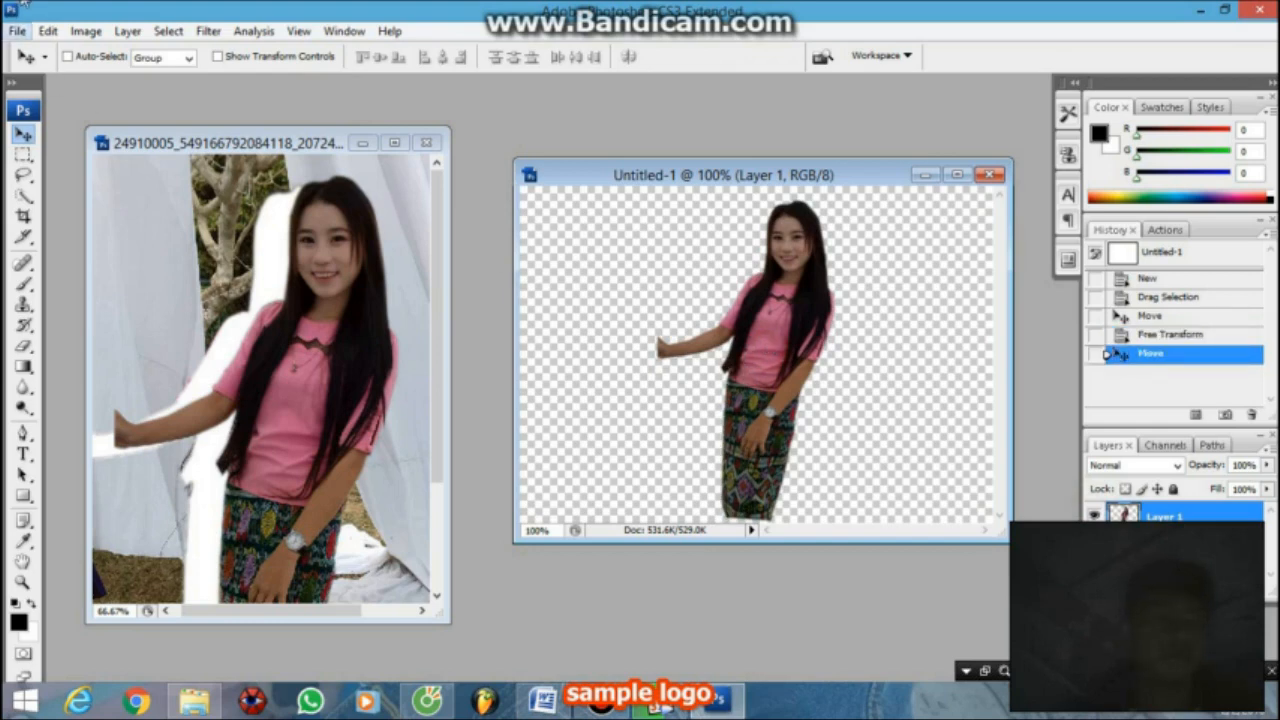
Set up saving the cutout document as a PNG copy with the file name "Sim txiav xwb".
{"action": "left_click", "coordinate": [18, 31]}
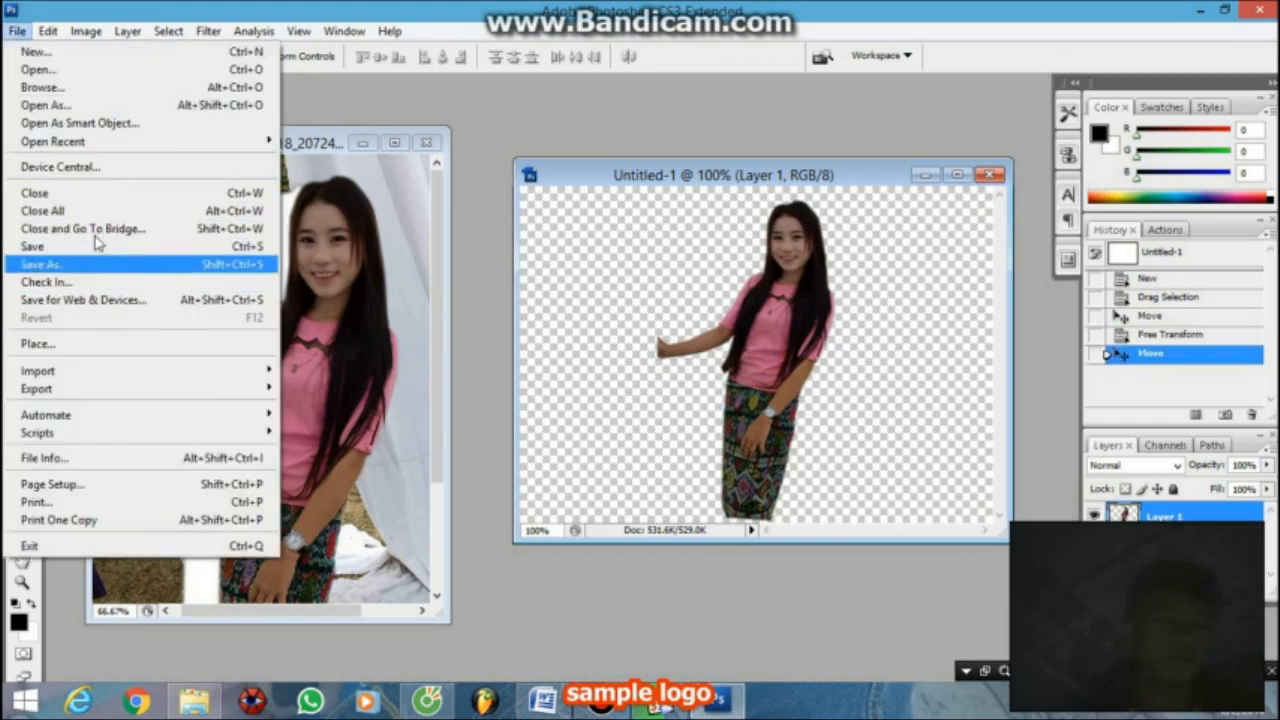
{"action": "left_click", "coordinate": [60, 264]}
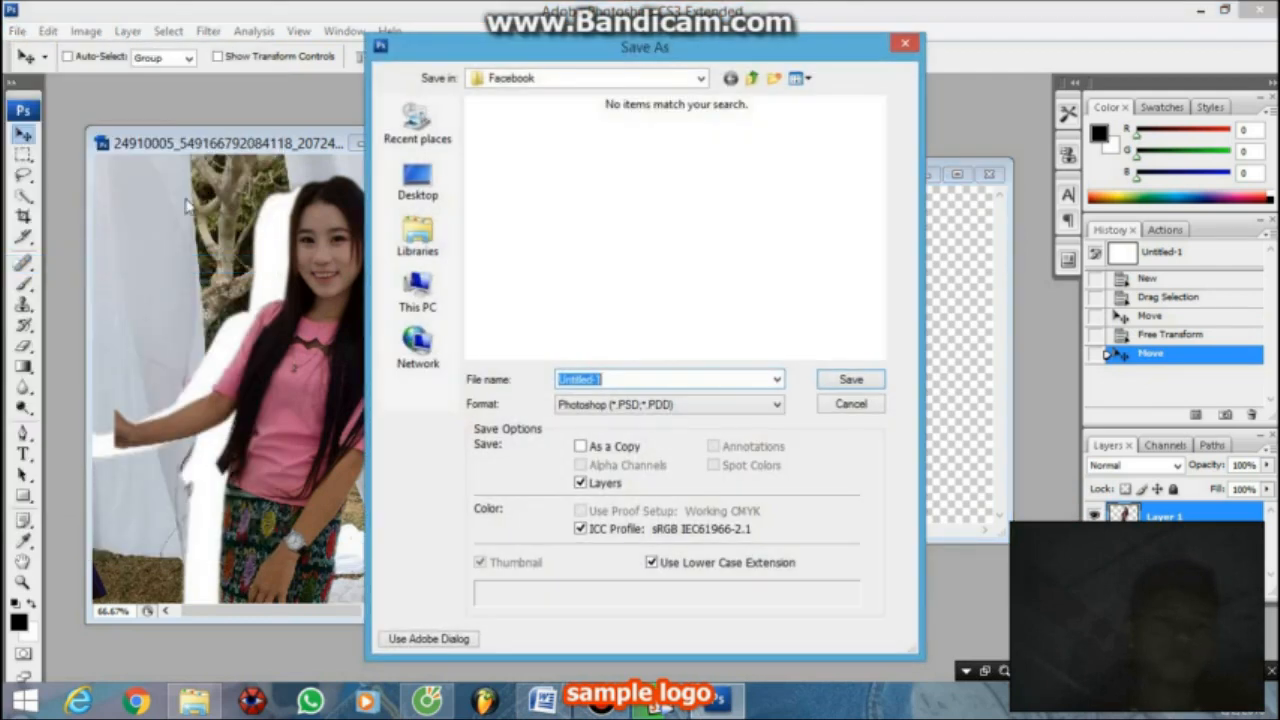
{"action": "left_click", "coordinate": [698, 404]}
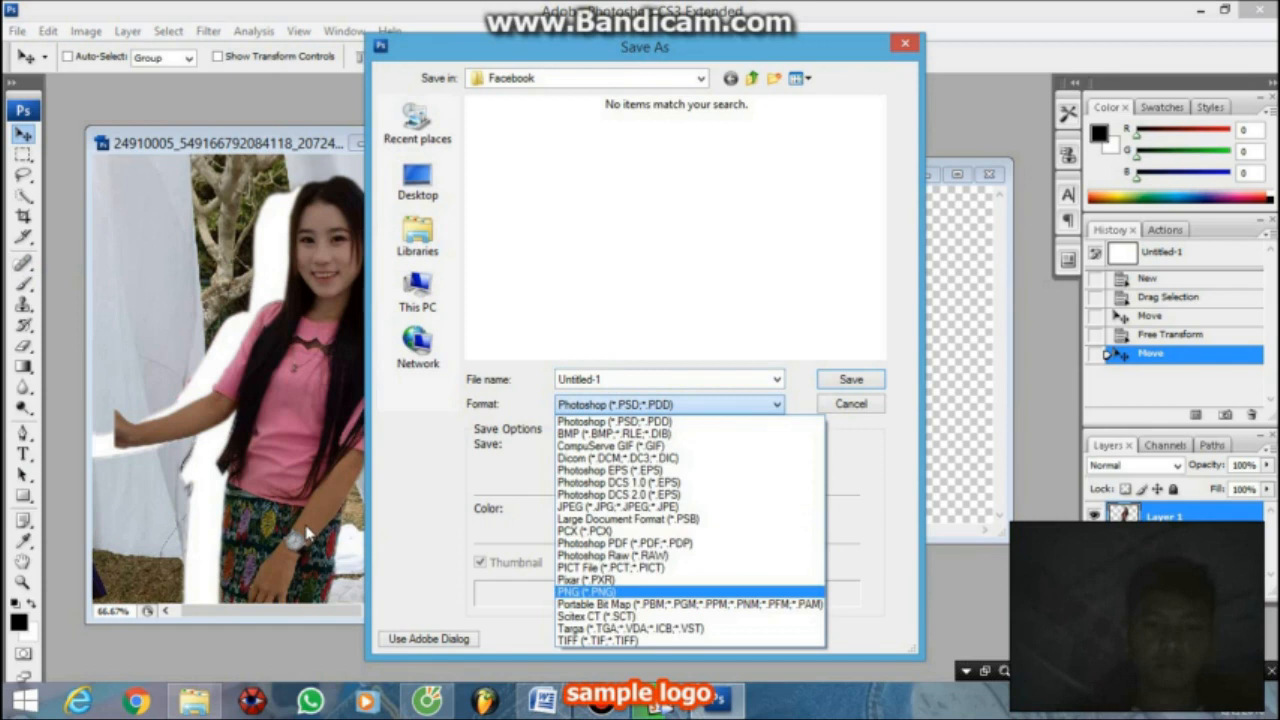
{"action": "key", "text": "Return"}
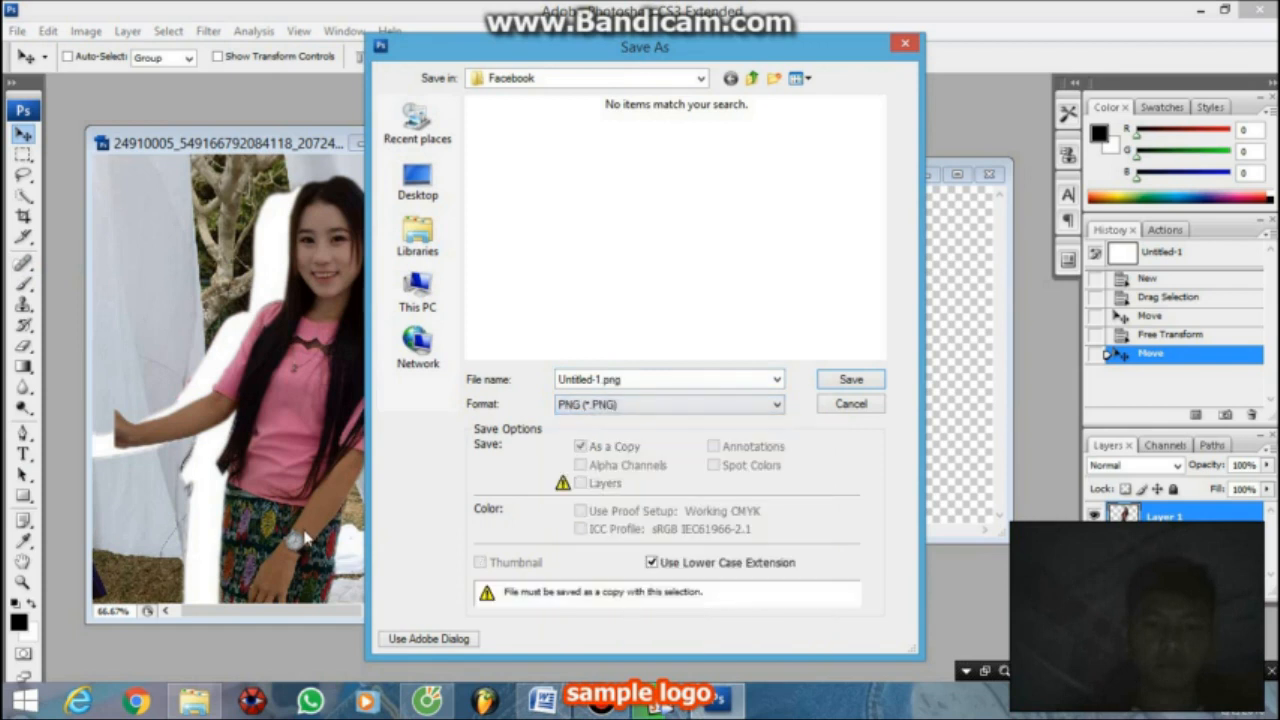
{"action": "left_click_drag", "start_coordinate": [626, 380], "coordinate": [132, 344]}
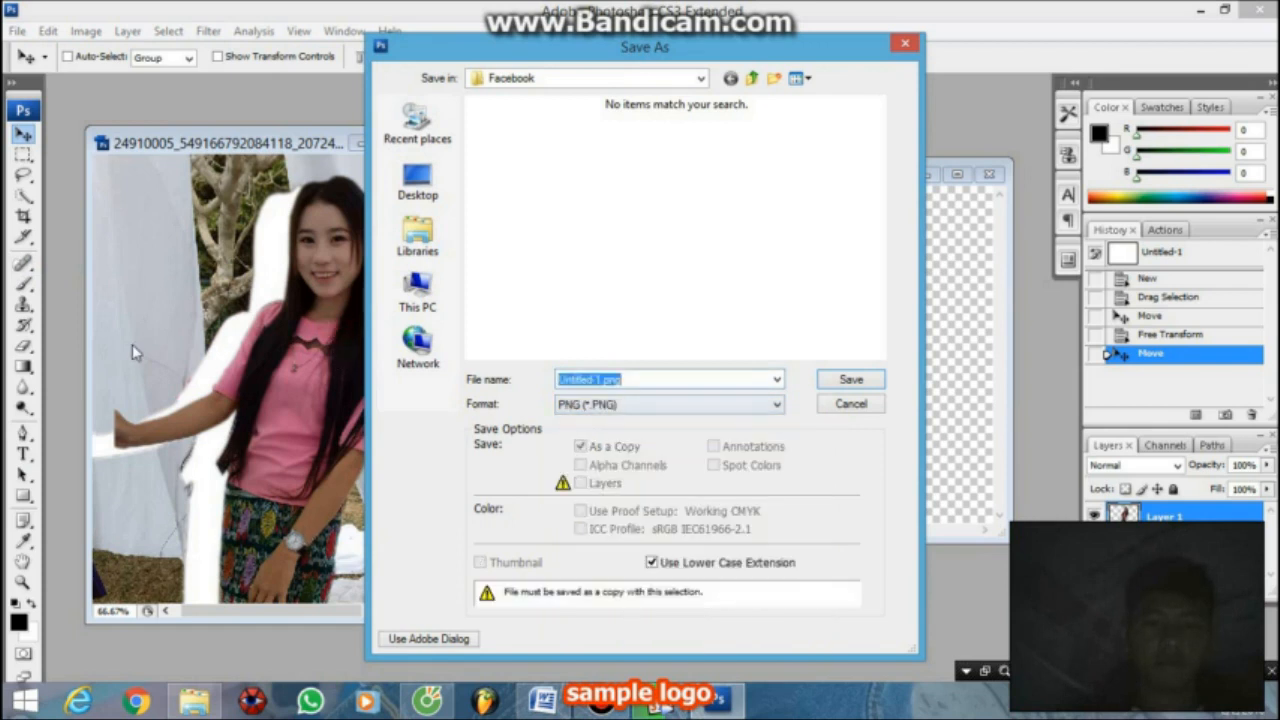
{"action": "type", "text": "S"}
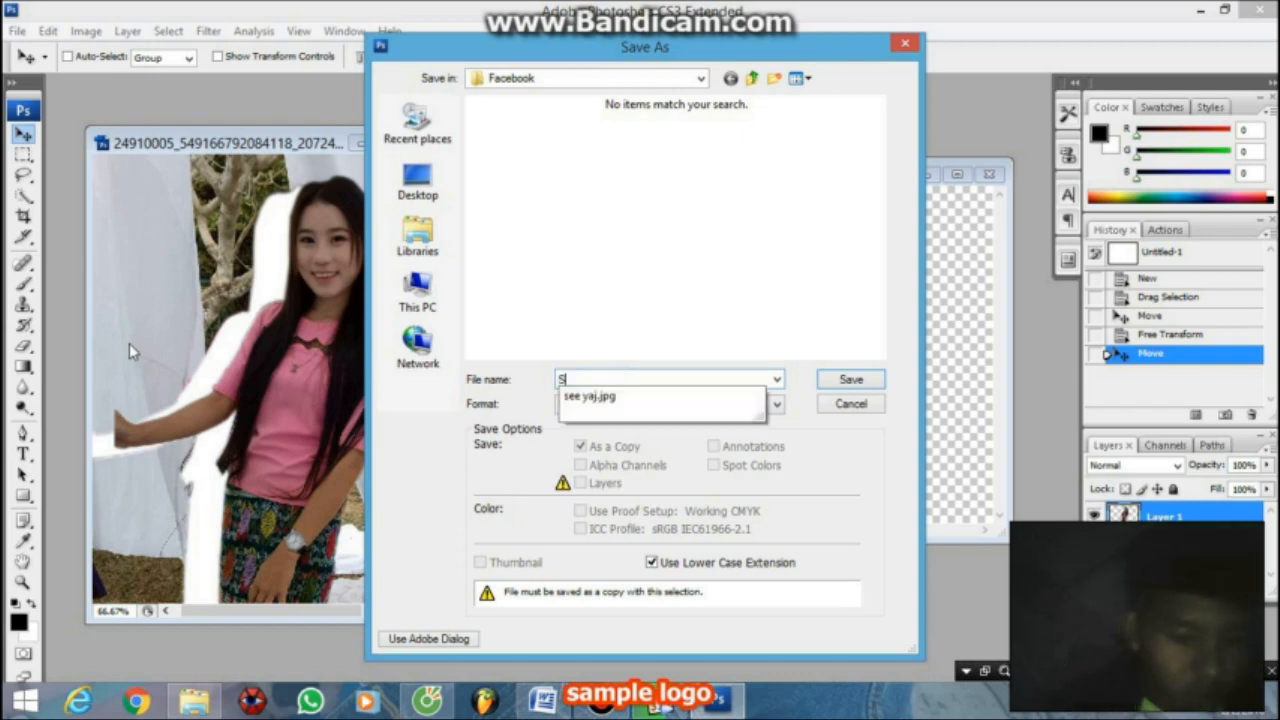
{"action": "type", "text": "in"}
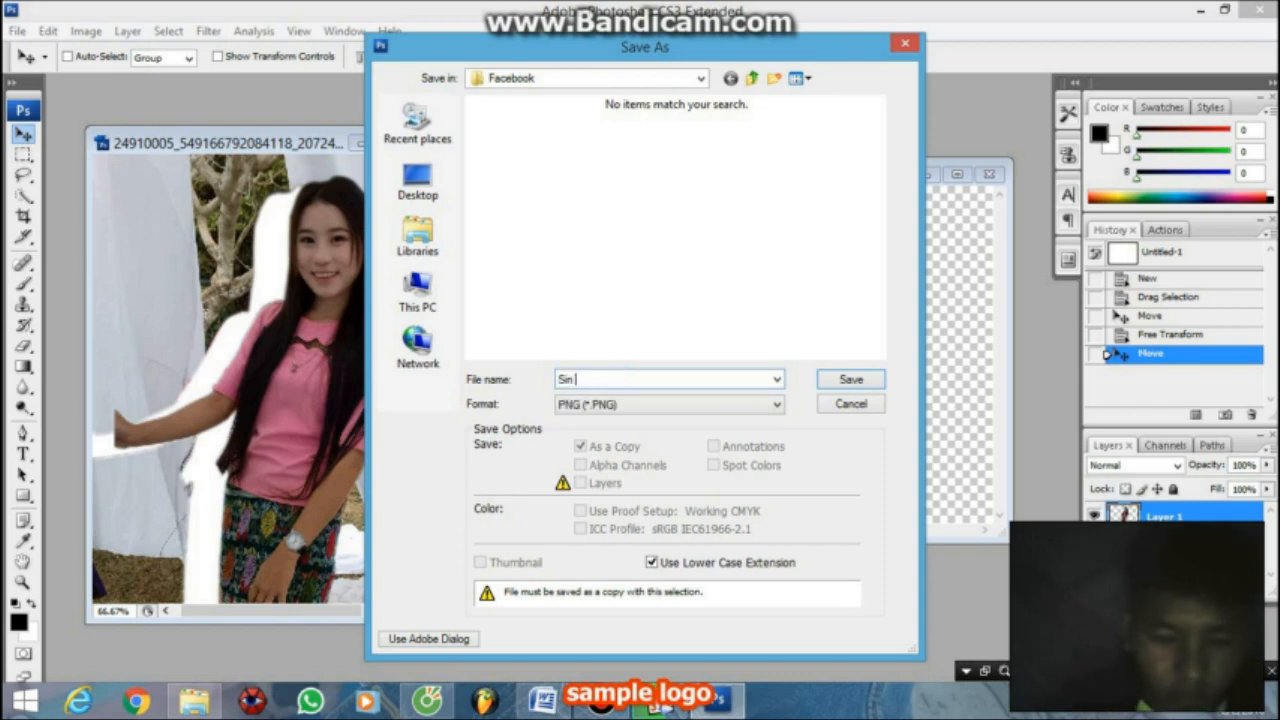
{"action": "type", "text": " xem"}
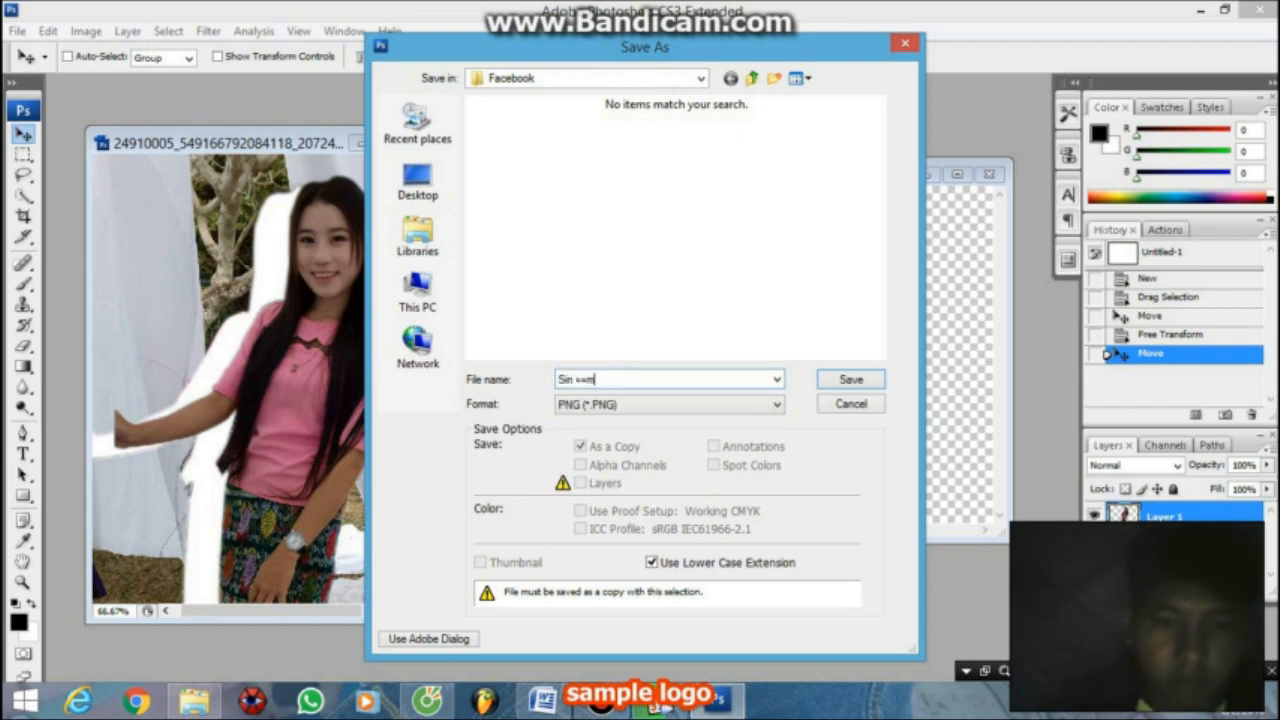
{"action": "key", "text": "BackSpace"}
{"action": "key", "text": "BackSpace"}
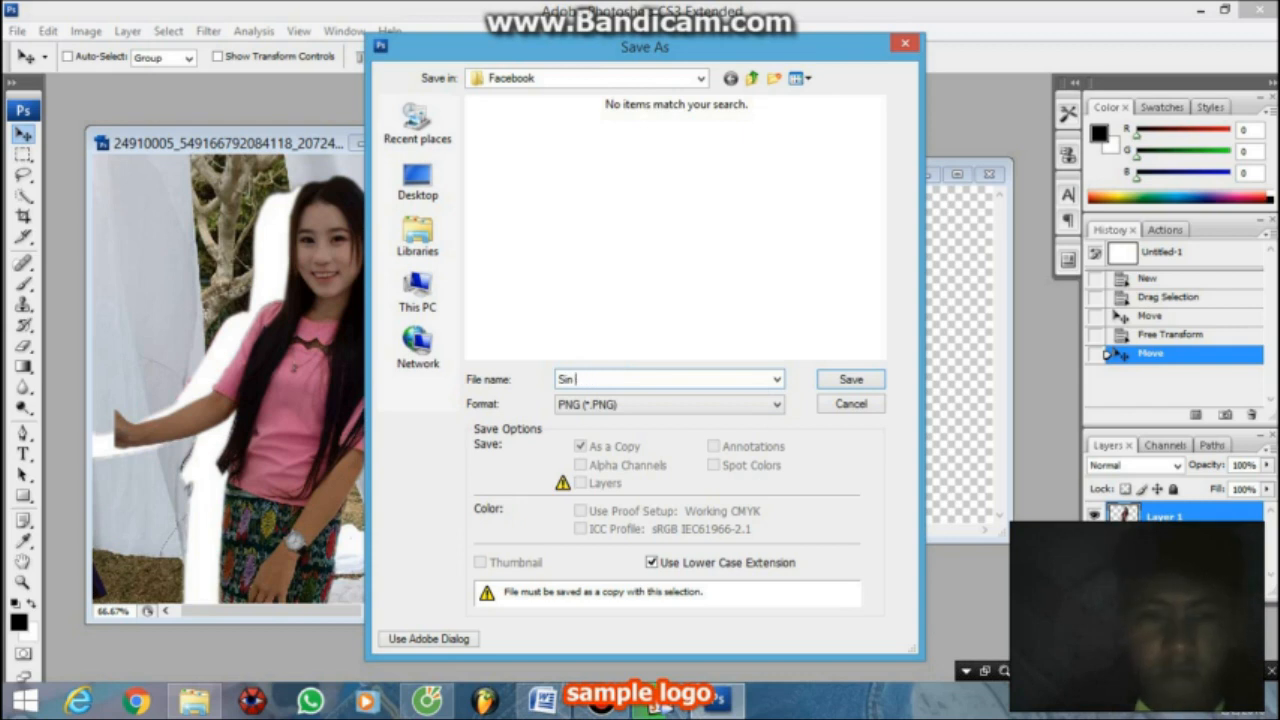
{"action": "type", "text": "te"}
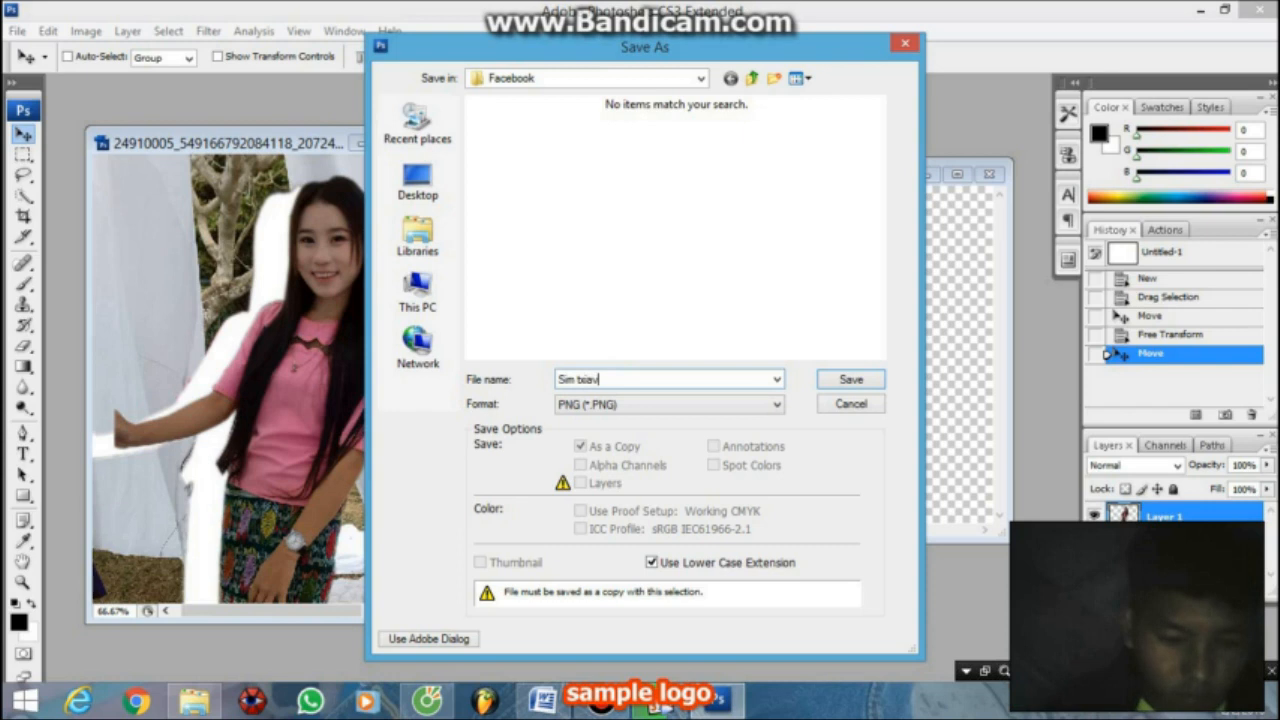
{"action": "type", "text": "iav xwb"}
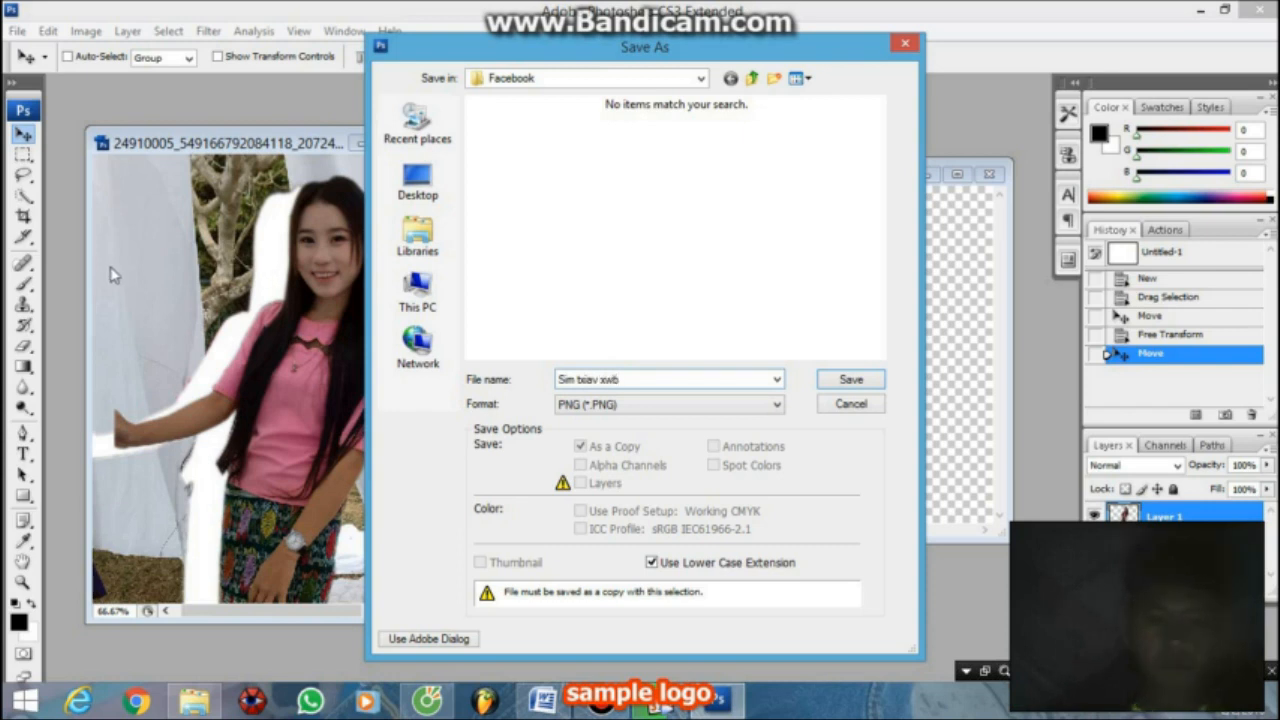
Try to save the PNG copy on the DATA (D:) drive, declining the alternative folder.
{"action": "left_click", "coordinate": [418, 292]}
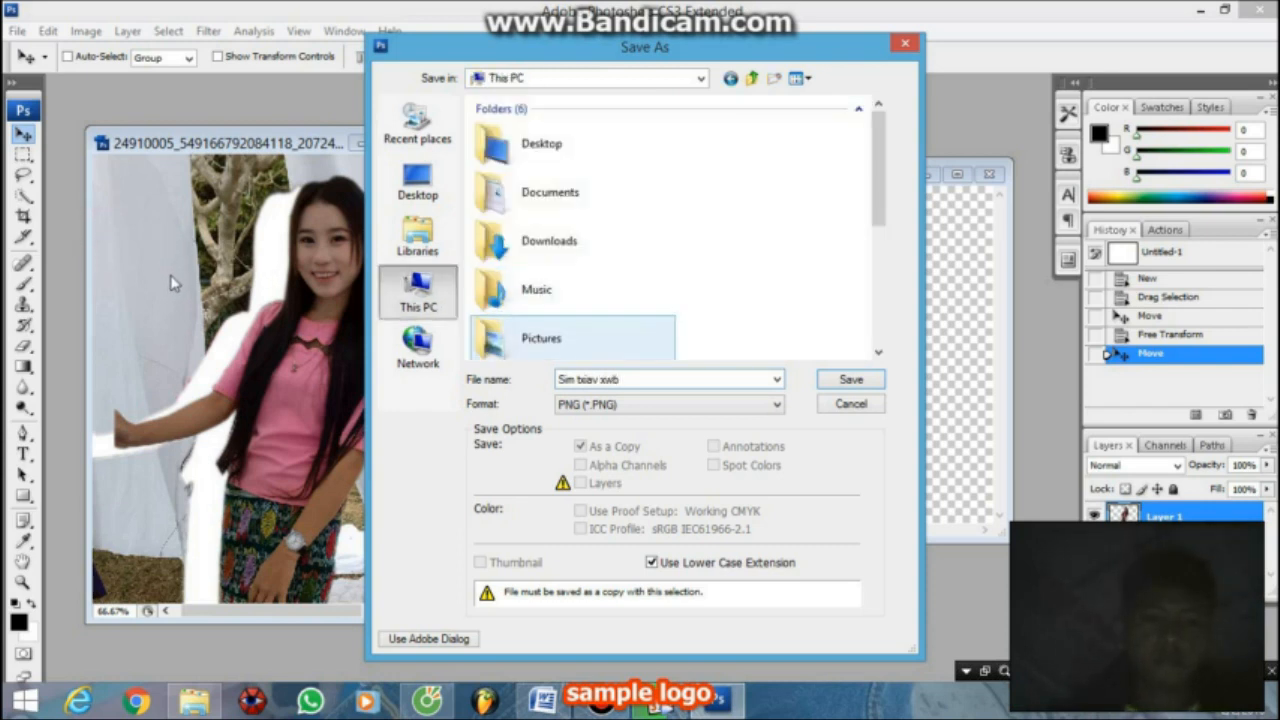
{"action": "left_click_drag", "start_coordinate": [879, 145], "coordinate": [879, 232]}
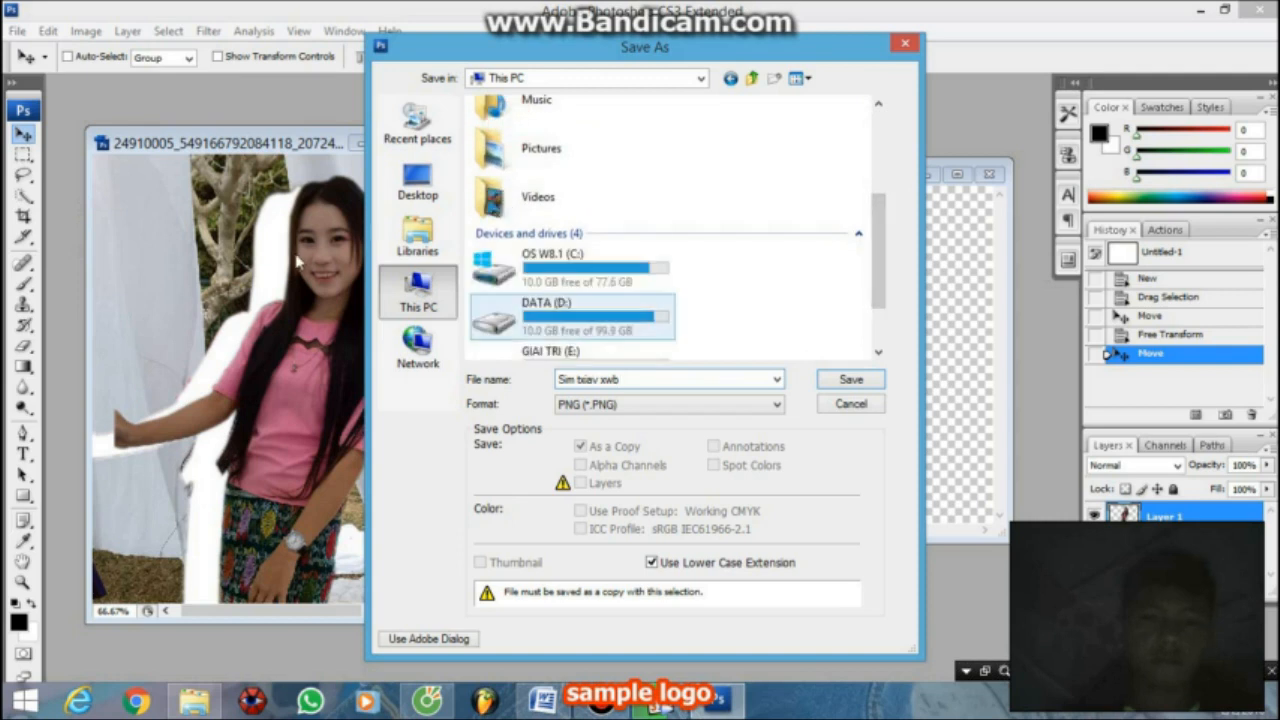
{"action": "double_click", "coordinate": [570, 312]}
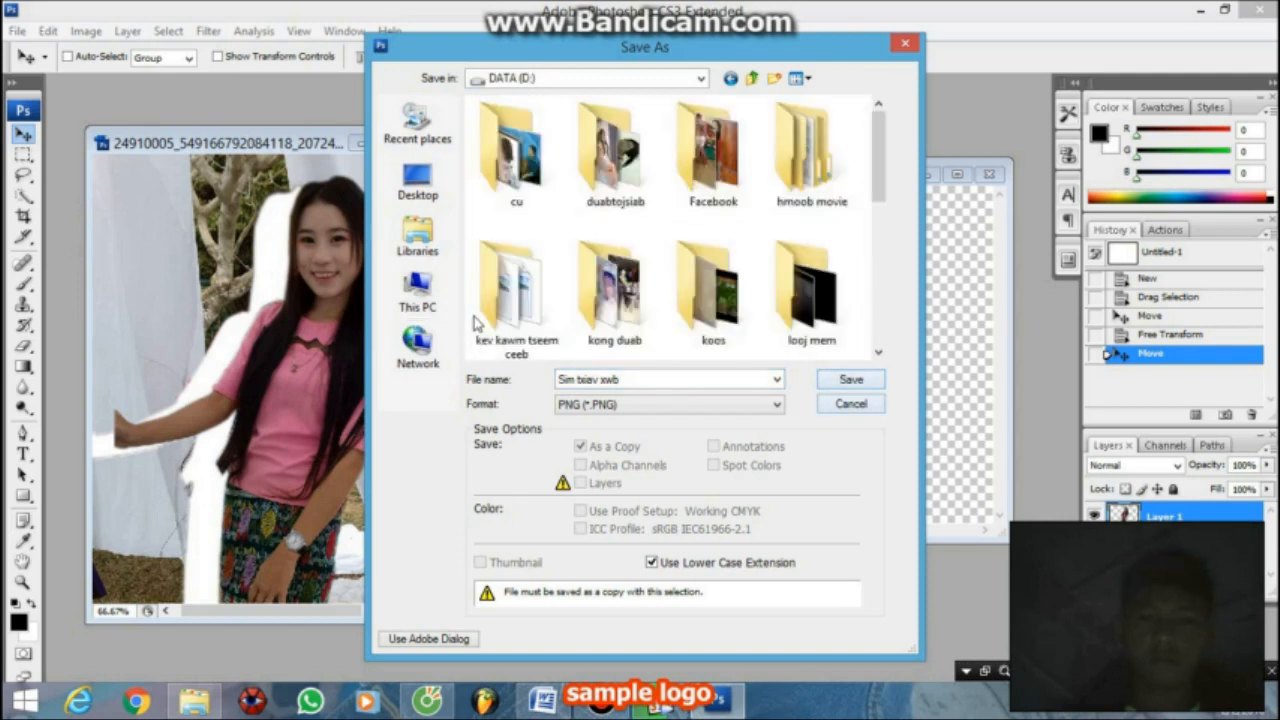
{"action": "key", "text": "Return"}
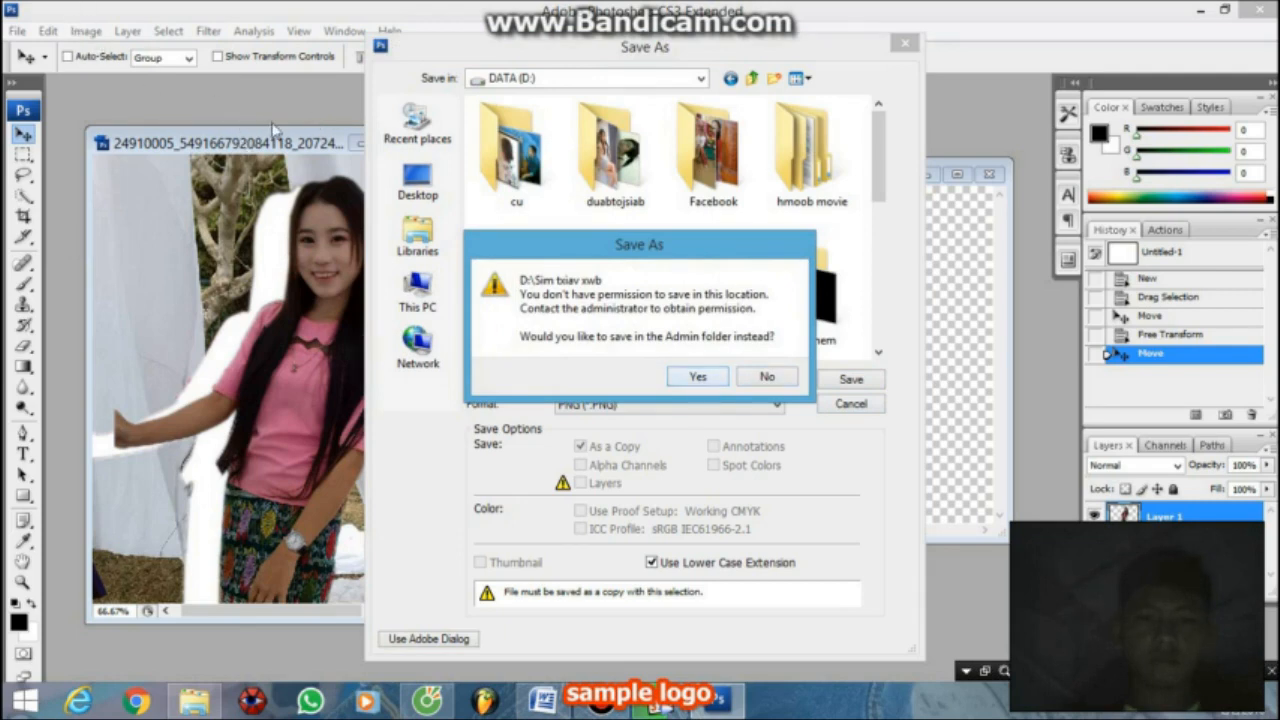
{"action": "left_click", "coordinate": [767, 377]}
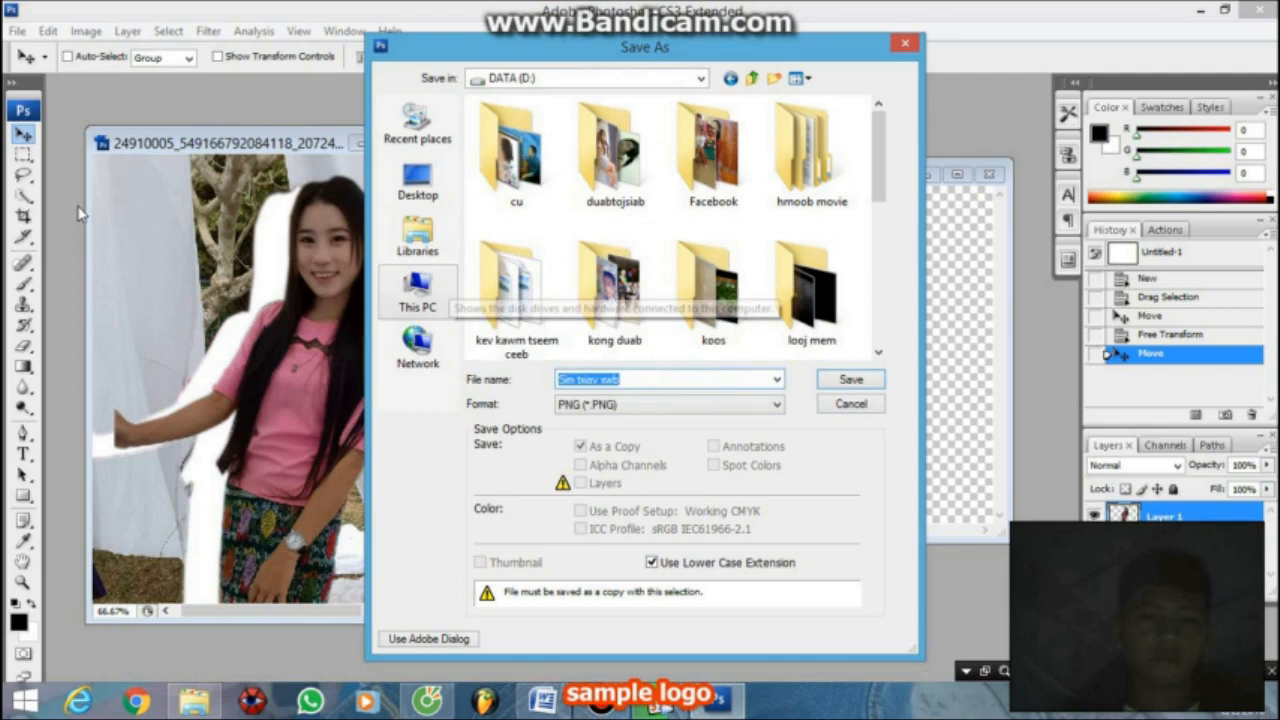
Save the PNG copy in the Pictures folder with Interlace set to None, and nudge the woman slightly up and left on the canvas.
{"action": "left_click", "coordinate": [418, 290]}
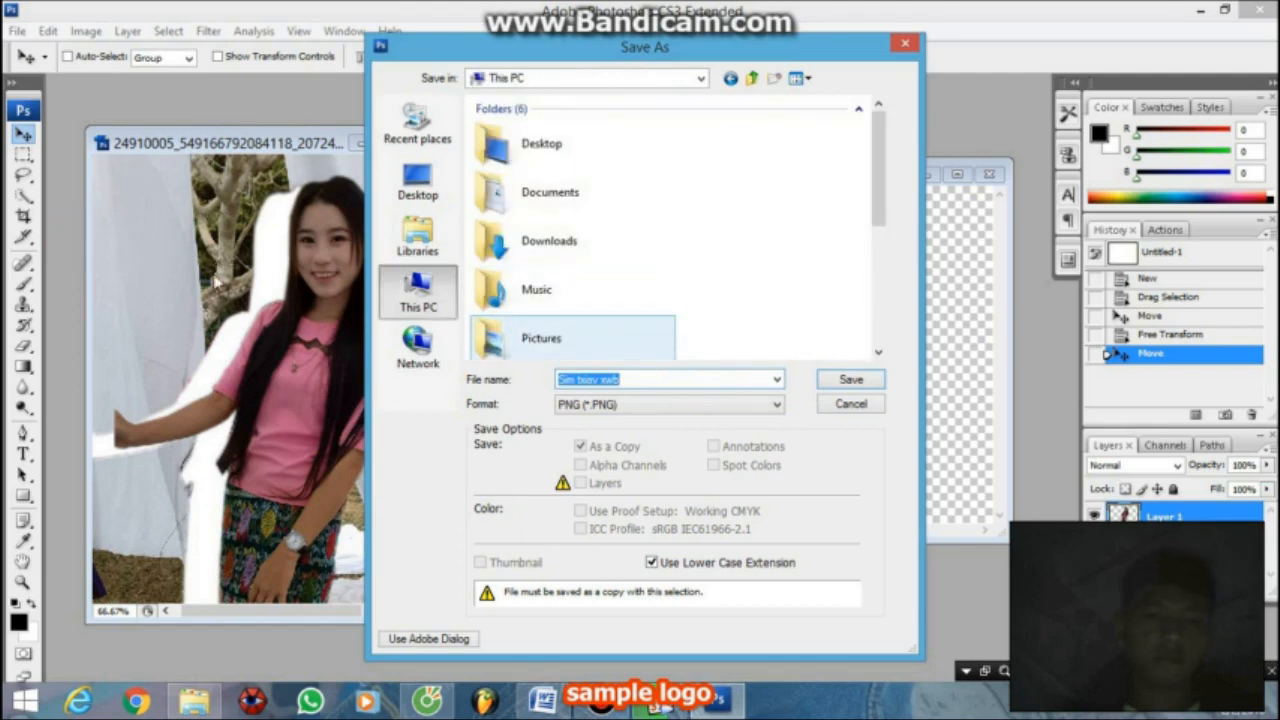
{"action": "double_click", "coordinate": [541, 338]}
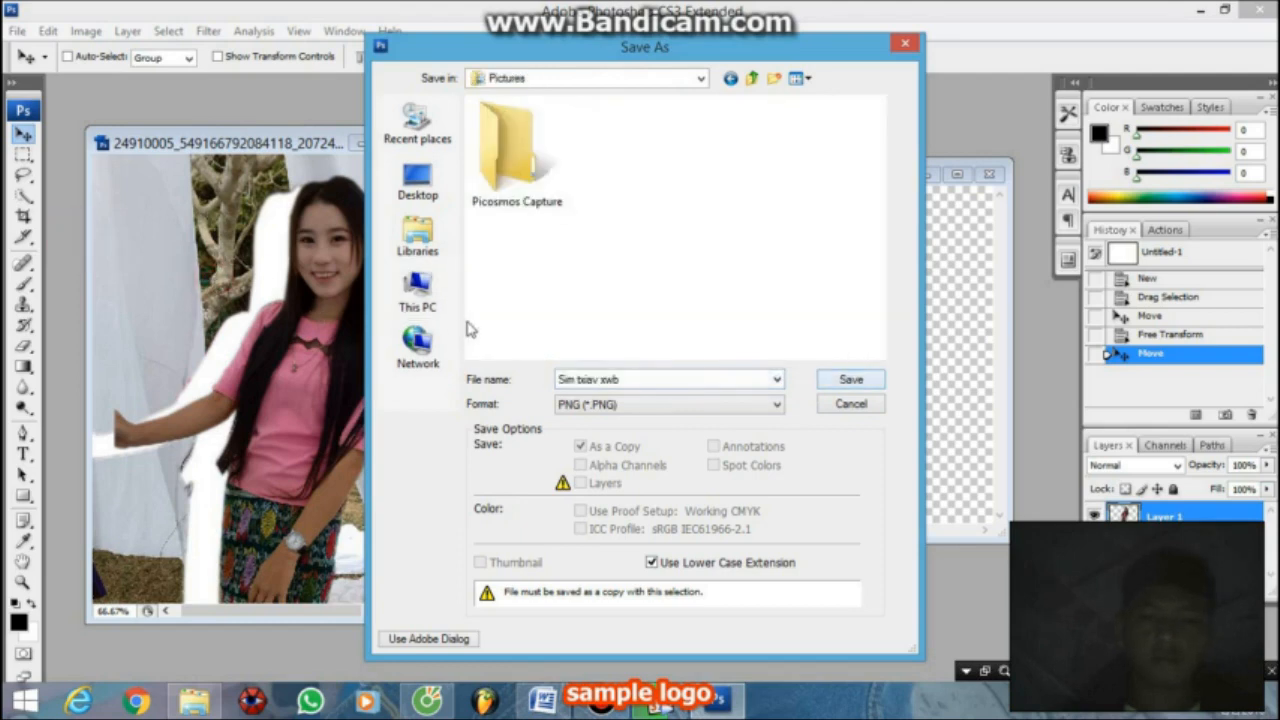
{"action": "key", "text": "Return"}
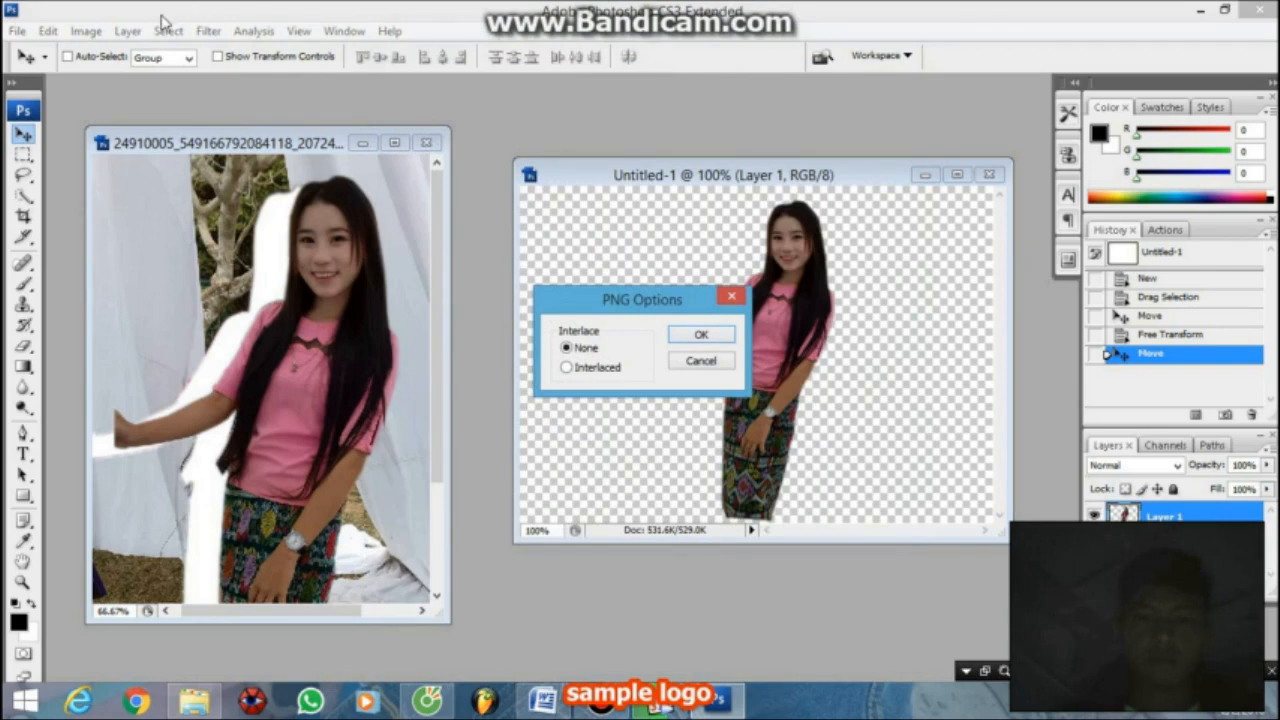
{"action": "key", "text": "Return"}
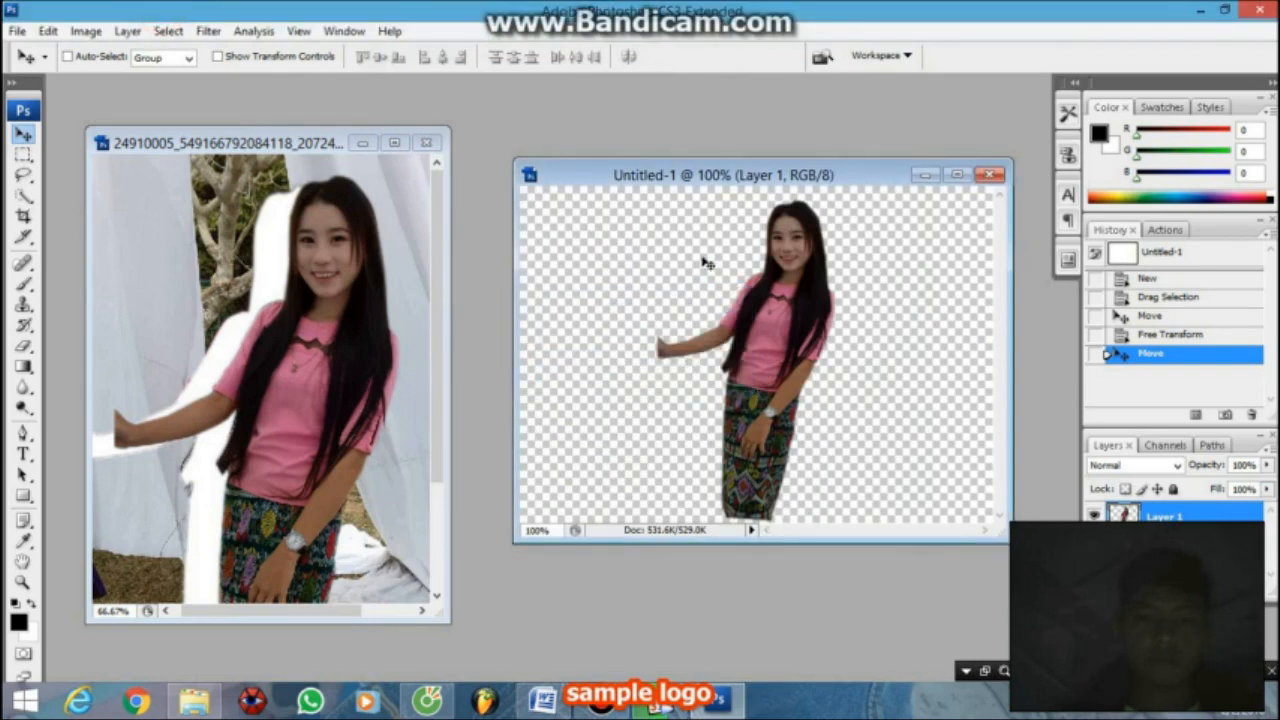
{"action": "left_click_drag", "start_coordinate": [783, 267], "coordinate": [780, 265]}
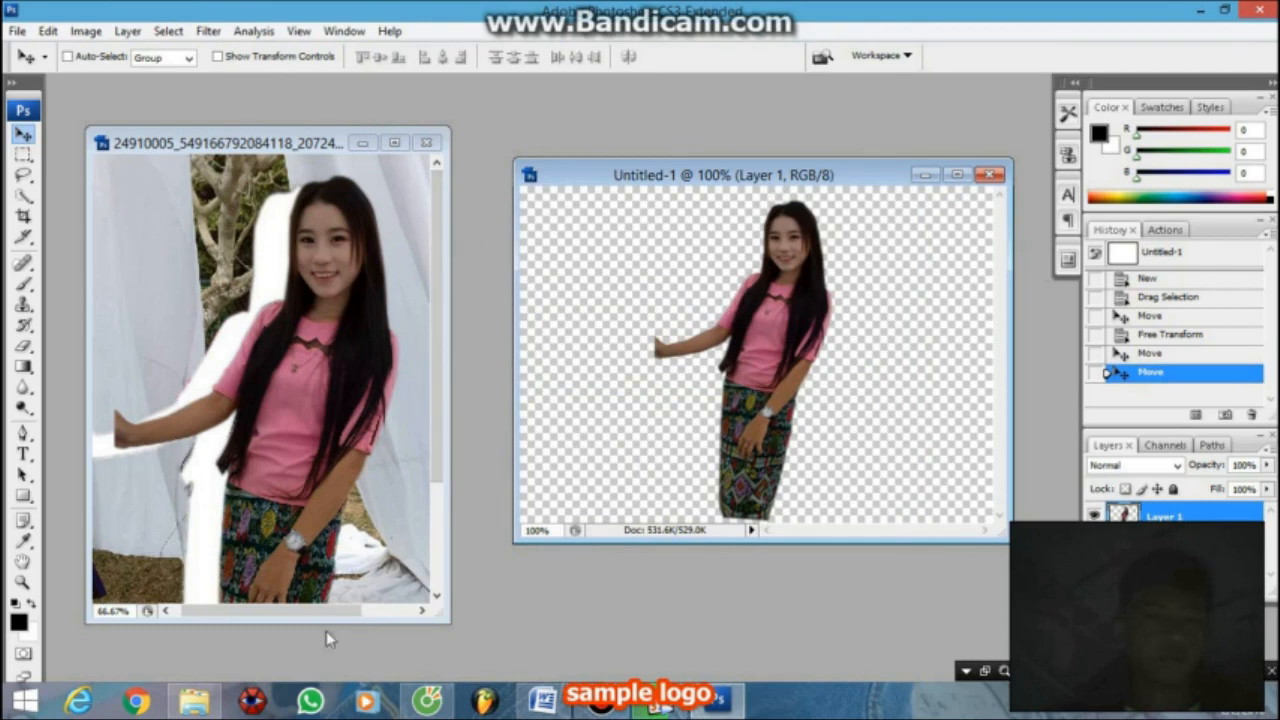
Switch to File Explorer, view the saved "Sim txiav xwb" image from the Pictures folder, and return to Photoshop.
{"action": "left_click", "coordinate": [193, 683]}
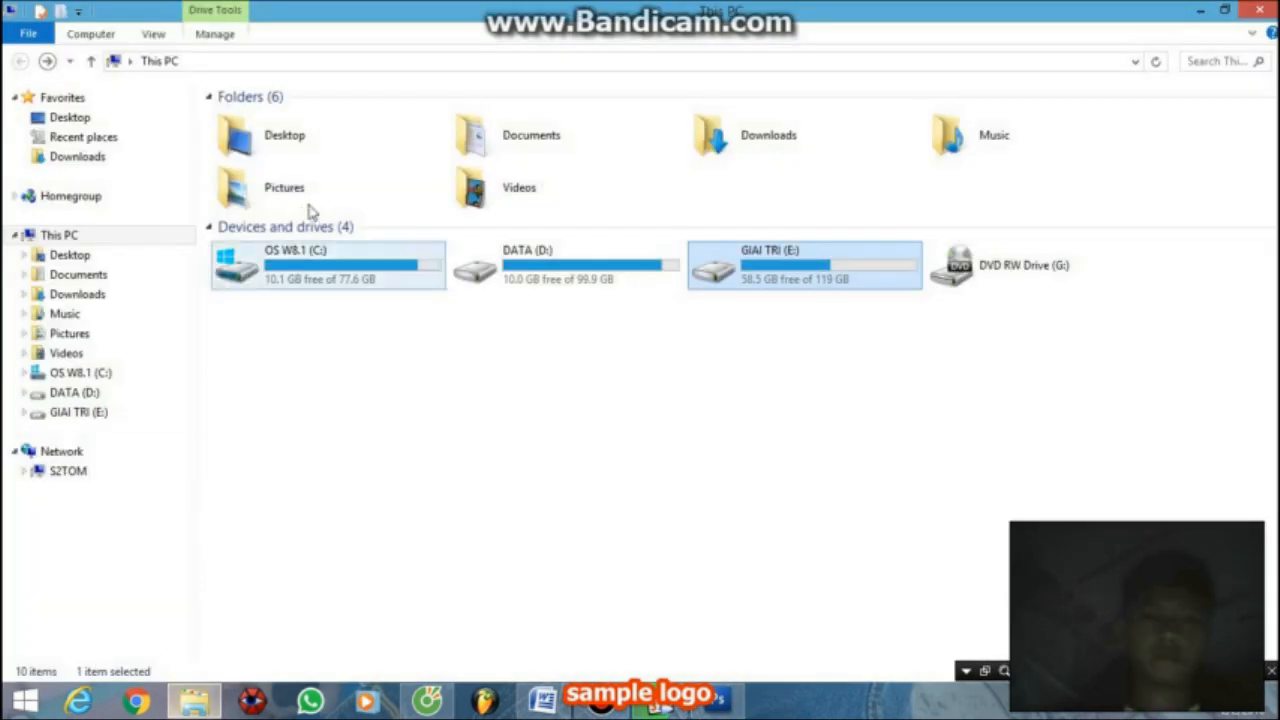
{"action": "left_click", "coordinate": [94, 336]}
{"action": "left_click", "coordinate": [366, 165]}
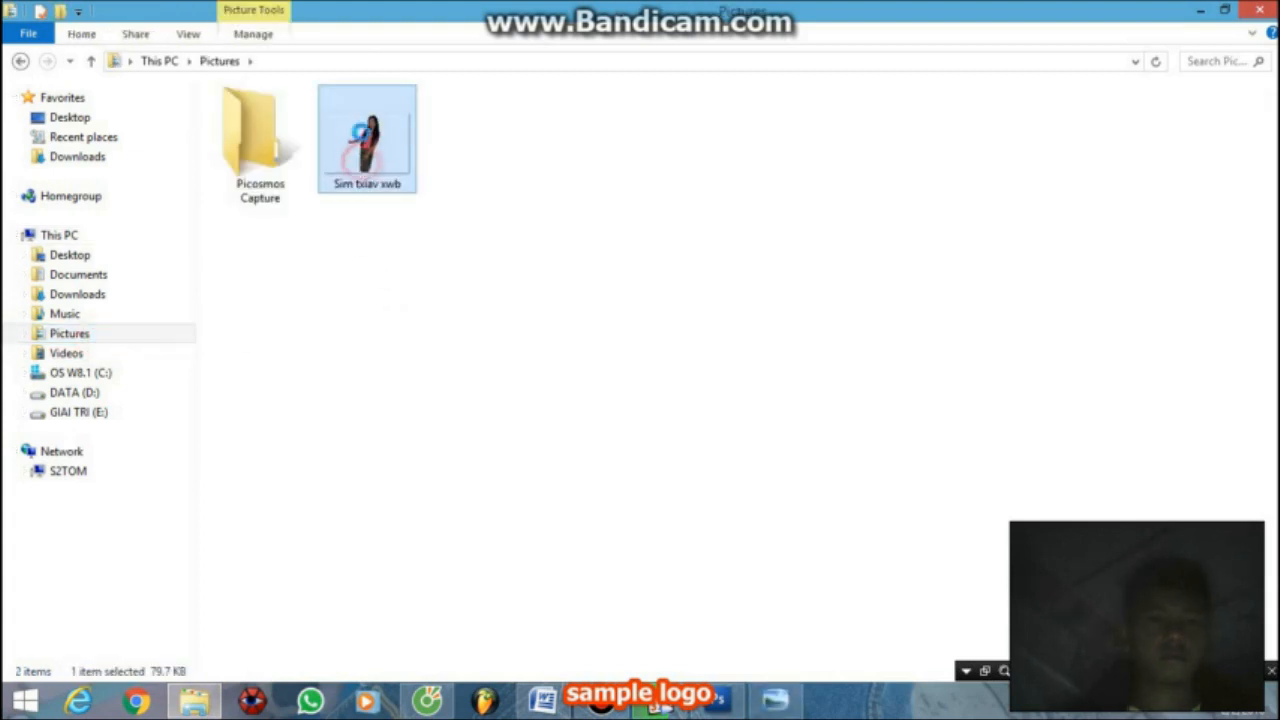
{"action": "double_click", "coordinate": [365, 140]}
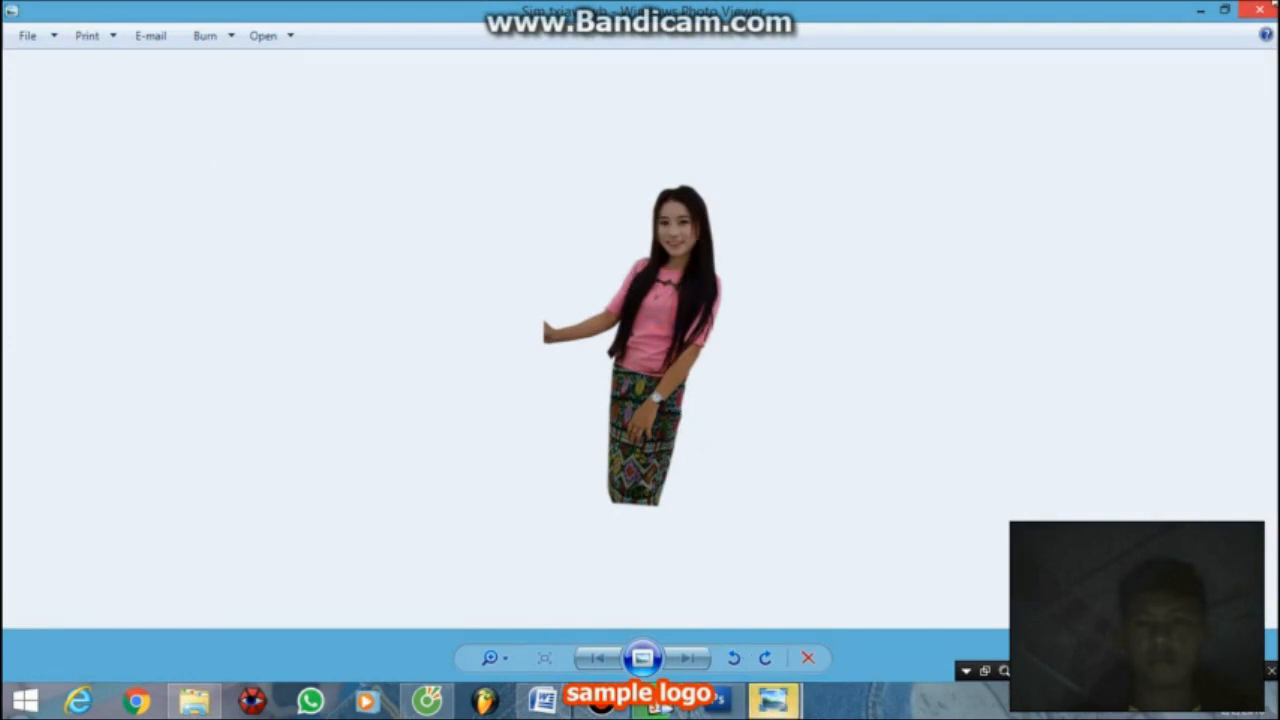
{"action": "left_click", "coordinate": [1262, 12]}
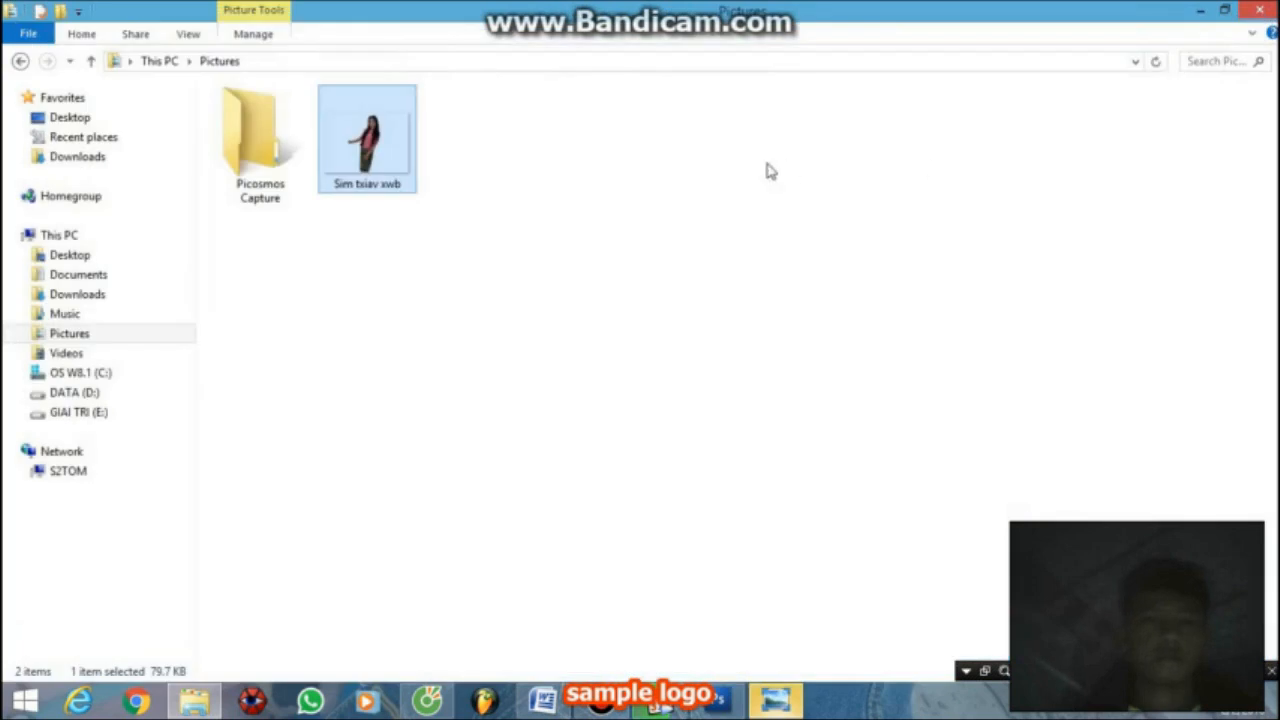
{"action": "left_click", "coordinate": [1199, 13]}
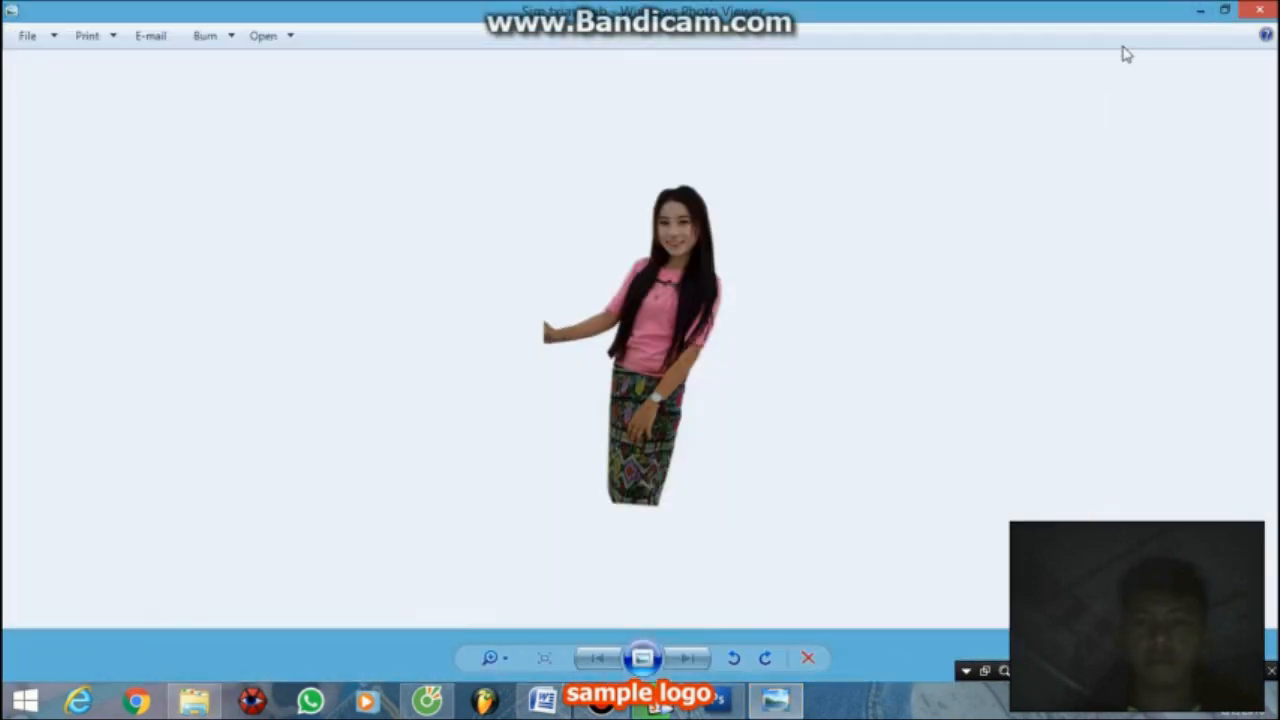
{"action": "left_click", "coordinate": [1199, 10]}
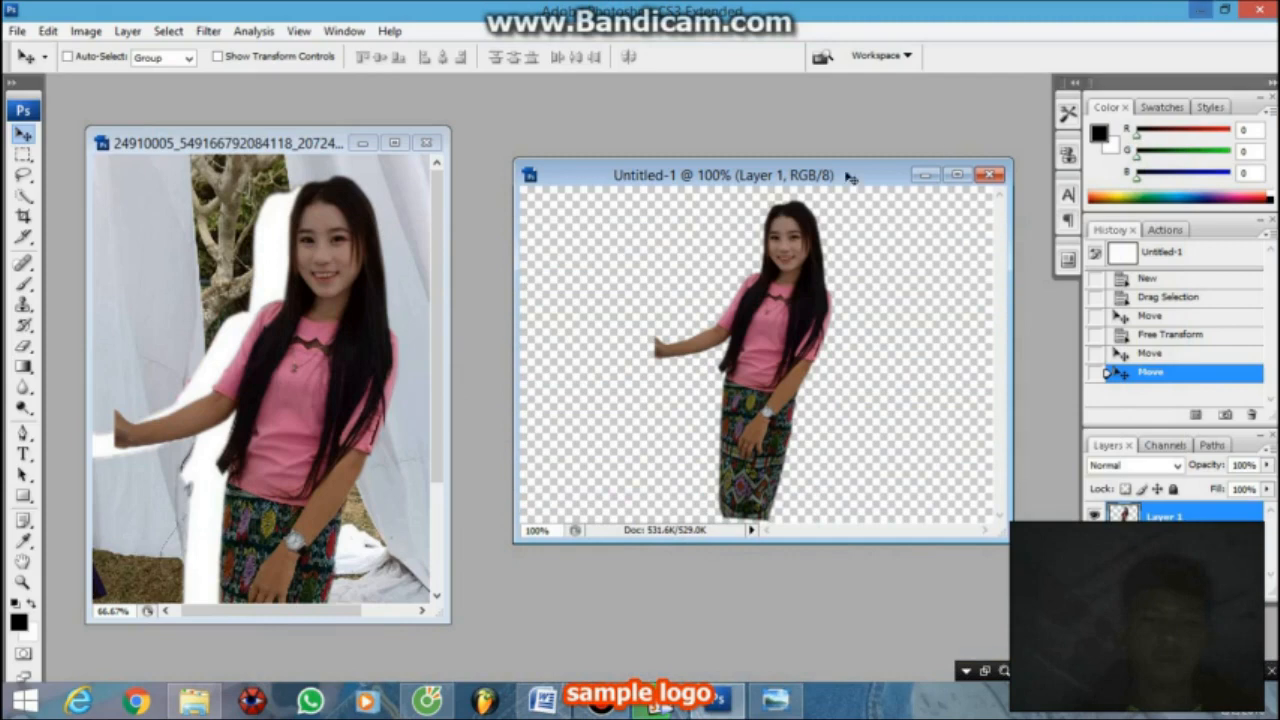
Nudge the woman slightly left, and open the image 2b6b07d53478e1e158cba4f7860c3f68 from the Pictures folder on the GIAI TRI (E:) drive.
{"action": "mouse_move", "coordinate": [777, 257]}
{"action": "left_mouse_down"}
{"action": "mouse_move", "coordinate": [702, 276]}
{"action": "mouse_move", "coordinate": [745, 276]}
{"action": "mouse_move", "coordinate": [757, 257]}
{"action": "left_mouse_up"}
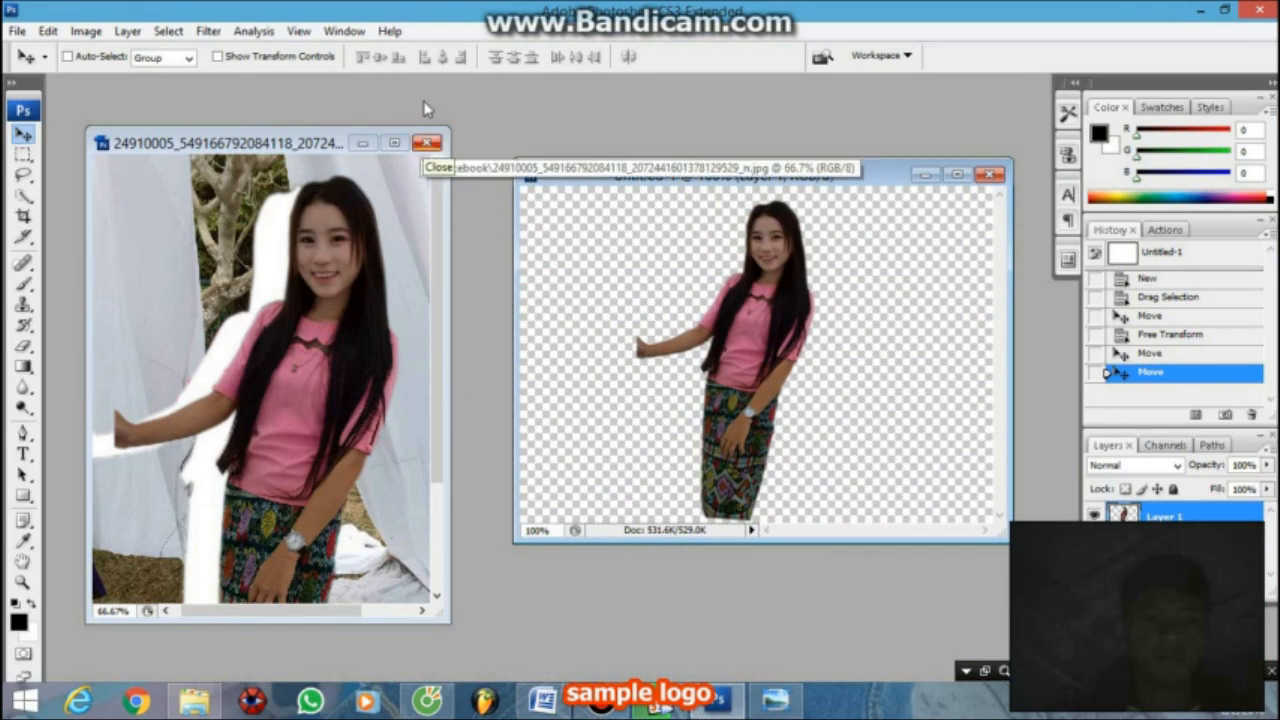
{"action": "double_click", "coordinate": [507, 95]}
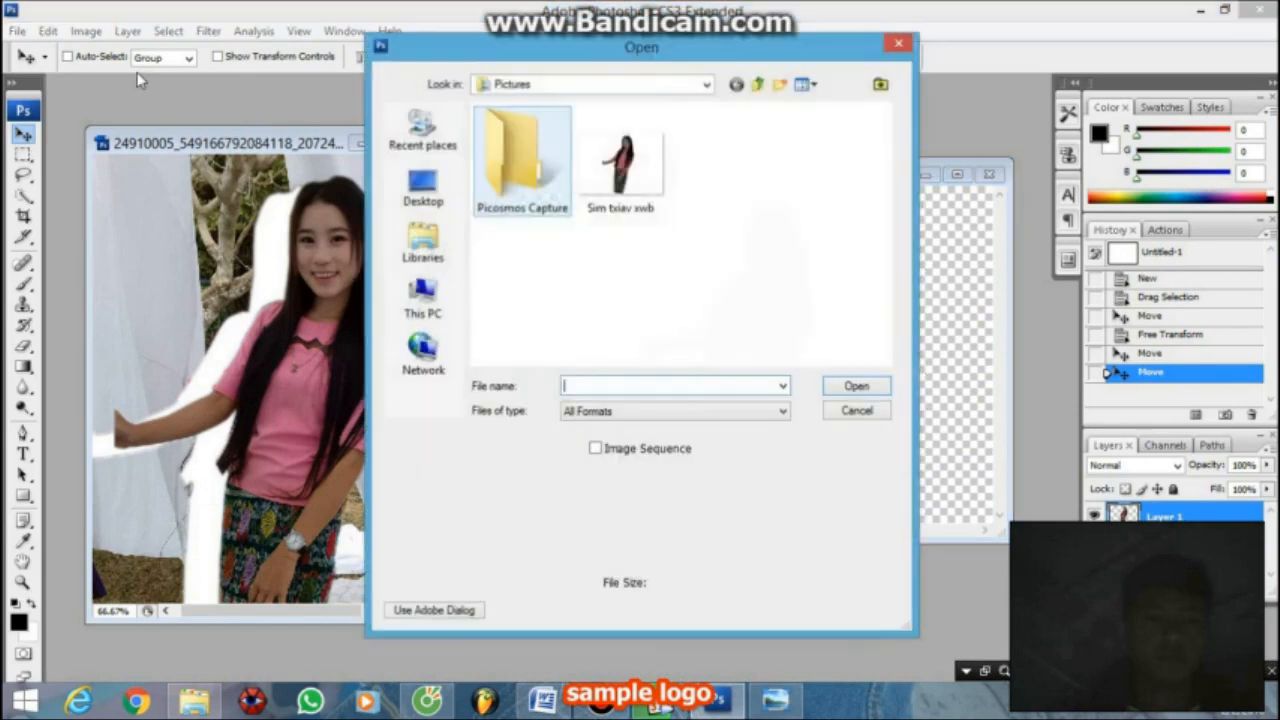
{"action": "left_click", "coordinate": [423, 300]}
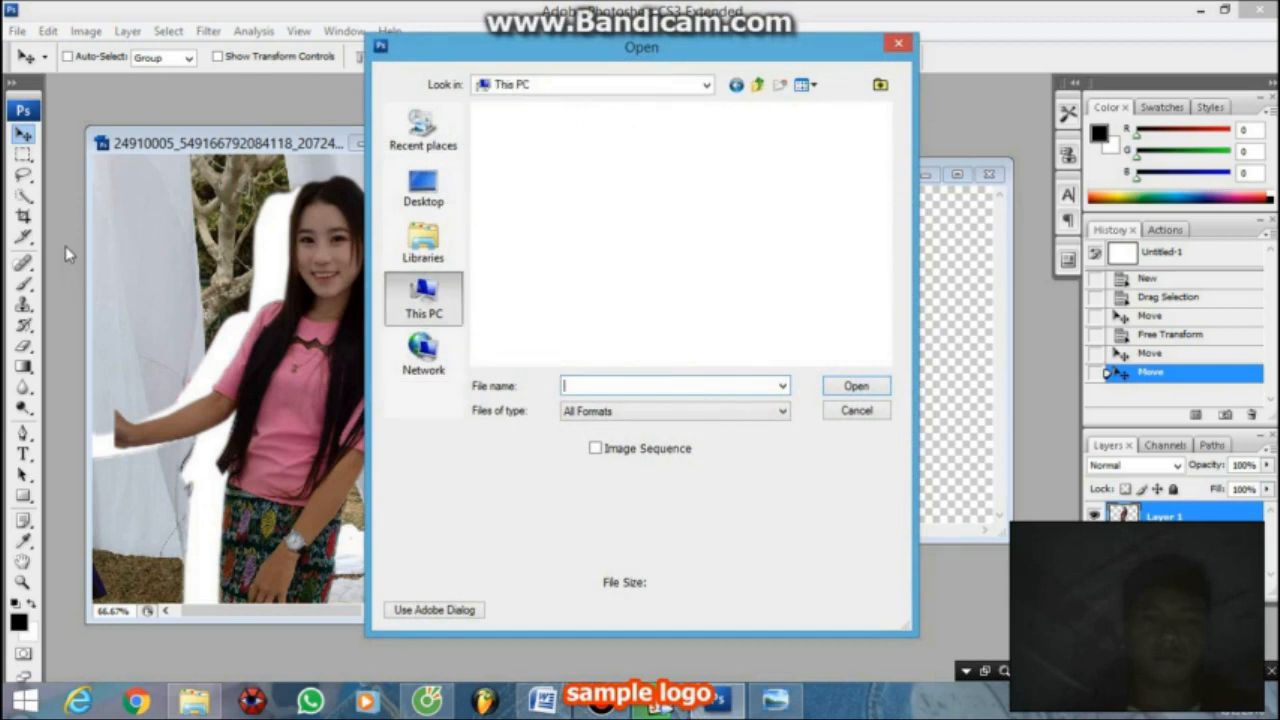
{"action": "left_click", "coordinate": [516, 126]}
{"action": "scroll", "coordinate": [525, 205], "scroll_direction": "down", "scroll_amount": 5}
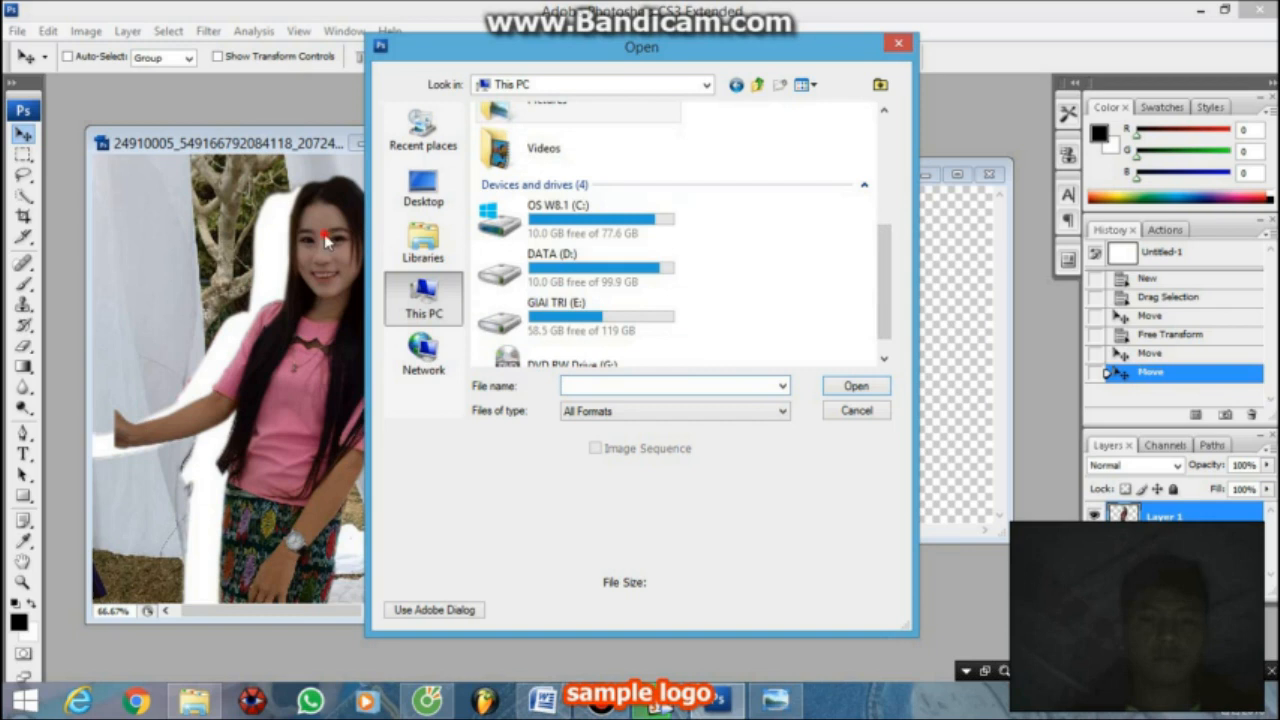
{"action": "left_click", "coordinate": [674, 300]}
{"action": "double_click", "coordinate": [578, 316]}
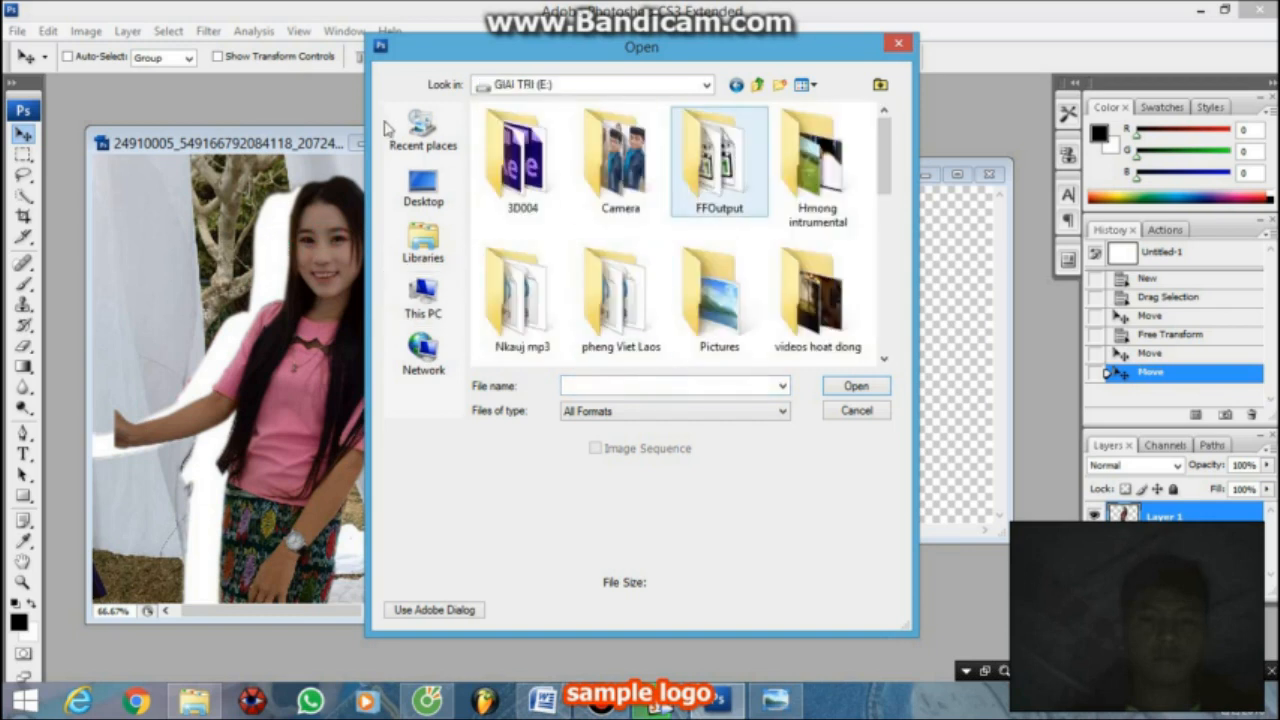
{"action": "double_click", "coordinate": [714, 300]}
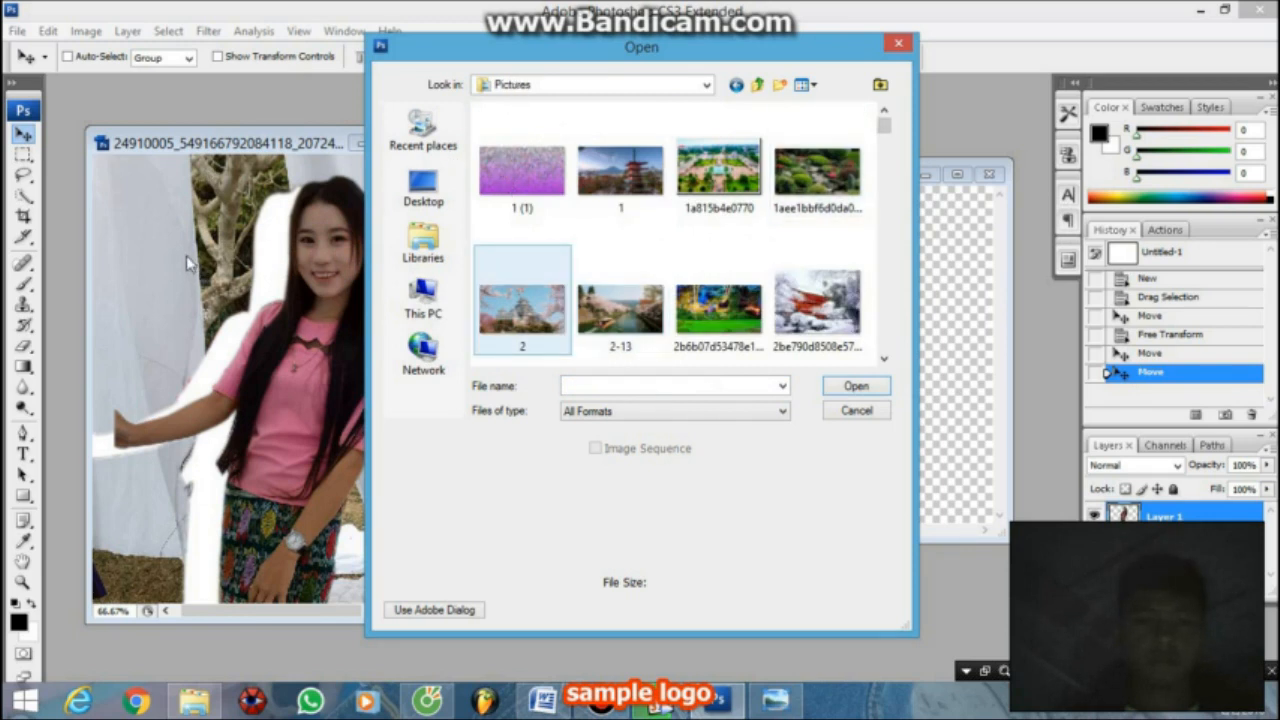
{"action": "left_click", "coordinate": [505, 308]}
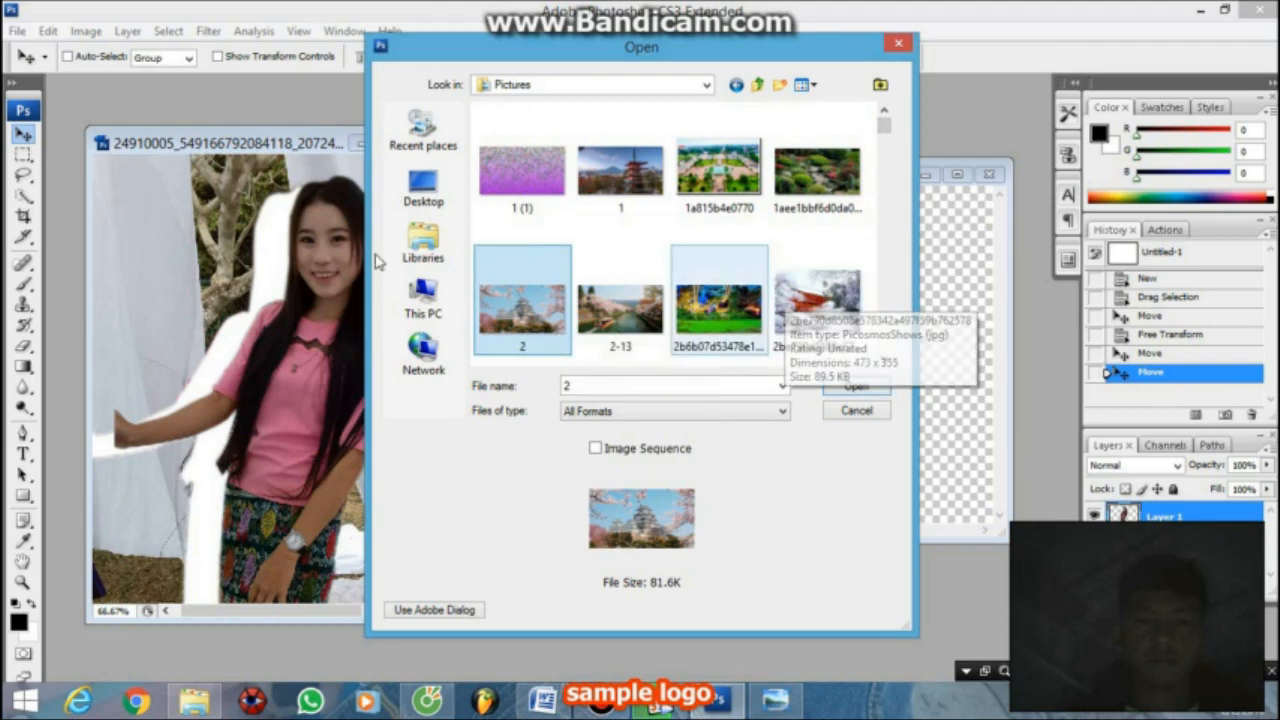
{"action": "left_click", "coordinate": [719, 308]}
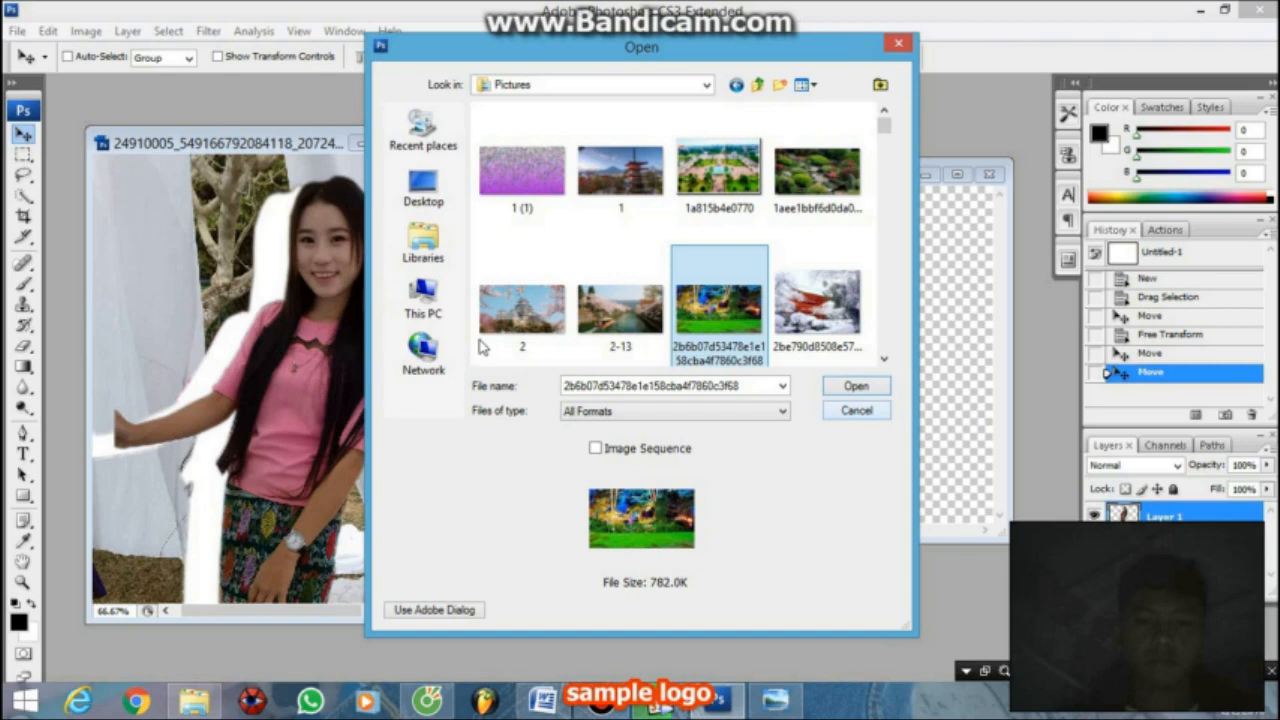
{"action": "key", "text": "Escape"}
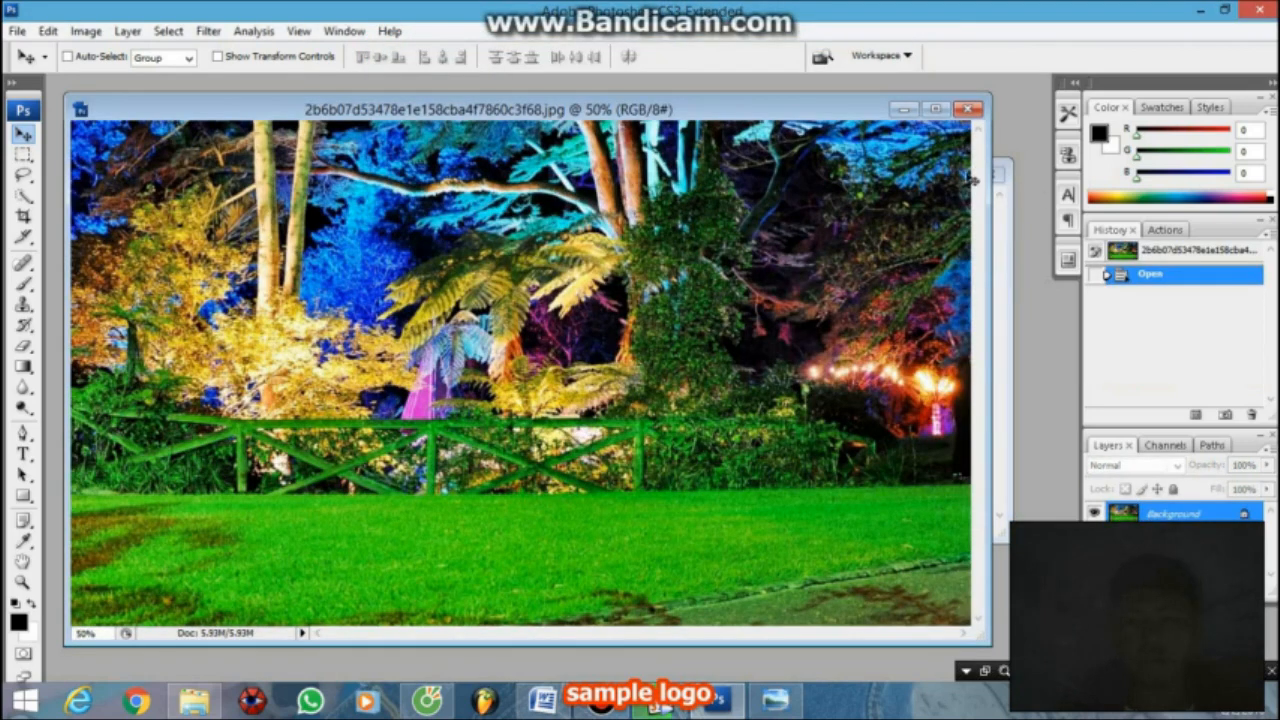
Copy the woman from Untitled-1 into the garden photo and enlarge her with Free Transform to about 237.5% width and 195.7% height.
{"action": "left_click", "coordinate": [1005, 210]}
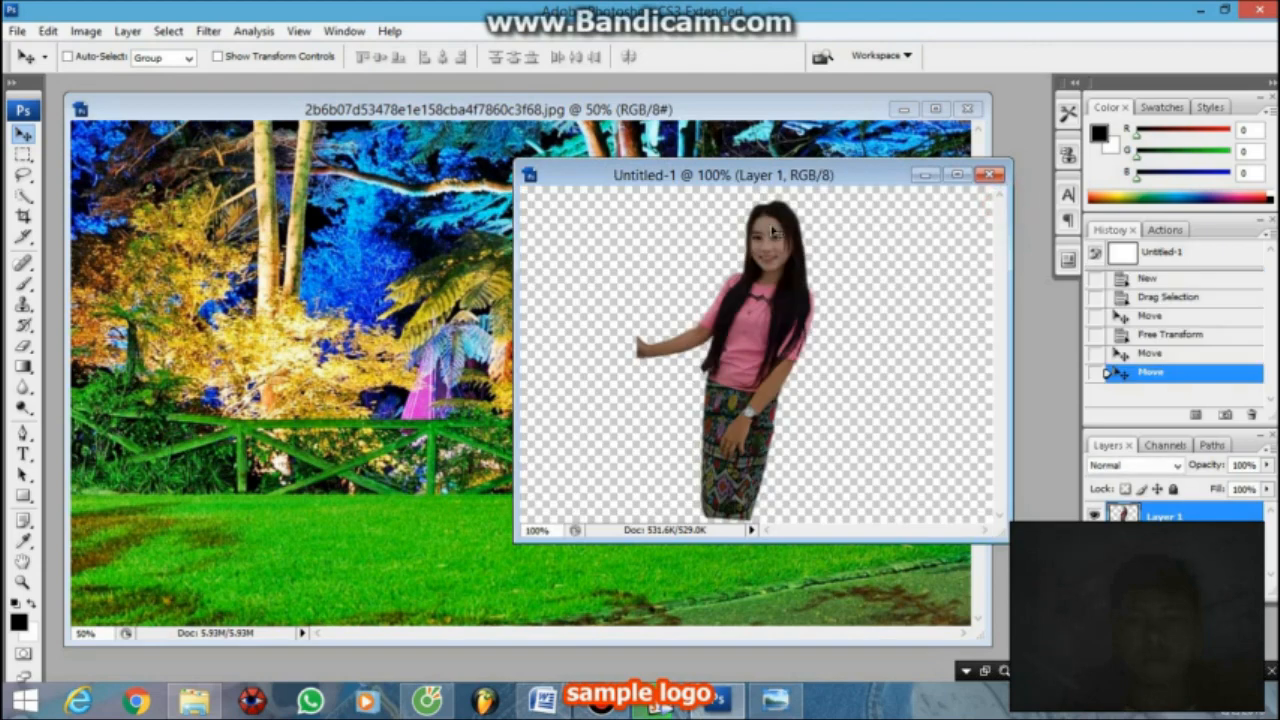
{"action": "left_click_drag", "start_coordinate": [778, 276], "coordinate": [403, 327]}
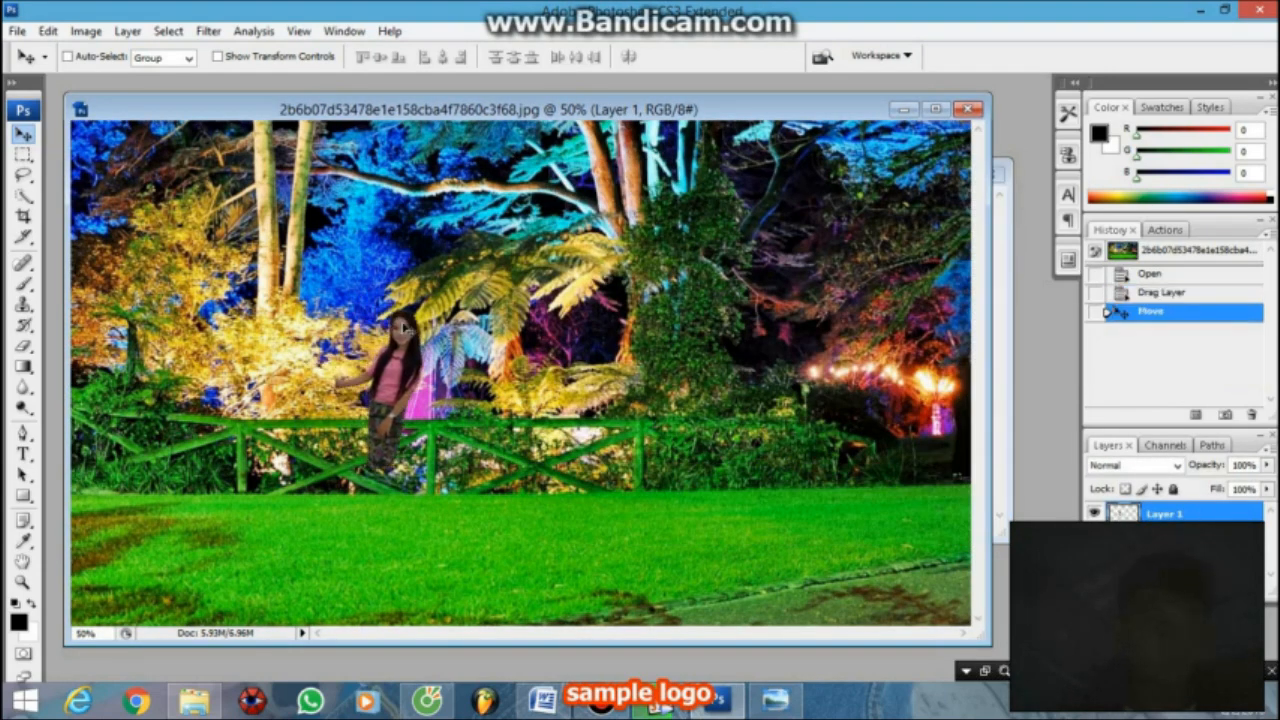
{"action": "key", "text": "ctrl+t"}
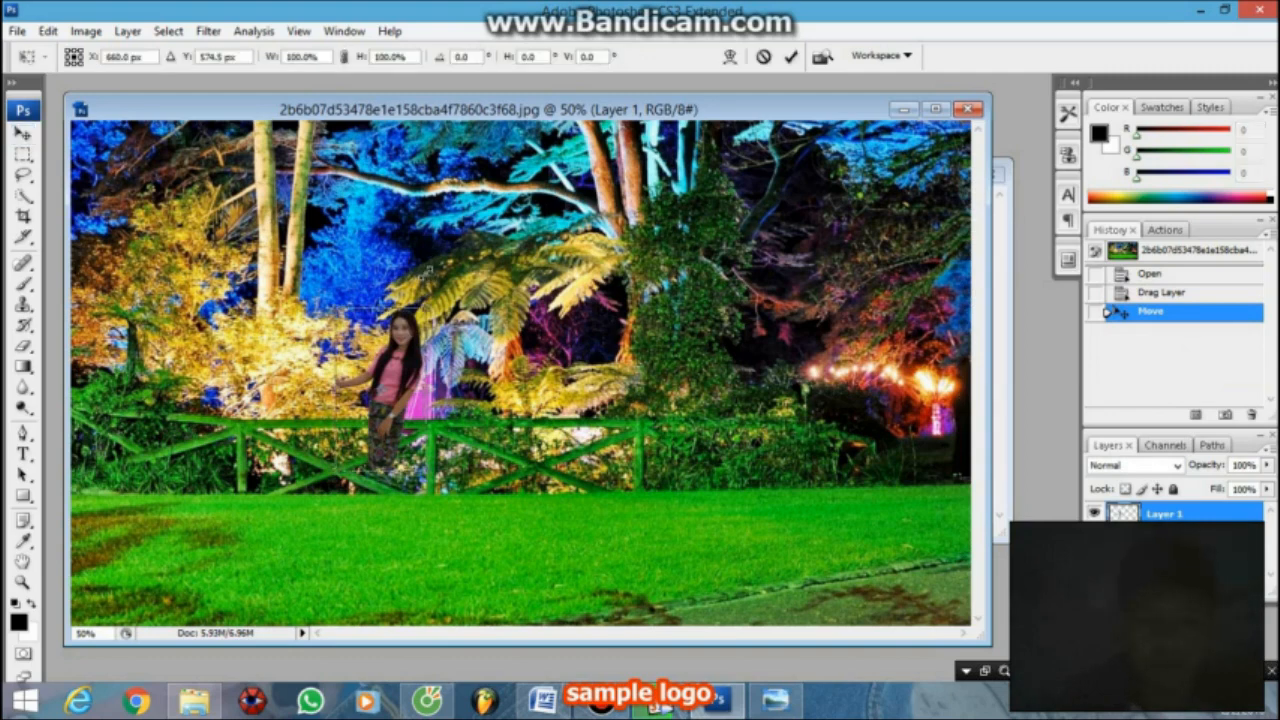
{"action": "left_click_drag", "start_coordinate": [430, 306], "coordinate": [550, 180]}
{"action": "left_click_drag", "start_coordinate": [549, 127], "coordinate": [549, 152]}
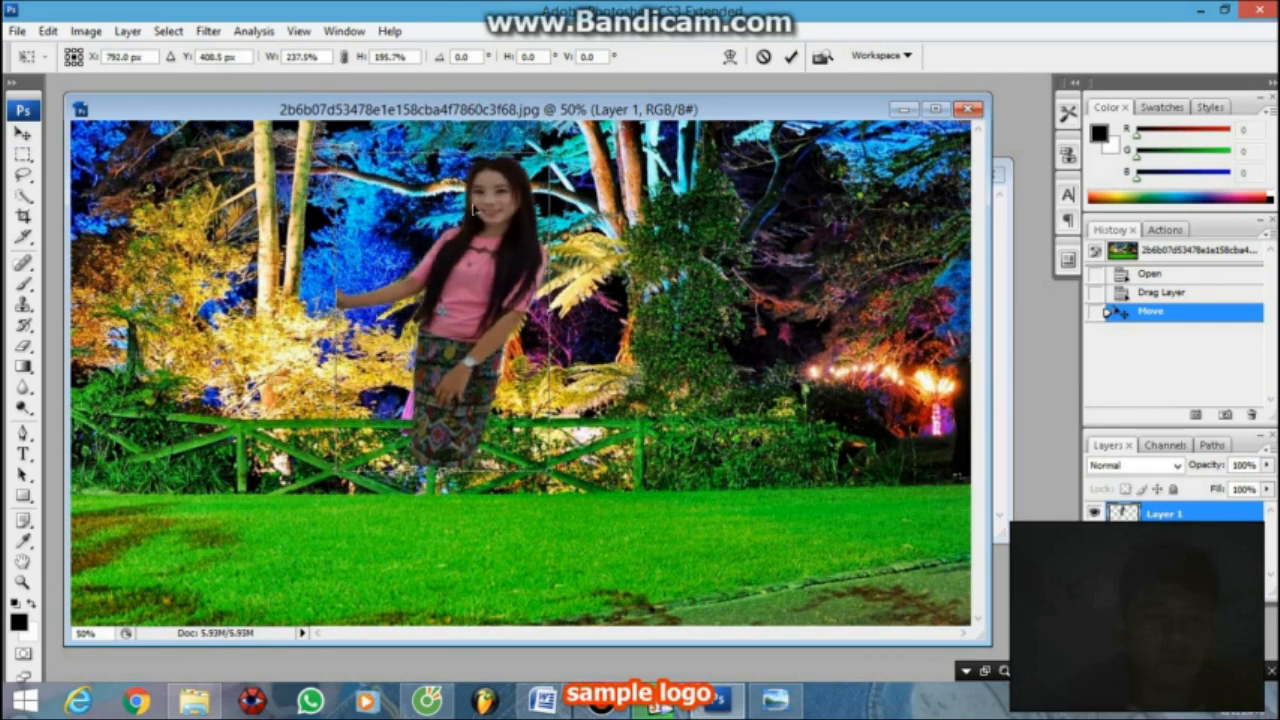
Move the woman onto the lawn at the photo's left edge and enlarge her to about 337.5% width and 305.8% height.
{"action": "left_click_drag", "start_coordinate": [470, 212], "coordinate": [296, 377]}
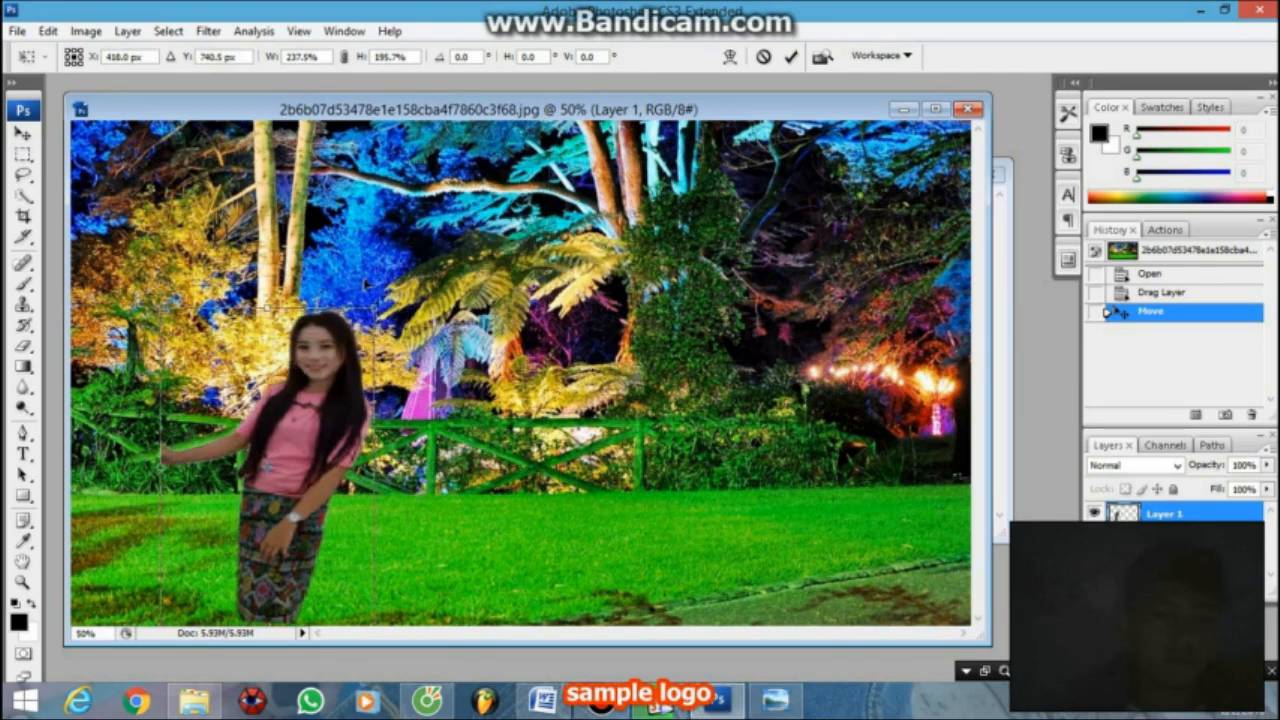
{"action": "left_click_drag", "start_coordinate": [374, 305], "coordinate": [412, 162]}
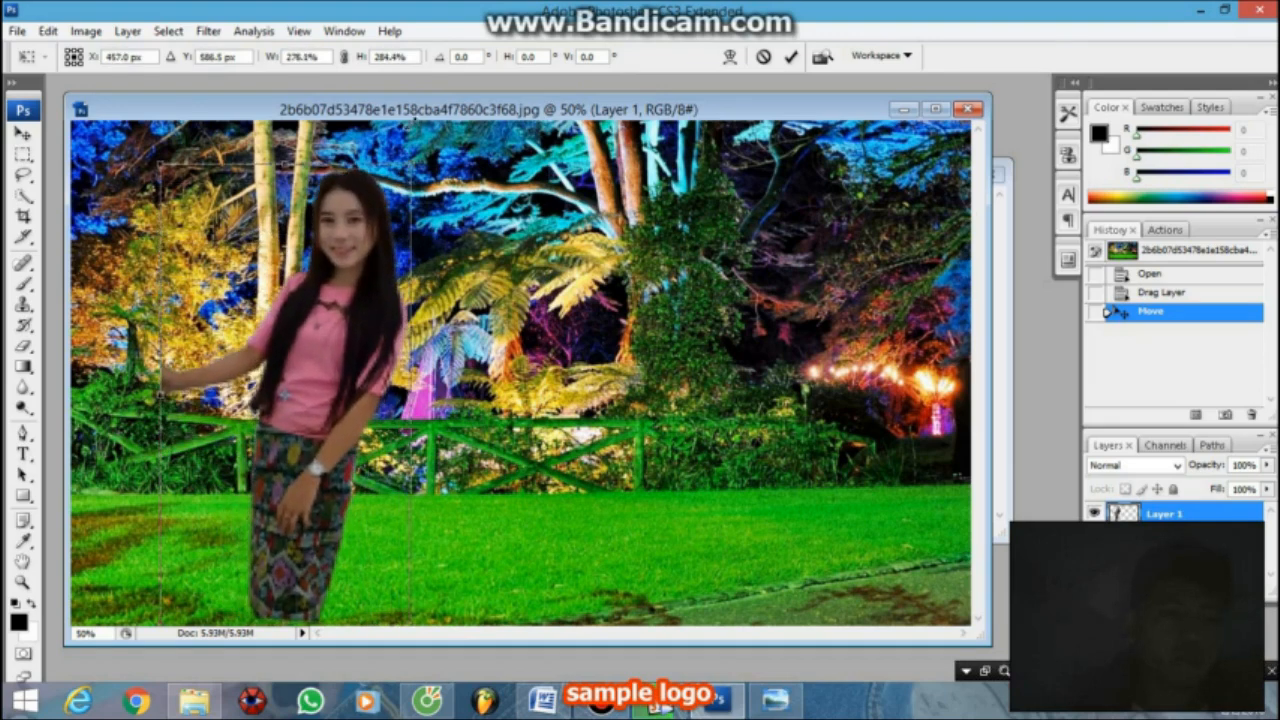
{"action": "left_click_drag", "start_coordinate": [330, 262], "coordinate": [243, 260]}
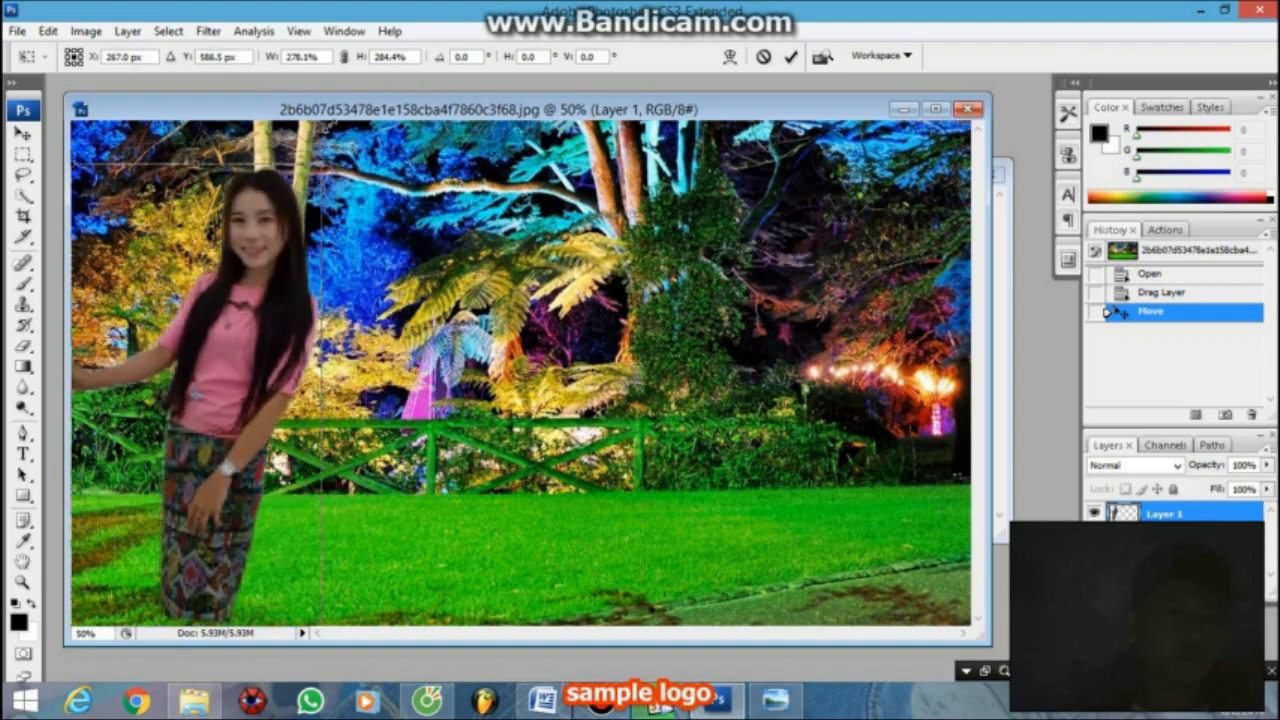
{"action": "left_click_drag", "start_coordinate": [318, 122], "coordinate": [378, 90]}
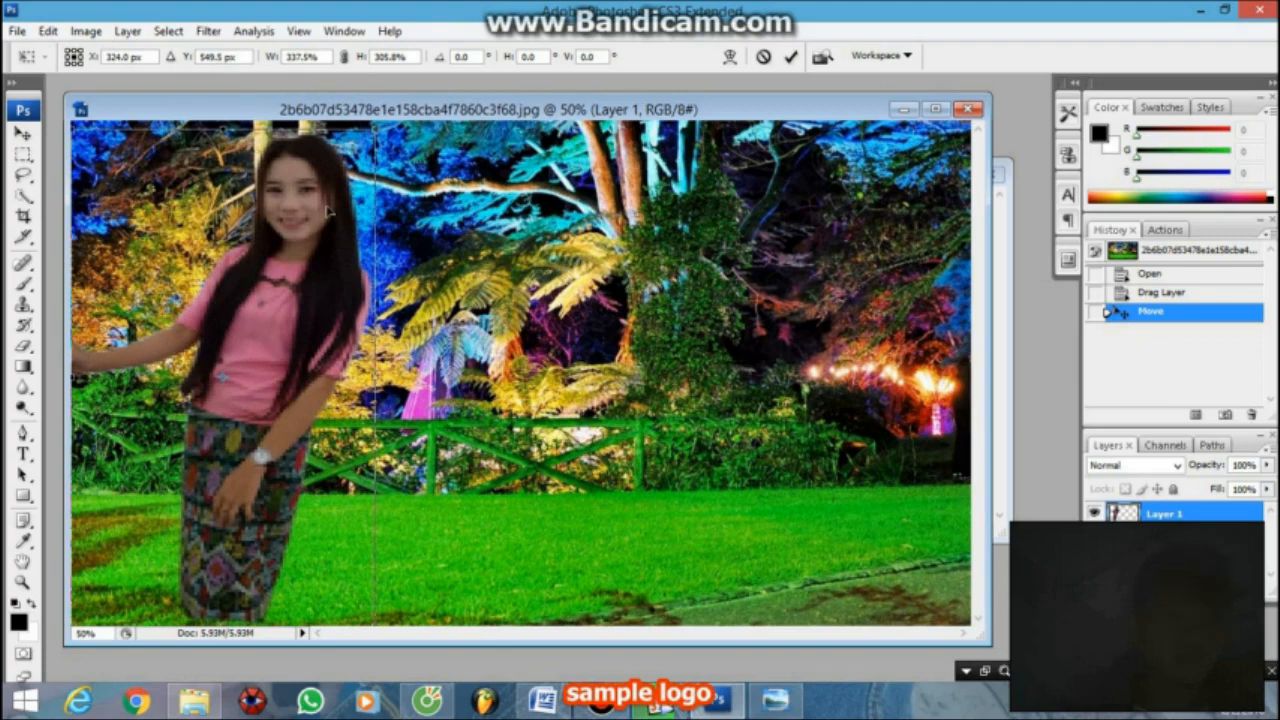
{"action": "left_click_drag", "start_coordinate": [328, 213], "coordinate": [322, 233]}
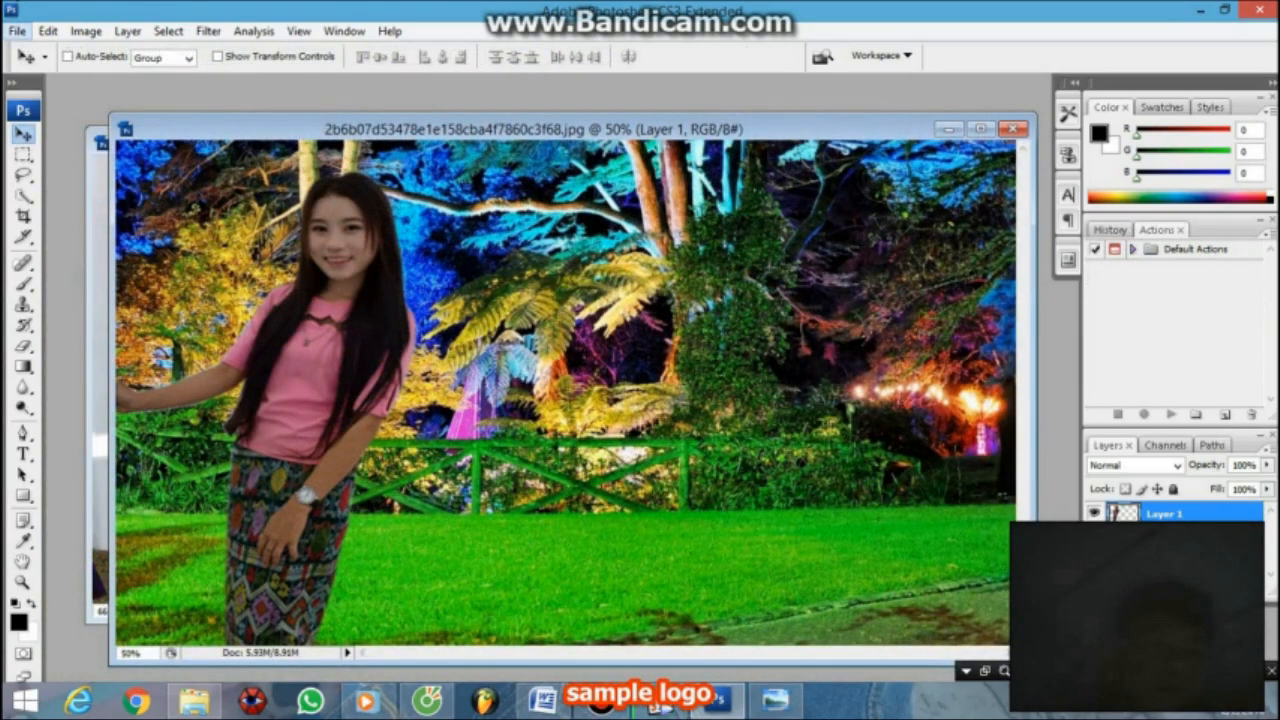
Set up saving the composite as a JPEG copy with the file name "duab 2".
{"action": "left_click", "coordinate": [18, 31]}
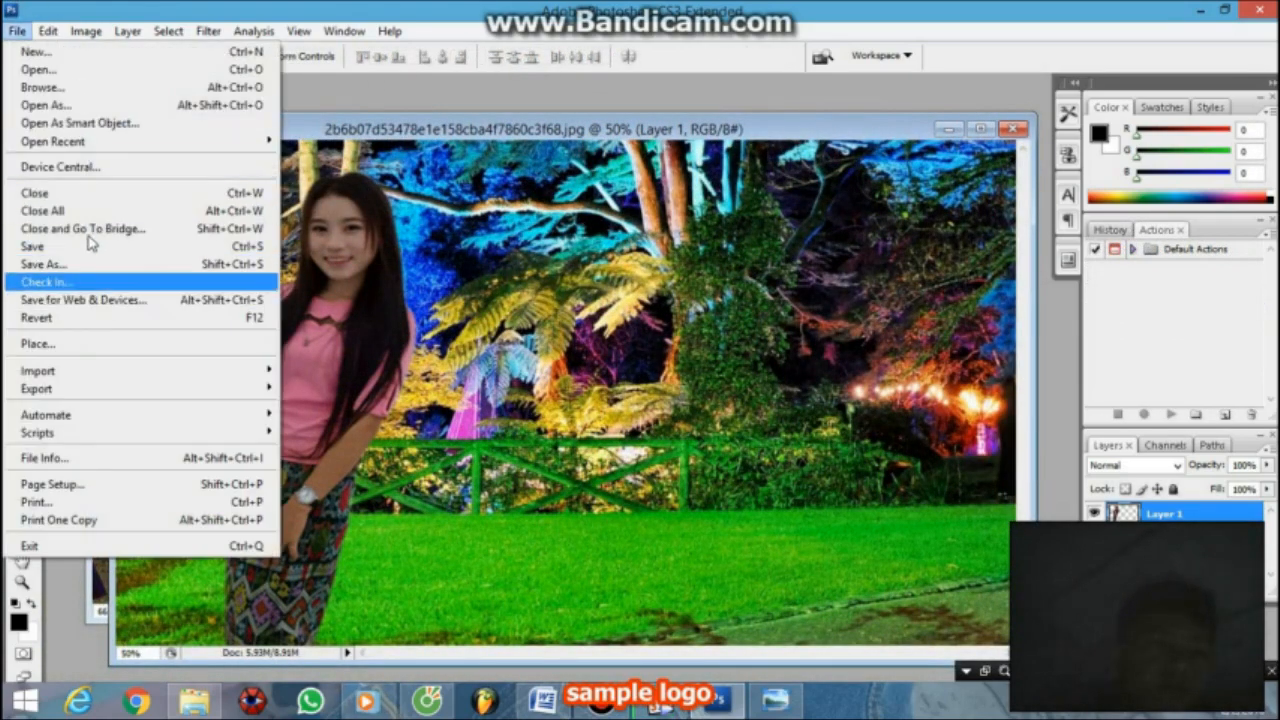
{"action": "left_click", "coordinate": [45, 264]}
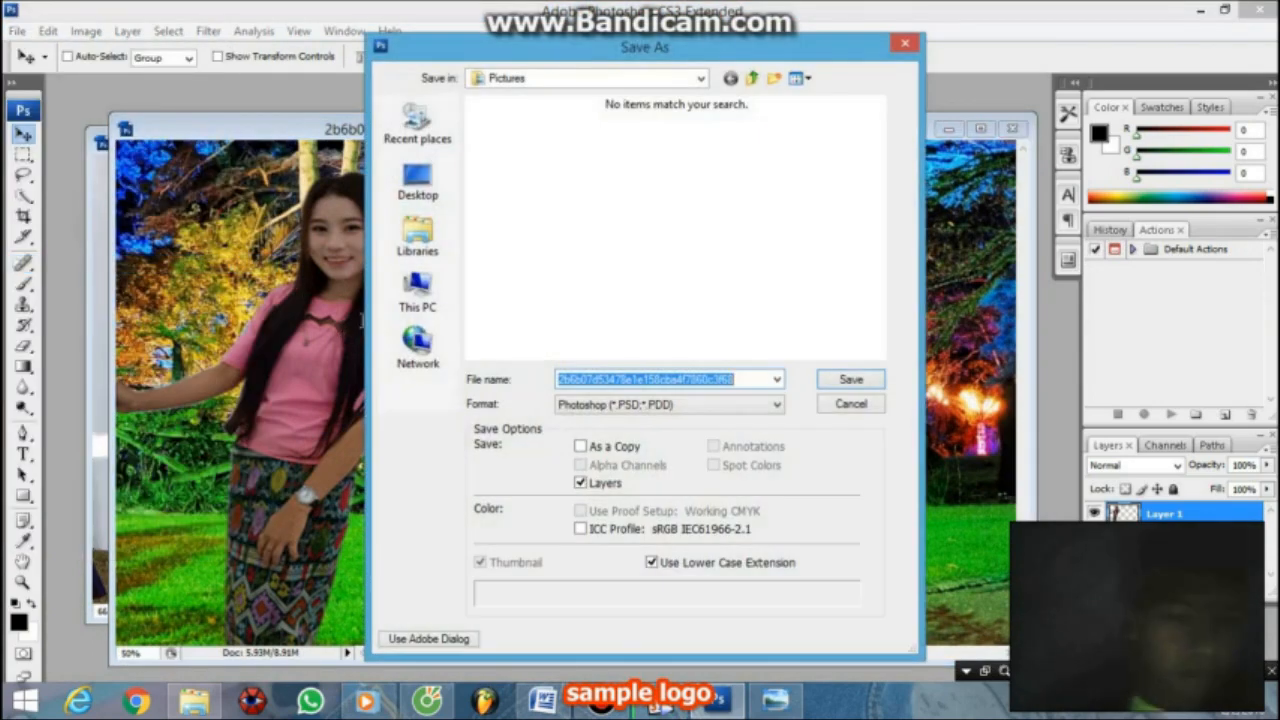
{"action": "left_click", "coordinate": [757, 404]}
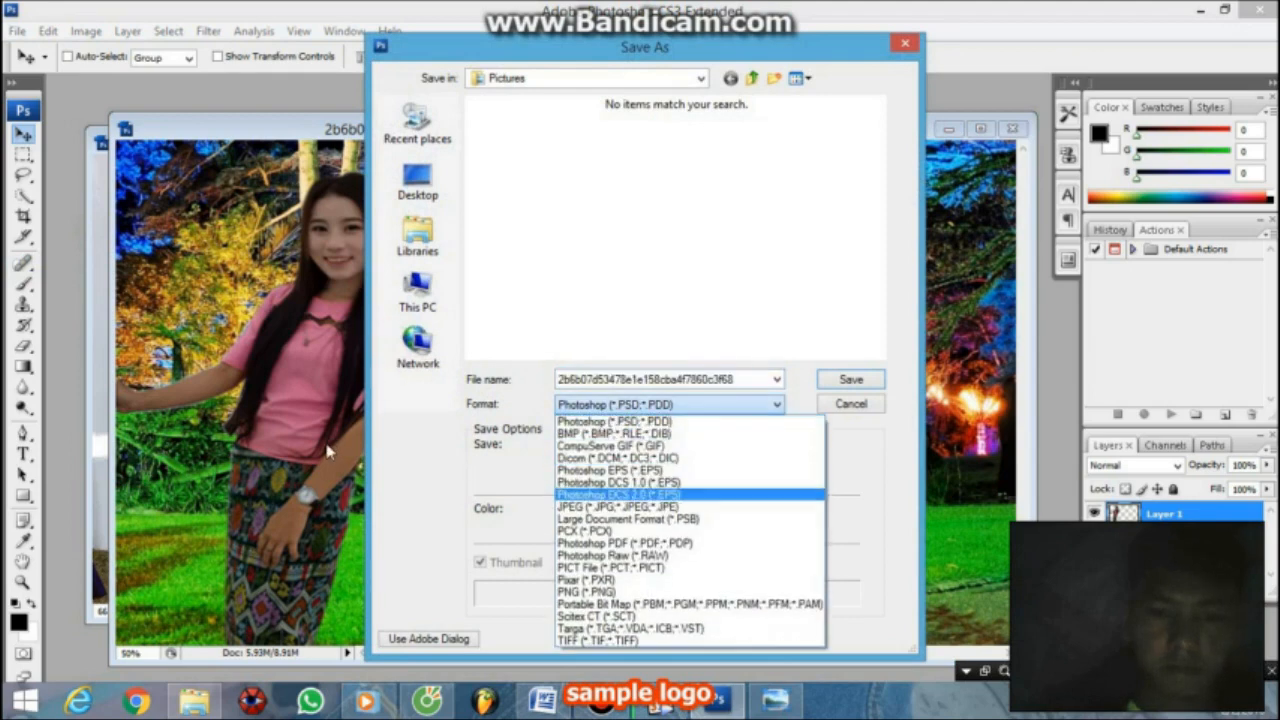
{"action": "left_click", "coordinate": [618, 507]}
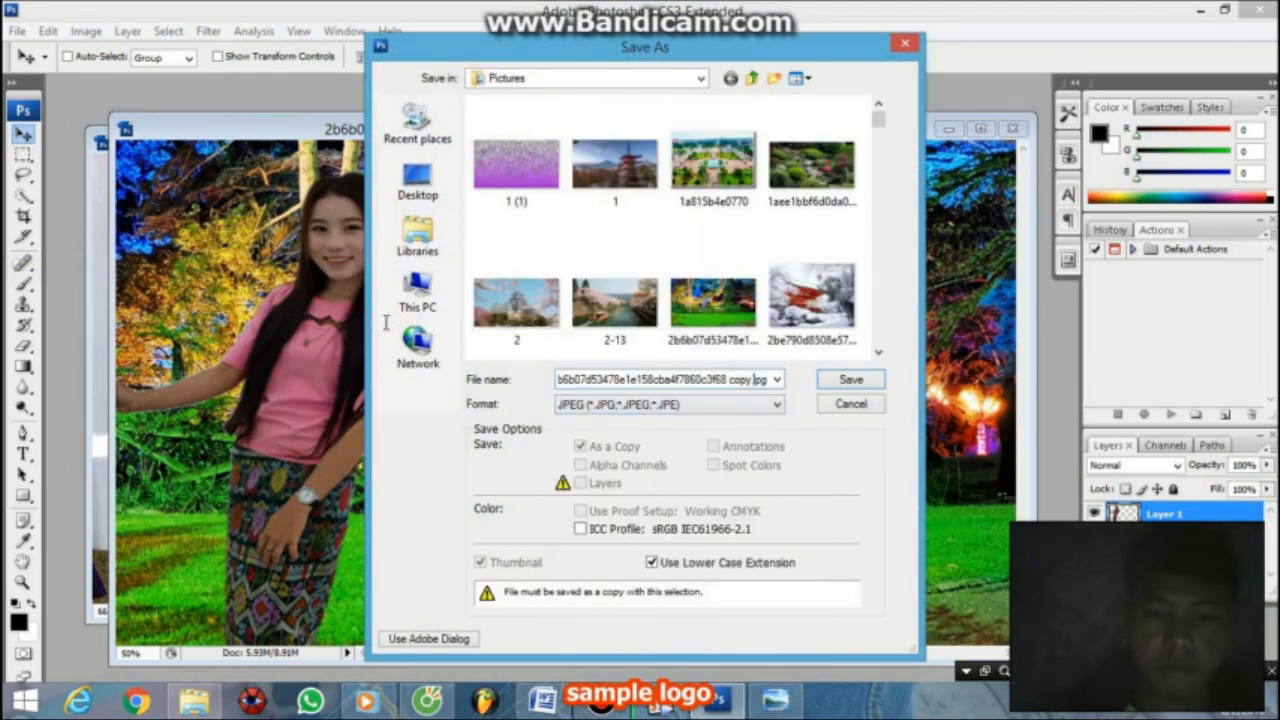
{"action": "key", "text": "shift+Home"}
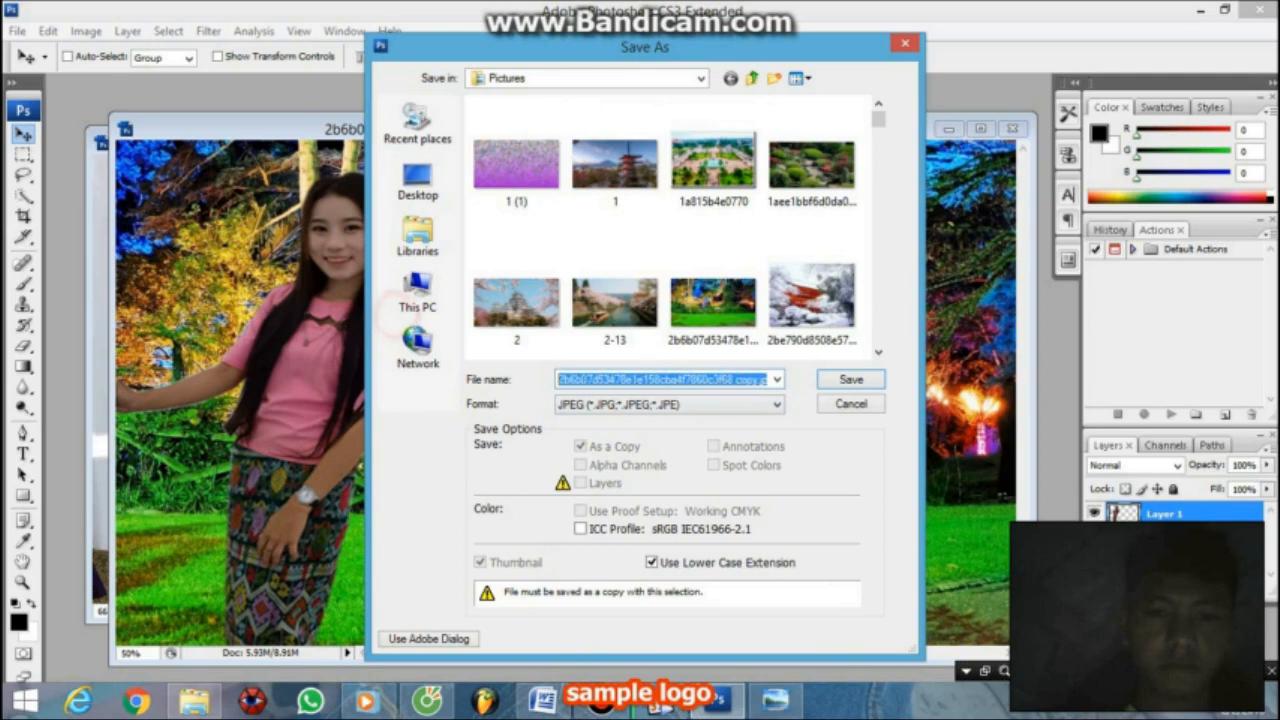
{"action": "key", "text": "BackSpace"}
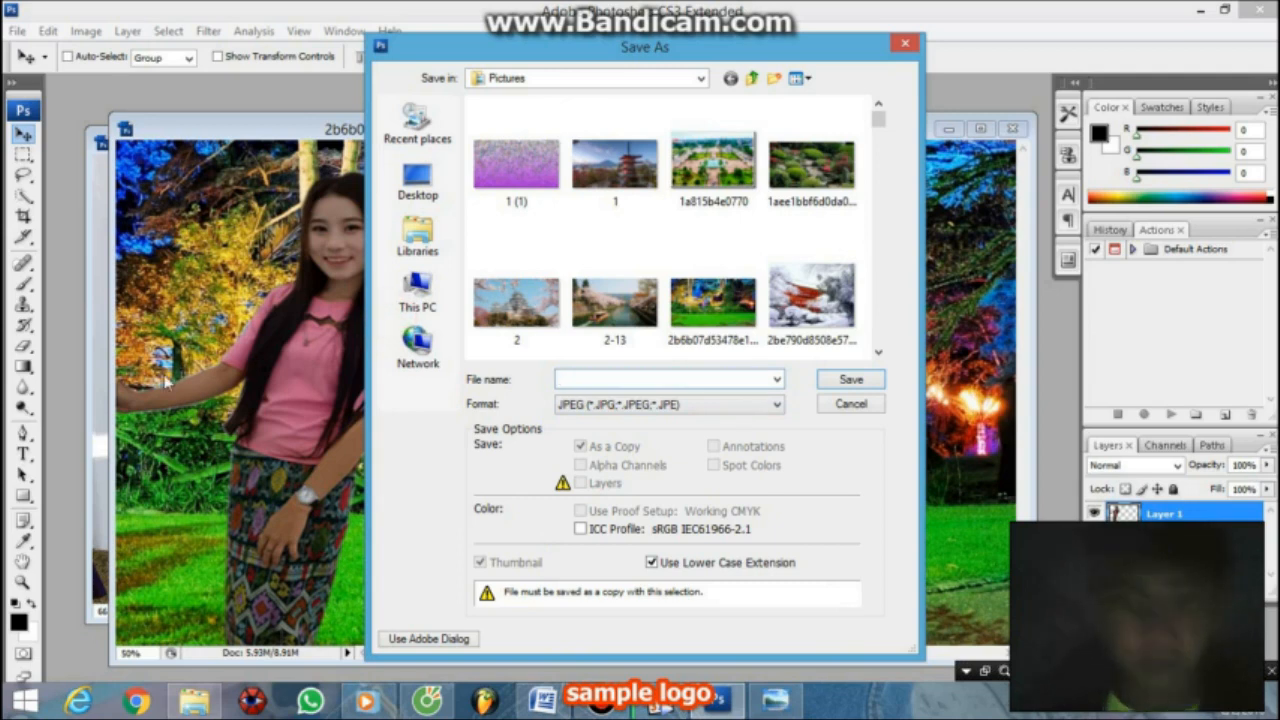
{"action": "type", "text": "dua"}
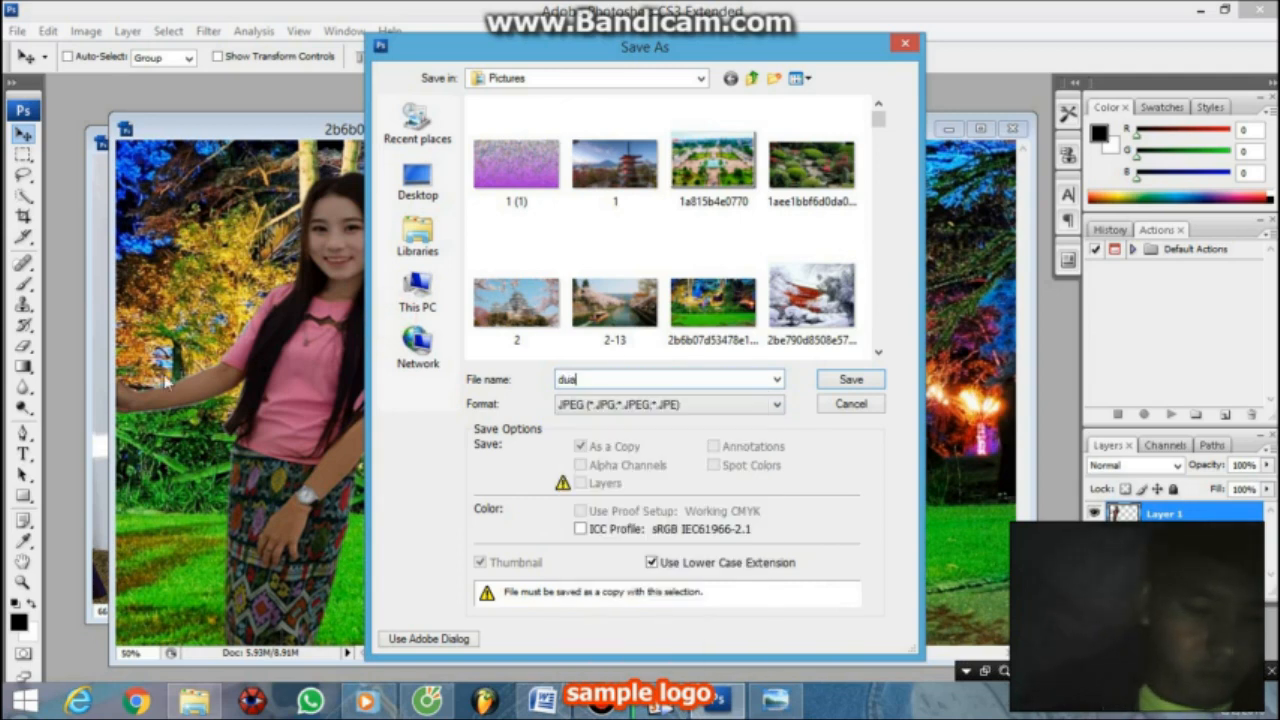
{"action": "type", "text": "b 2"}
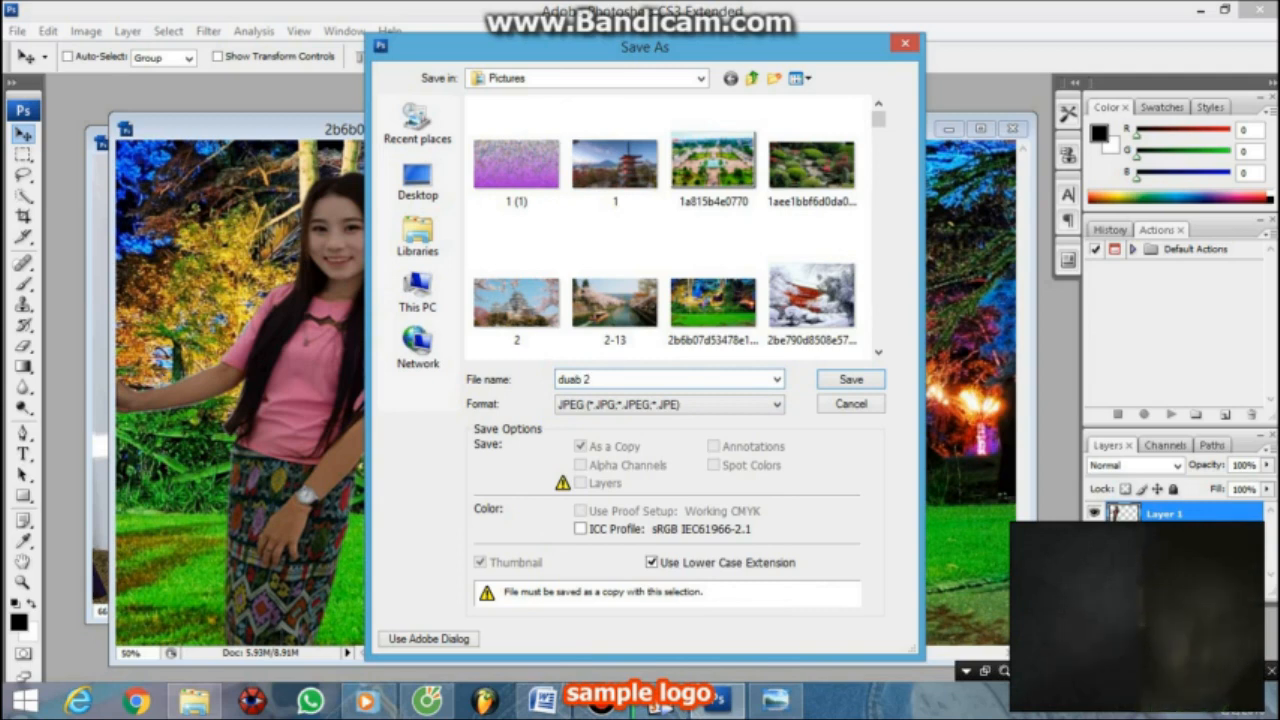
Save the composite as the JPEG copy "duab 2" in This PC's Pictures folder with quality 8 (High) and Baseline ("Standard") format.
{"action": "left_click", "coordinate": [418, 290]}
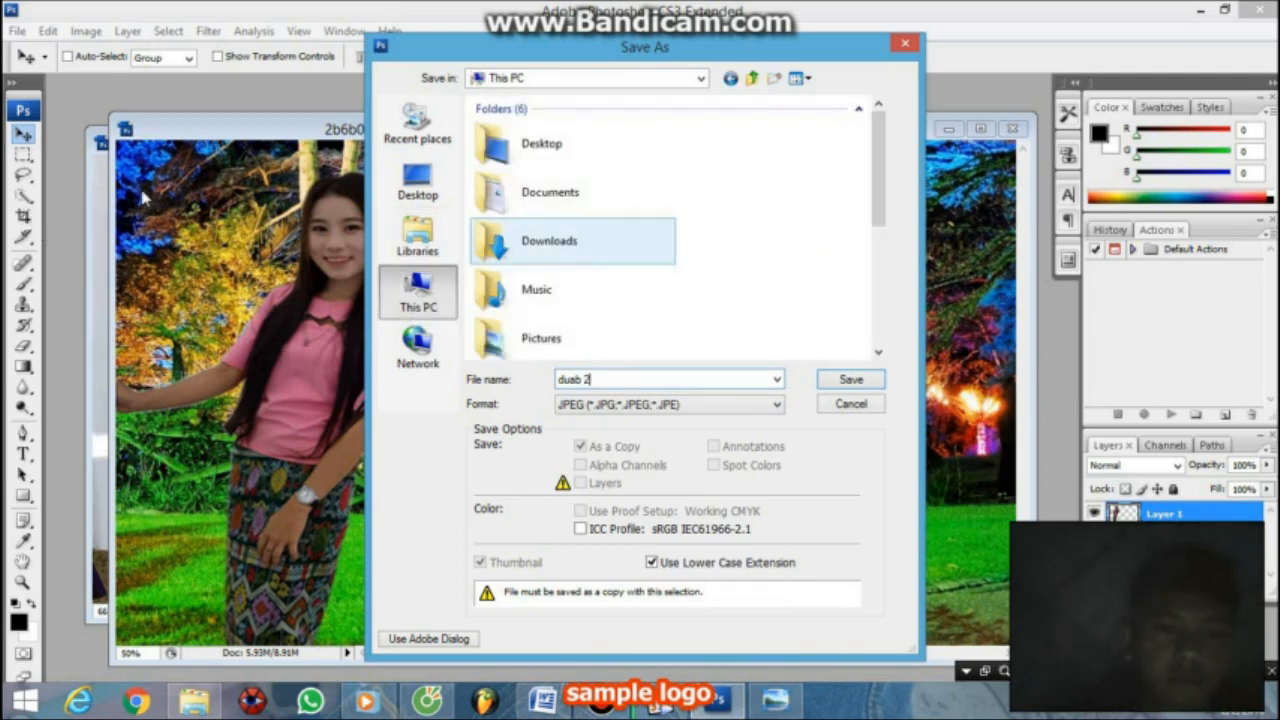
{"action": "left_click", "coordinate": [474, 353]}
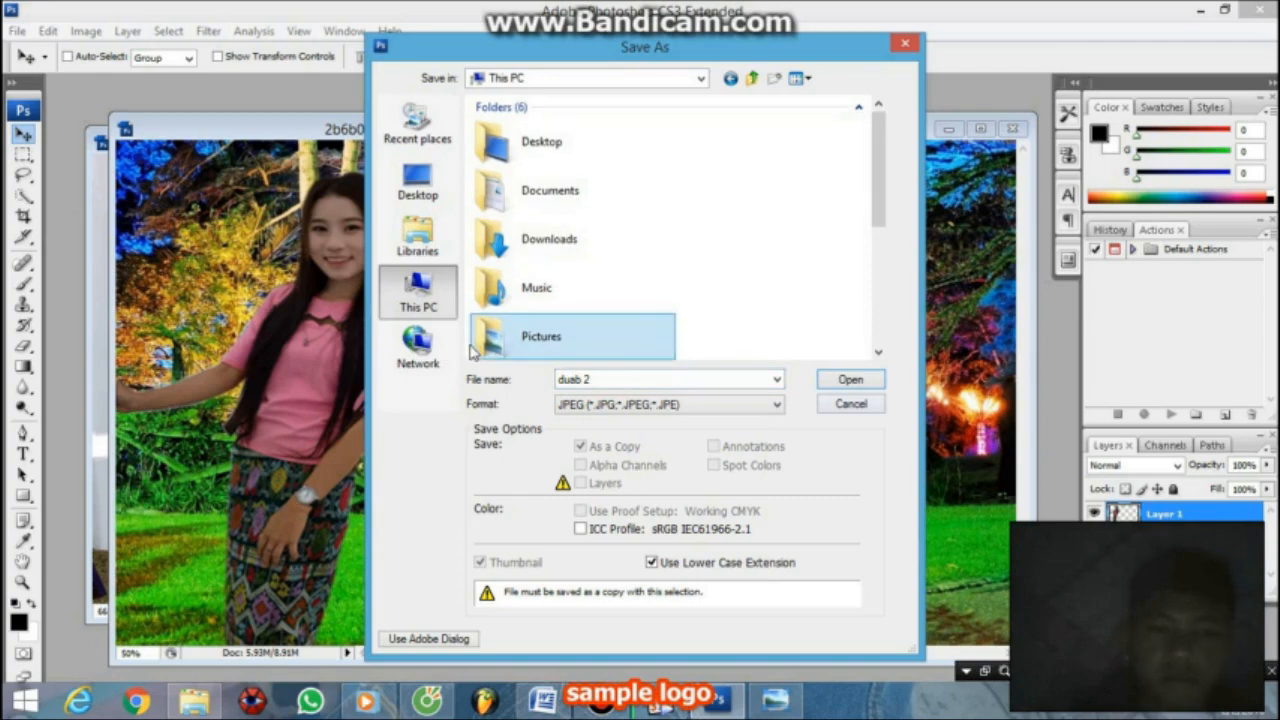
{"action": "double_click", "coordinate": [477, 322]}
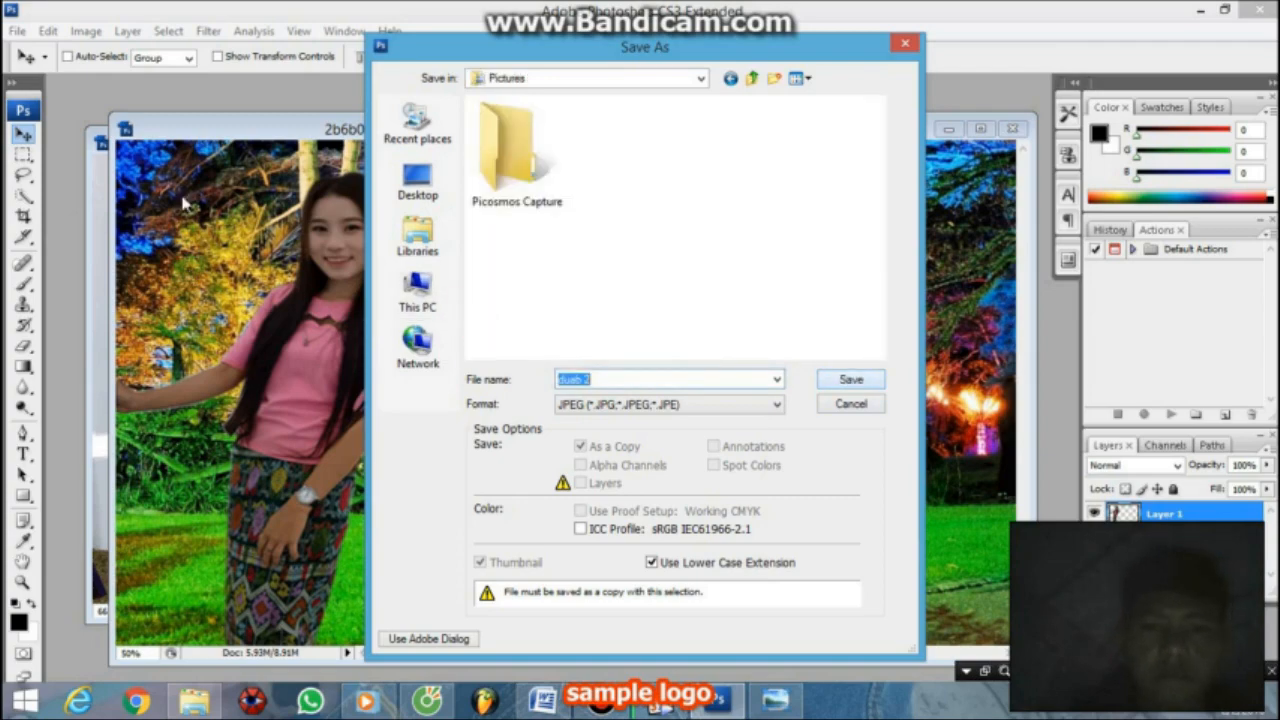
{"action": "key", "text": "Return"}
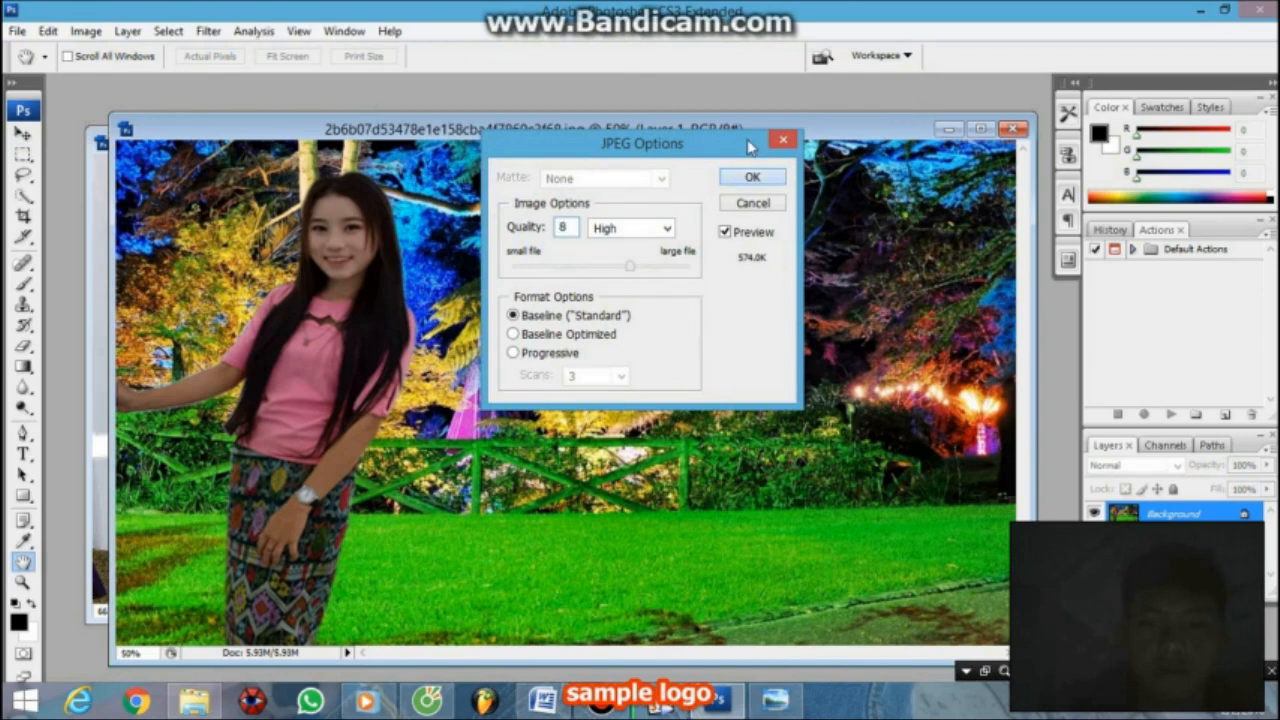
{"action": "left_click", "coordinate": [752, 177]}
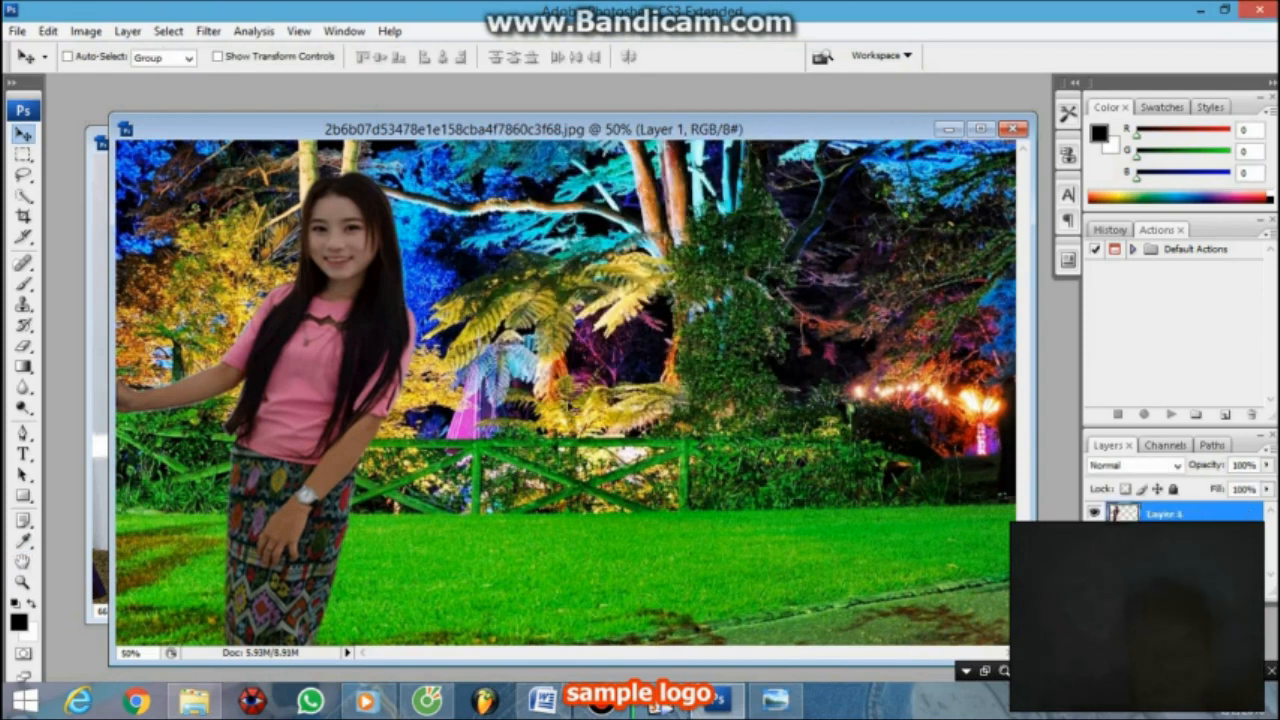
Check the saved images "Sim txiav xwb" and "duab 2" from This PC's Pictures folder in the photo viewer, and return to Photoshop.
{"action": "left_click", "coordinate": [194, 700]}
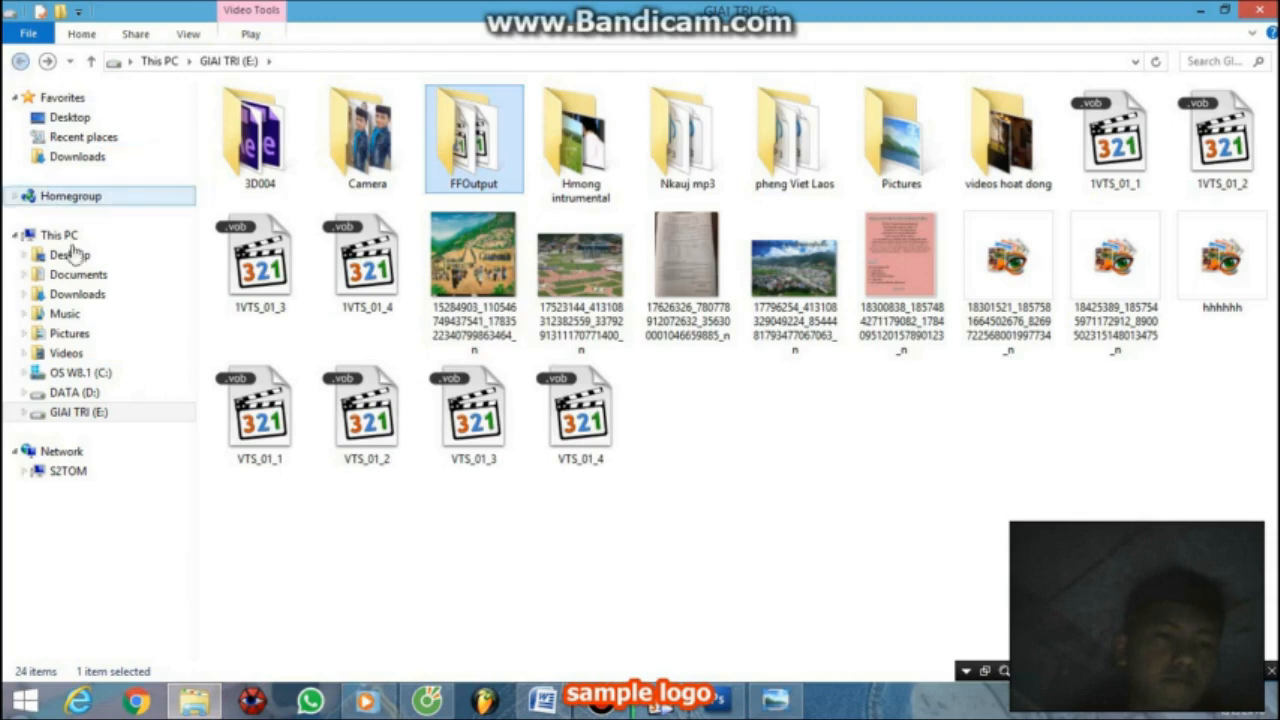
{"action": "left_click", "coordinate": [76, 335]}
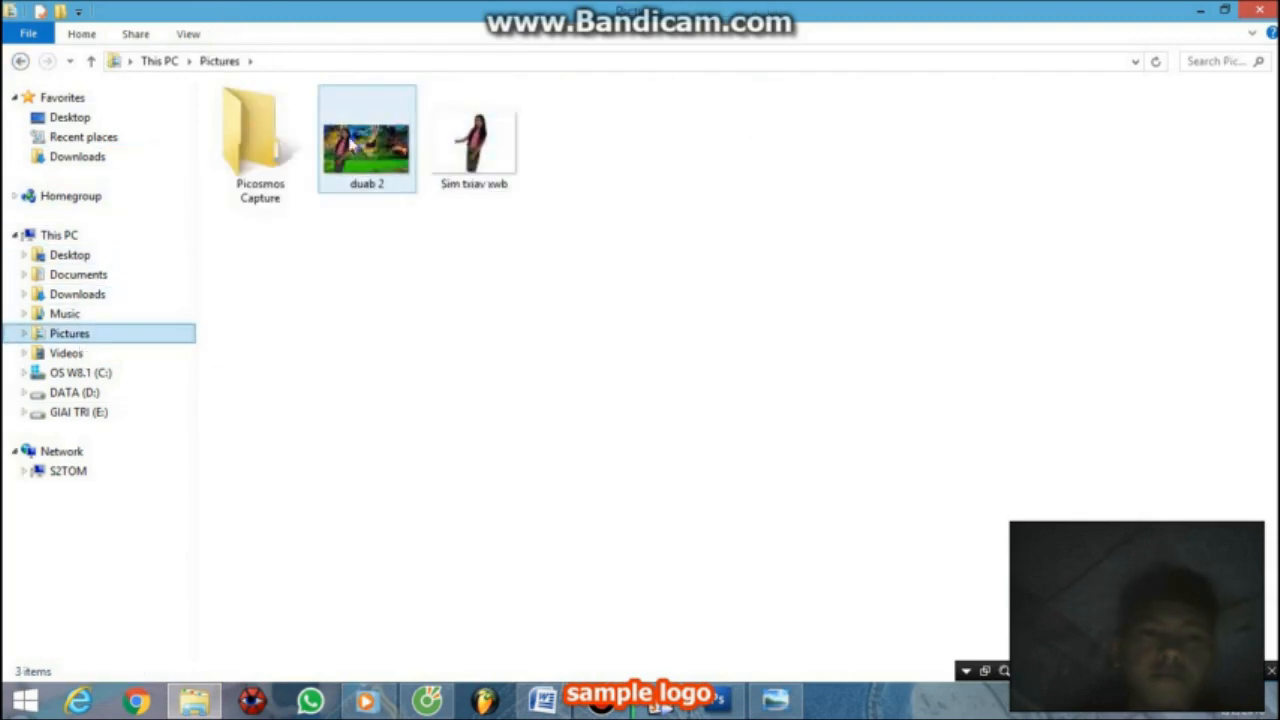
{"action": "double_click", "coordinate": [498, 168]}
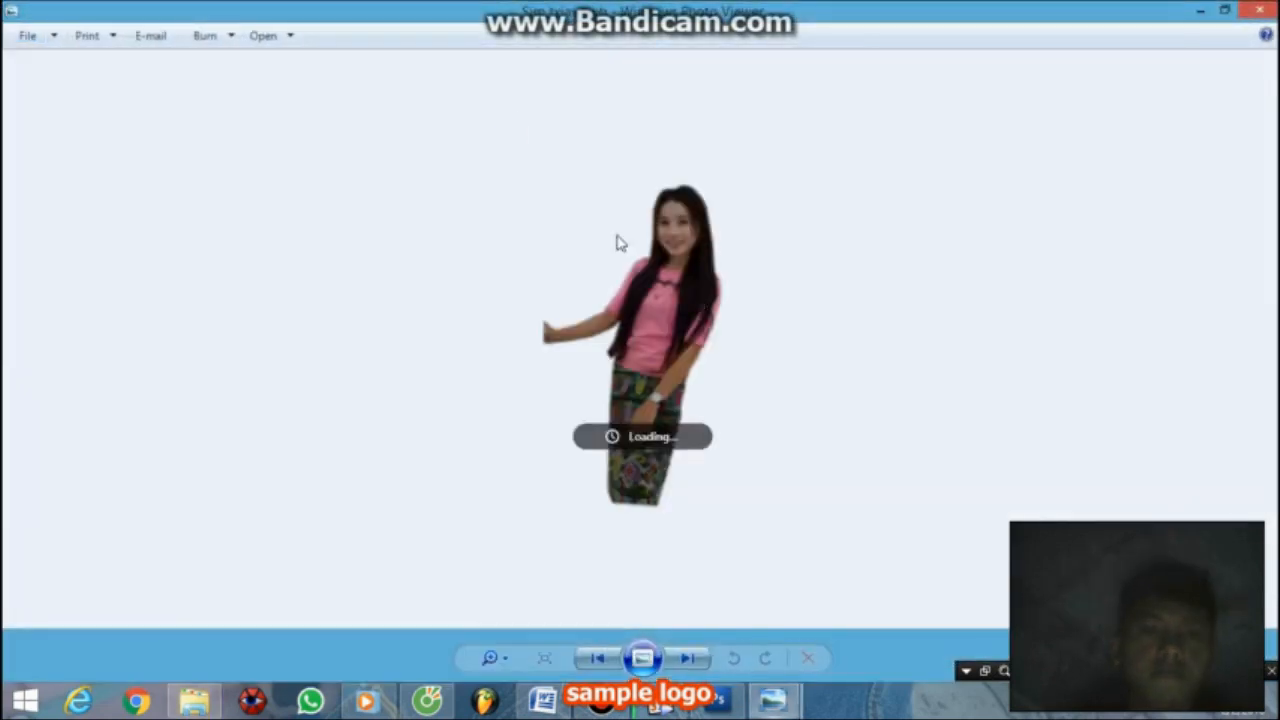
{"action": "left_click", "coordinate": [598, 654]}
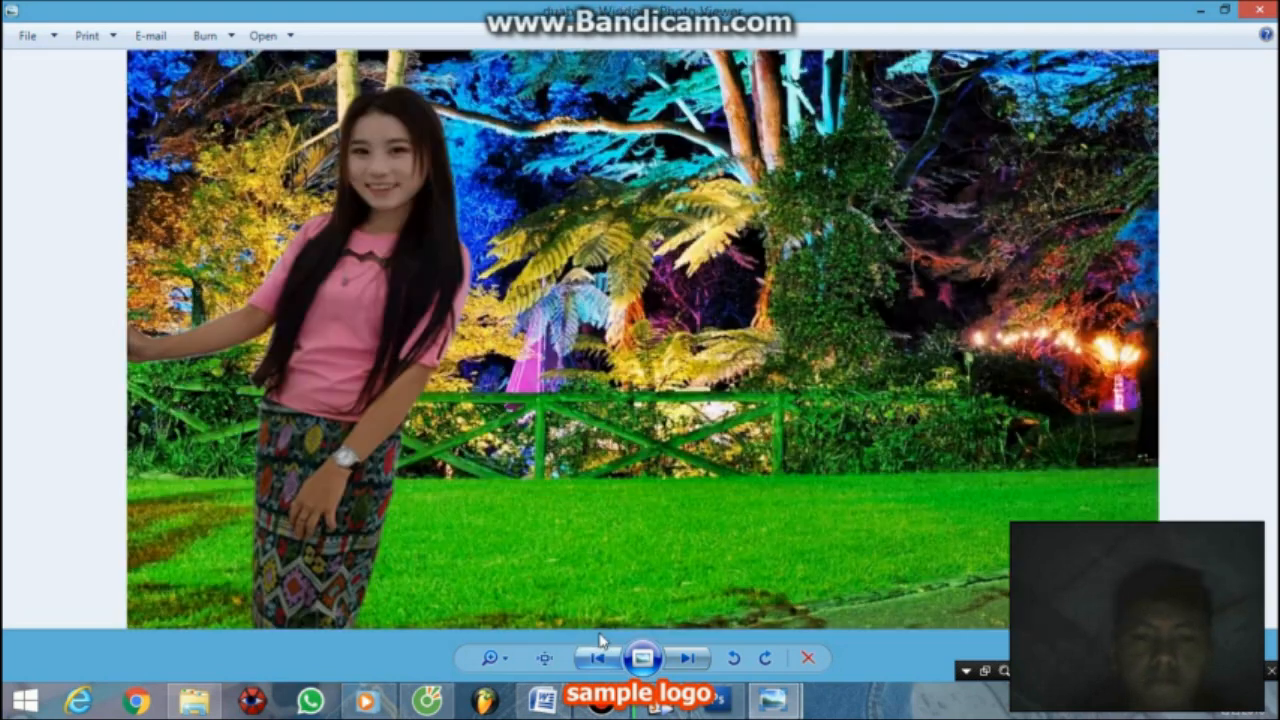
{"action": "left_click", "coordinate": [688, 656]}
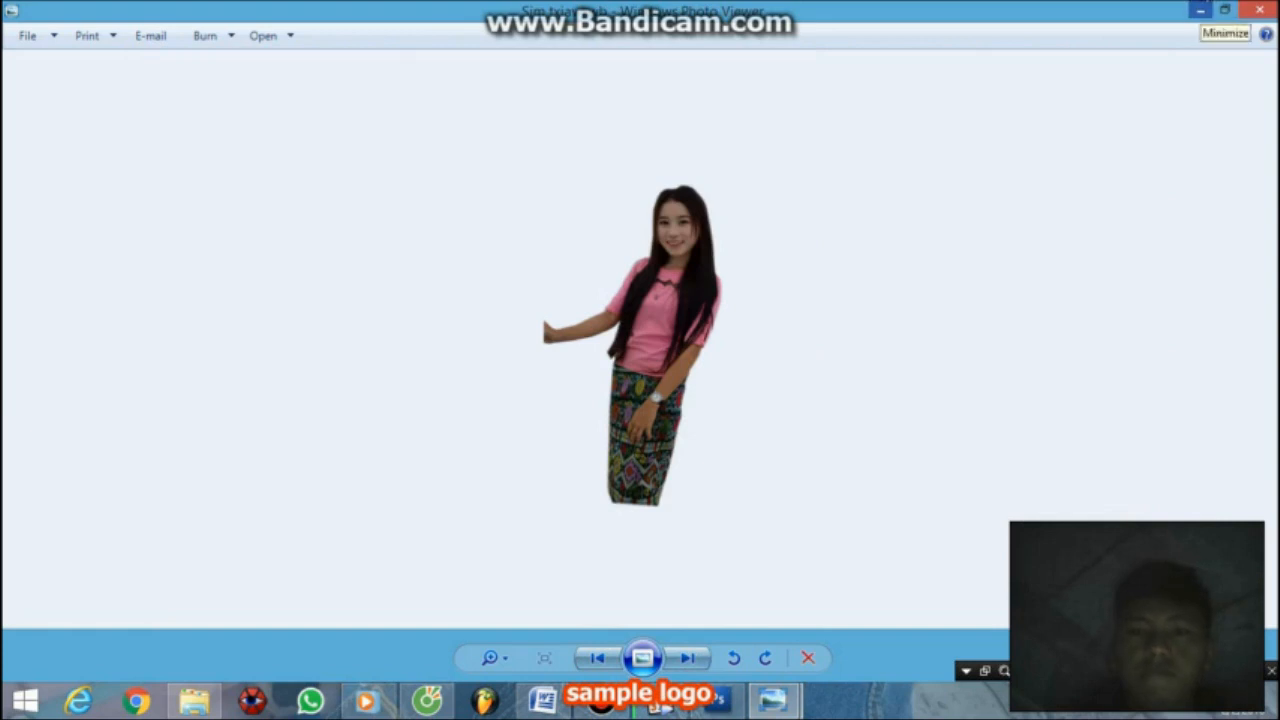
{"action": "left_click", "coordinate": [1200, 10]}
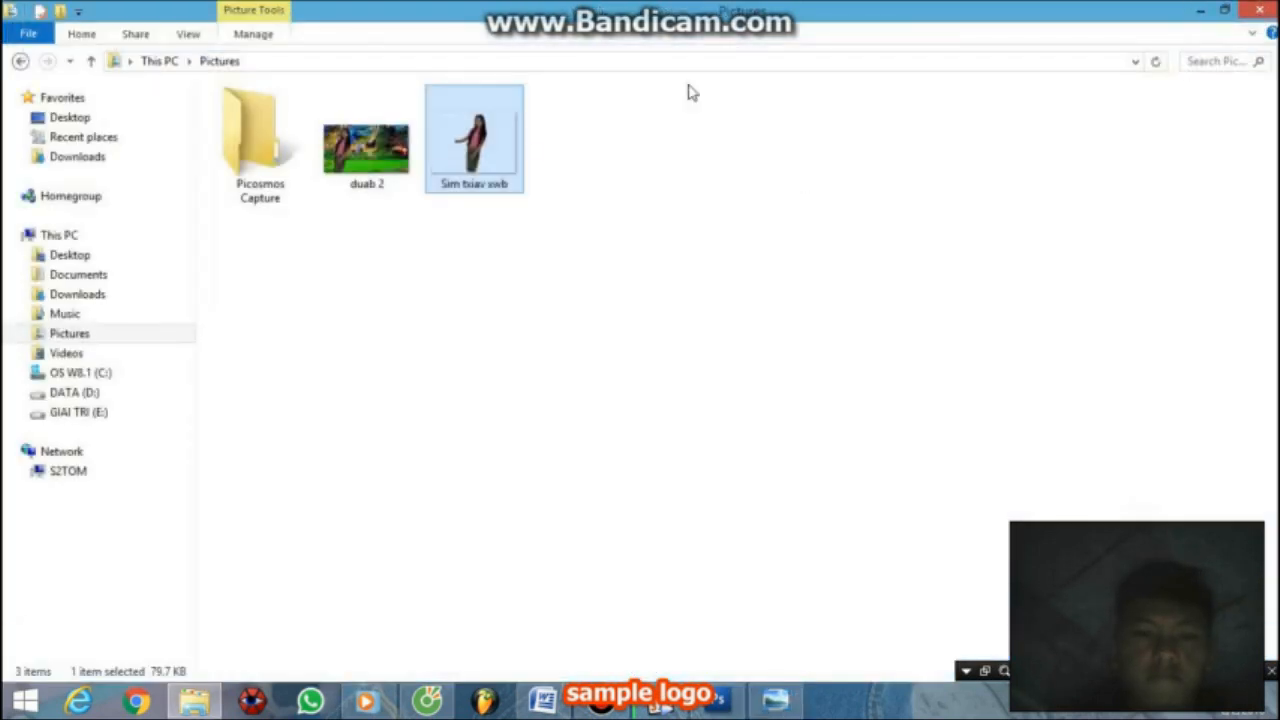
{"action": "left_click", "coordinate": [1200, 10]}
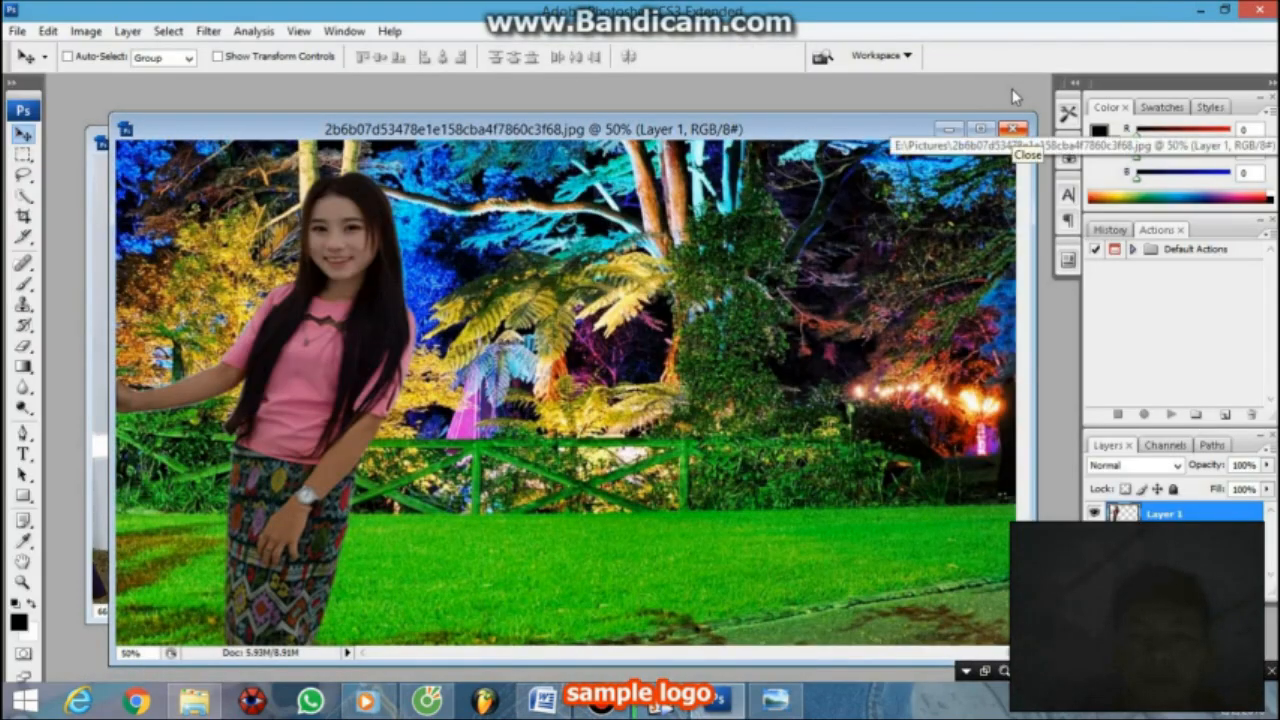
{"action": "left_click", "coordinate": [1200, 10]}
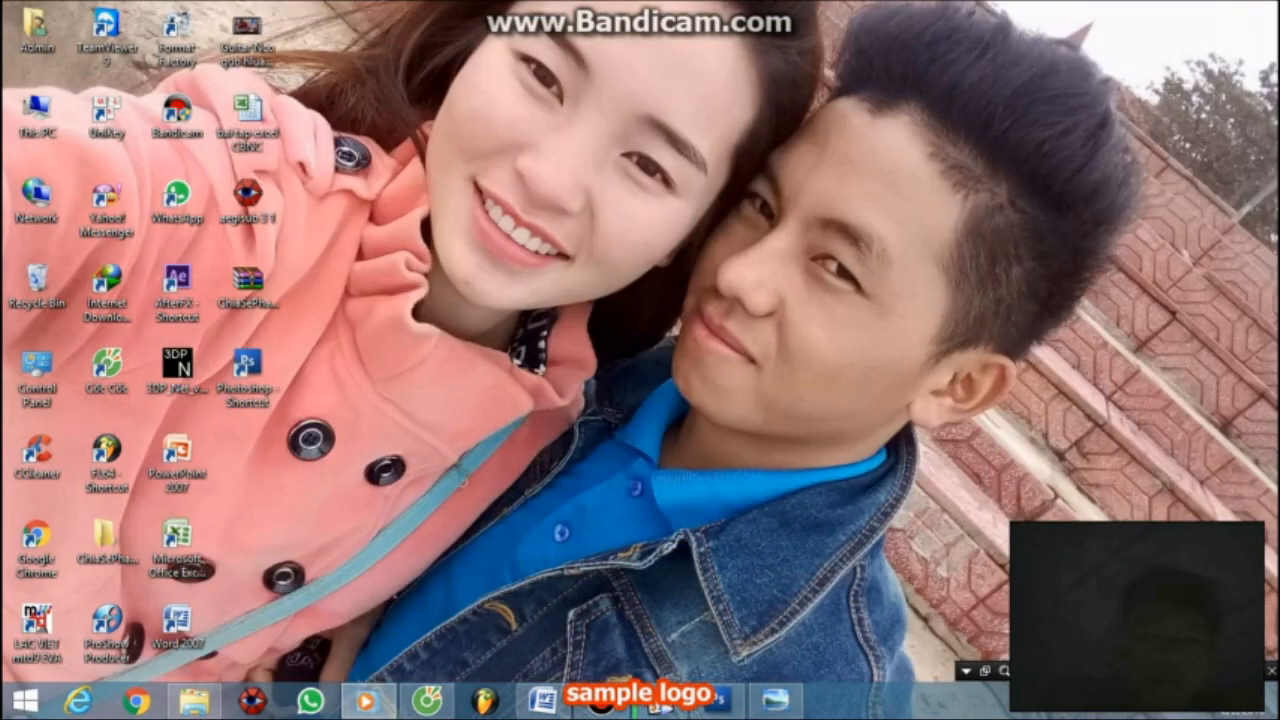
{"action": "right_click", "coordinate": [748, 228]}
{"action": "left_click", "coordinate": [805, 288]}
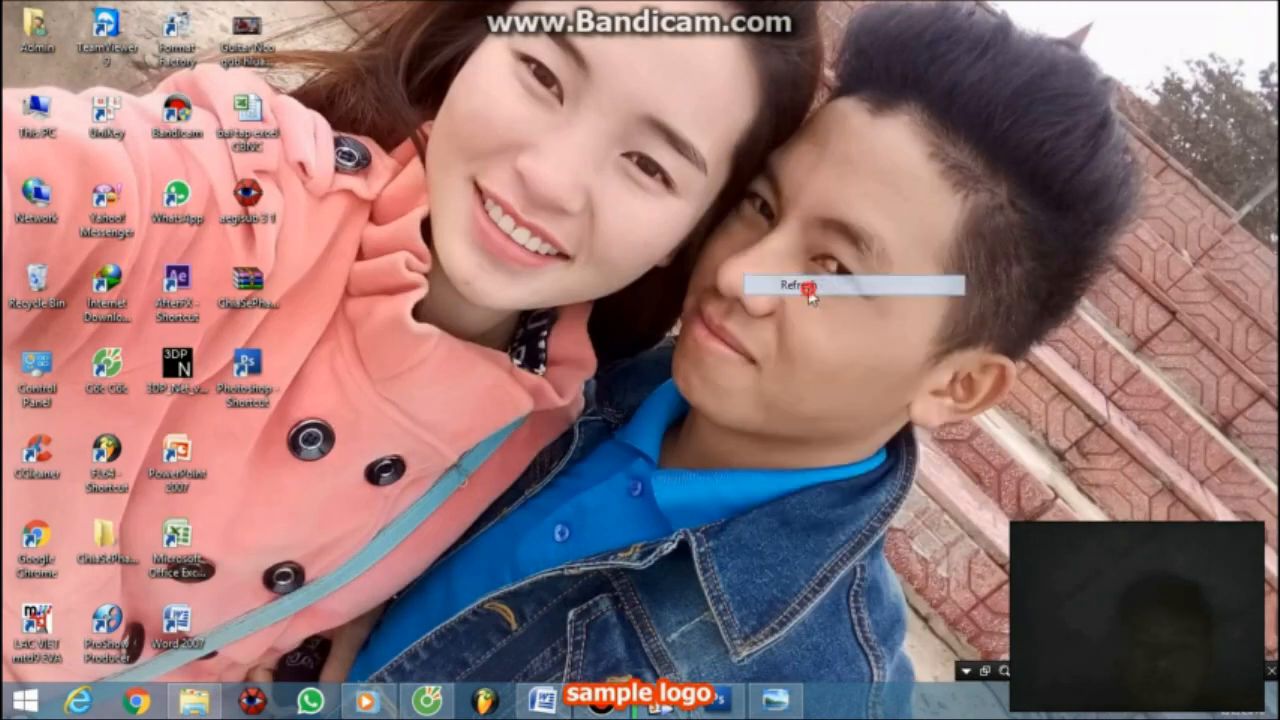
{"action": "right_click", "coordinate": [811, 308]}
{"action": "left_click", "coordinate": [906, 358]}
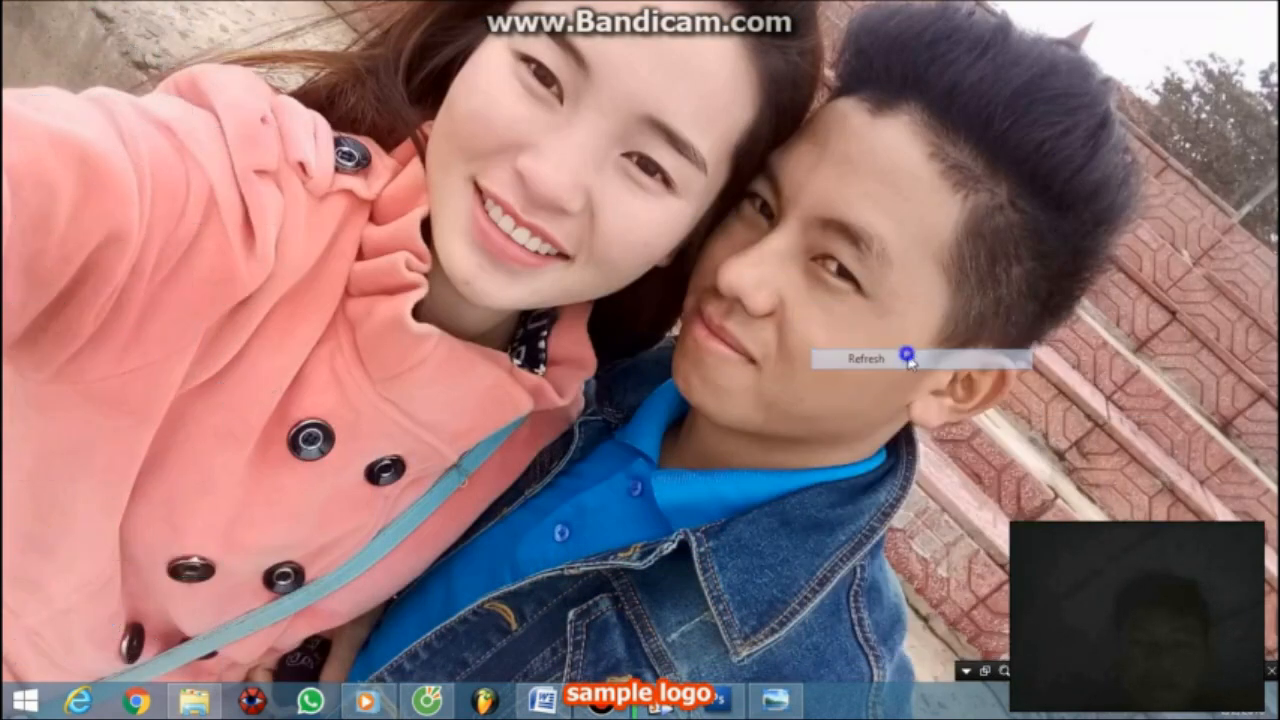
{"action": "right_click", "coordinate": [908, 329]}
{"action": "left_click", "coordinate": [957, 381]}
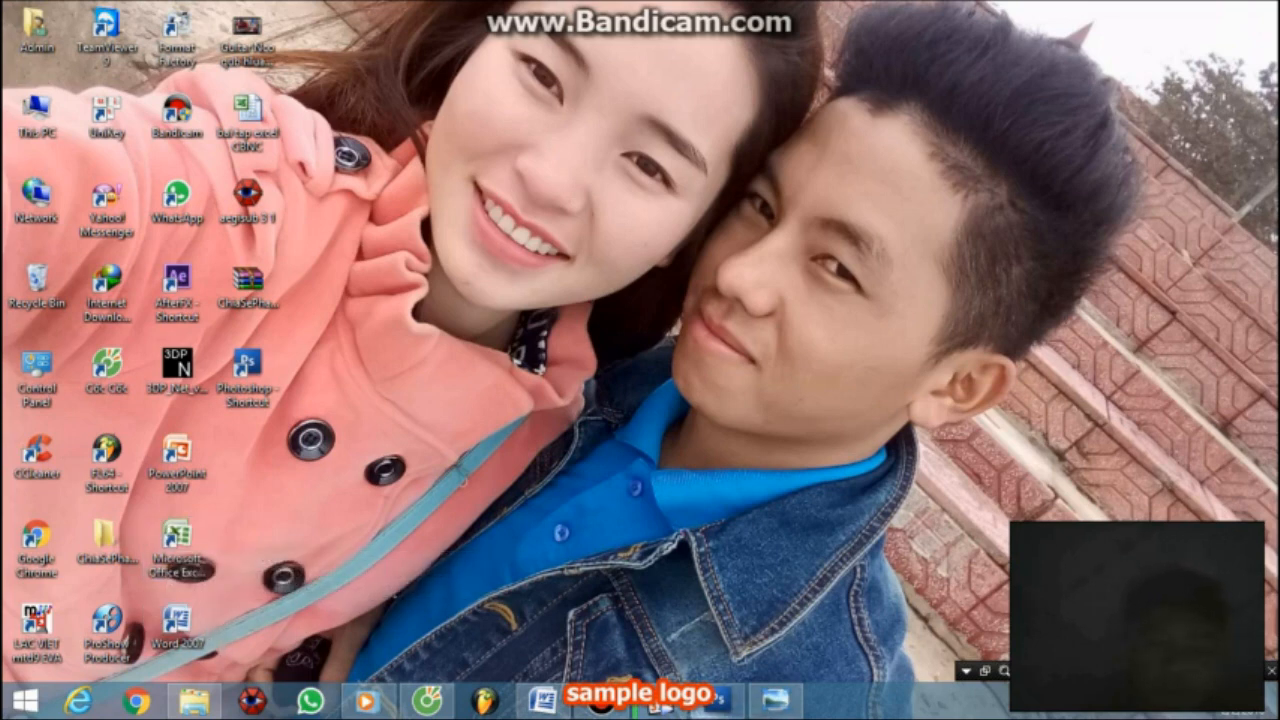
Return to Photoshop and close the garden composite document without saving its changes.
{"action": "left_click", "coordinate": [715, 699]}
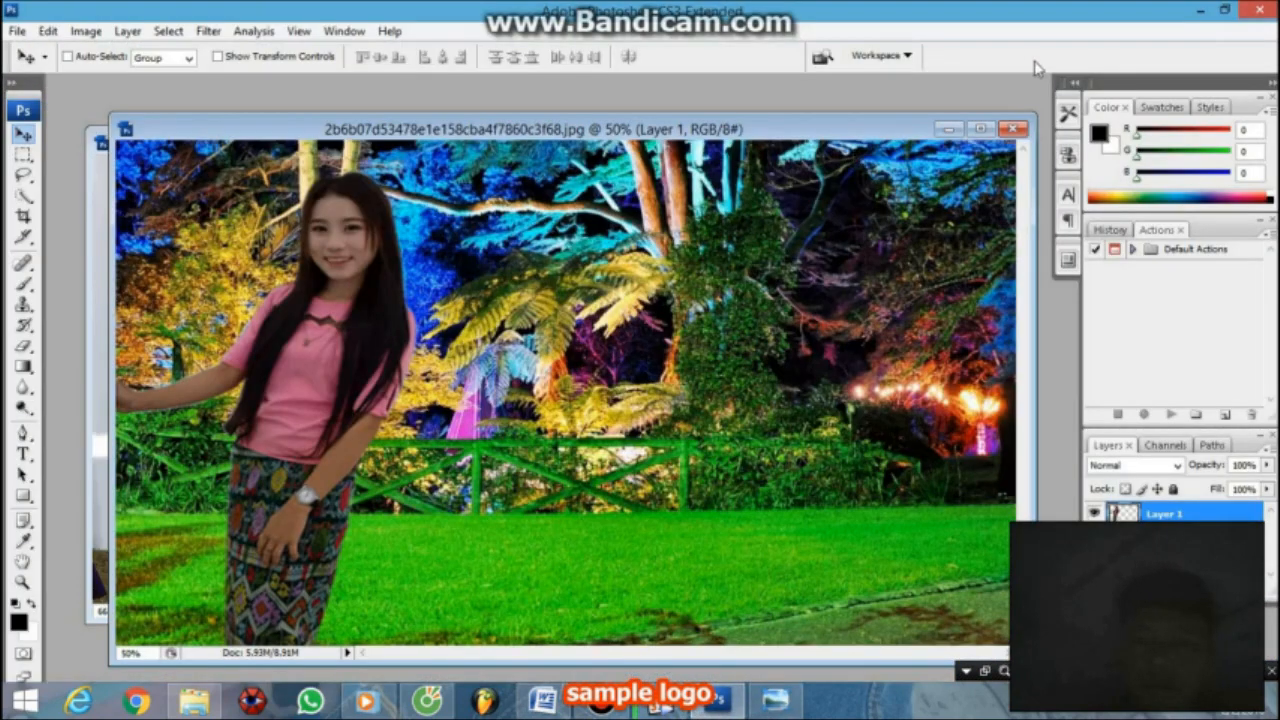
{"action": "left_click", "coordinate": [1013, 128]}
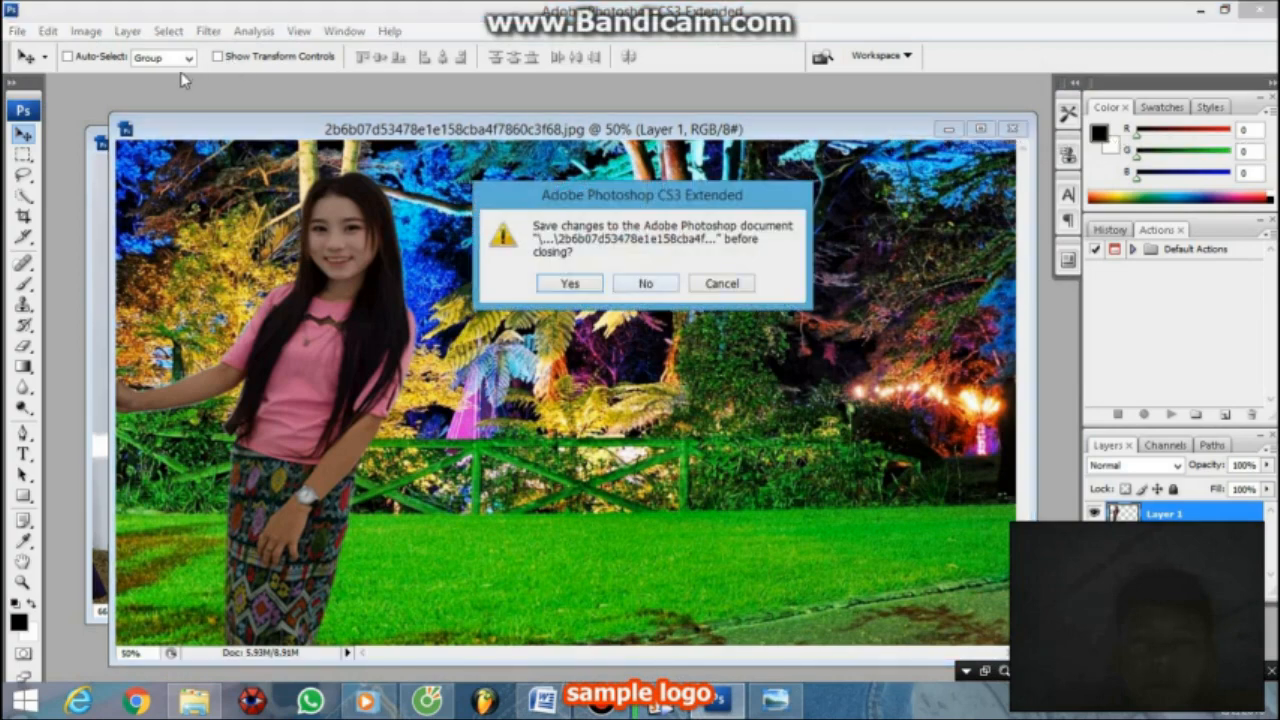
{"action": "left_click", "coordinate": [645, 283]}
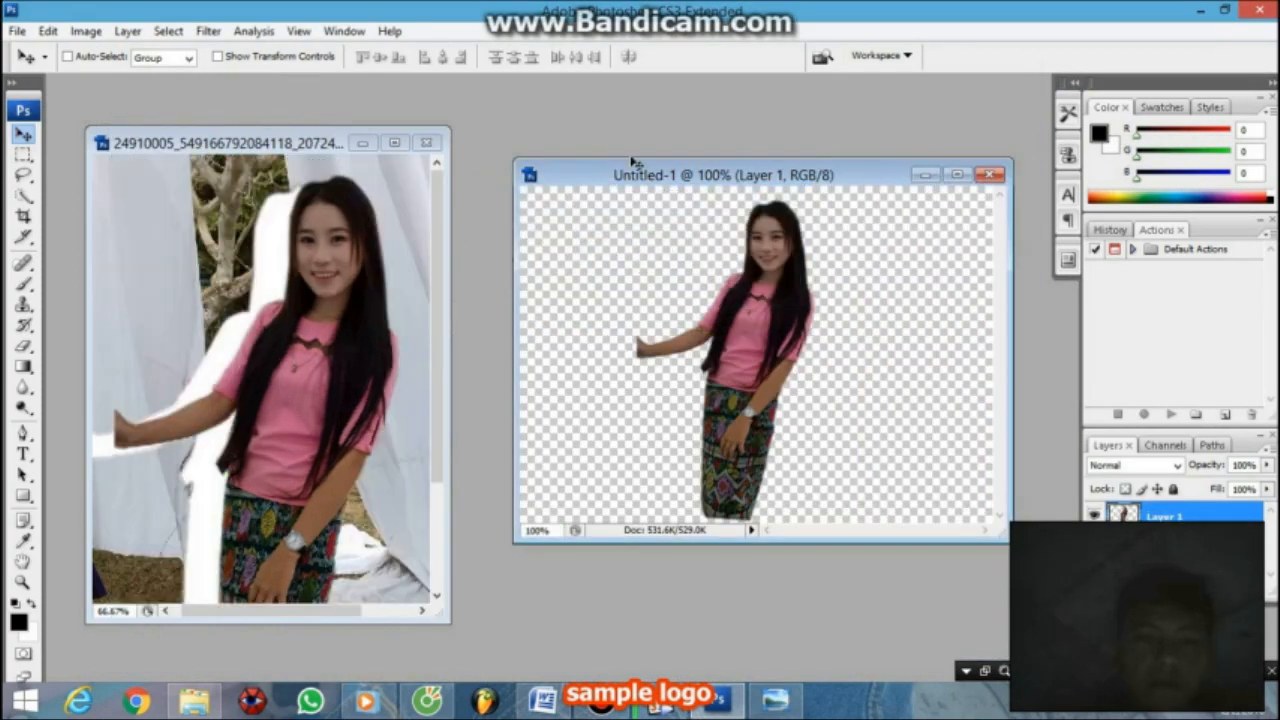
Move the selected woman slightly left and up in the original photo, and make Untitled-1 the active document.
{"action": "left_click", "coordinate": [330, 262]}
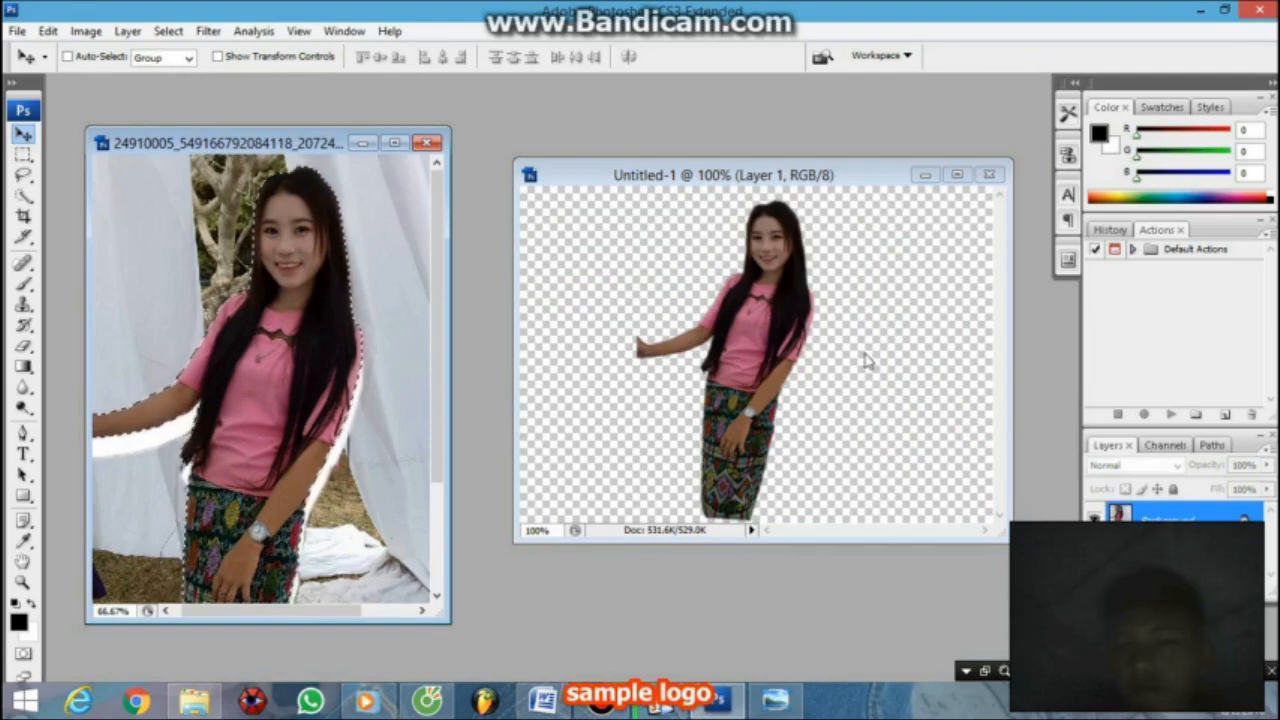
{"action": "left_click", "coordinate": [760, 321]}
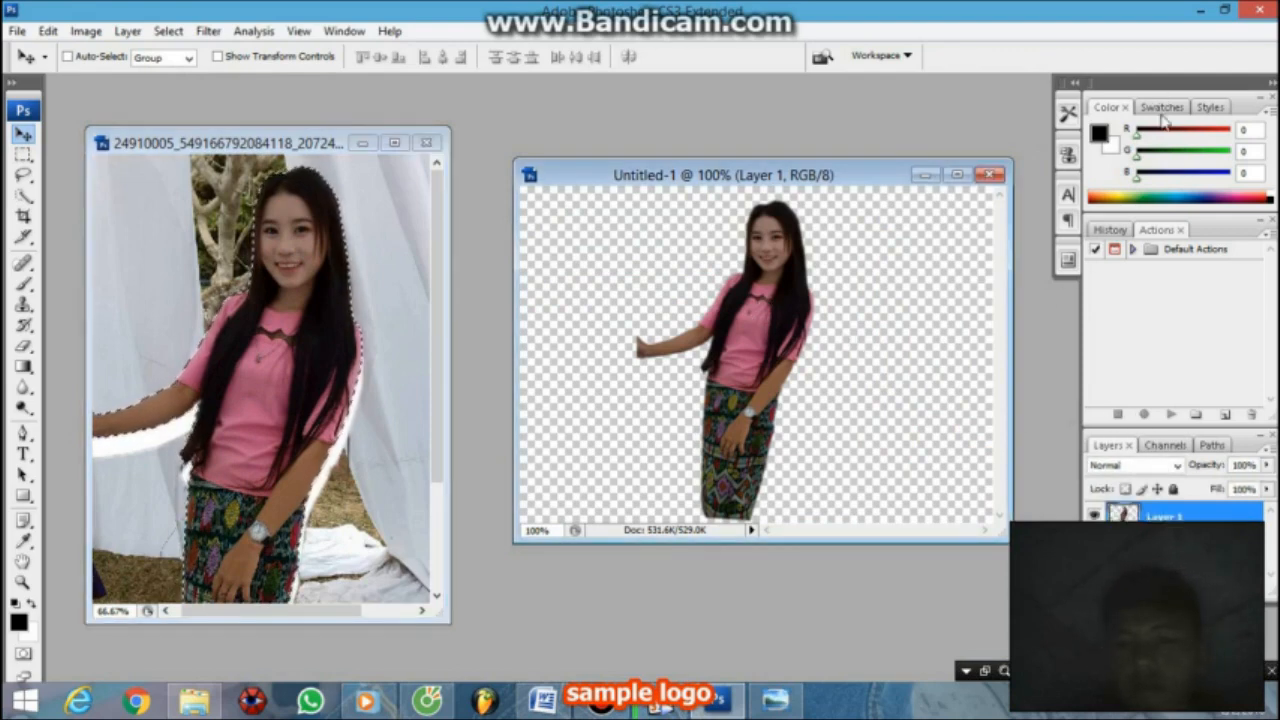
Undock and shorten the Layers panel, and show the Background layer of Untitled-1.
{"action": "left_click_drag", "start_coordinate": [1252, 404], "coordinate": [1042, 90]}
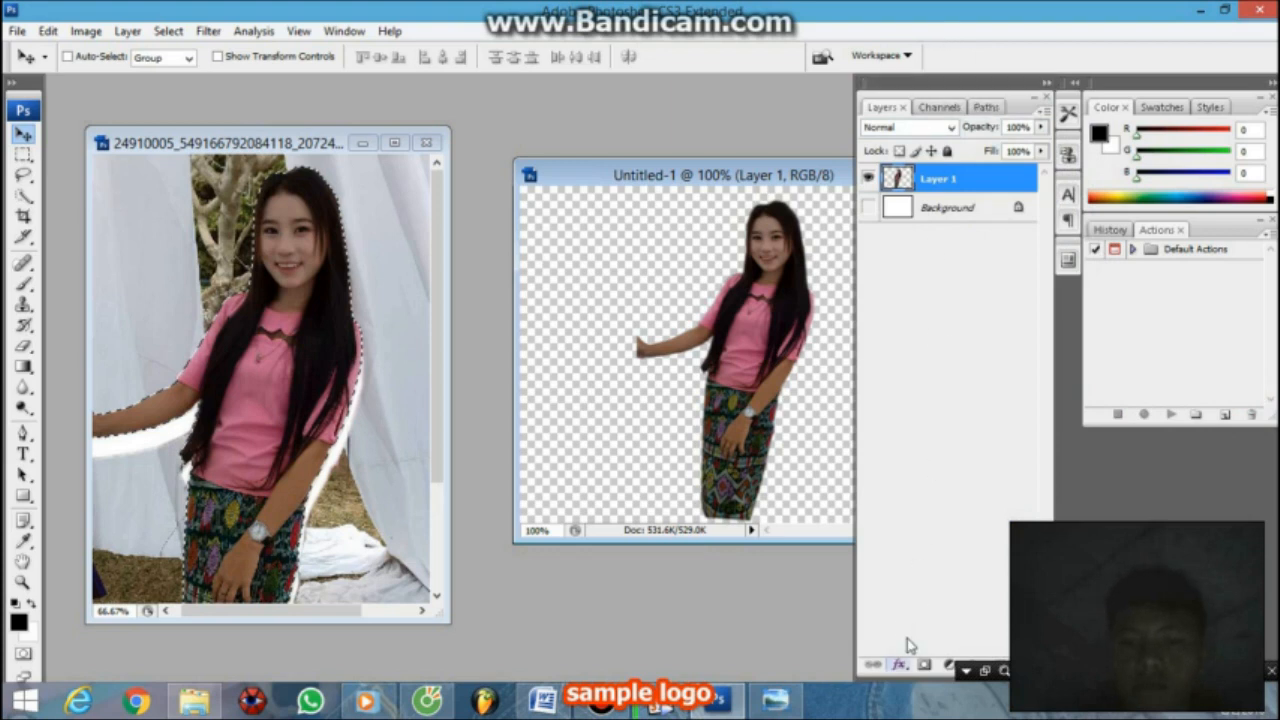
{"action": "left_click_drag", "start_coordinate": [906, 629], "coordinate": [896, 239]}
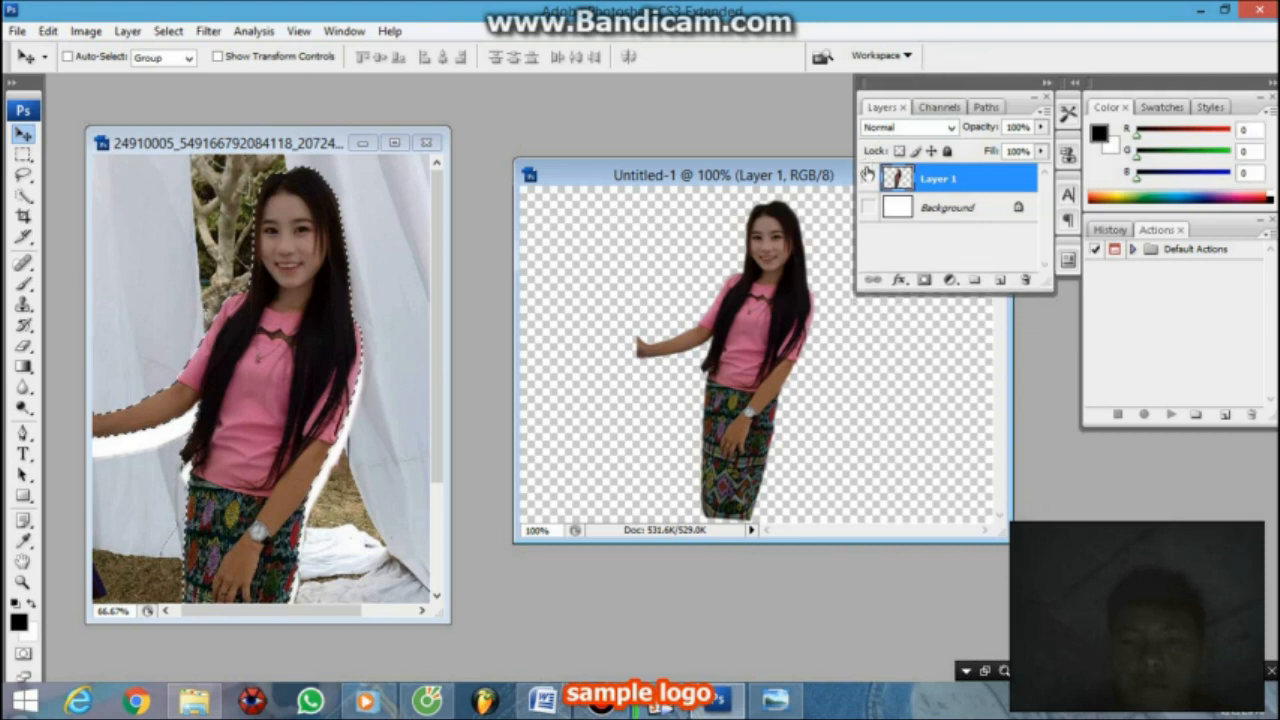
{"action": "left_click", "coordinate": [868, 207]}
{"action": "left_click_drag", "start_coordinate": [962, 56], "coordinate": [1080, 232]}
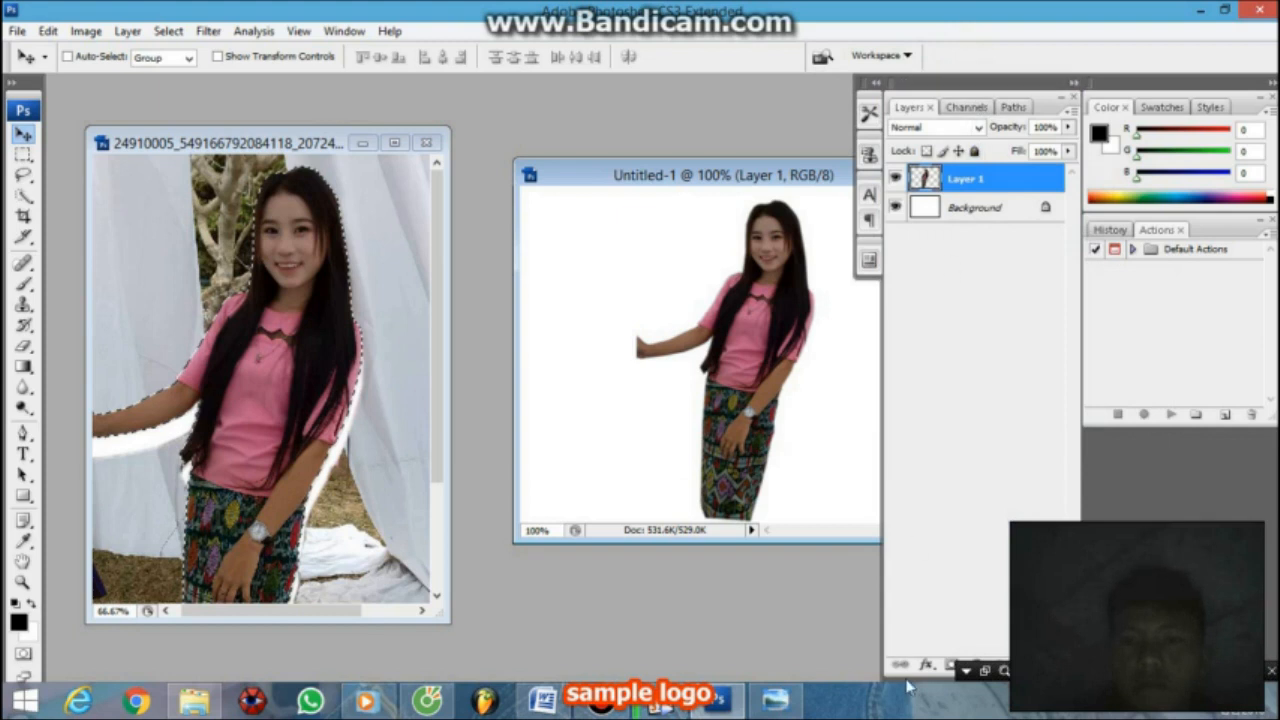
{"action": "left_click_drag", "start_coordinate": [902, 633], "coordinate": [899, 240]}
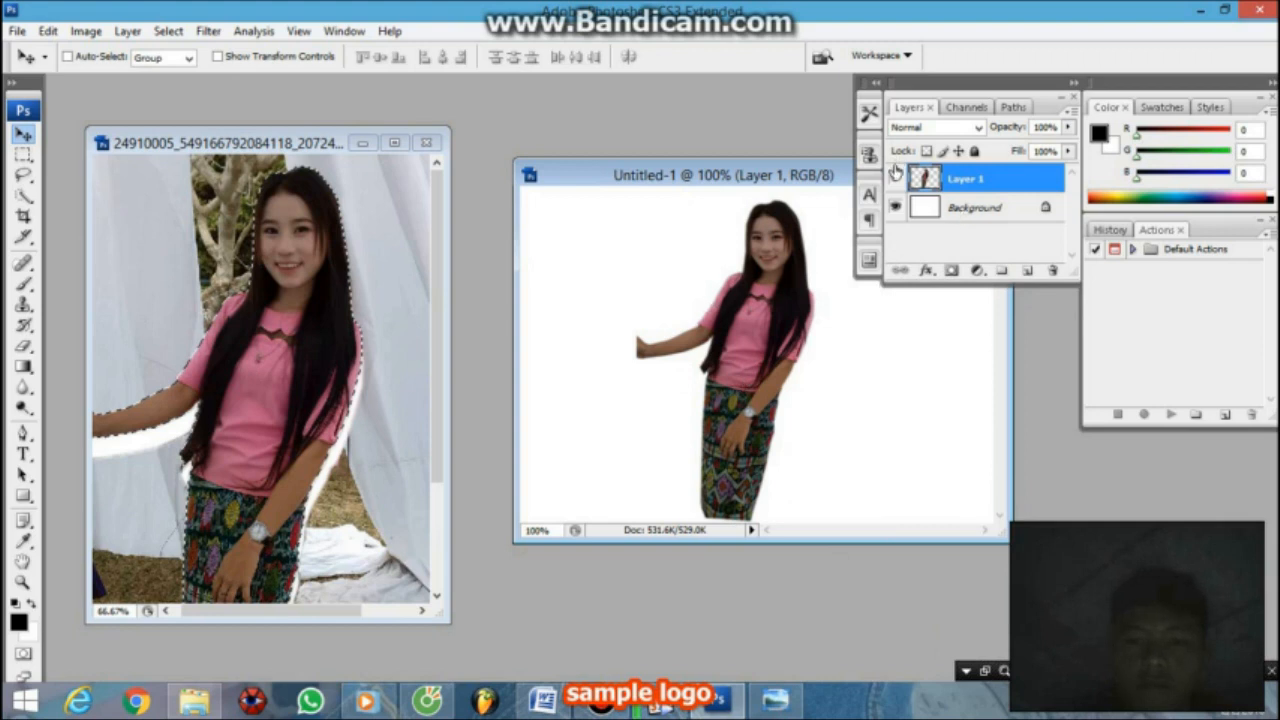
Toggle the Background layer's visibility repeatedly, leave it hidden, and dock the Layers panel back in its original place.
{"action": "left_click", "coordinate": [895, 206]}
{"action": "left_click", "coordinate": [895, 206]}
{"action": "left_click", "coordinate": [895, 206]}
{"action": "left_click", "coordinate": [895, 206]}
{"action": "left_click", "coordinate": [895, 206]}
{"action": "left_click", "coordinate": [895, 206]}
{"action": "left_click", "coordinate": [895, 206]}
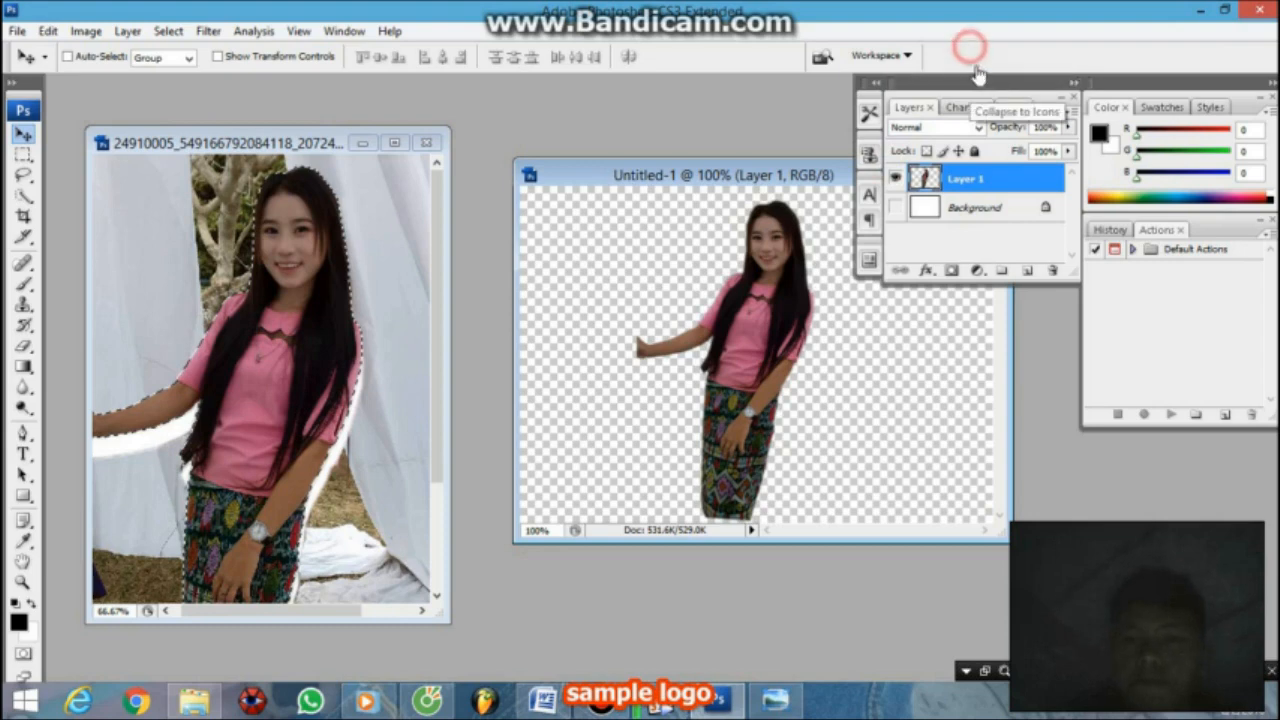
{"action": "left_click_drag", "start_coordinate": [975, 100], "coordinate": [1141, 402]}
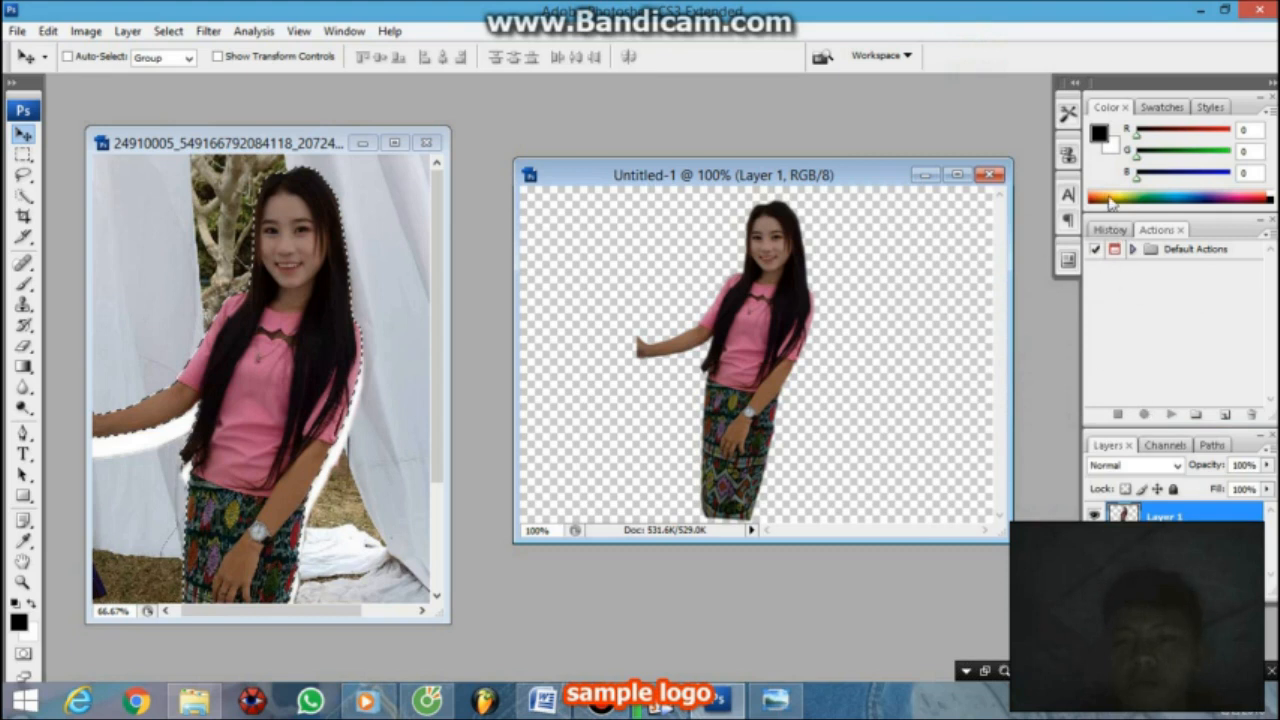
Show the document's history and move the woman slightly left and up in Untitled-1.
{"action": "left_click", "coordinate": [1109, 229]}
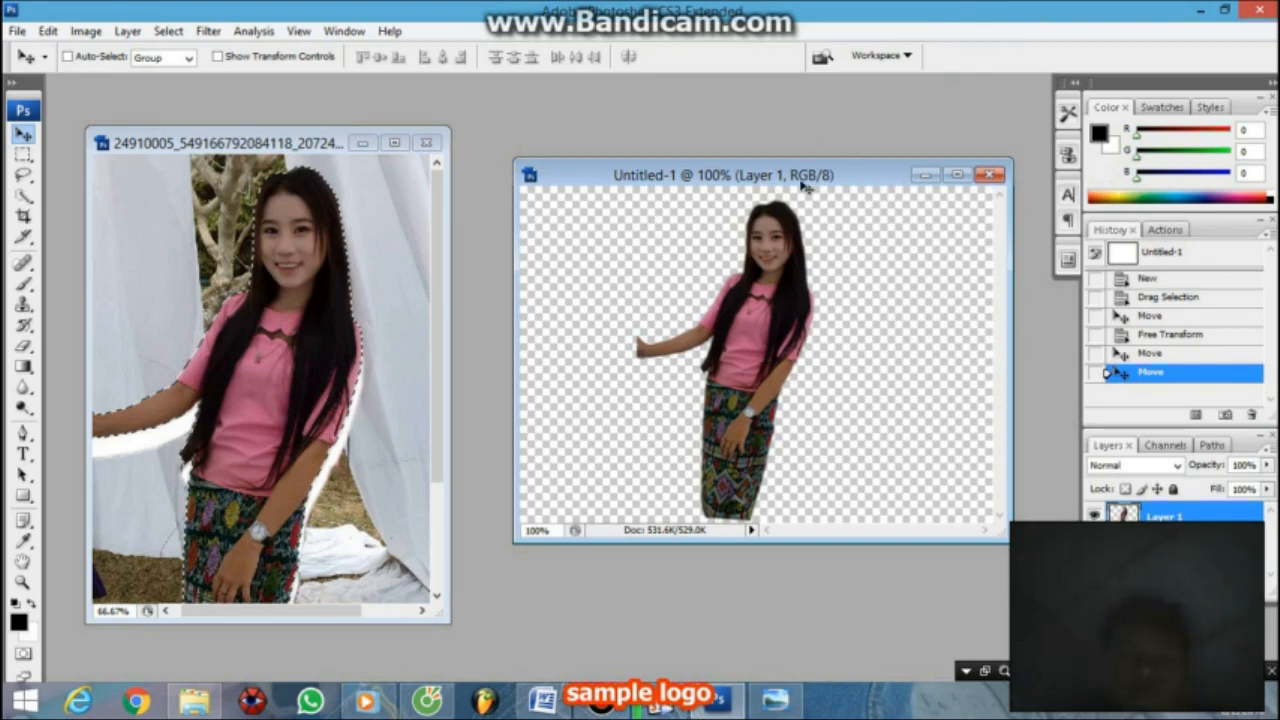
{"action": "left_click_drag", "start_coordinate": [750, 316], "coordinate": [742, 293]}
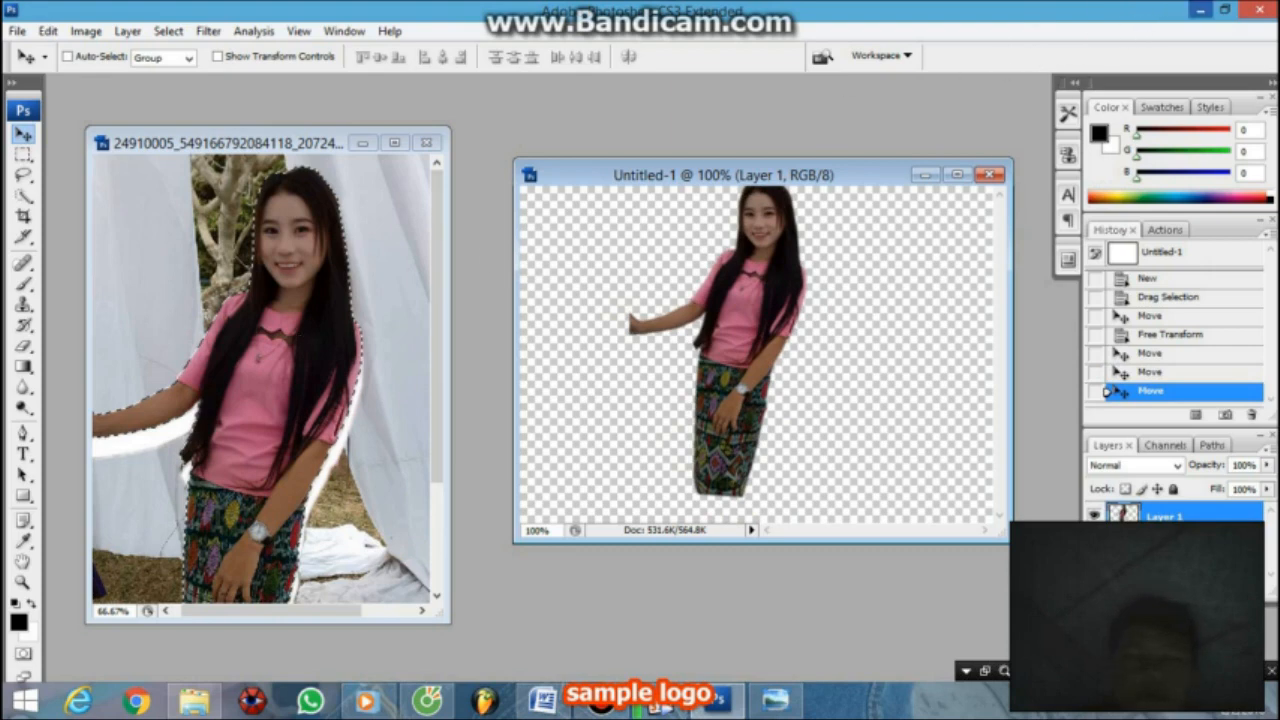
{"action": "left_click", "coordinate": [1200, 9]}
{"action": "right_click", "coordinate": [545, 22]}
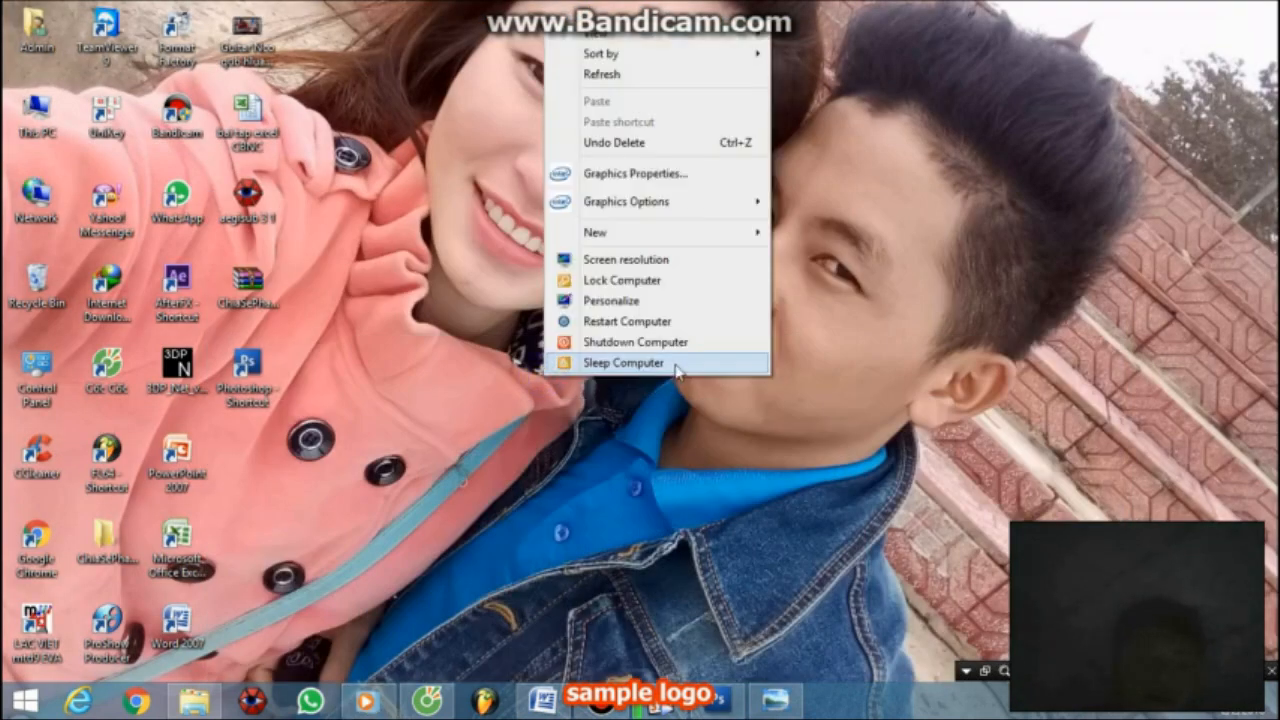
{"action": "left_click", "coordinate": [624, 76]}
{"action": "right_click", "coordinate": [628, 66]}
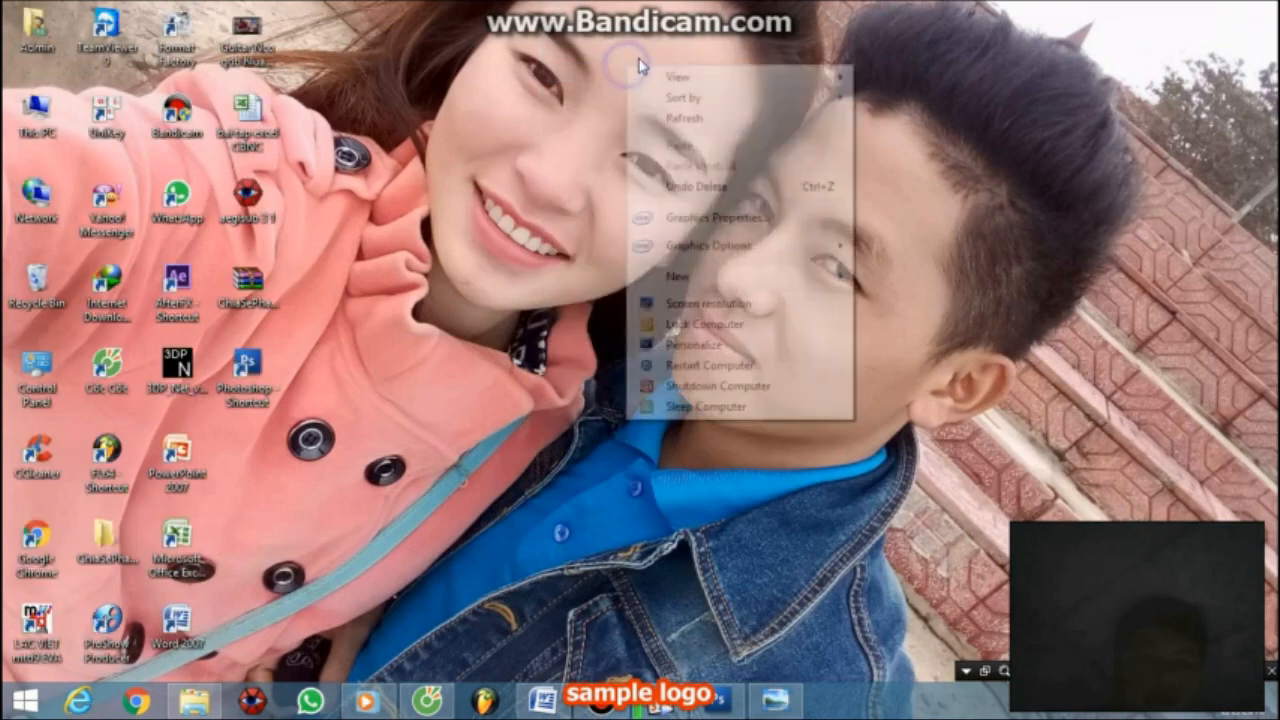
{"action": "left_click", "coordinate": [688, 124]}
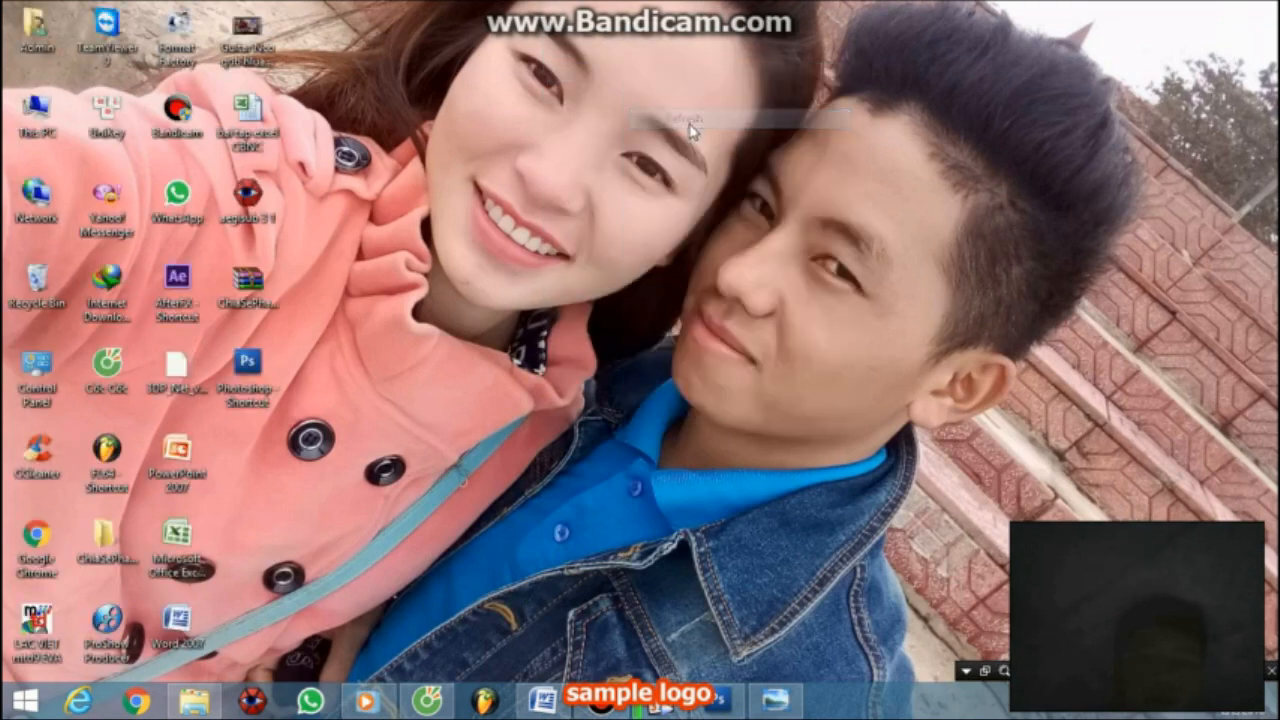
Launch ProShow Producer, add a blank slide to the slideshow and open its slide options.
{"action": "double_click", "coordinate": [101, 647]}
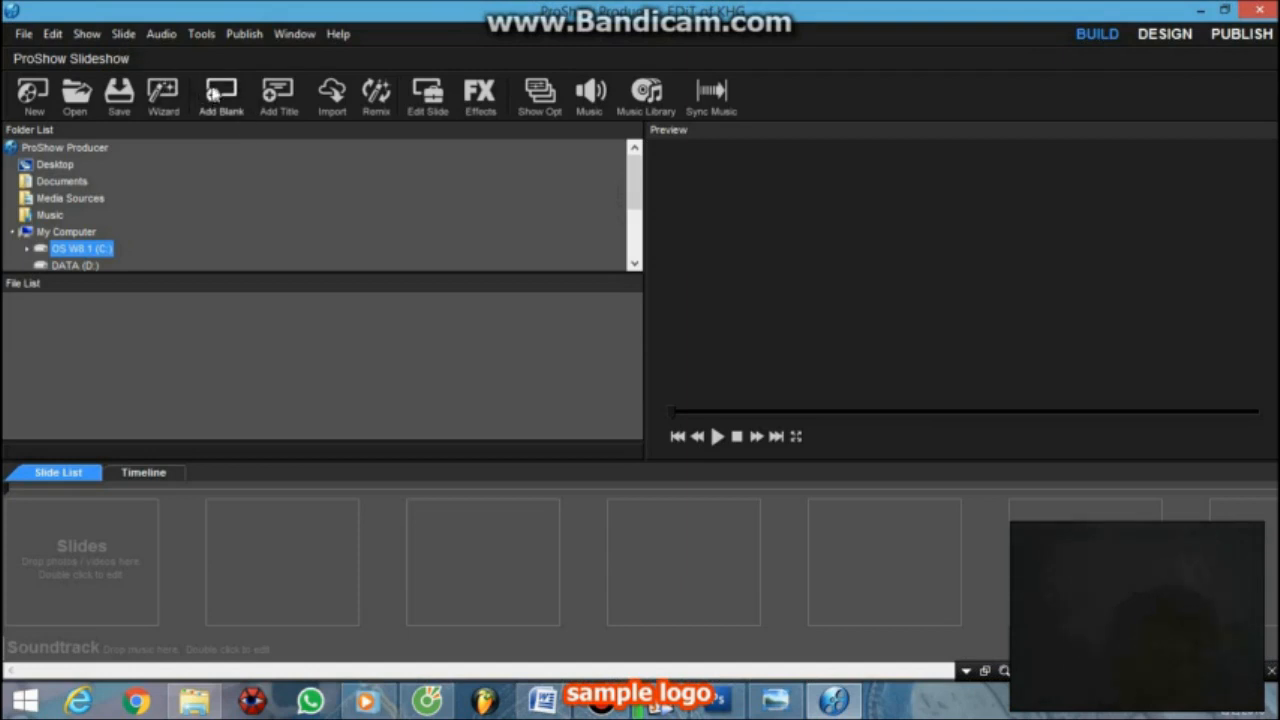
{"action": "left_click", "coordinate": [213, 92]}
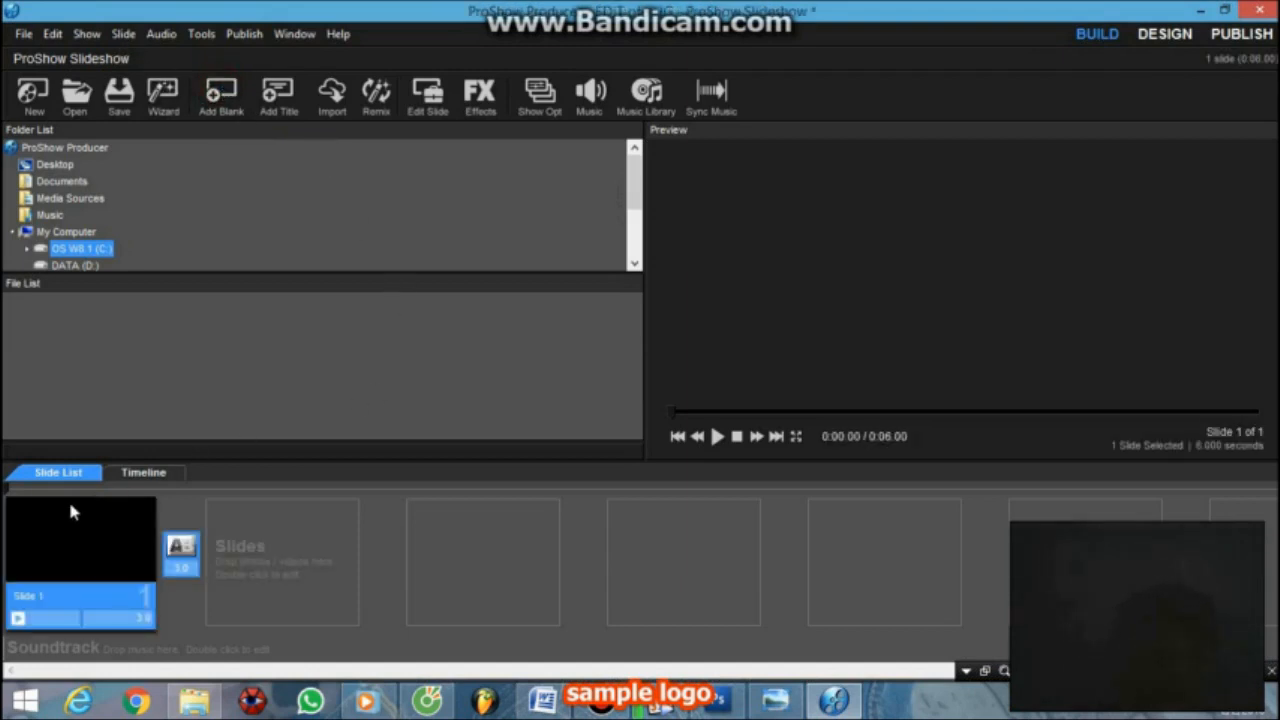
{"action": "double_click", "coordinate": [62, 522]}
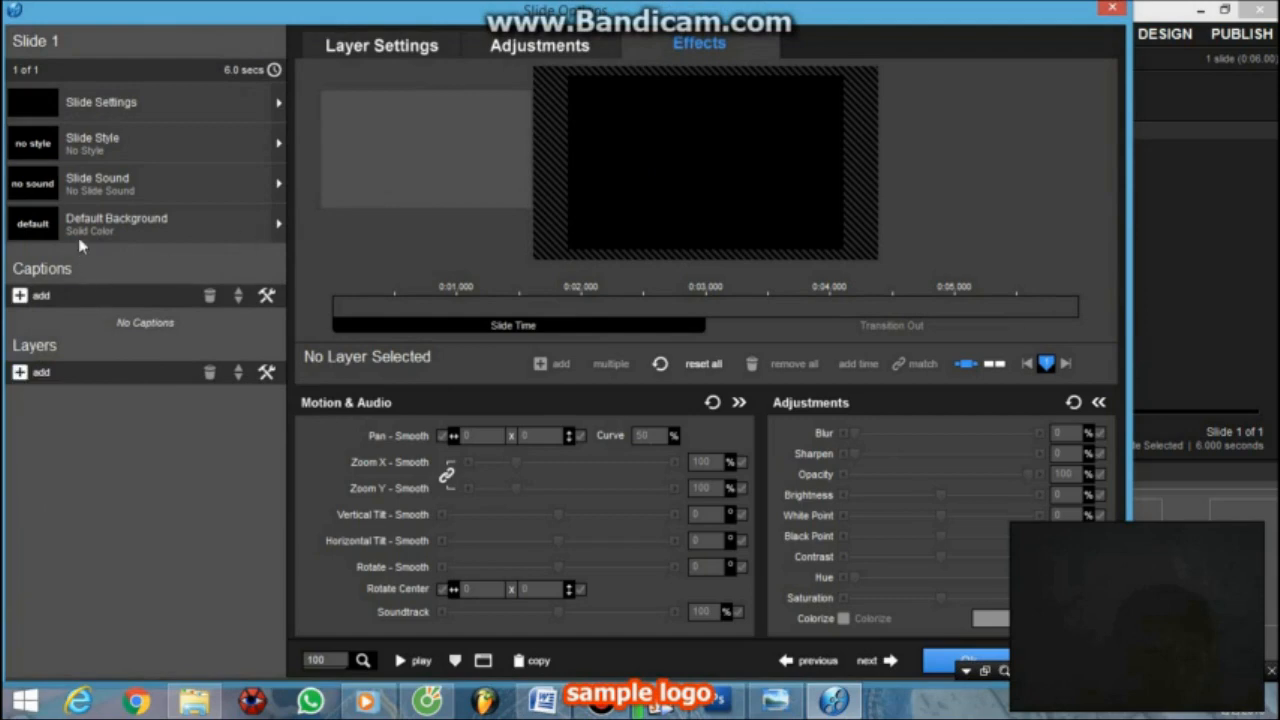
Add the Sim txiav xwb image as a layer on Slide 1 and shift the woman slightly left and down.
{"action": "left_click", "coordinate": [40, 373]}
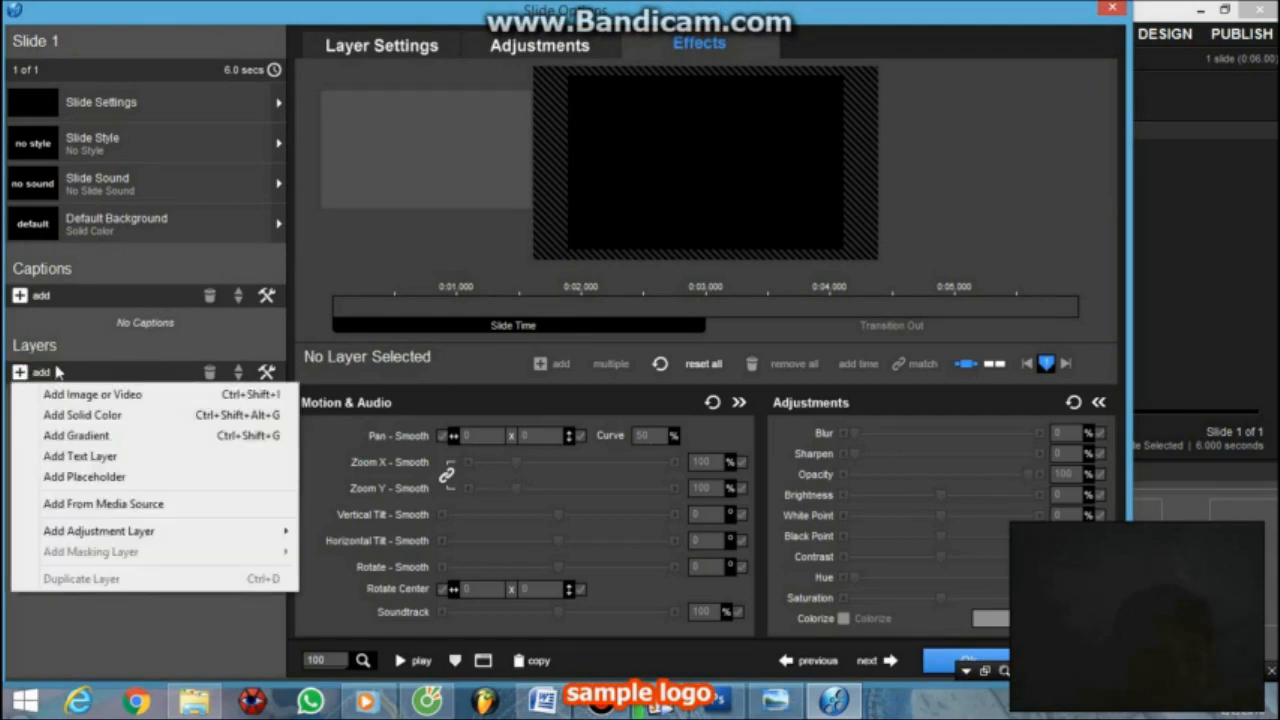
{"action": "left_click", "coordinate": [80, 392]}
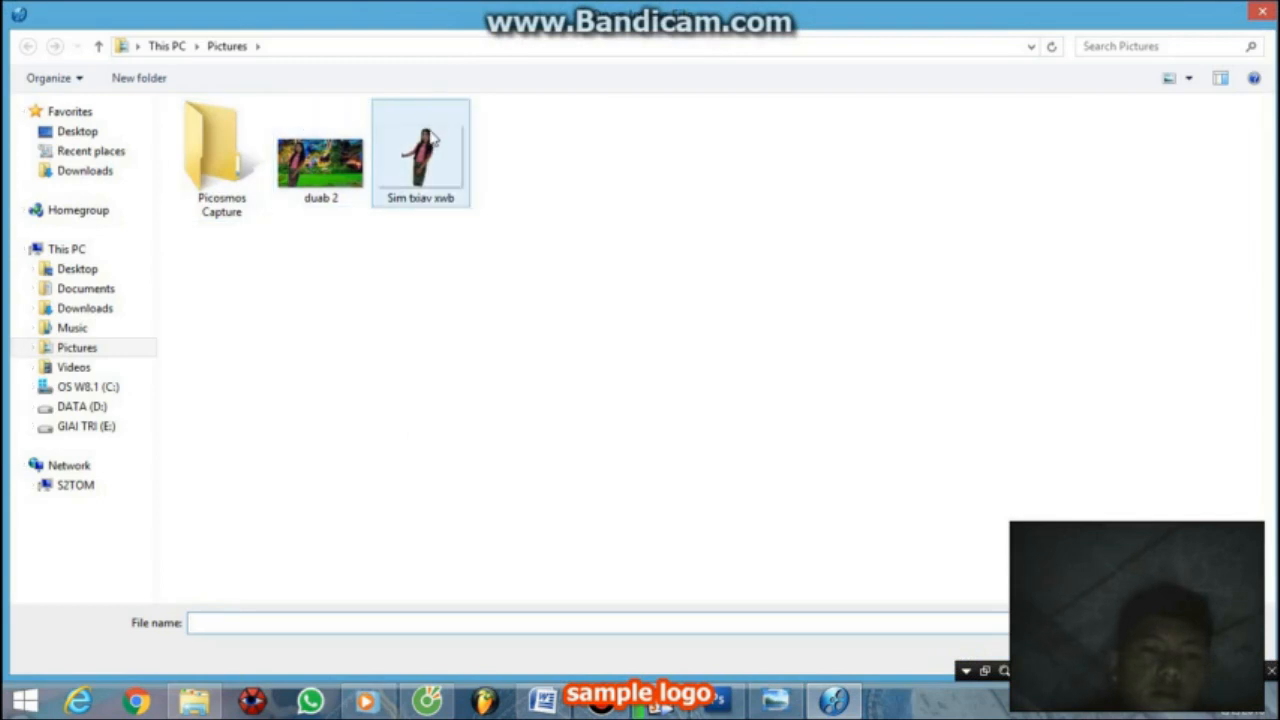
{"action": "left_click", "coordinate": [432, 140]}
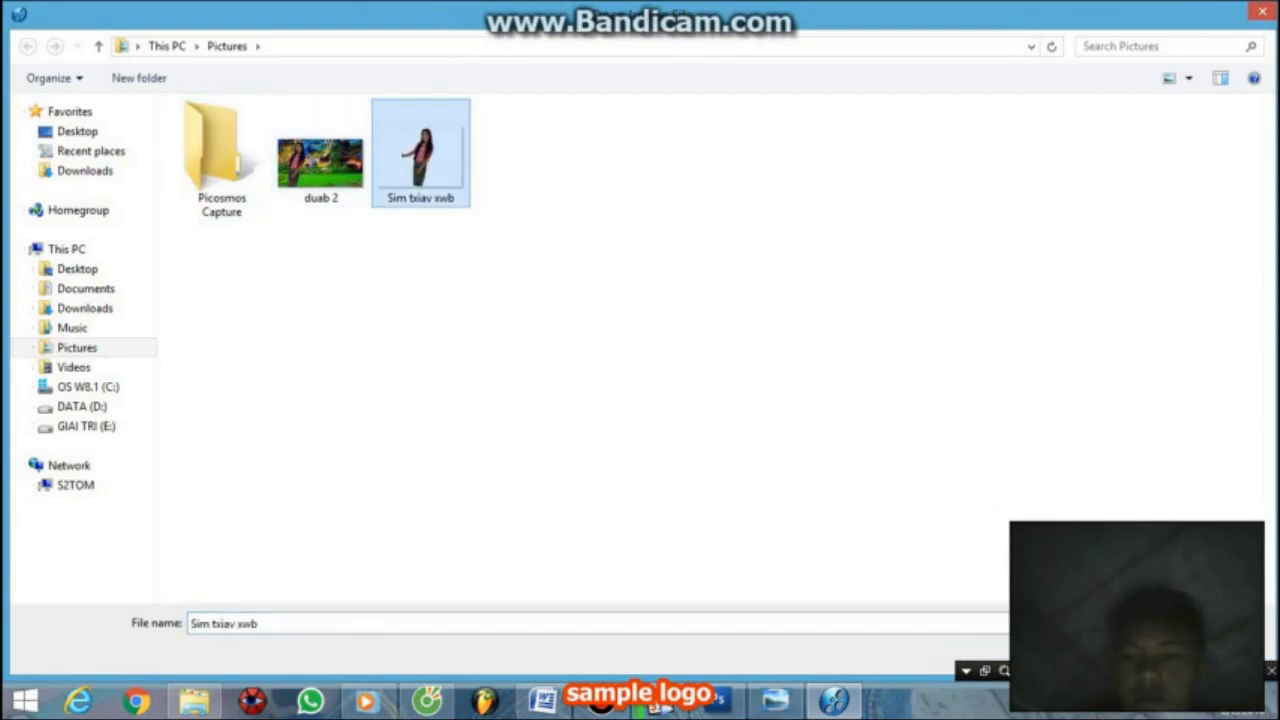
{"action": "left_click", "coordinate": [1124, 653]}
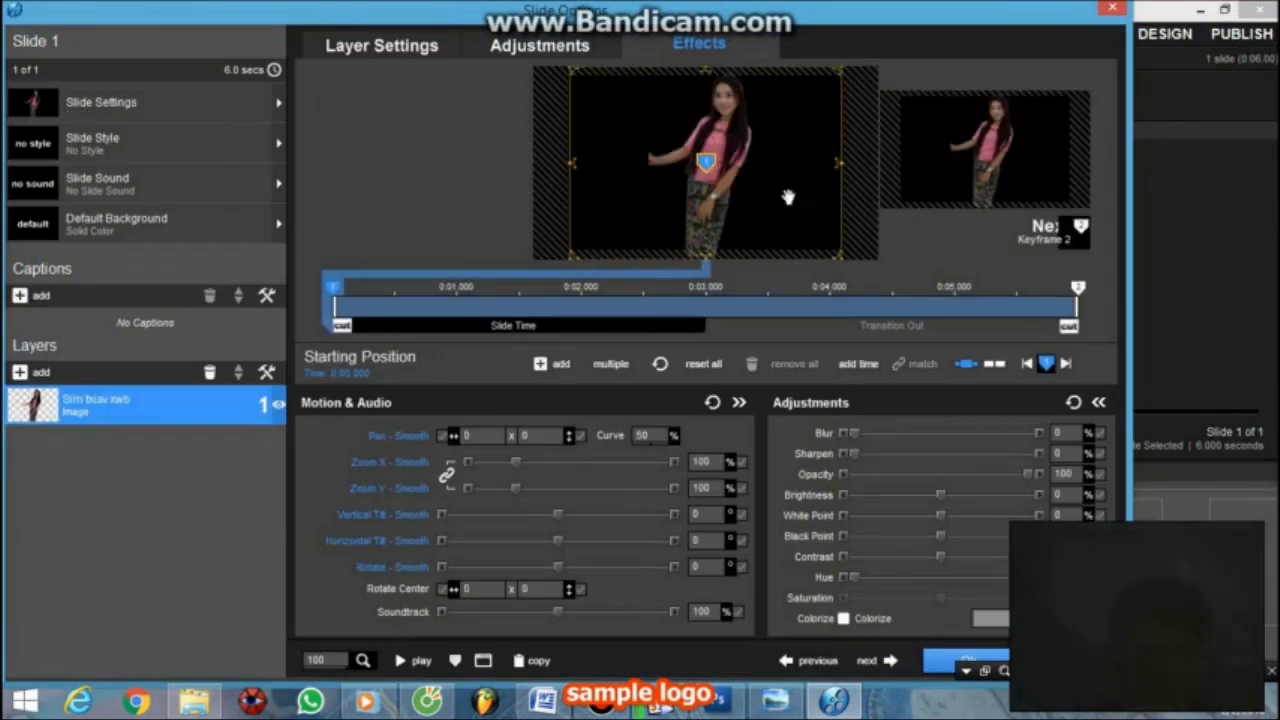
{"action": "left_click_drag", "start_coordinate": [652, 146], "coordinate": [621, 148]}
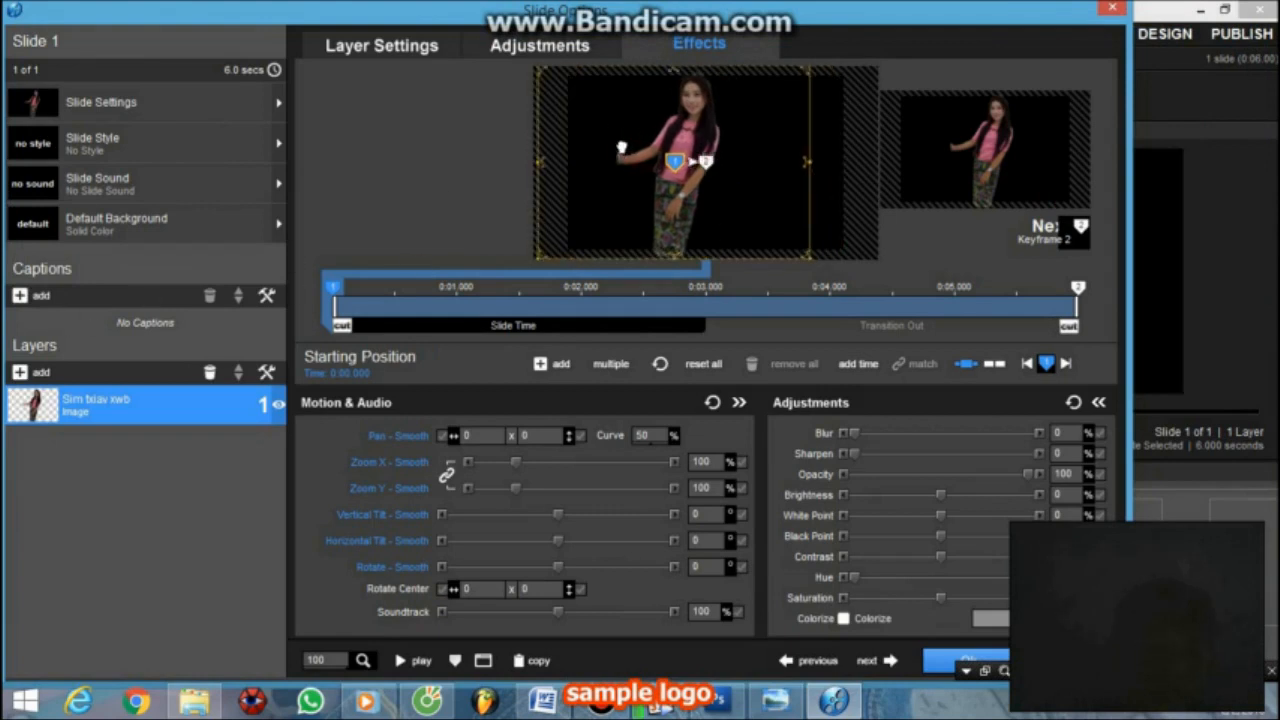
Add the 10.Lau-dai-Hirosaki-Nhat-Ban_ image from the Pictures folder on drive E and place its layer beneath the woman's layer.
{"action": "left_click", "coordinate": [21, 372]}
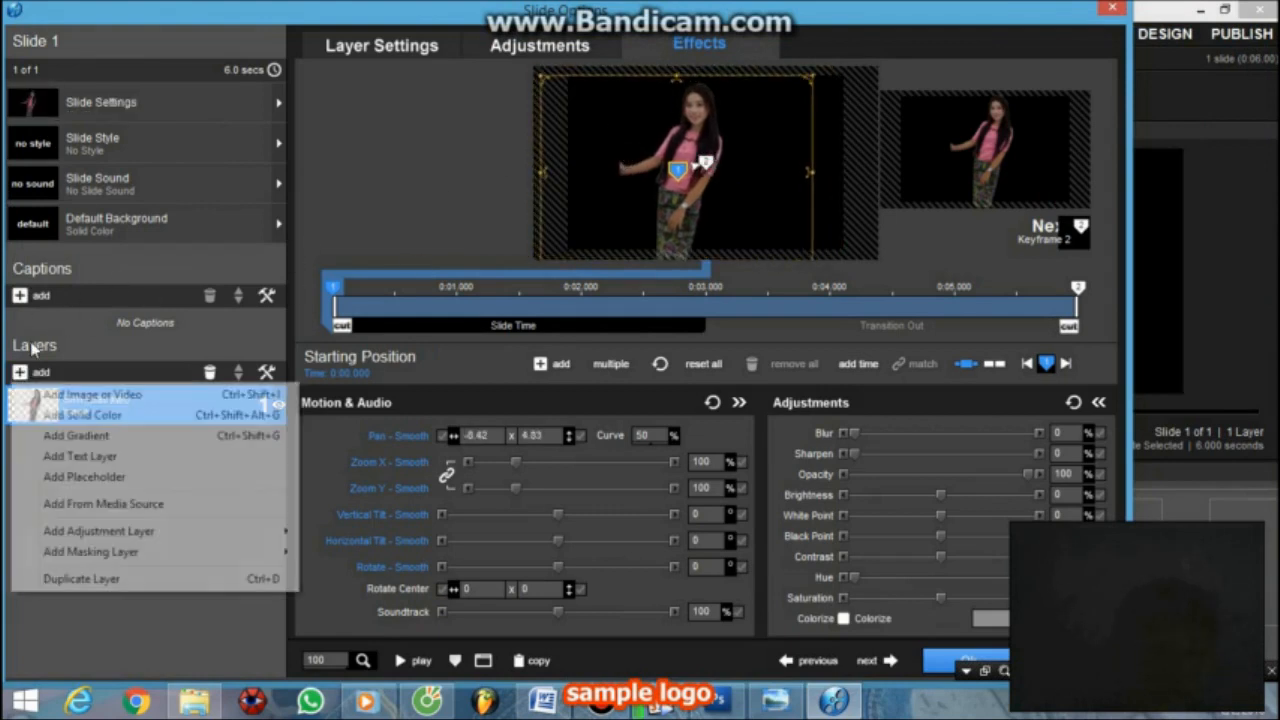
{"action": "left_click", "coordinate": [90, 394]}
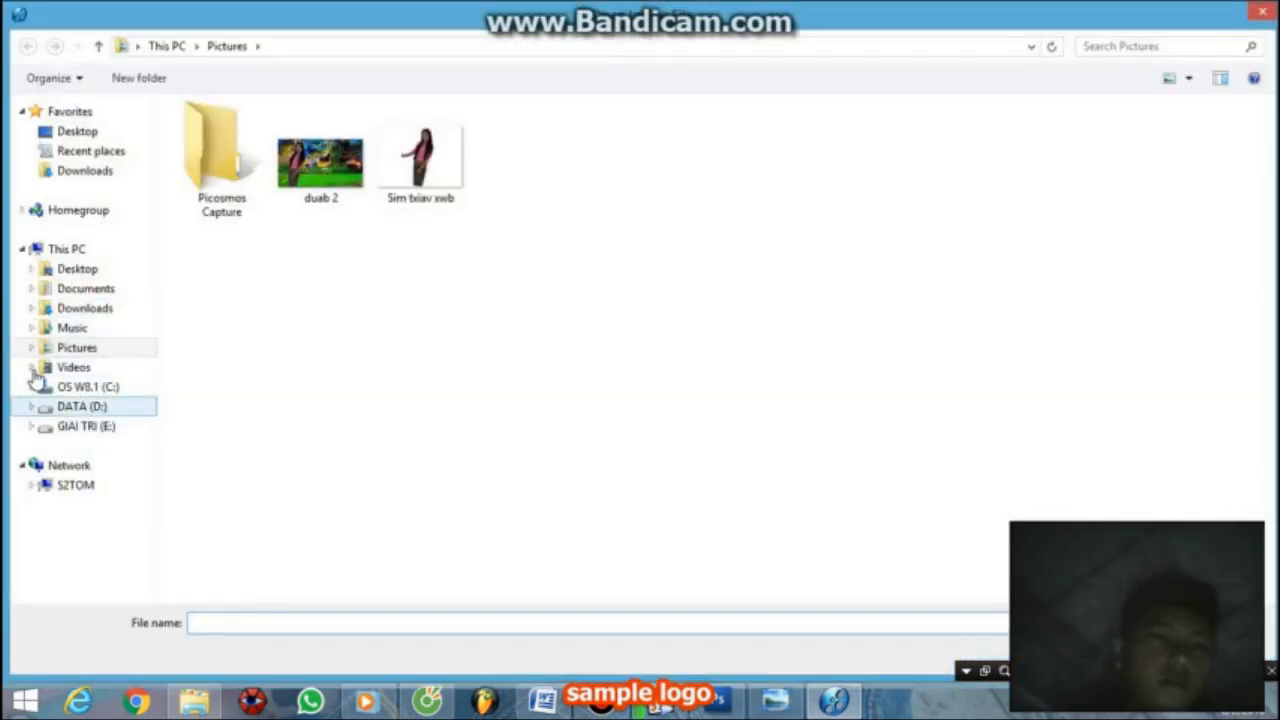
{"action": "left_click", "coordinate": [86, 424]}
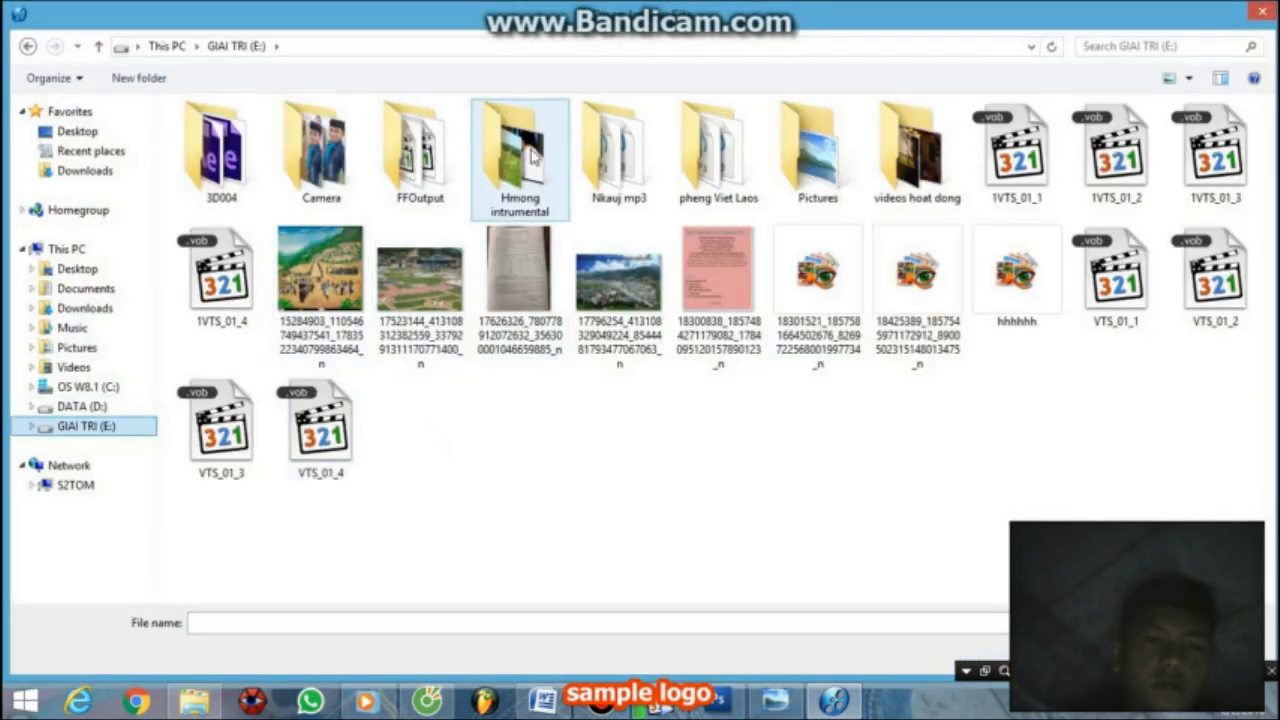
{"action": "double_click", "coordinate": [828, 156]}
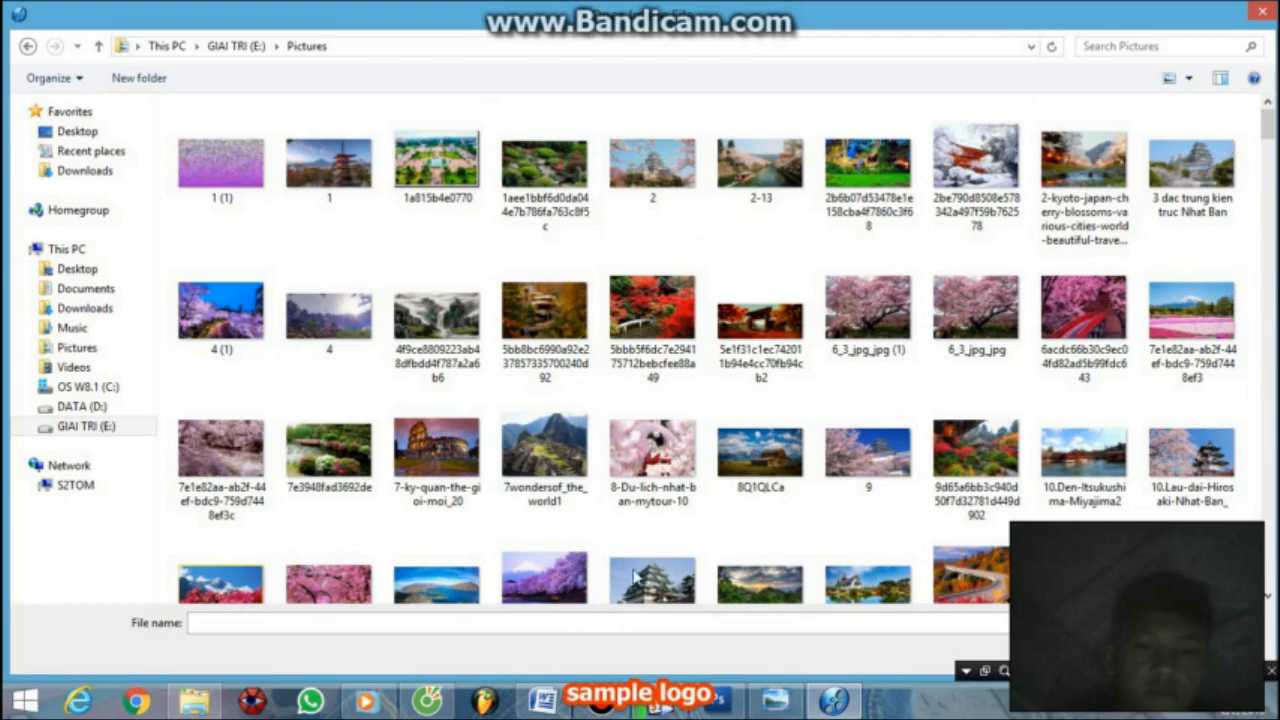
{"action": "left_click", "coordinate": [1173, 448]}
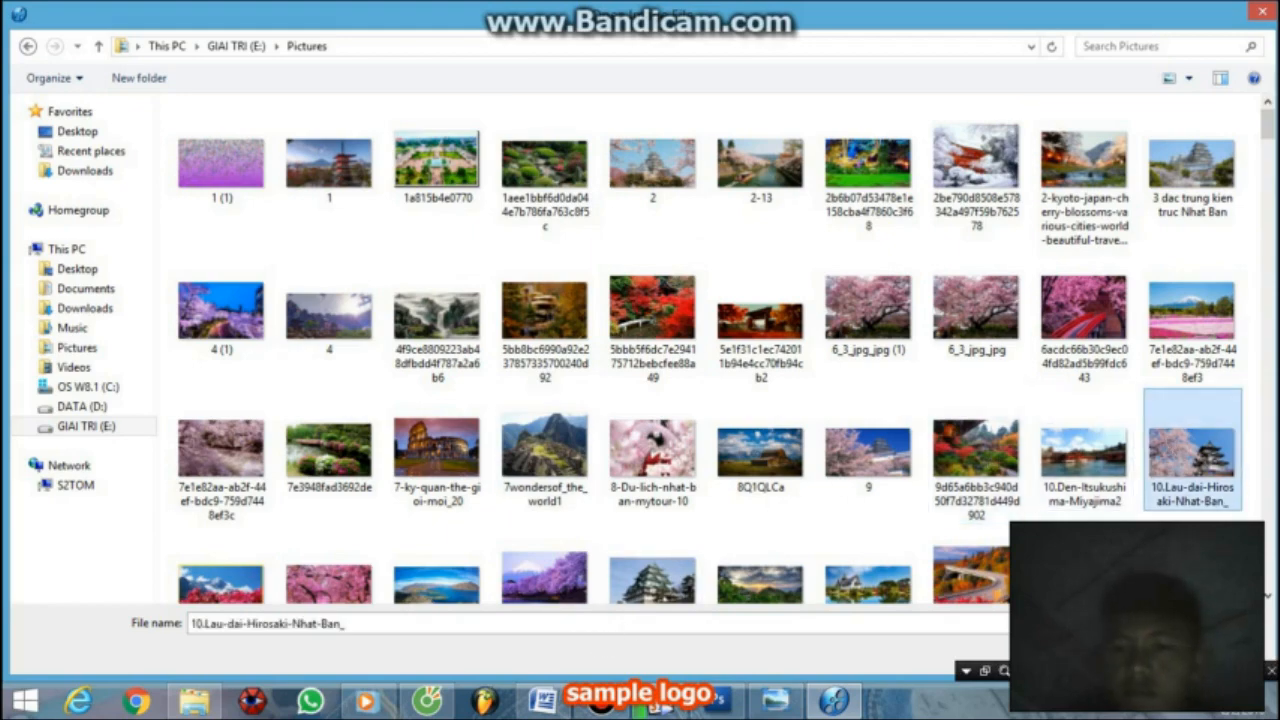
{"action": "left_click", "coordinate": [1130, 655]}
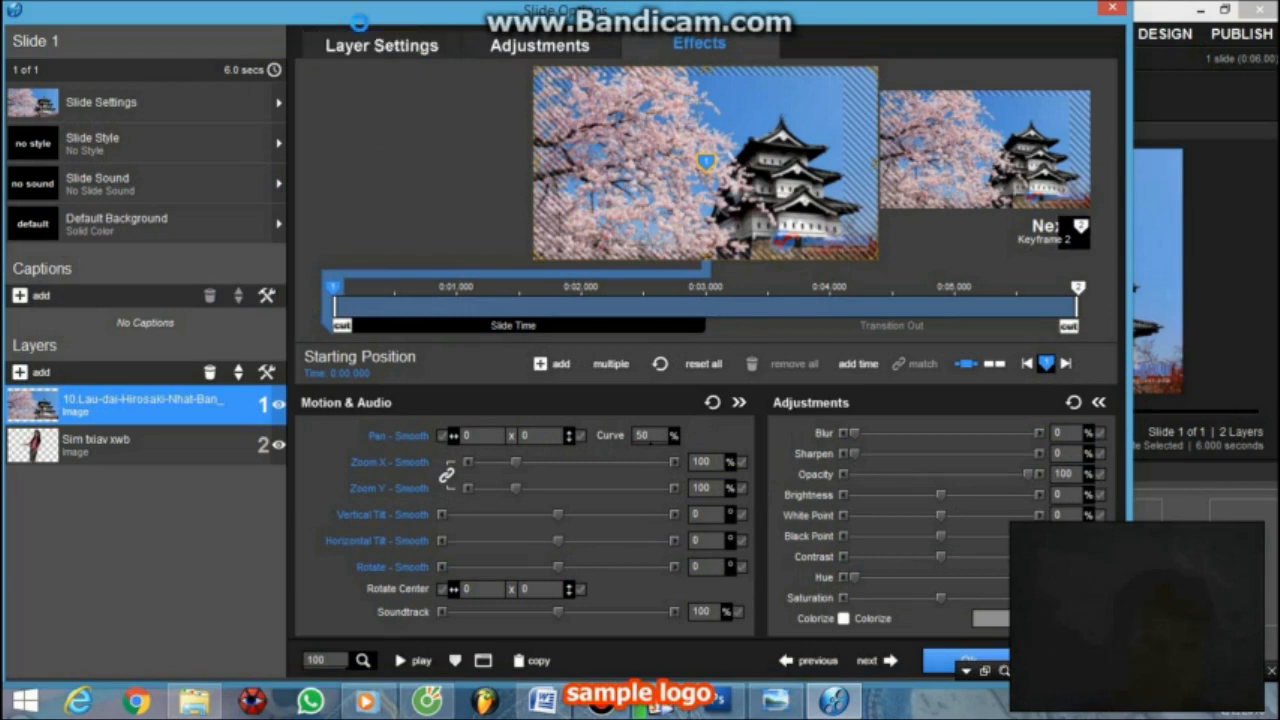
{"action": "left_click", "coordinate": [360, 32]}
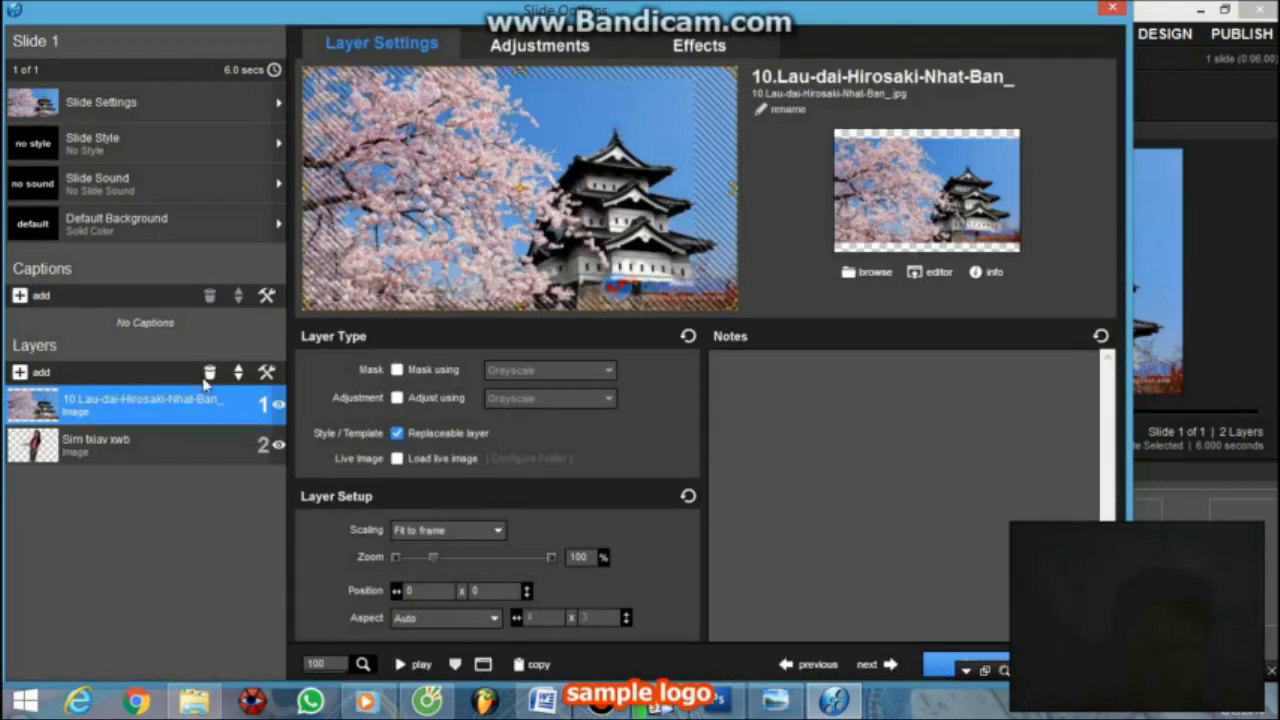
{"action": "left_click_drag", "start_coordinate": [196, 380], "coordinate": [189, 464]}
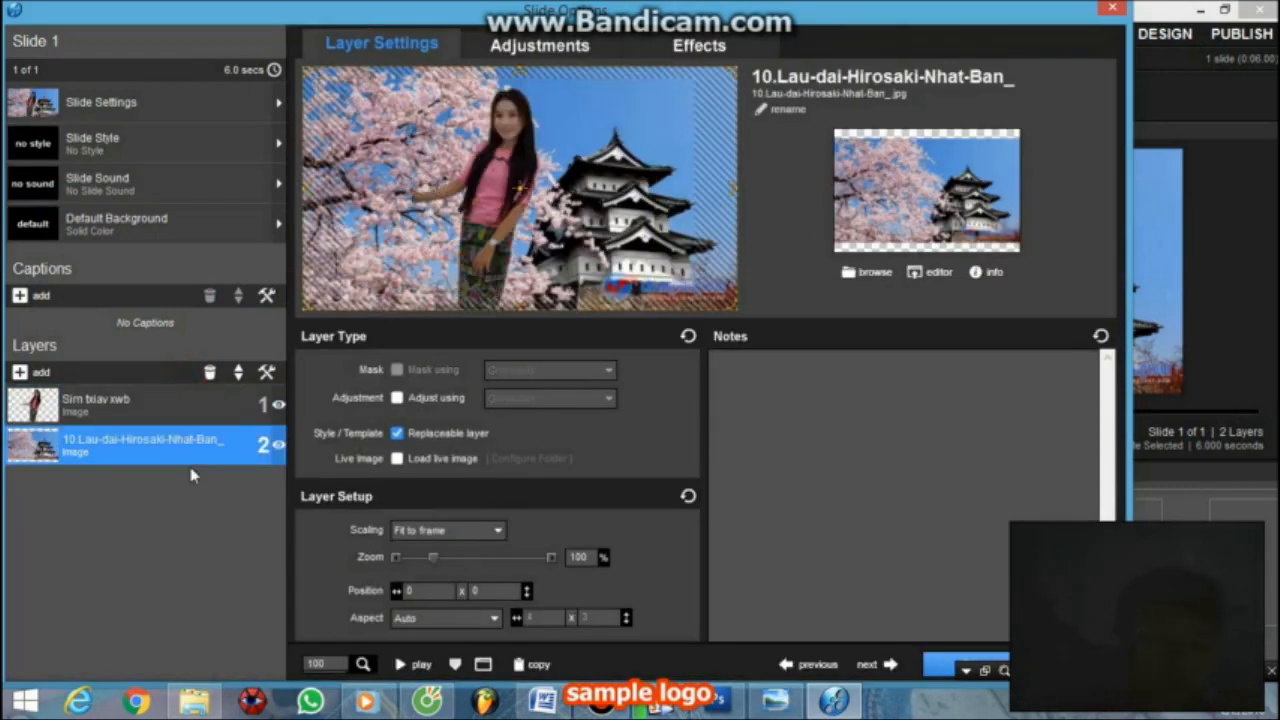
Move the woman's starting position to the left side of the slide, at about -35 x 8.
{"action": "left_click", "coordinate": [155, 398]}
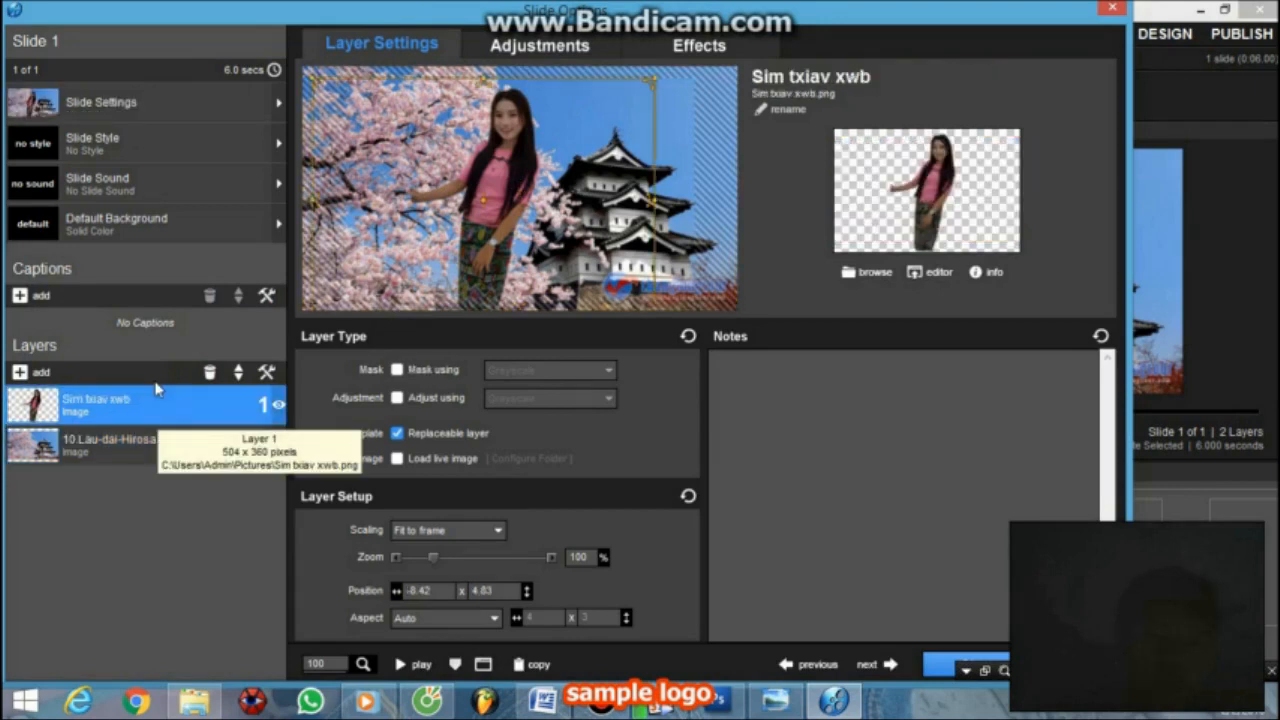
{"action": "left_click", "coordinate": [713, 44]}
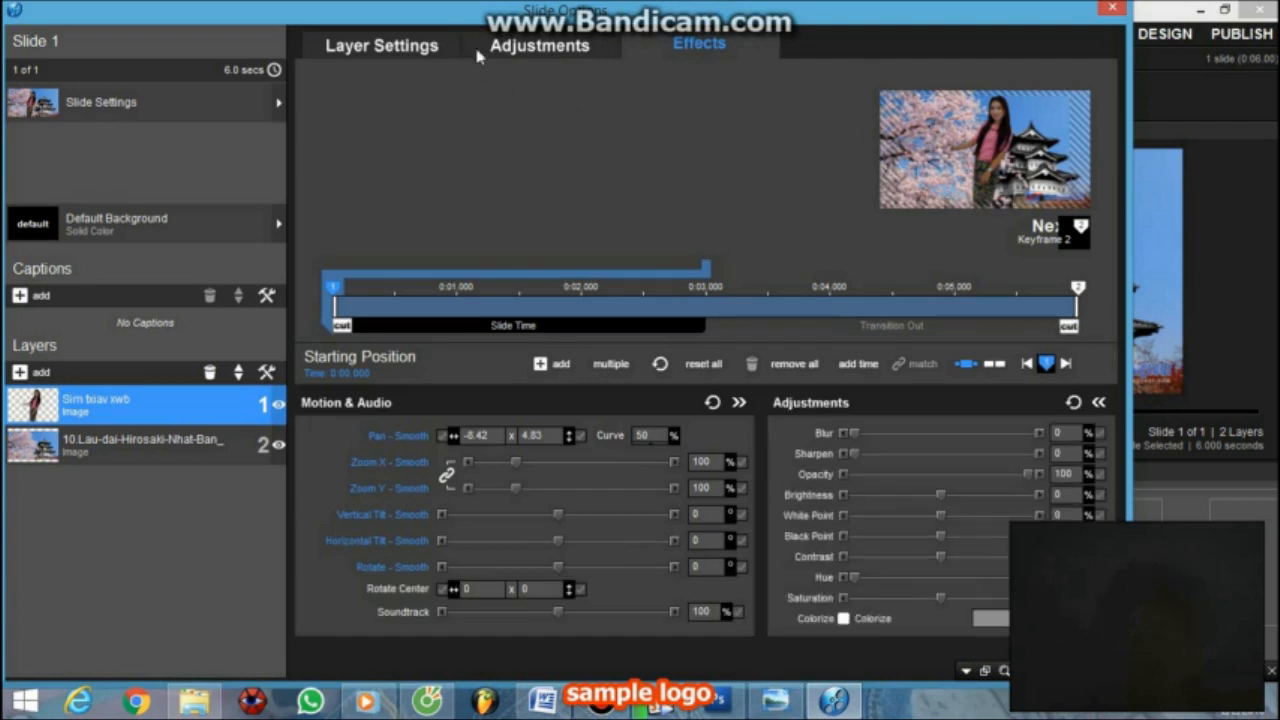
{"action": "left_click", "coordinate": [426, 45]}
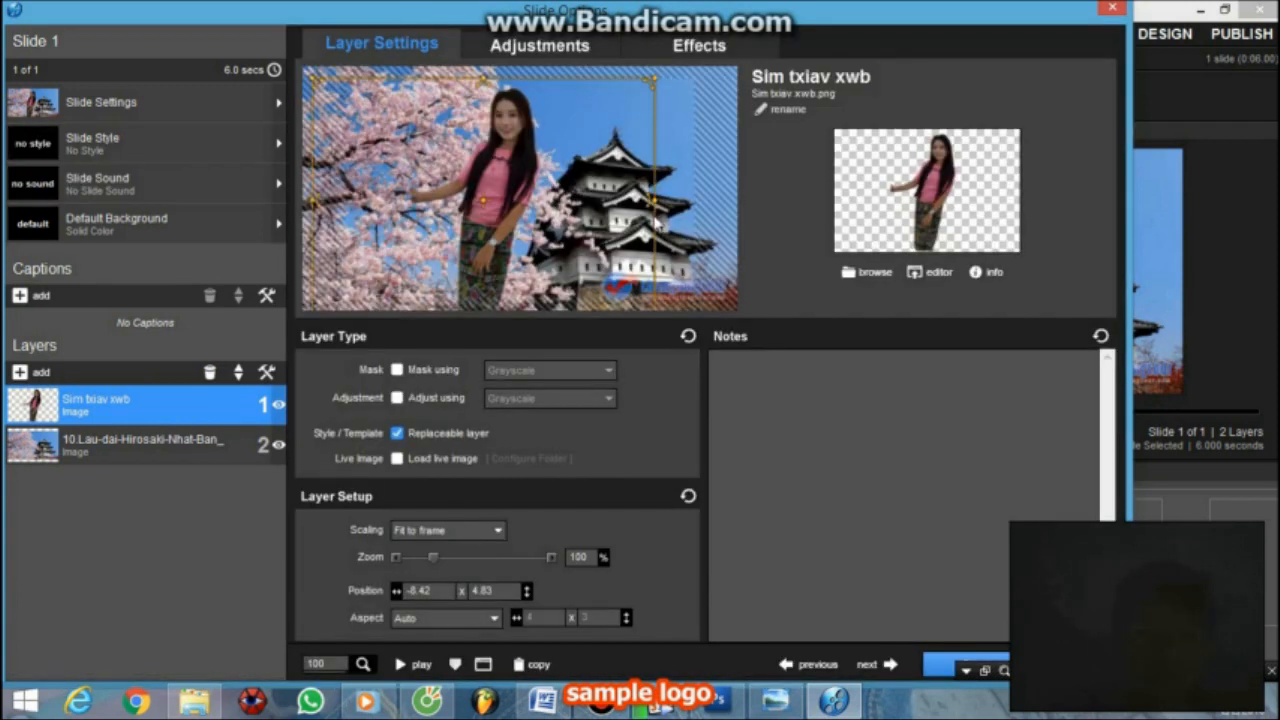
{"action": "left_click_drag", "start_coordinate": [568, 190], "coordinate": [450, 188]}
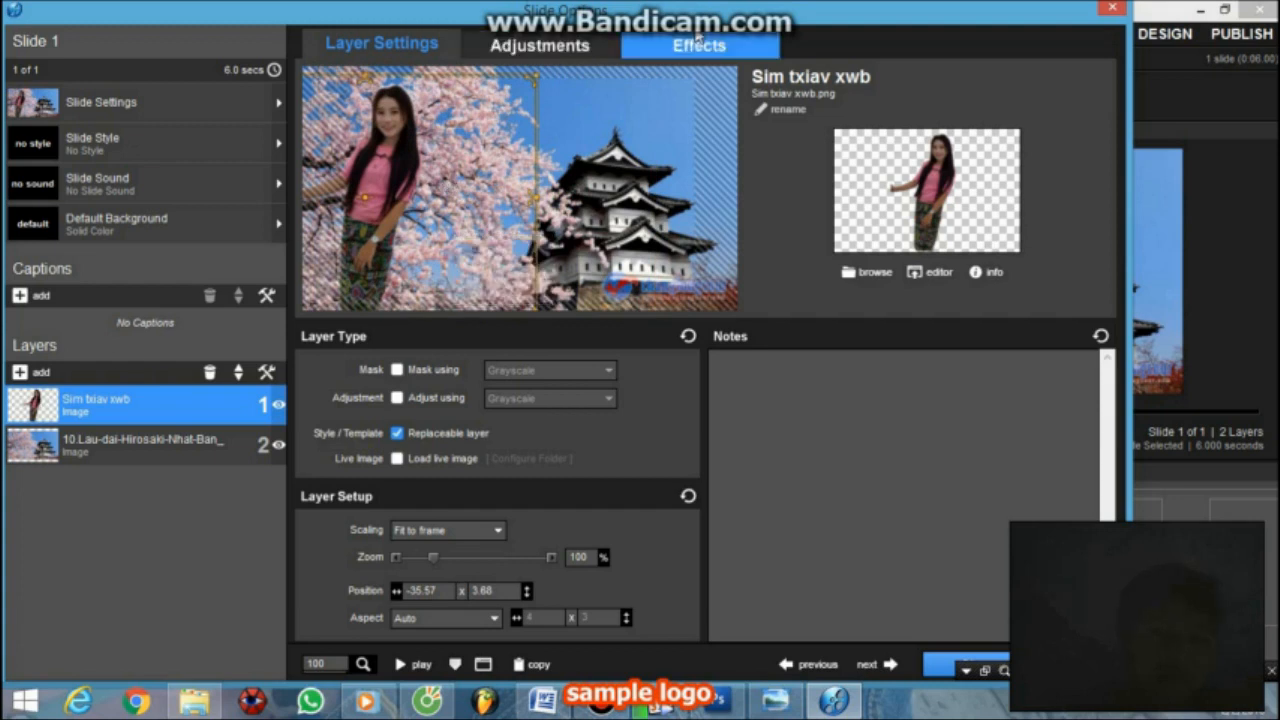
{"action": "left_click", "coordinate": [742, 40]}
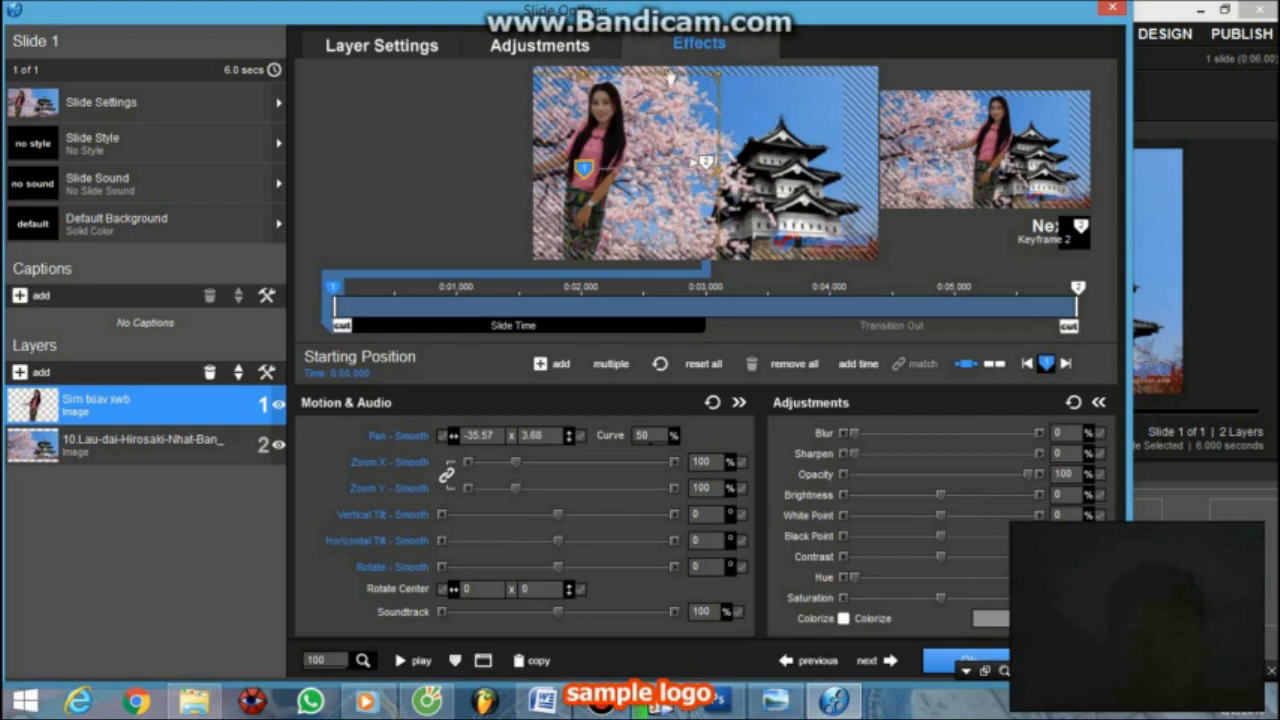
{"action": "mouse_move", "coordinate": [678, 122]}
{"action": "left_mouse_down"}
{"action": "mouse_move", "coordinate": [706, 130]}
{"action": "mouse_move", "coordinate": [680, 134]}
{"action": "left_mouse_up"}
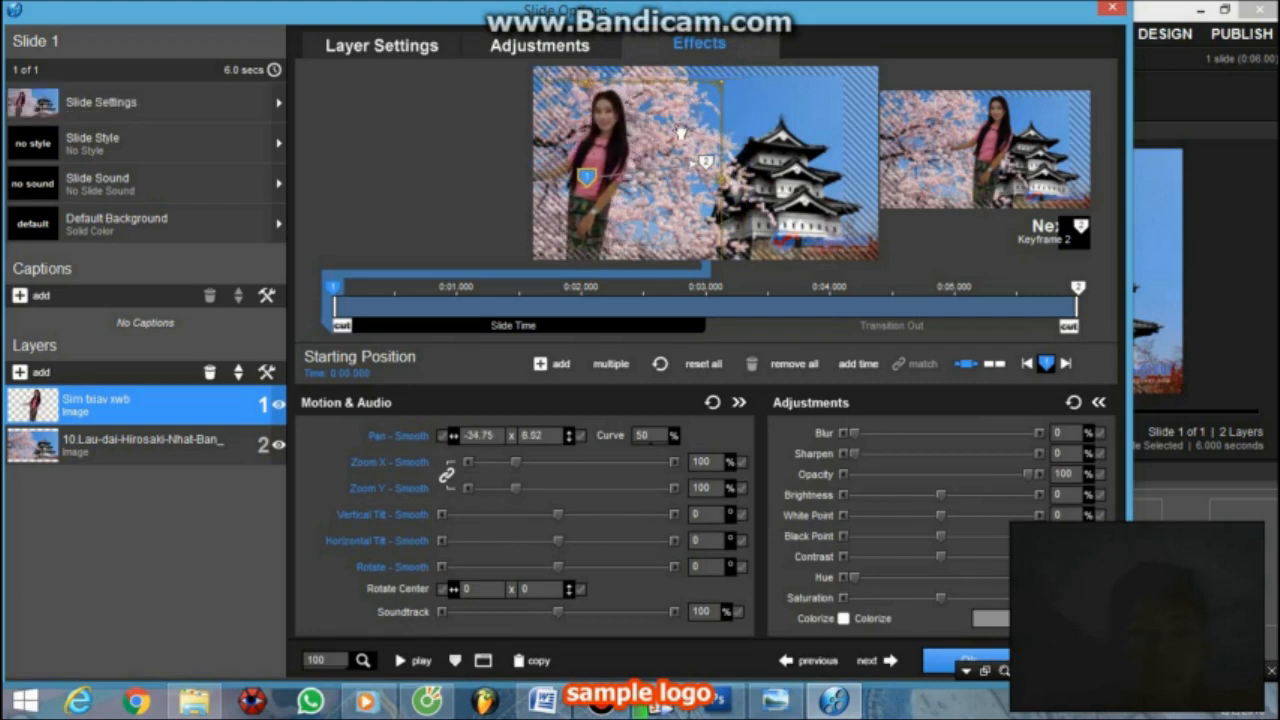
Enlarge the woman to 187% in the starting keyframe and reposition her at about -25 x 37.
{"action": "left_click", "coordinate": [718, 57]}
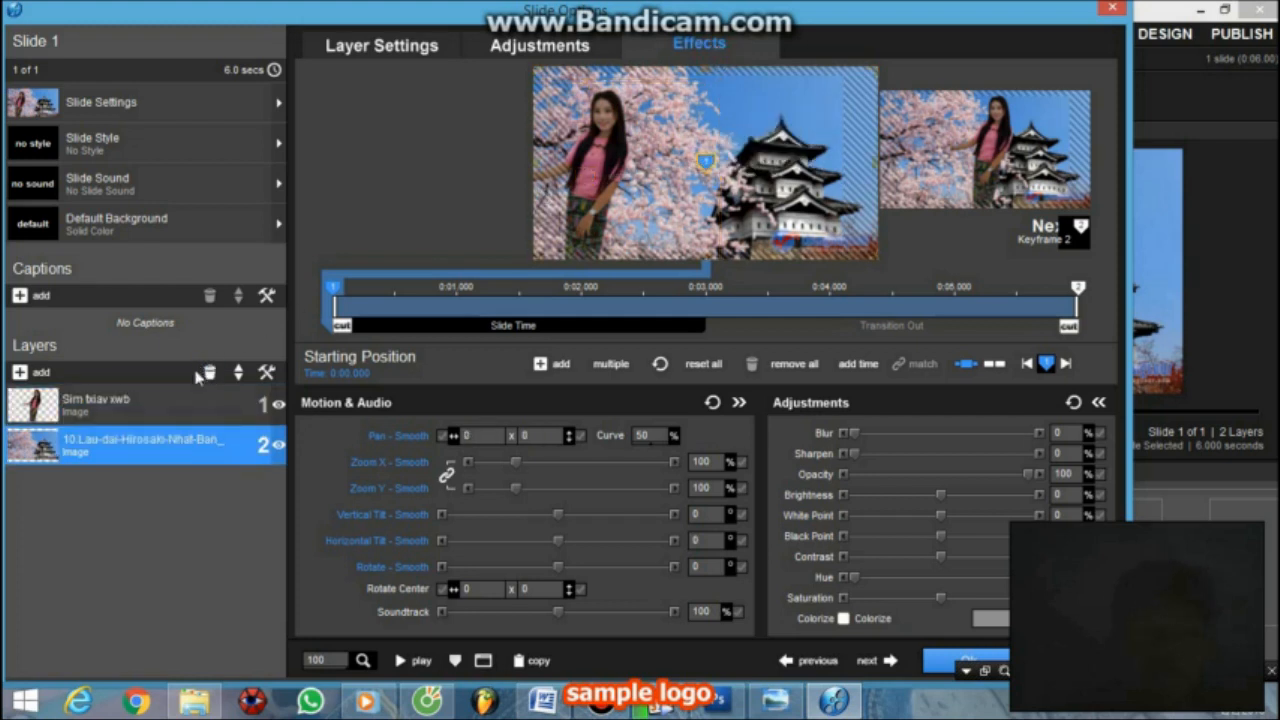
{"action": "left_click", "coordinate": [200, 402]}
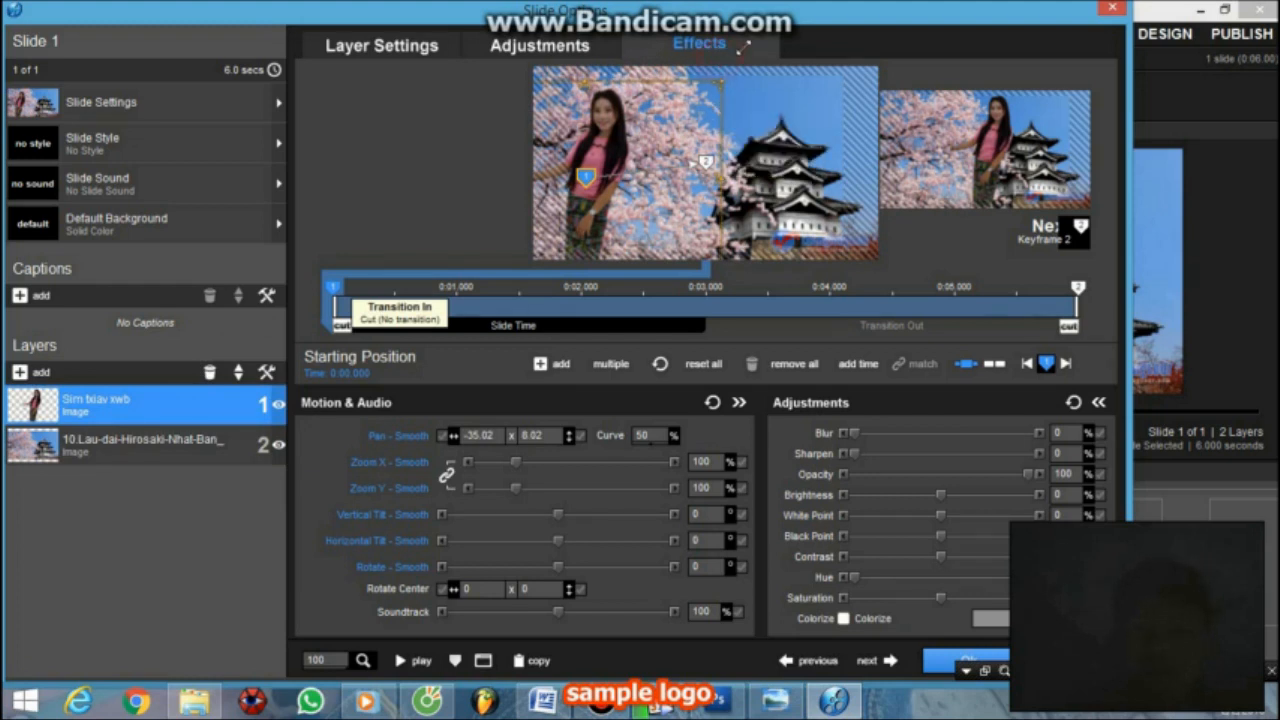
{"action": "scroll", "coordinate": [665, 115], "scroll_direction": "up", "scroll_amount": 7}
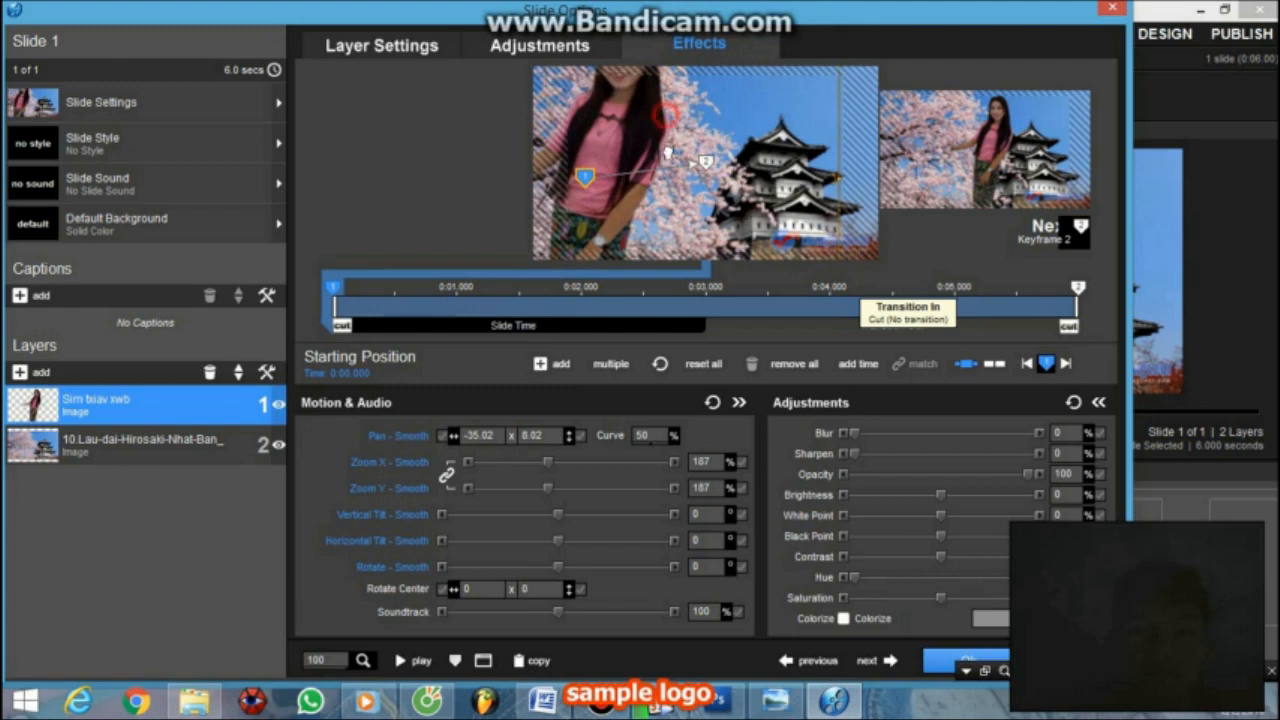
{"action": "left_click_drag", "start_coordinate": [667, 149], "coordinate": [669, 168]}
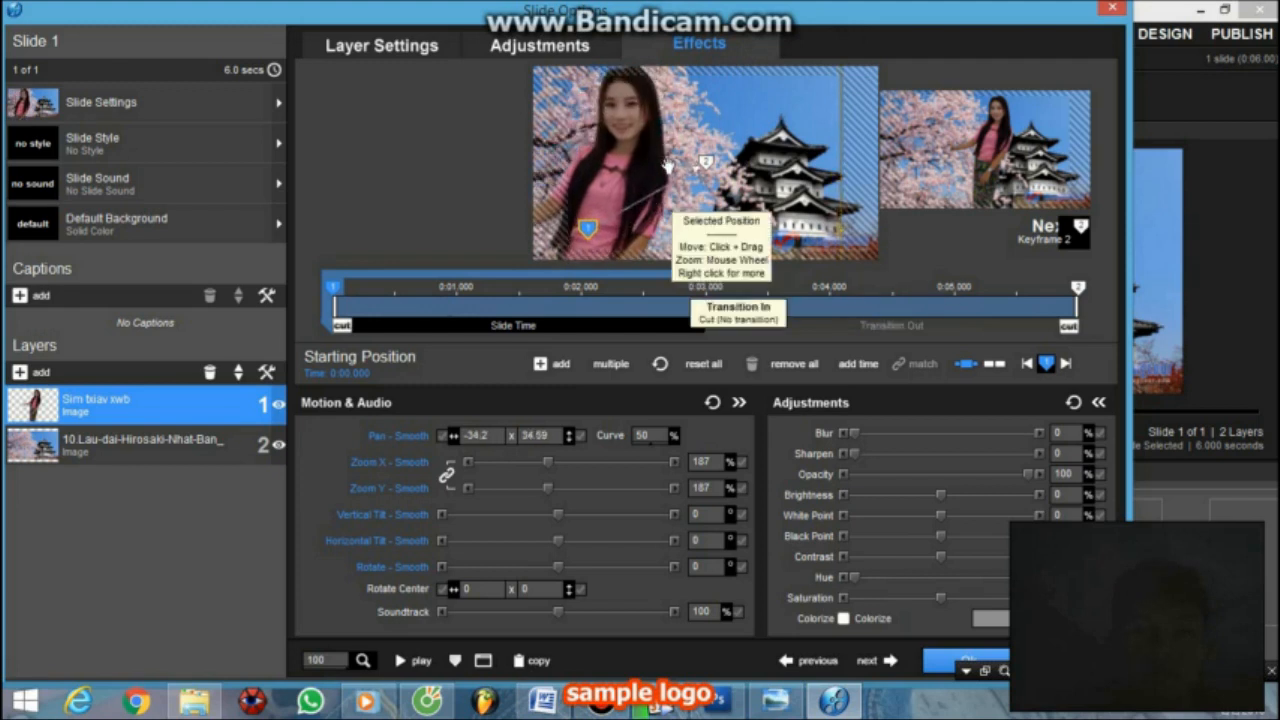
{"action": "left_click_drag", "start_coordinate": [656, 160], "coordinate": [685, 165]}
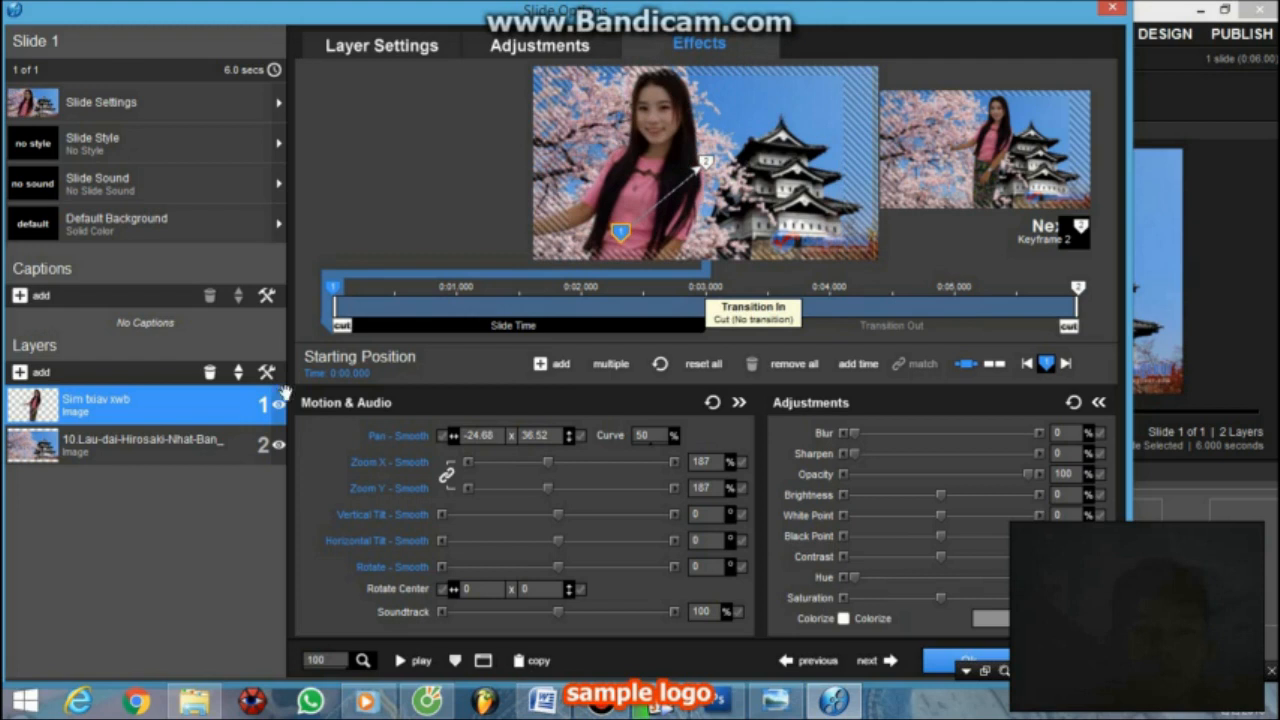
Enlarge the castle background to 160% in the ending keyframe and shift it to about -7 x -22.
{"action": "left_click", "coordinate": [142, 440]}
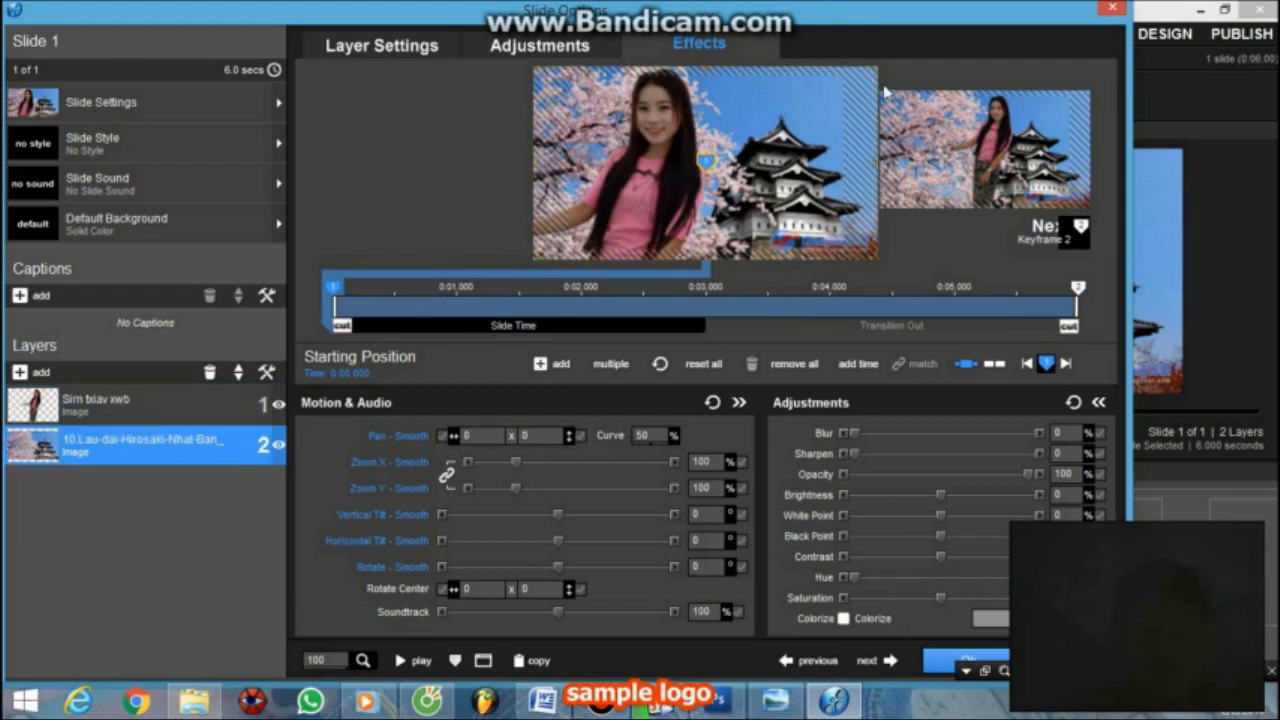
{"action": "left_click", "coordinate": [875, 45]}
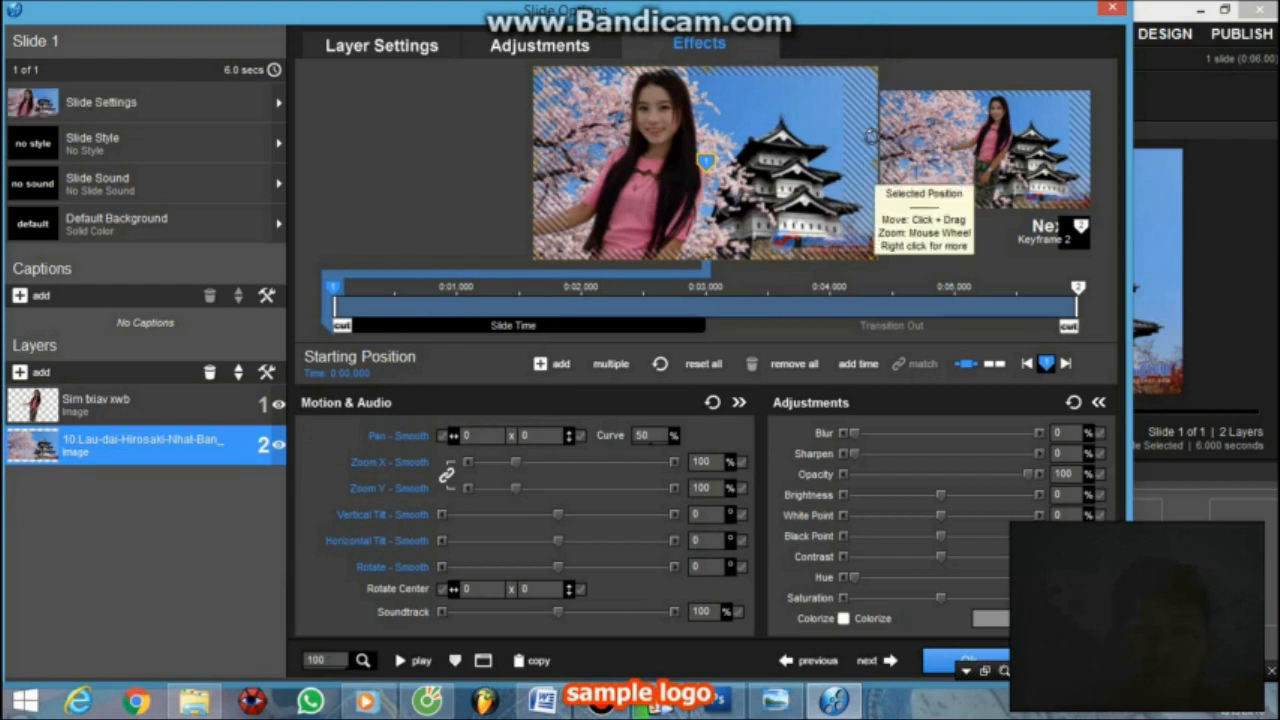
{"action": "left_click", "coordinate": [874, 136]}
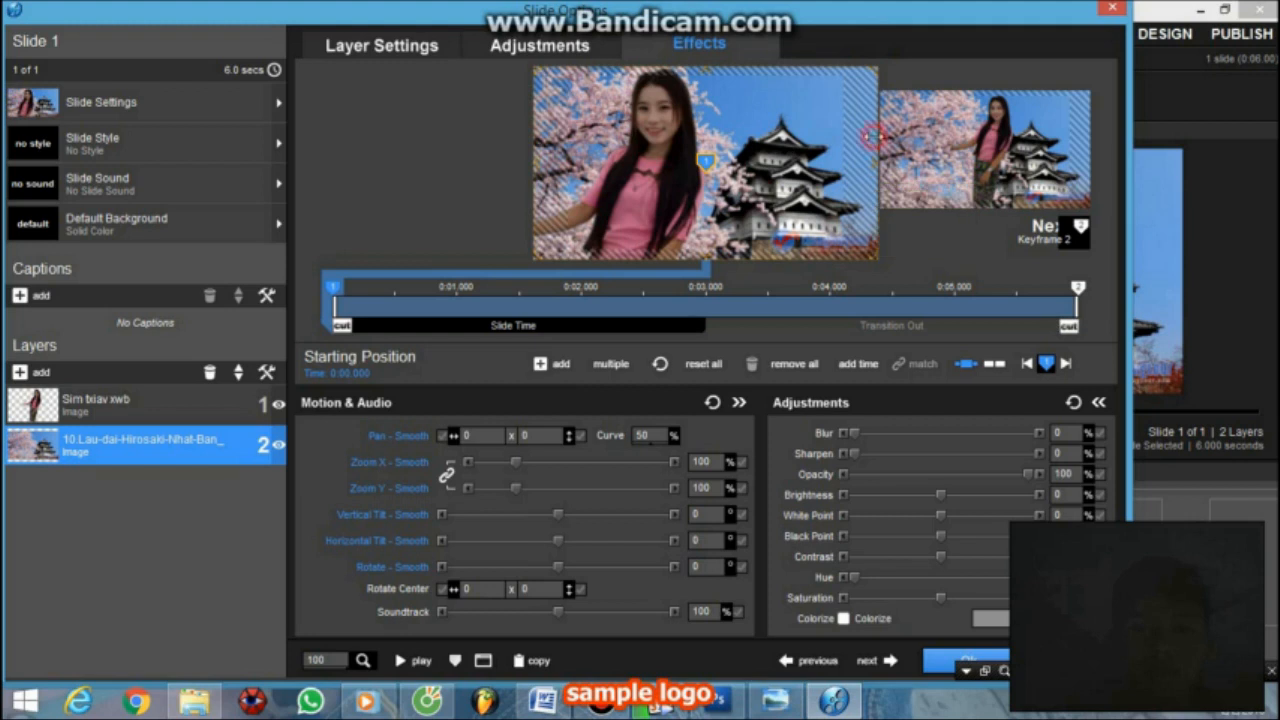
{"action": "left_click", "coordinate": [965, 145]}
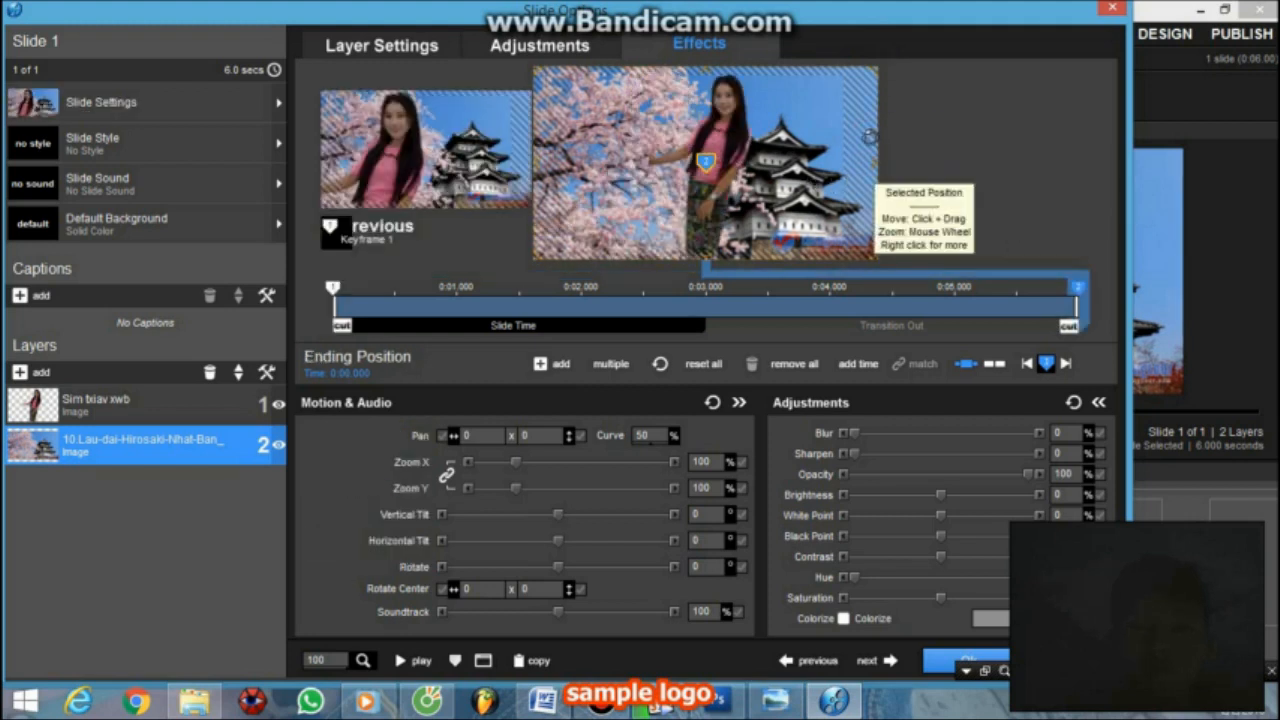
{"action": "mouse_move", "coordinate": [722, 134]}
{"action": "left_mouse_down"}
{"action": "mouse_move", "coordinate": [750, 135]}
{"action": "mouse_move", "coordinate": [700, 132]}
{"action": "mouse_move", "coordinate": [722, 137]}
{"action": "left_mouse_up"}
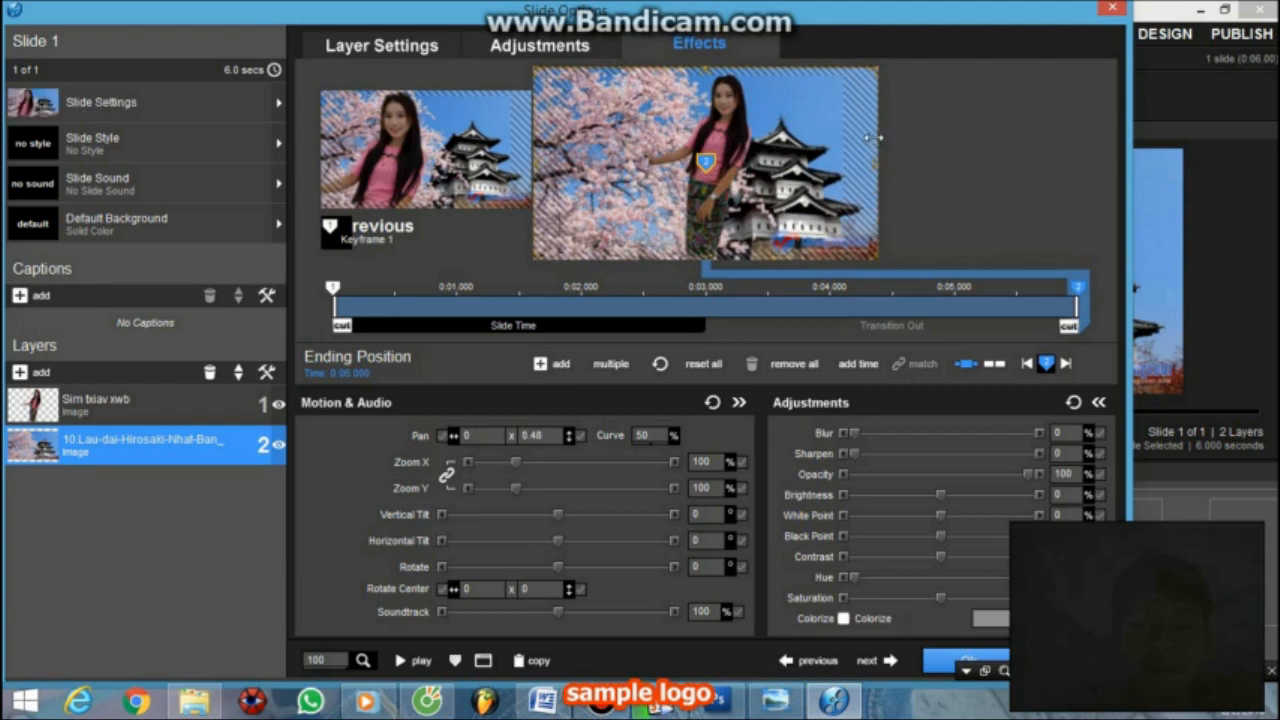
{"action": "left_click_drag", "start_coordinate": [907, 137], "coordinate": [981, 130]}
{"action": "left_click_drag", "start_coordinate": [856, 163], "coordinate": [832, 122]}
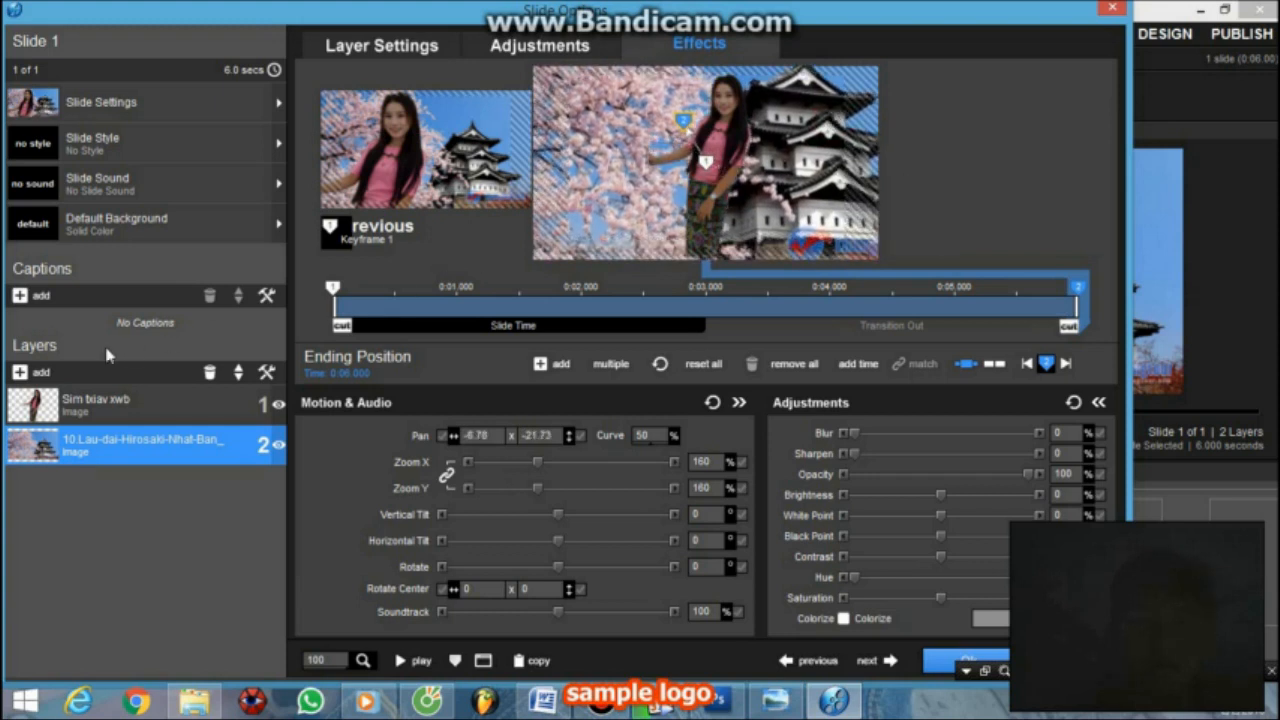
Move the woman's ending position to the left side of the slide, at about -35 x 5, and play the slide preview.
{"action": "left_click", "coordinate": [125, 392]}
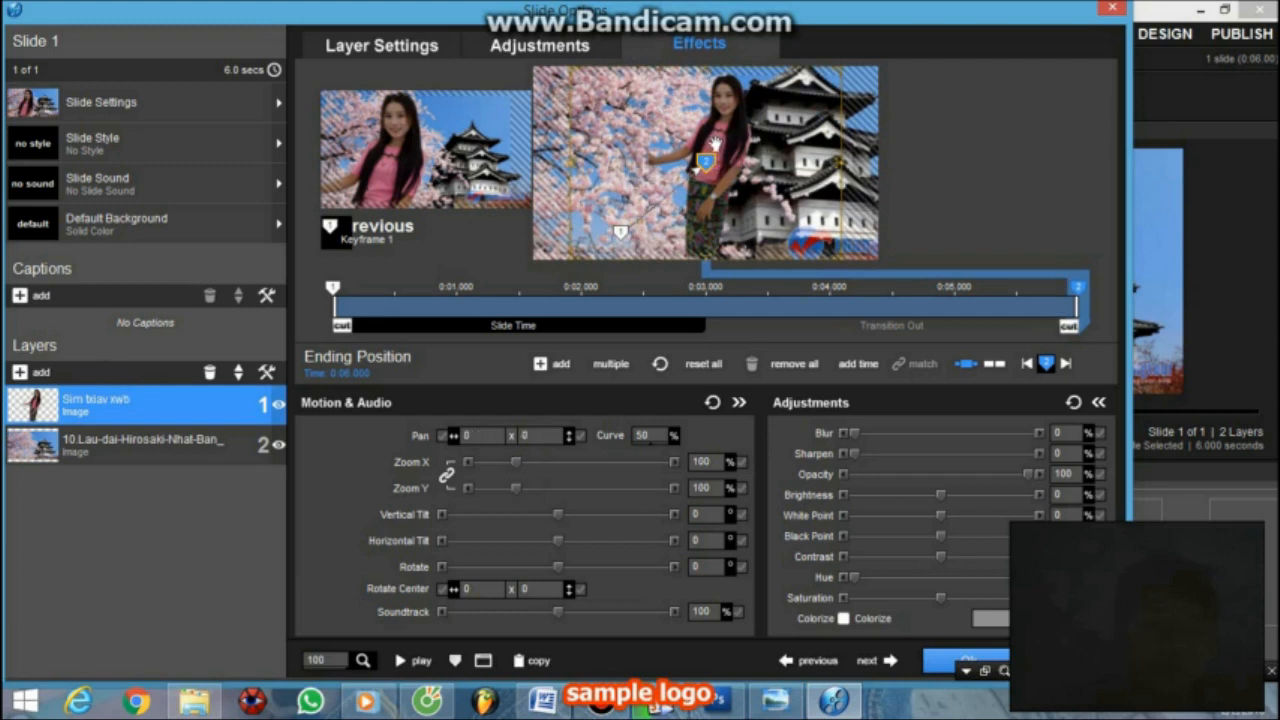
{"action": "left_click_drag", "start_coordinate": [697, 172], "coordinate": [588, 174]}
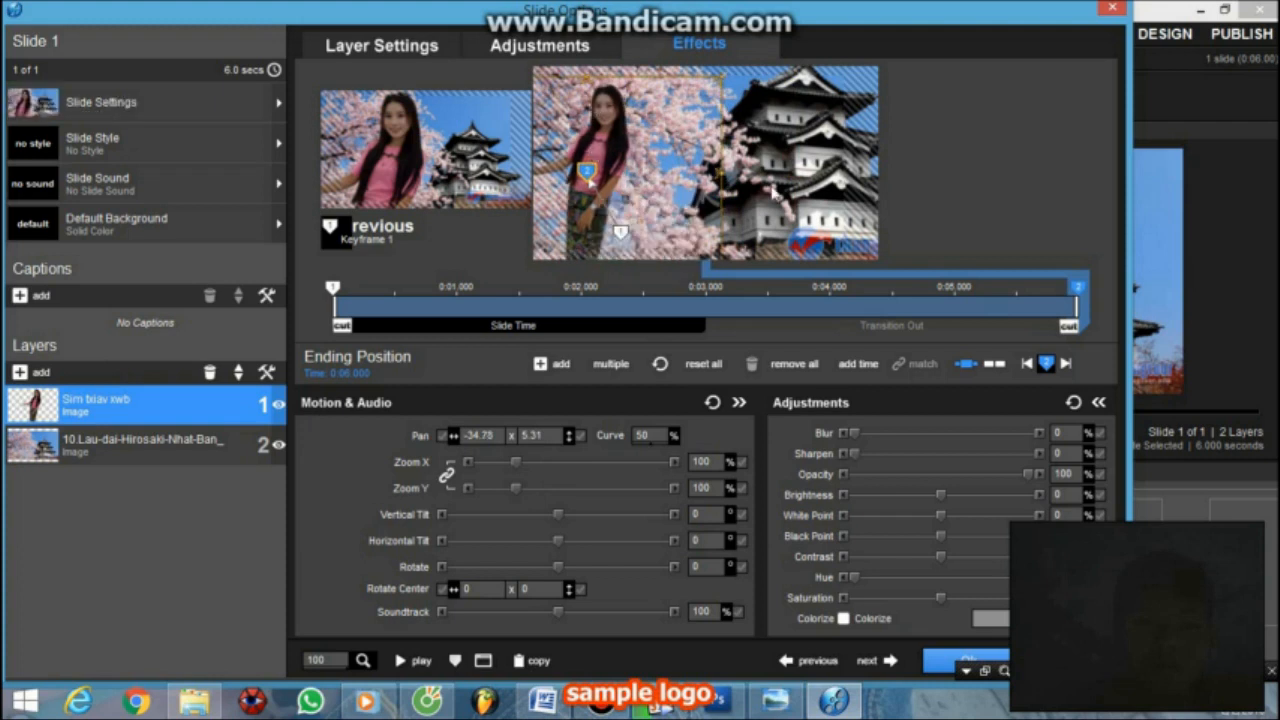
{"action": "left_click", "coordinate": [410, 660]}
Reduce the woman to 131% in the starting keyframe and move her left and up to about -35 x 20.
{"action": "left_click", "coordinate": [430, 165]}
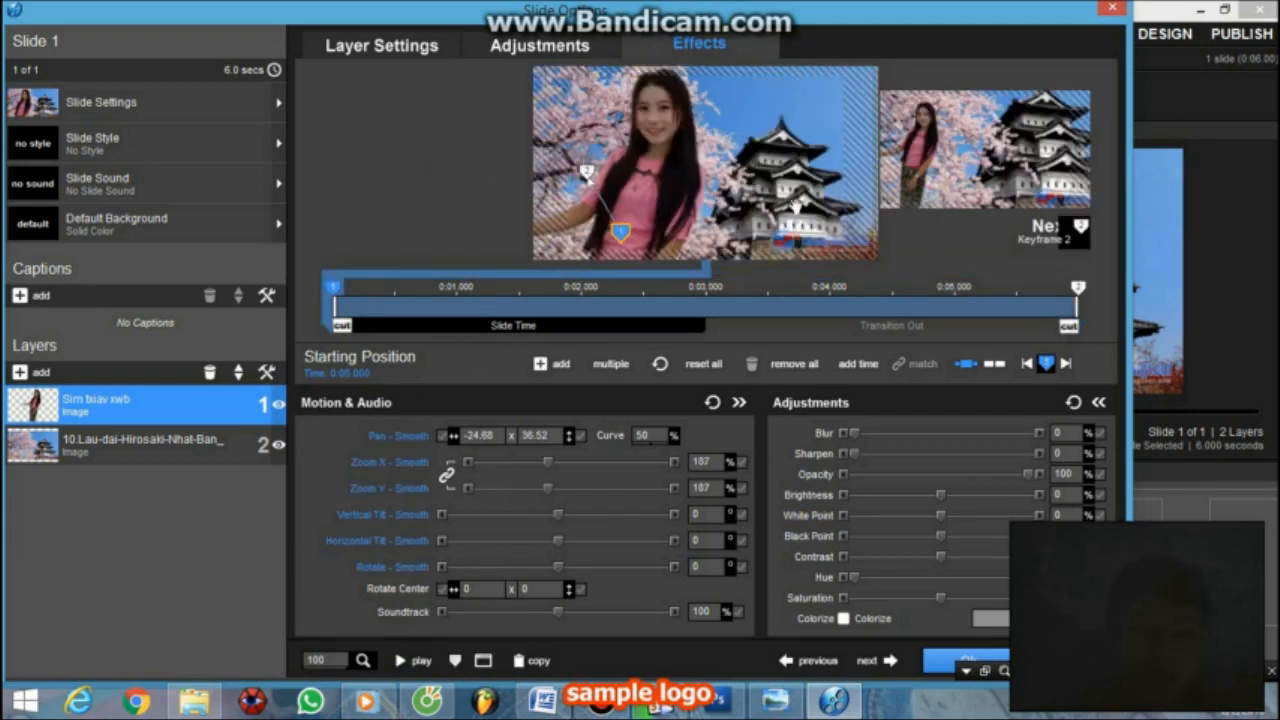
{"action": "left_click_drag", "start_coordinate": [868, 208], "coordinate": [793, 203]}
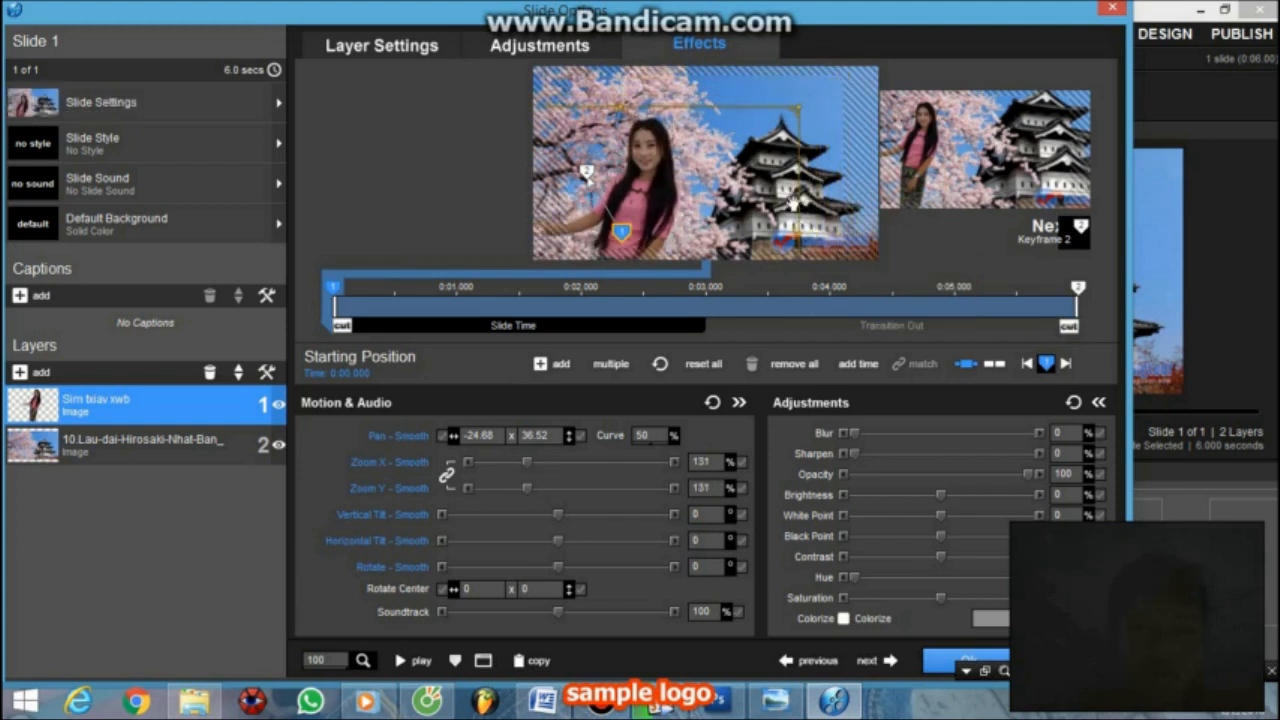
{"action": "left_click_drag", "start_coordinate": [675, 203], "coordinate": [639, 170]}
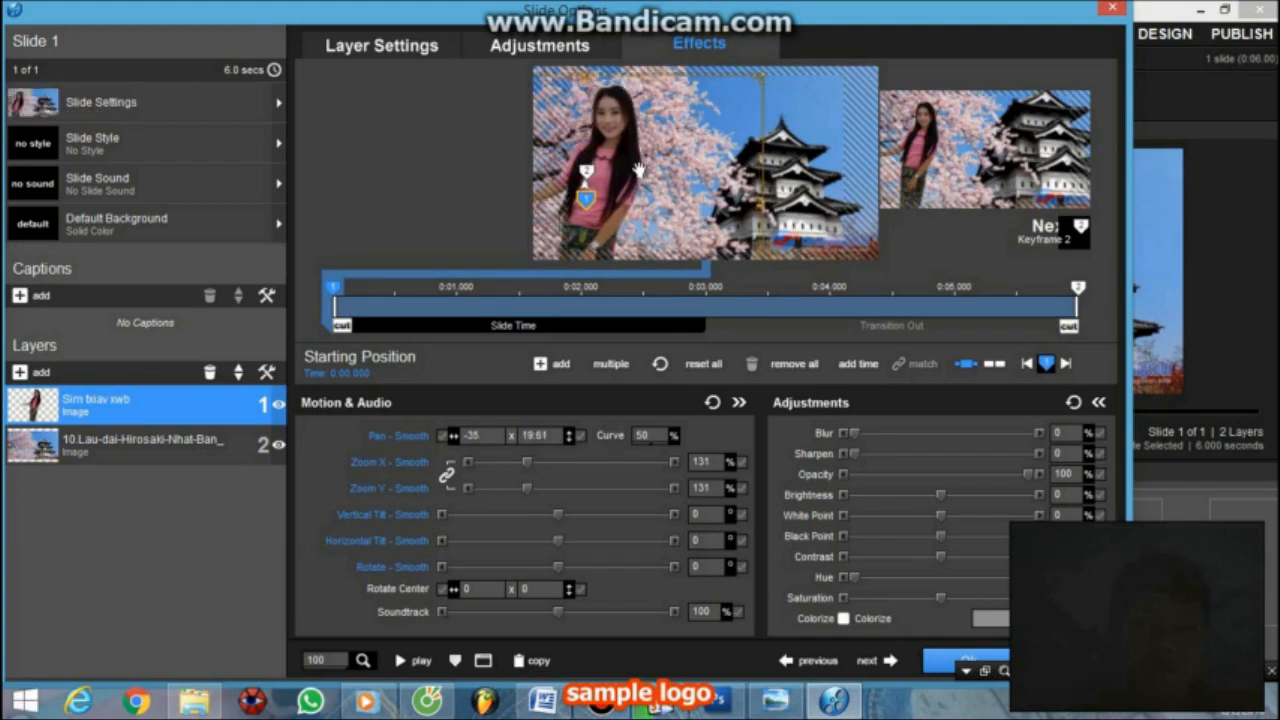
Check the woman's ending keyframe and apply the slide's effect changes.
{"action": "left_click", "coordinate": [1046, 145]}
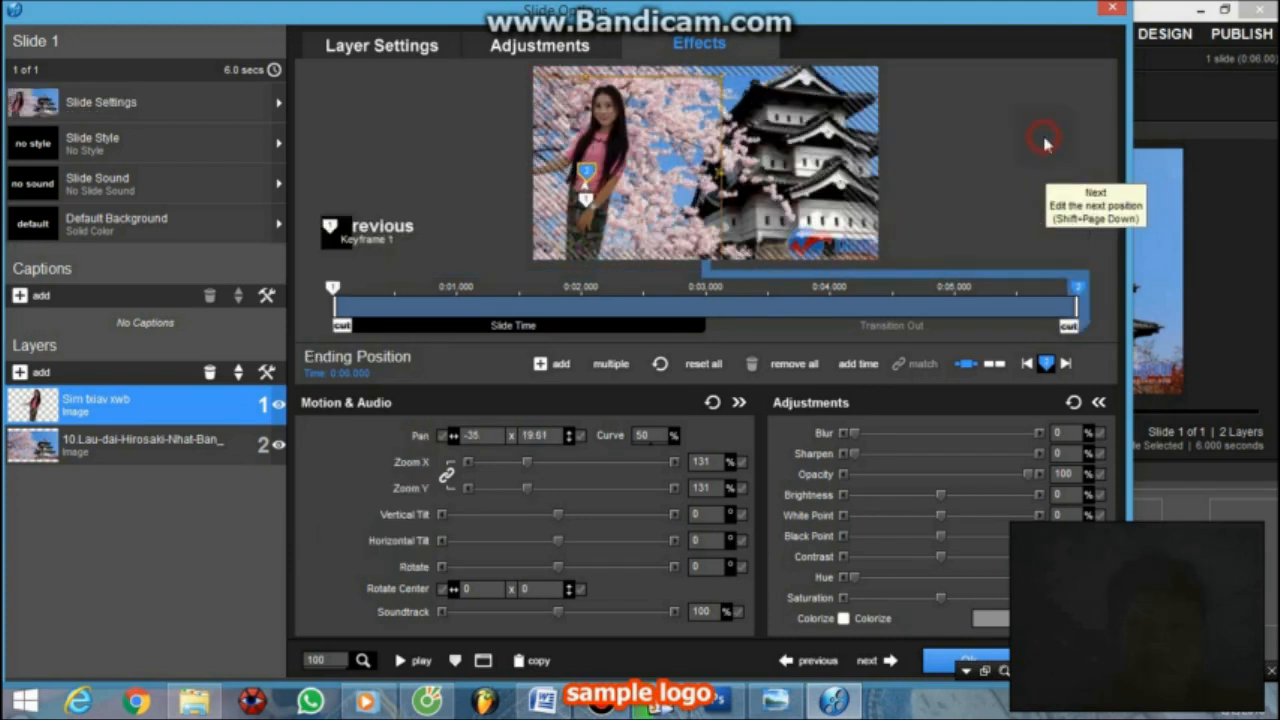
{"action": "left_click", "coordinate": [950, 658]}
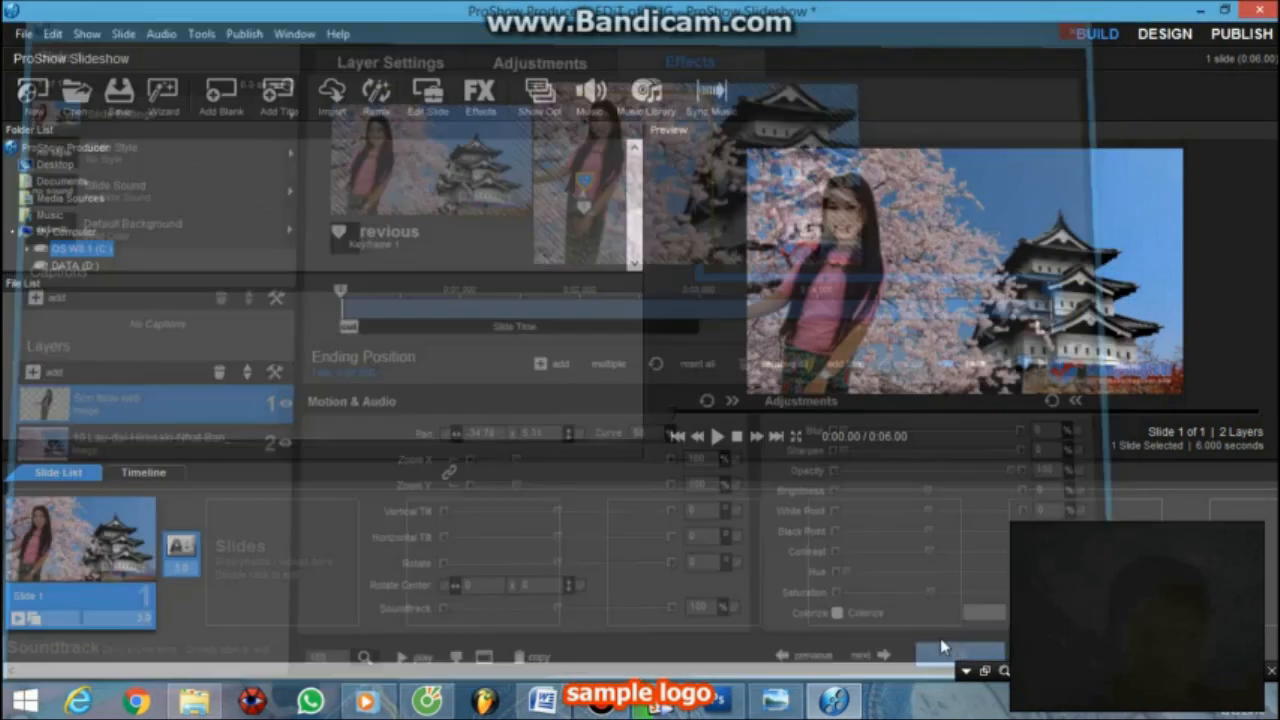
Set the castle slide's duration to 12 seconds and play the show preview.
{"action": "left_click", "coordinate": [140, 617]}
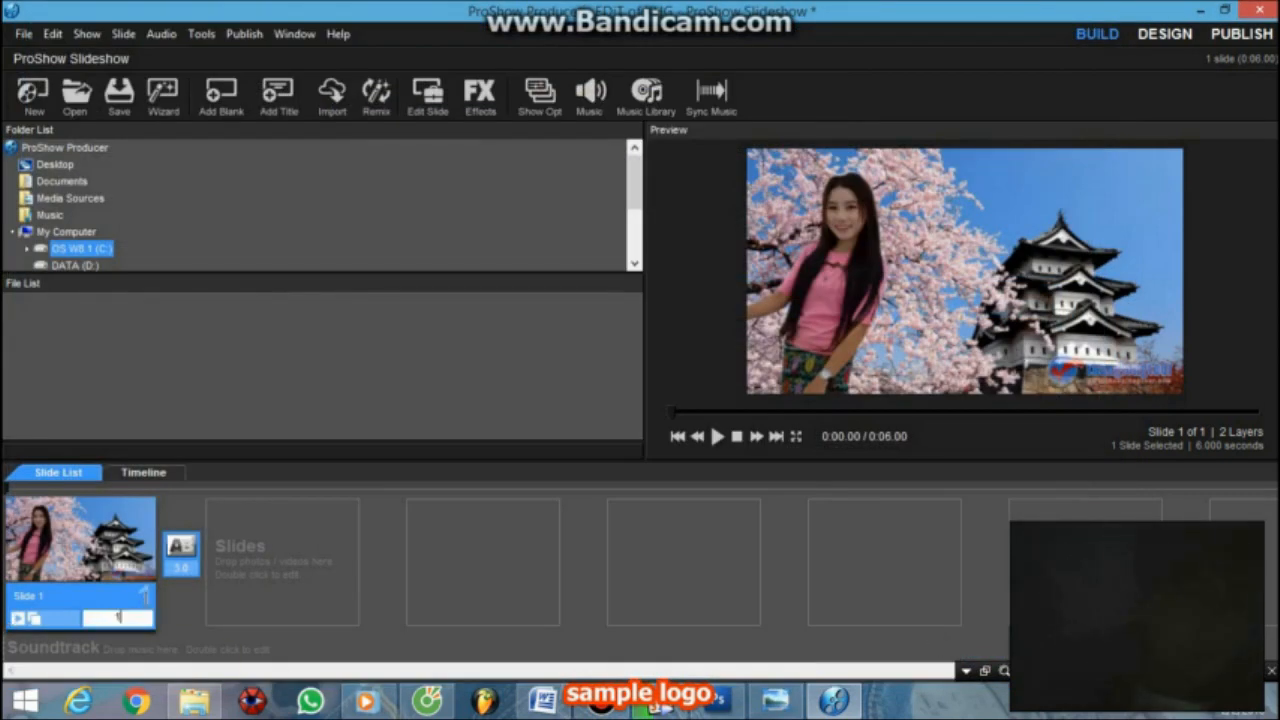
{"action": "key", "text": "Return"}
{"action": "type", "text": "12"}
{"action": "key", "text": "Return"}
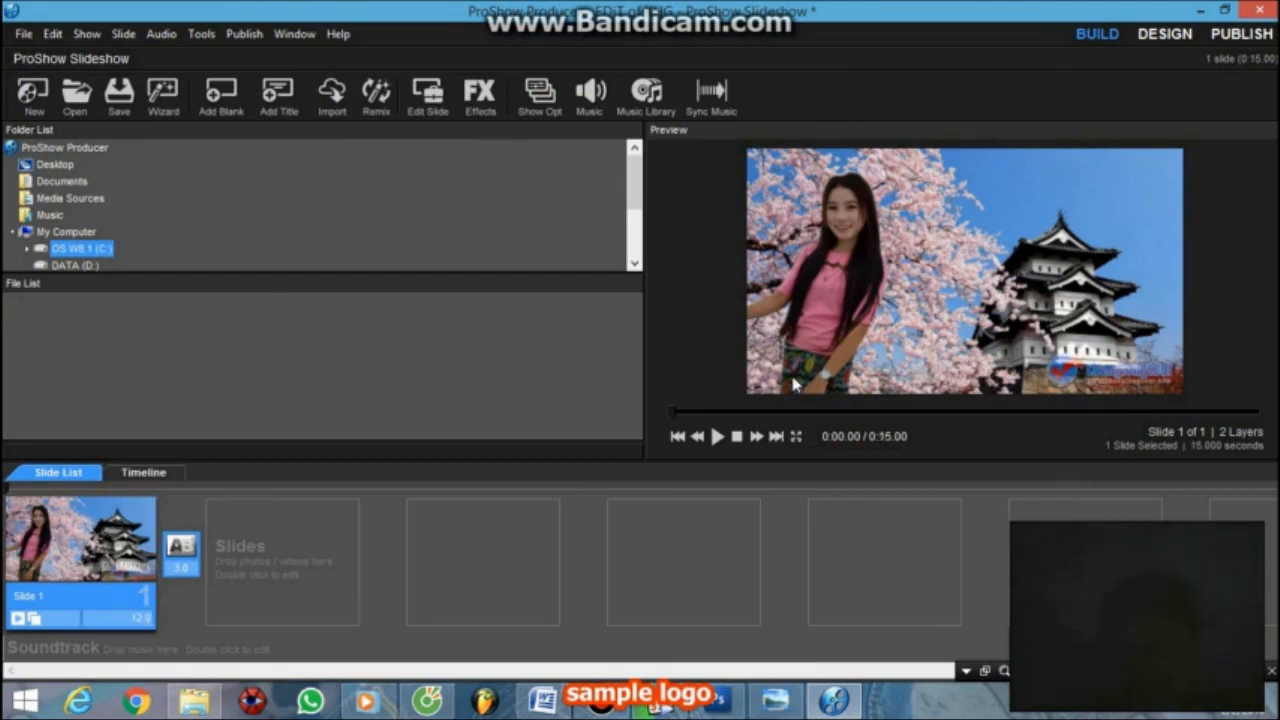
{"action": "left_click", "coordinate": [719, 421]}
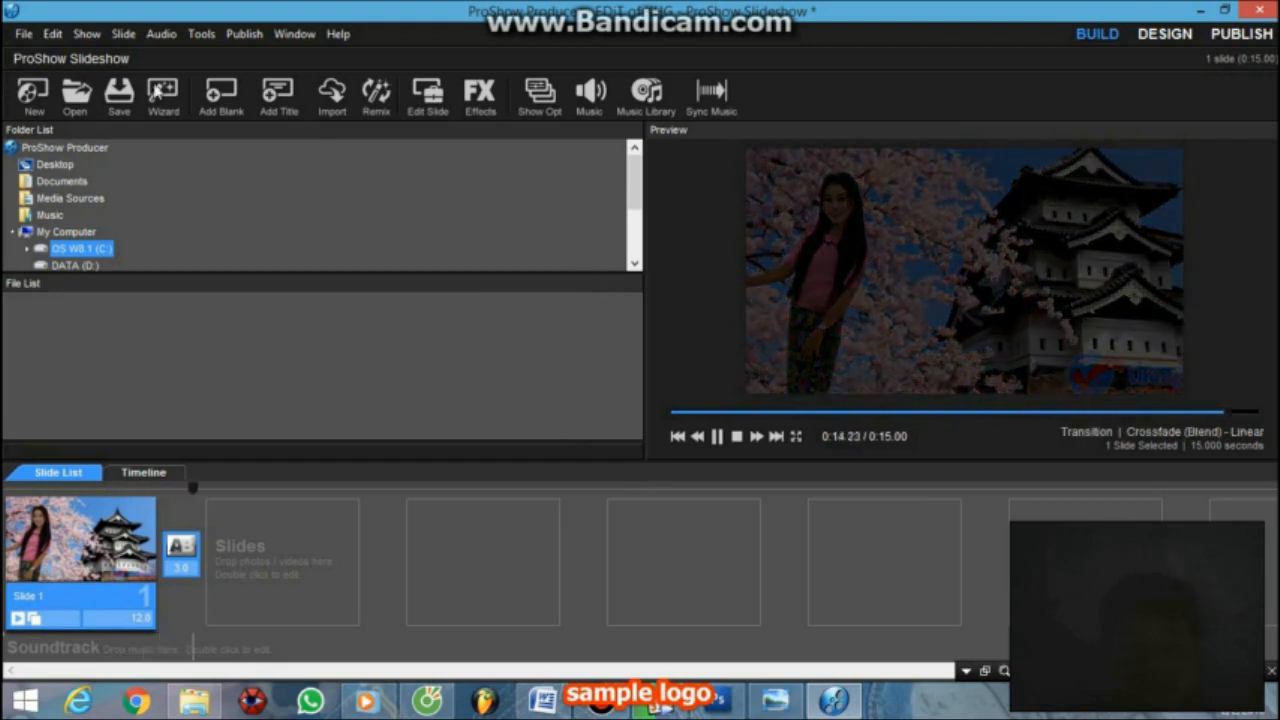
Add a blank slide and insert the image "duab 2" from the Pictures folder as its layer.
{"action": "left_click", "coordinate": [222, 82]}
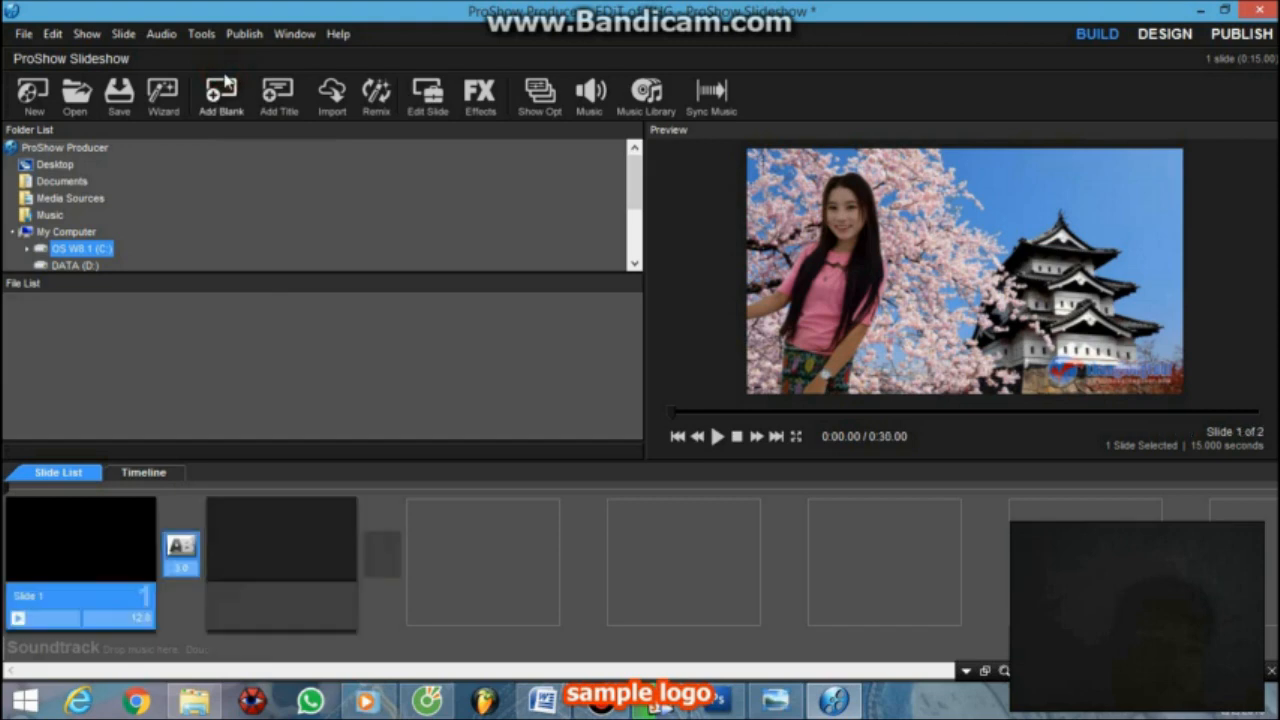
{"action": "double_click", "coordinate": [82, 553]}
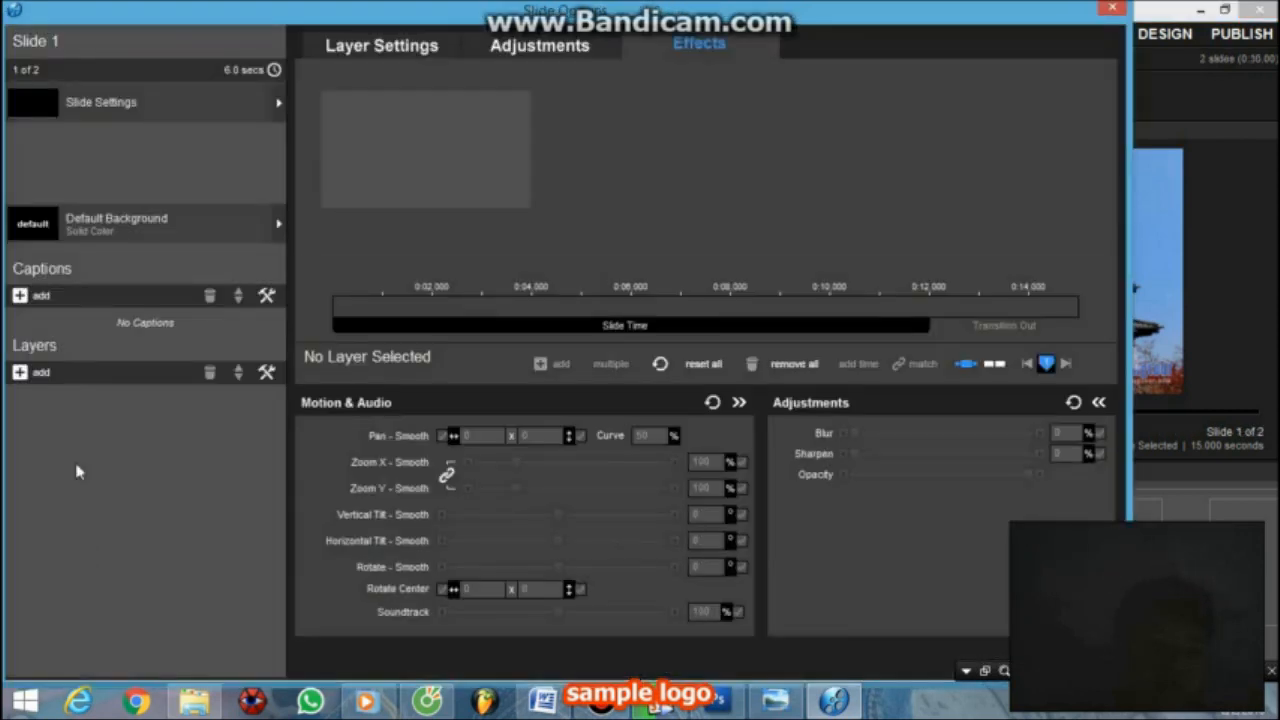
{"action": "left_click", "coordinate": [40, 372]}
{"action": "left_click", "coordinate": [63, 391]}
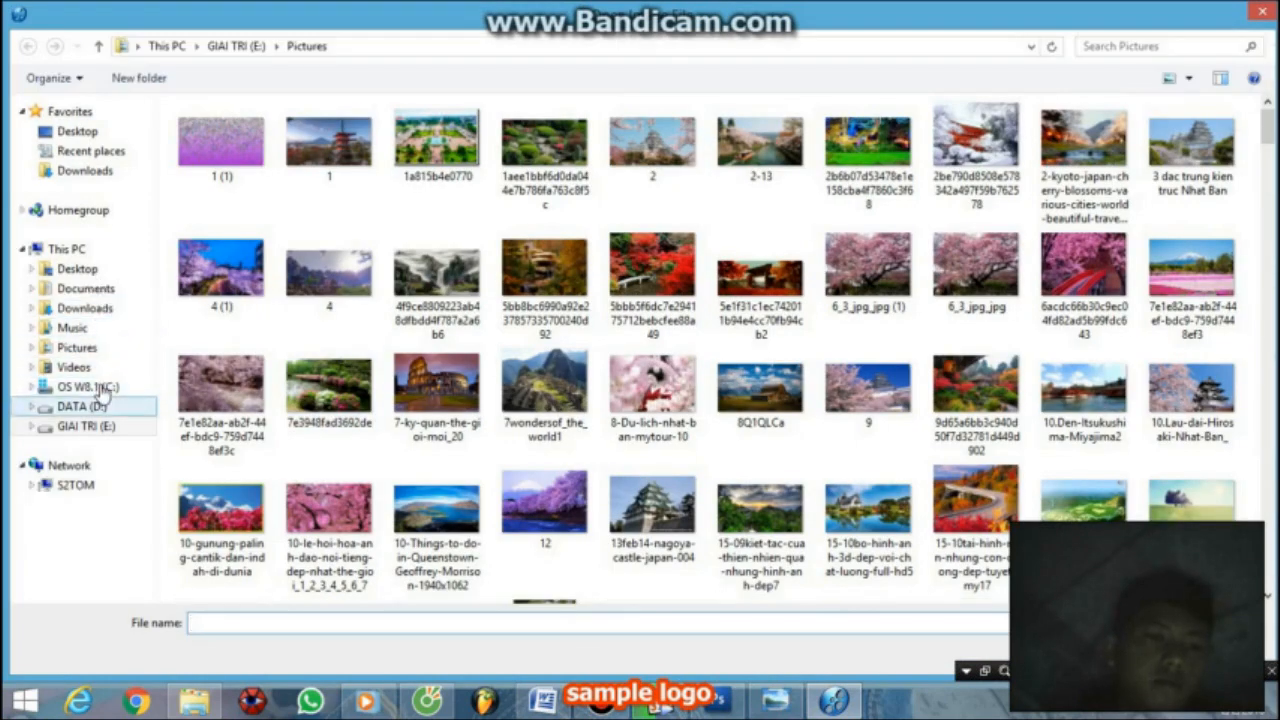
{"action": "left_click", "coordinate": [86, 345]}
{"action": "left_click", "coordinate": [352, 150]}
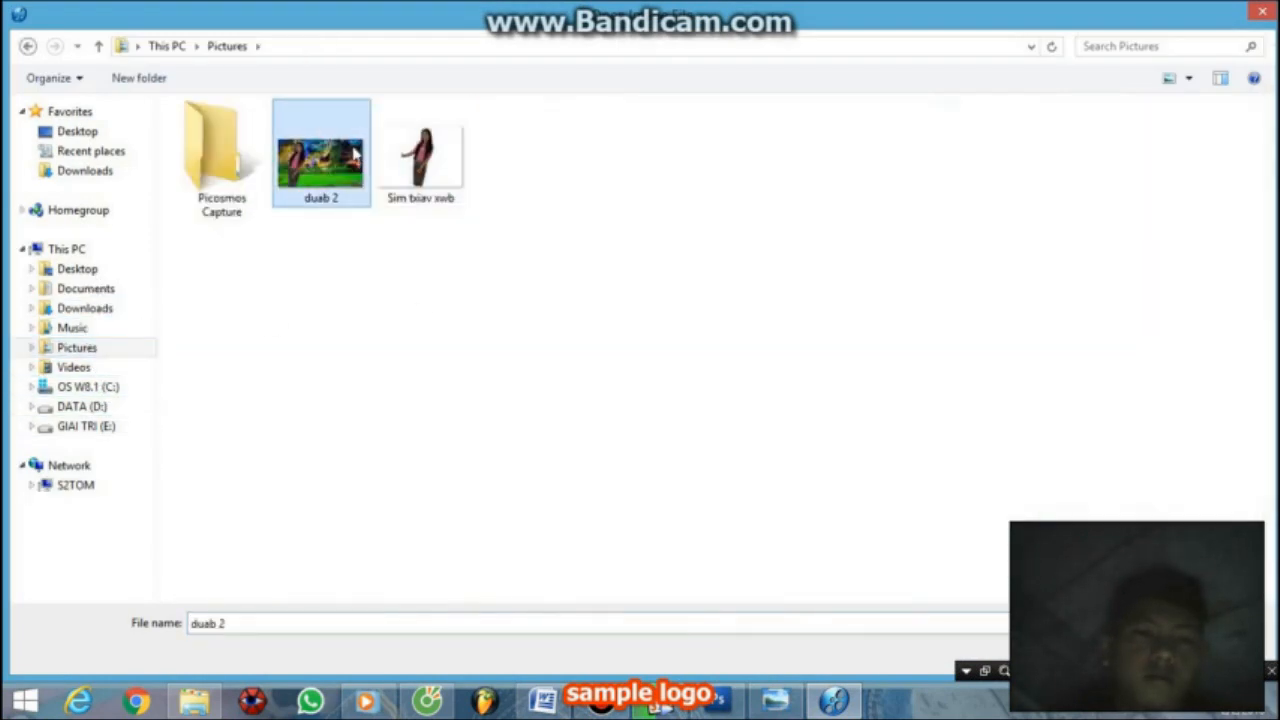
{"action": "key", "text": "Return"}
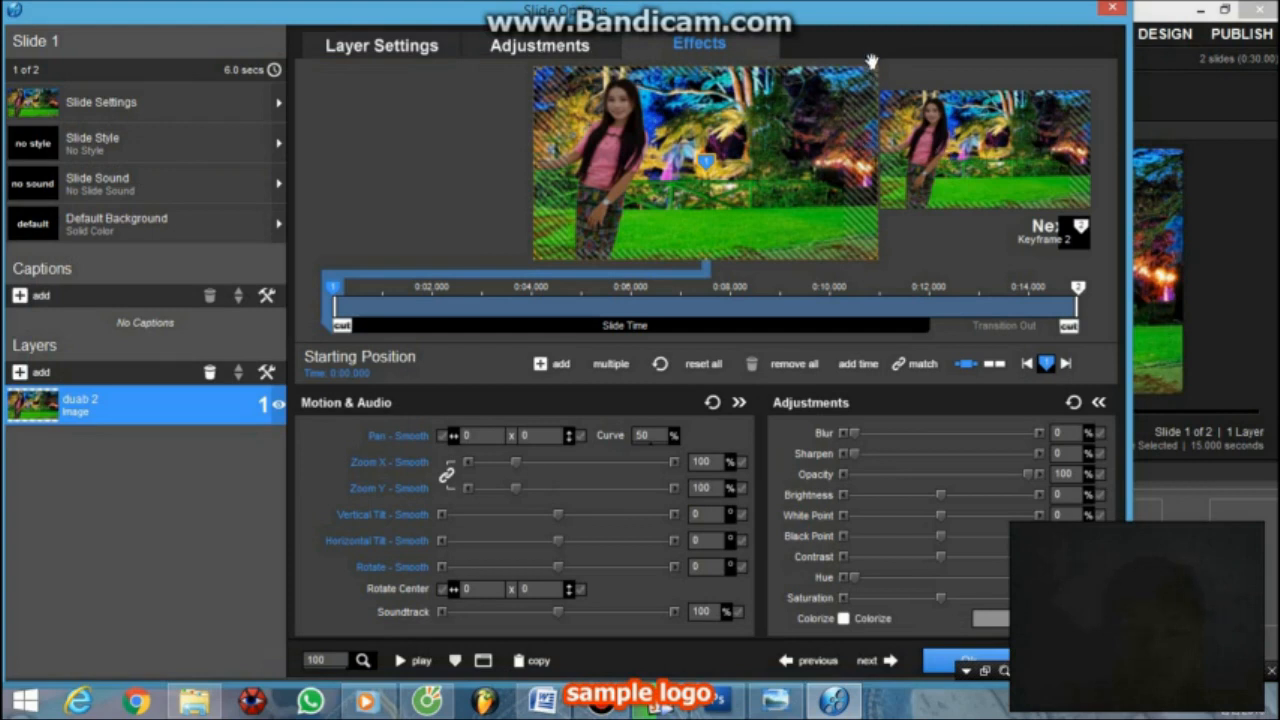
Enlarge the duab 2 image to 171% in the ending keyframe and pan it to about 33 x 28.
{"action": "left_click", "coordinate": [948, 118]}
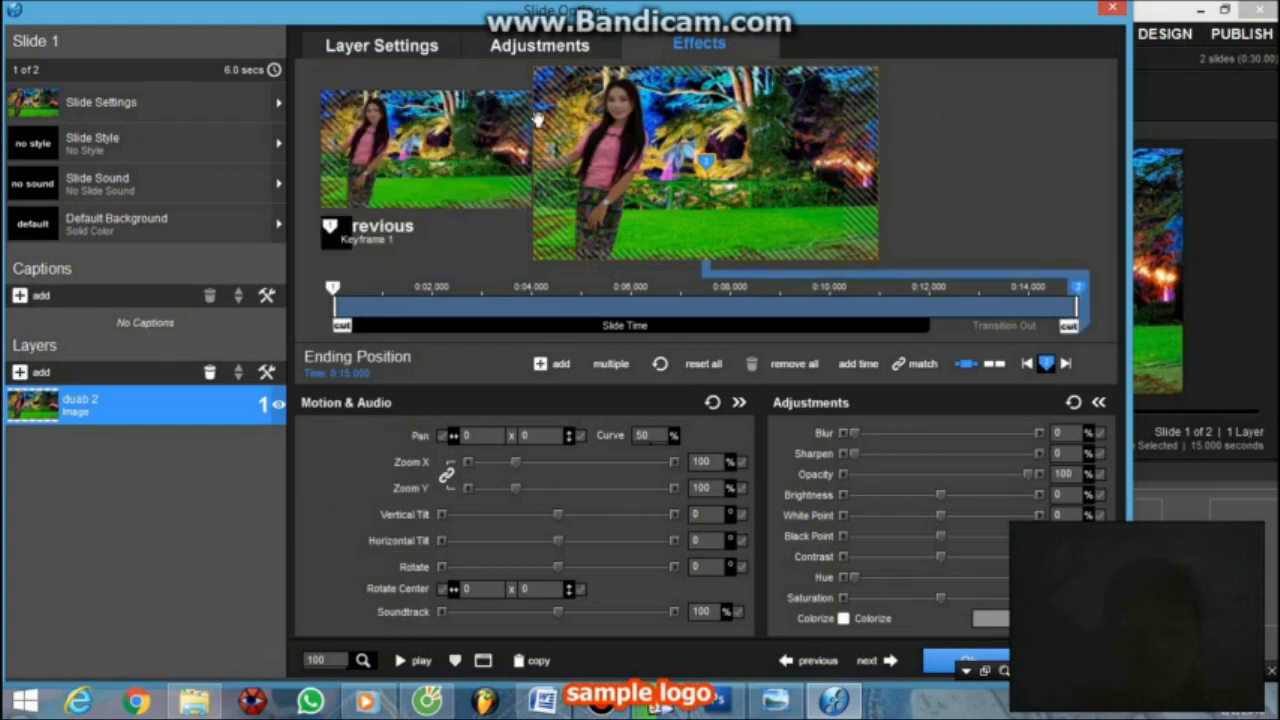
{"action": "left_click_drag", "start_coordinate": [532, 141], "coordinate": [460, 146]}
{"action": "left_click_drag", "start_coordinate": [722, 142], "coordinate": [708, 166]}
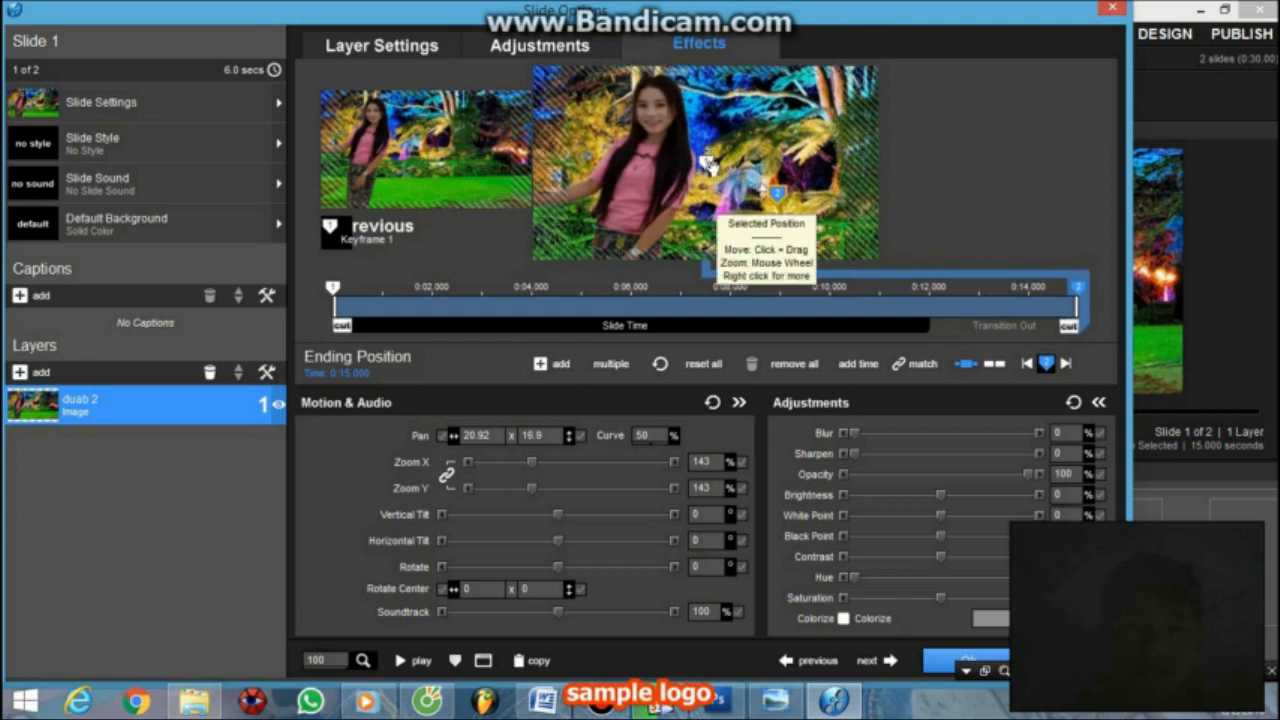
{"action": "left_click_drag", "start_coordinate": [711, 167], "coordinate": [727, 189]}
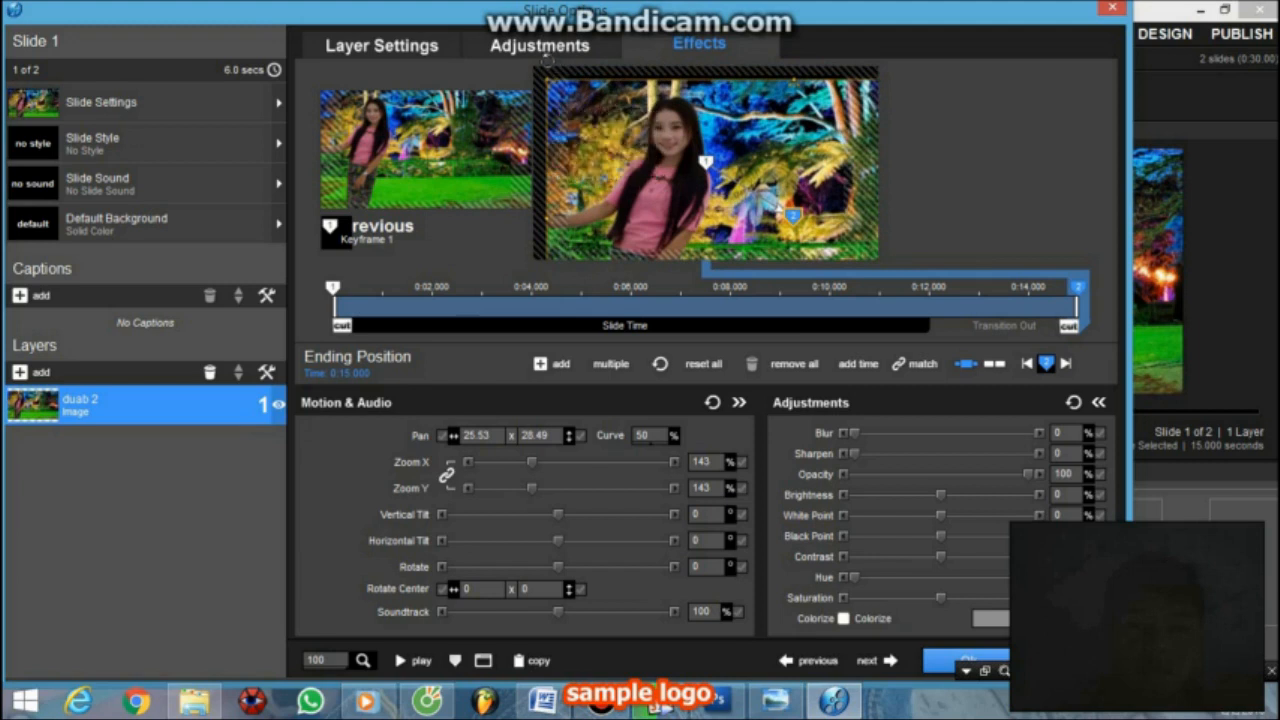
{"action": "left_click_drag", "start_coordinate": [516, 47], "coordinate": [500, 39]}
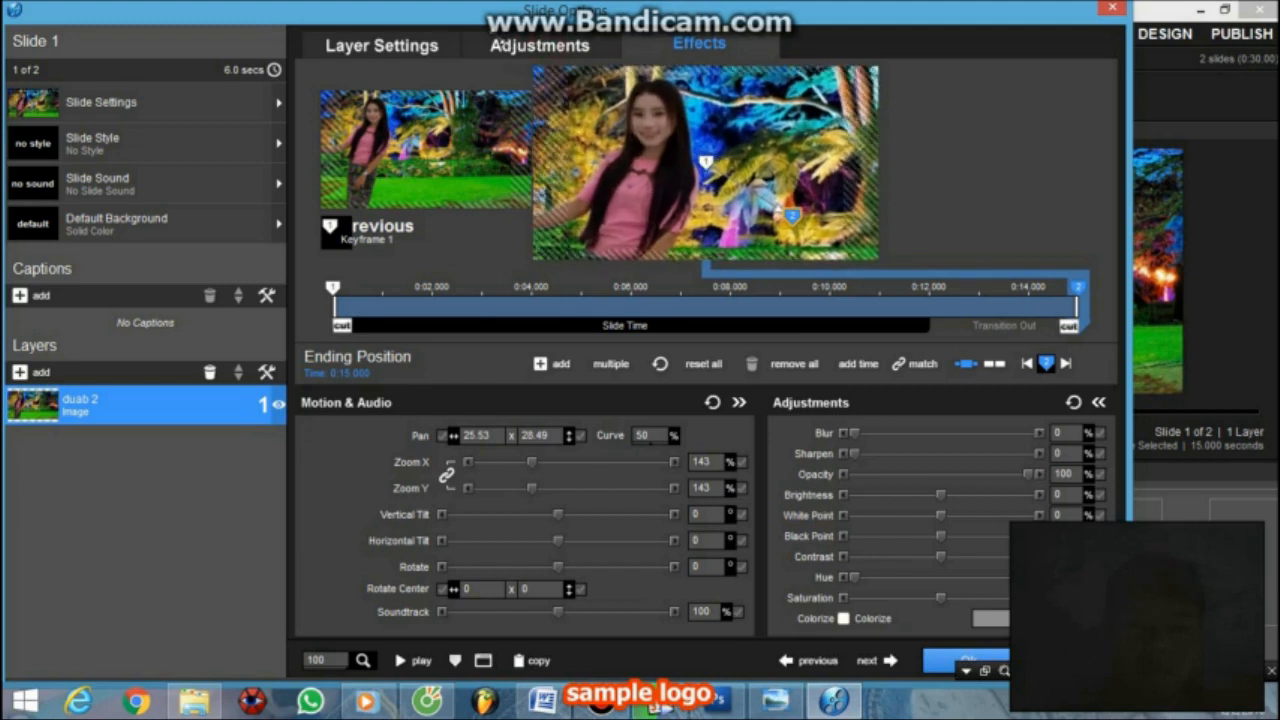
{"action": "mouse_move", "coordinate": [643, 135]}
{"action": "left_mouse_down"}
{"action": "mouse_move", "coordinate": [676, 138]}
{"action": "mouse_move", "coordinate": [666, 134]}
{"action": "left_mouse_up"}
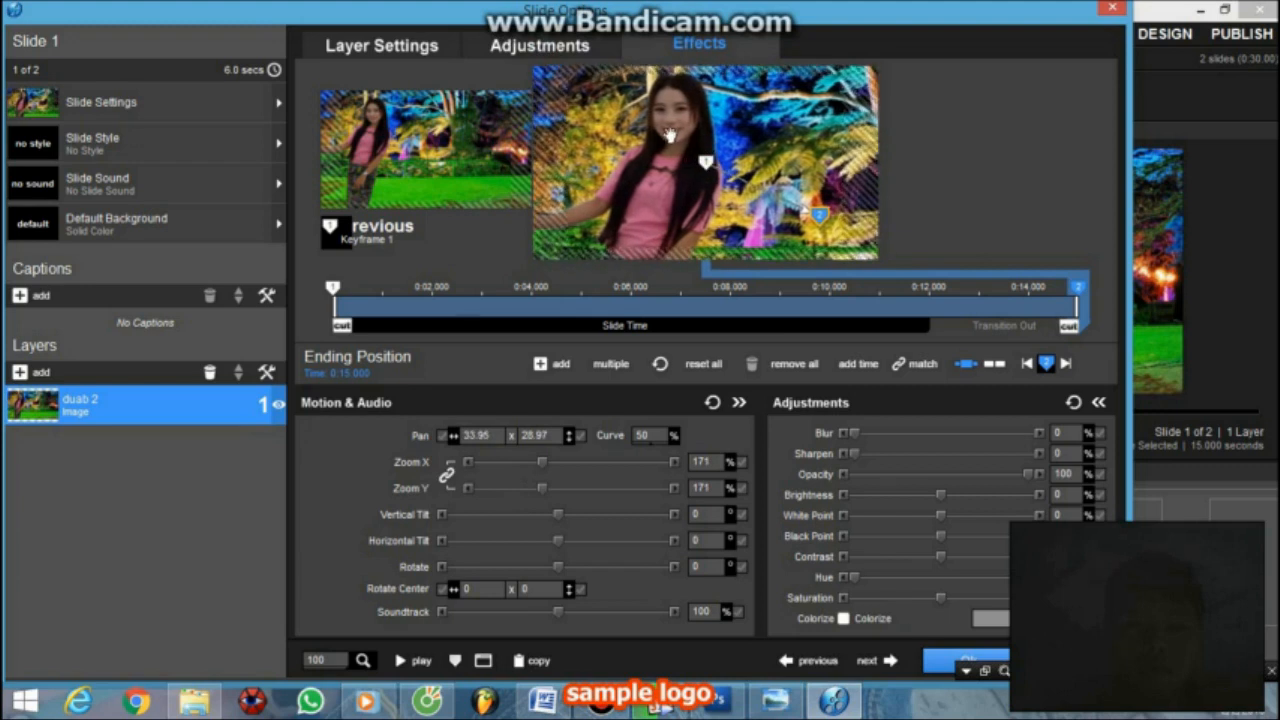
{"action": "left_click", "coordinate": [425, 130]}
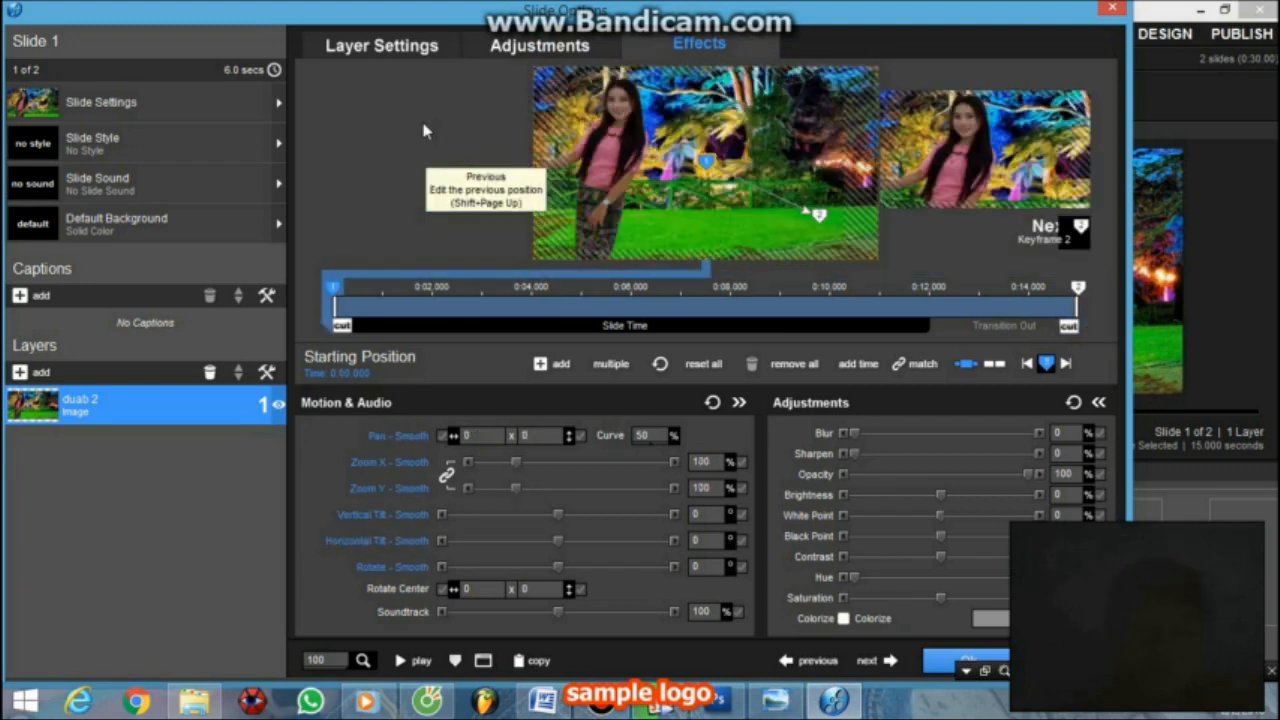
{"action": "left_click", "coordinate": [970, 122]}
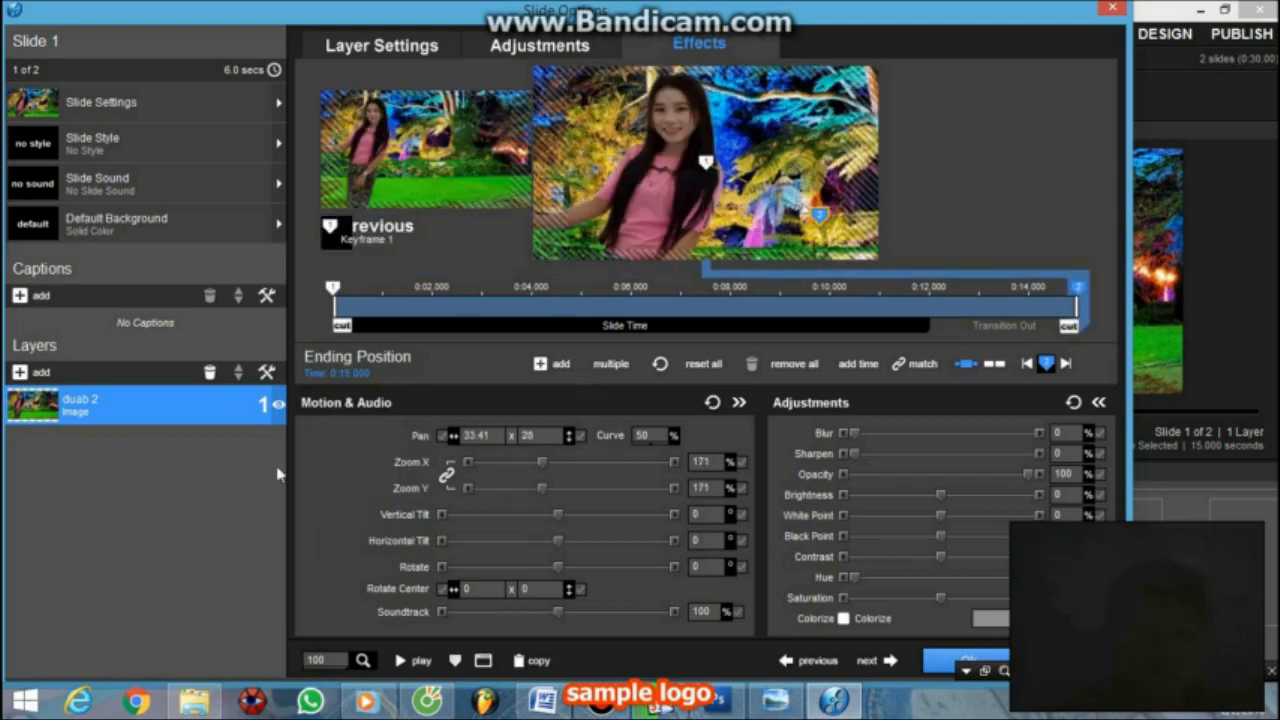
Apply the duab 2 slide's changes and play the slideshow preview.
{"action": "left_click", "coordinate": [960, 650]}
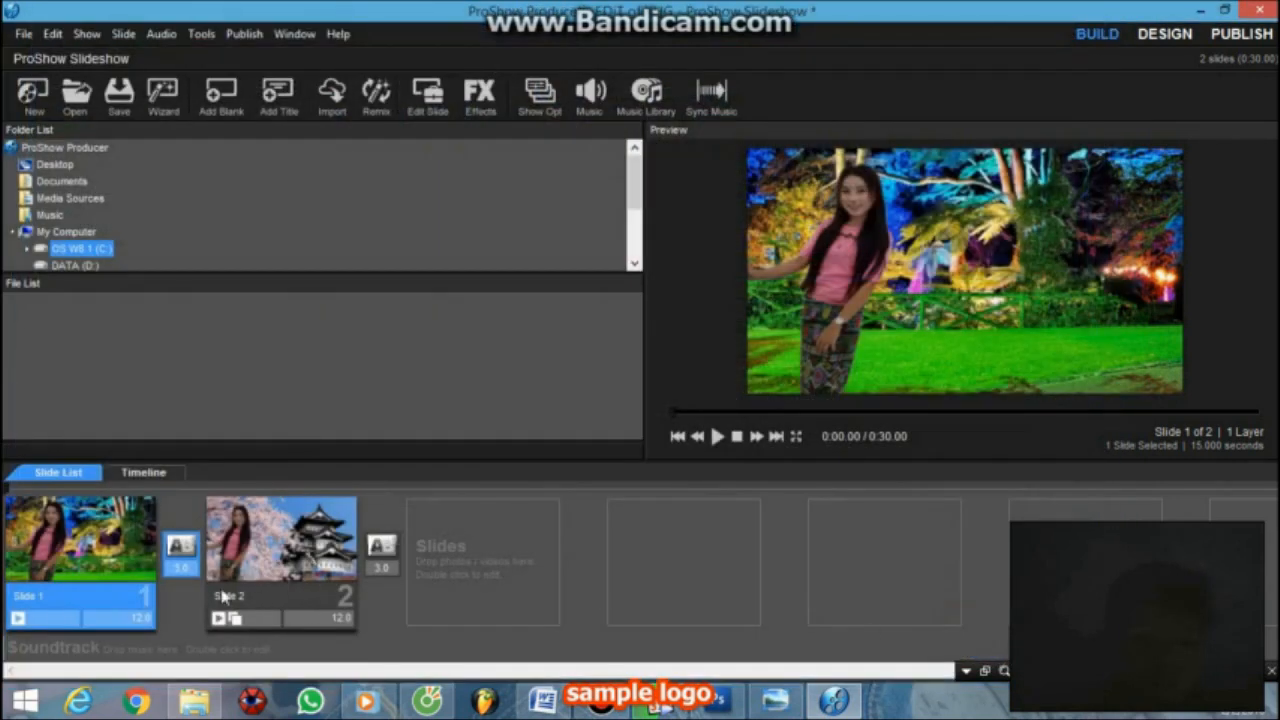
{"action": "left_click", "coordinate": [723, 425]}
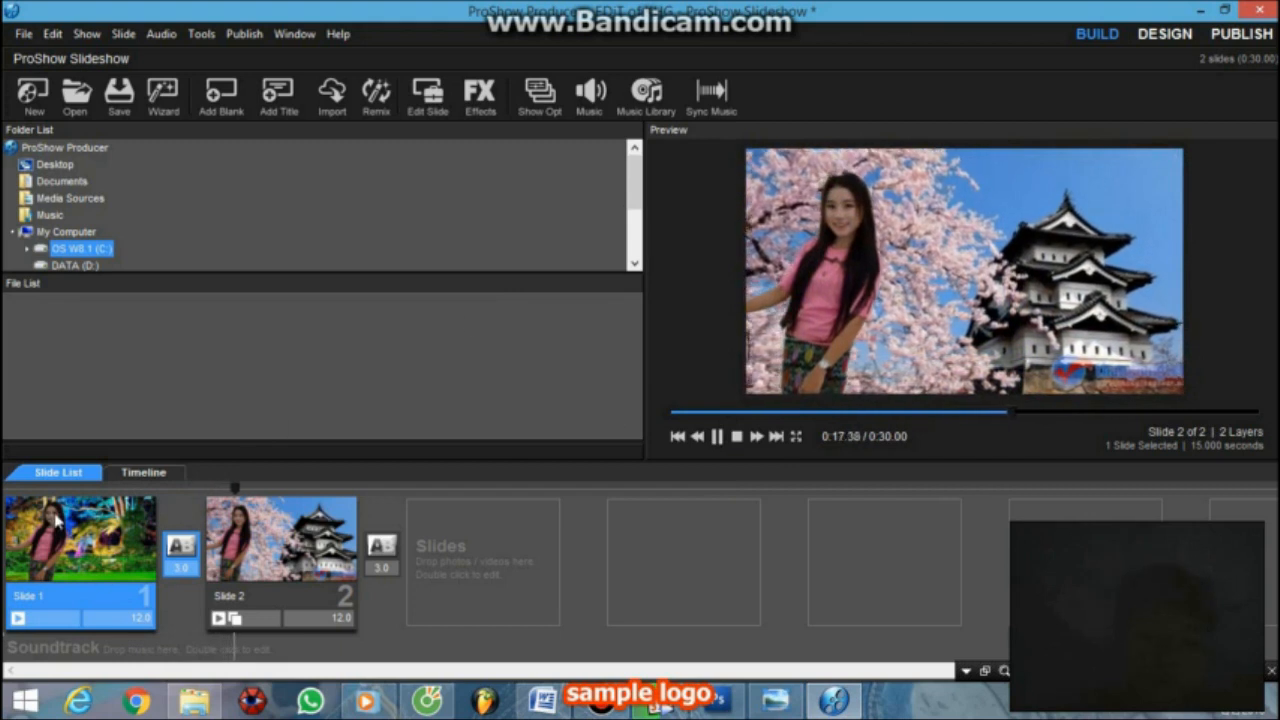
Add another blank slide and insert the "Sim txiav xwb" cutout from the Pictures folder as its layer.
{"action": "left_click", "coordinate": [213, 93]}
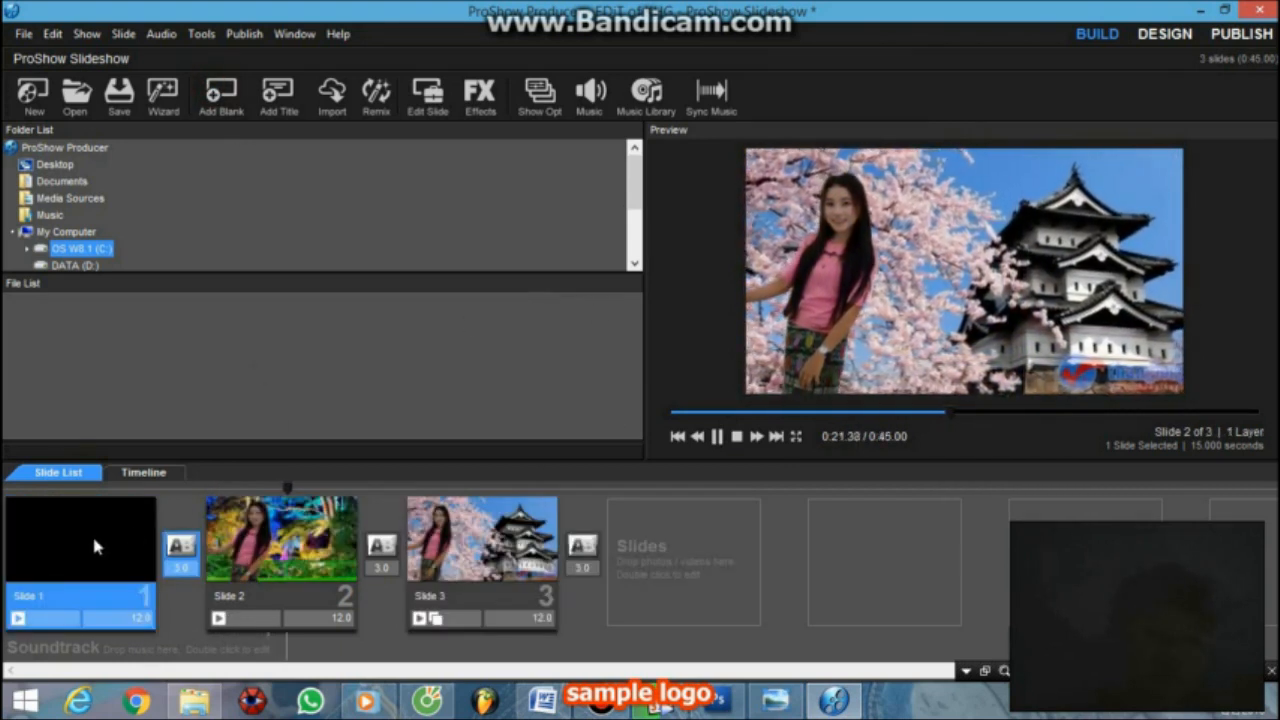
{"action": "double_click", "coordinate": [95, 545]}
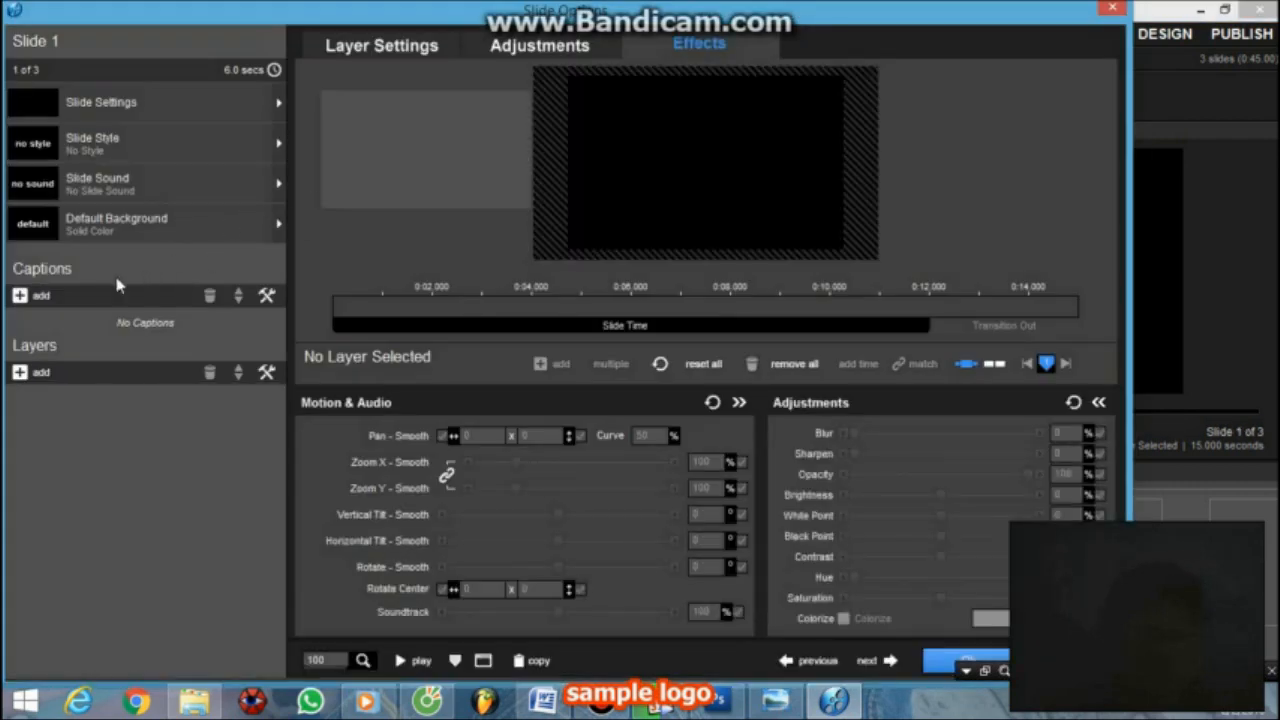
{"action": "left_click", "coordinate": [36, 346]}
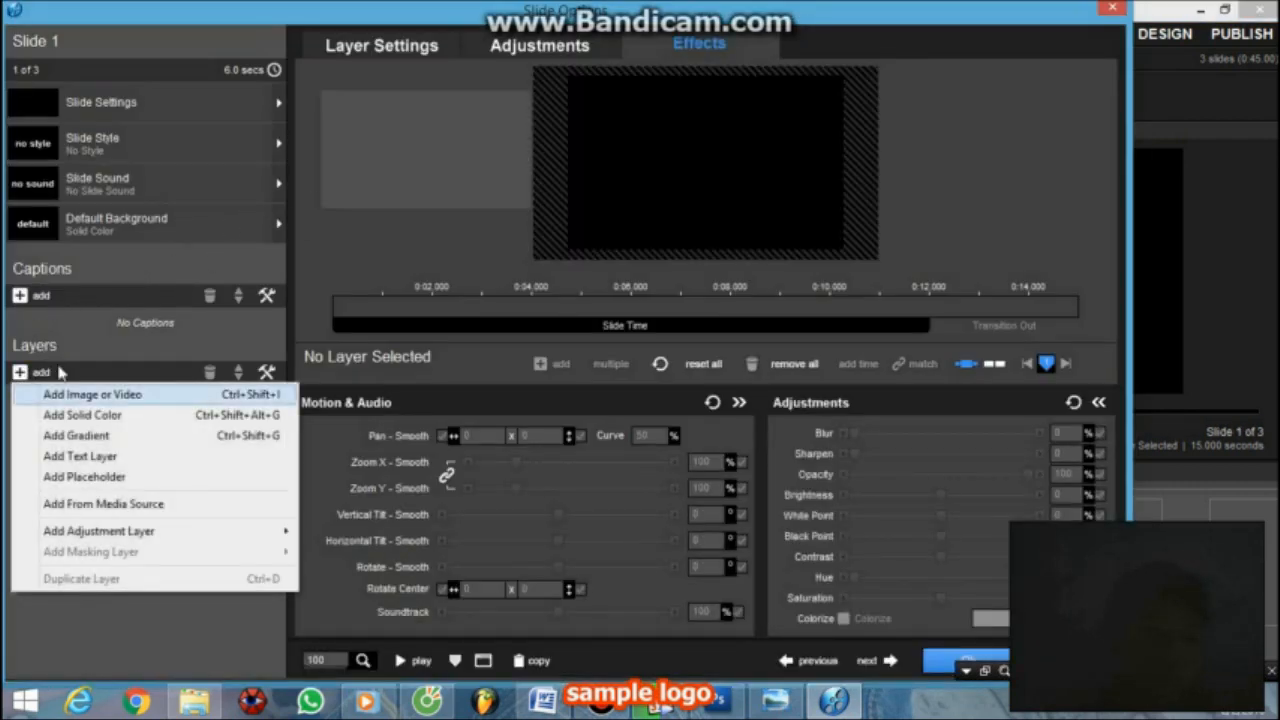
{"action": "left_click", "coordinate": [85, 394]}
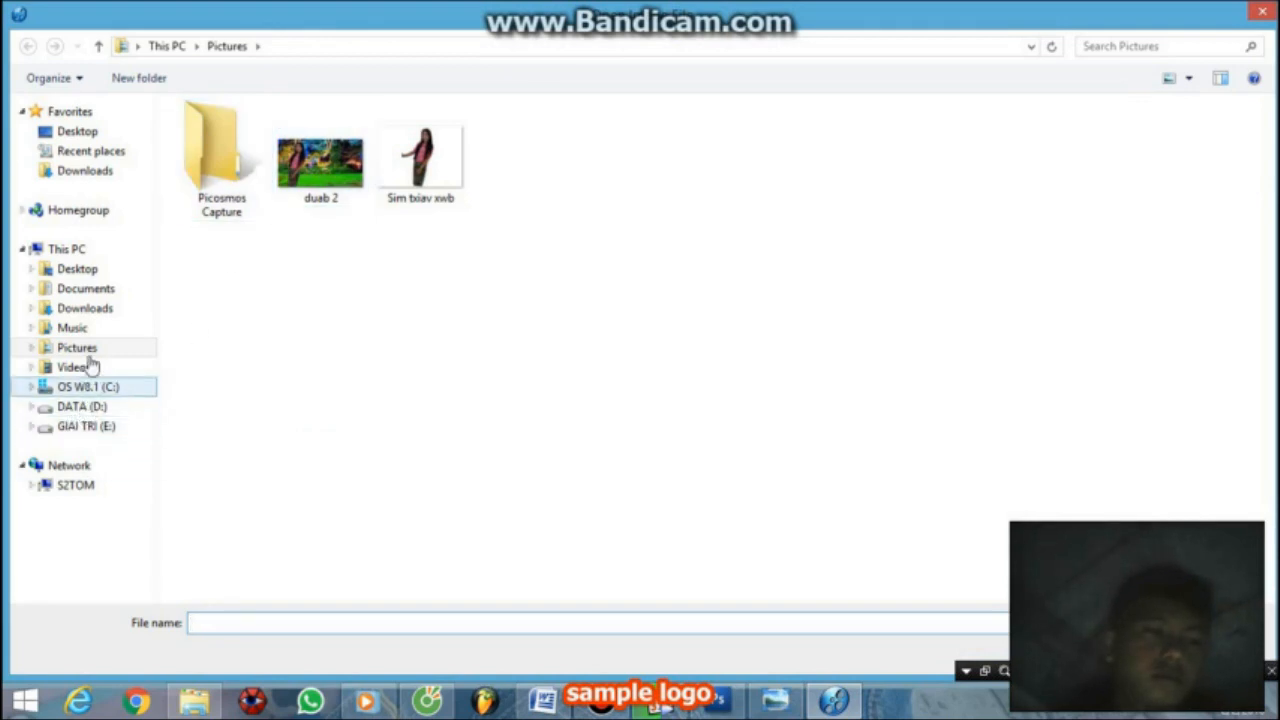
{"action": "left_click", "coordinate": [459, 140]}
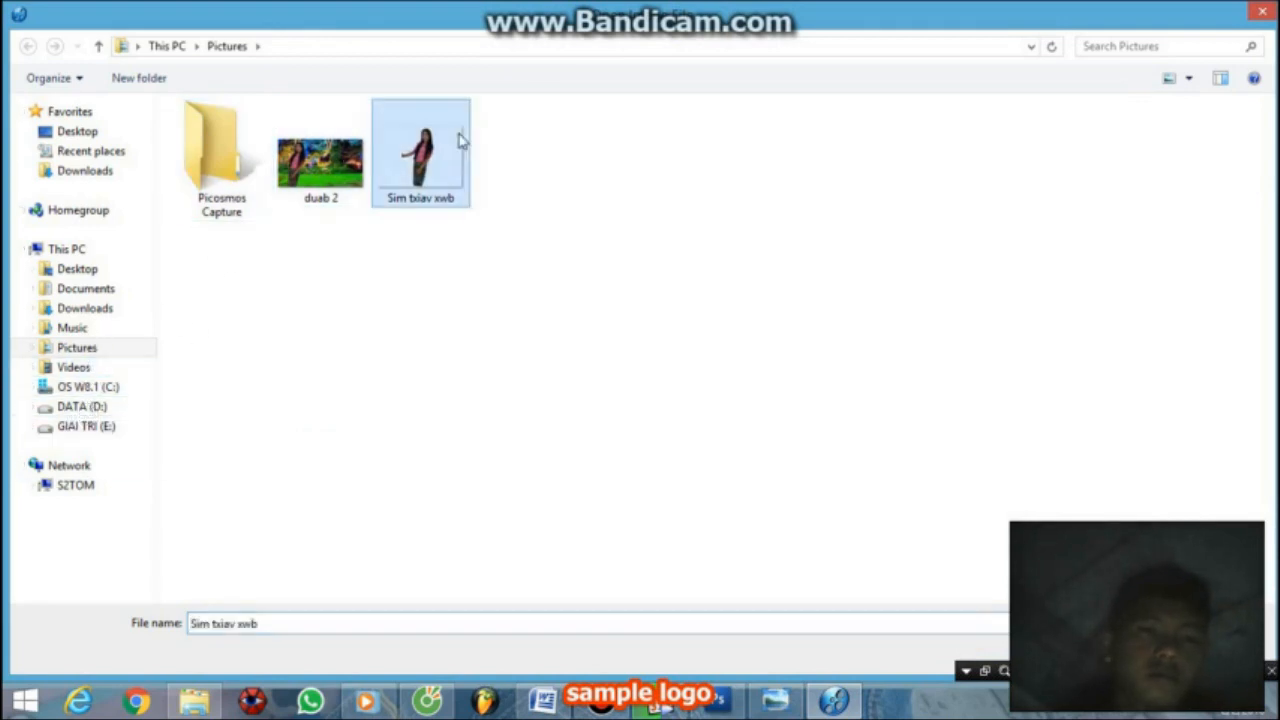
{"action": "double_click", "coordinate": [459, 140]}
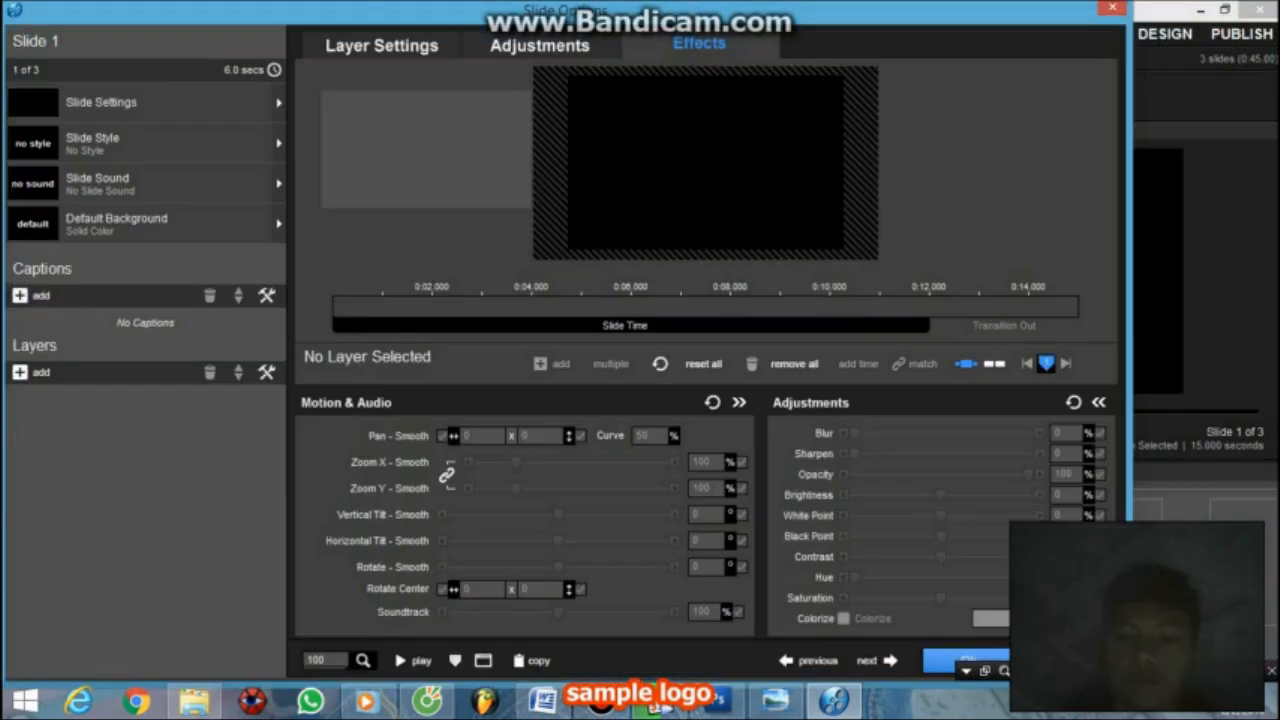
Add the airplane video 548908767 from the "videos hoat dong" folder on drive E as a second layer.
{"action": "left_click", "coordinate": [74, 373]}
{"action": "left_click", "coordinate": [84, 394]}
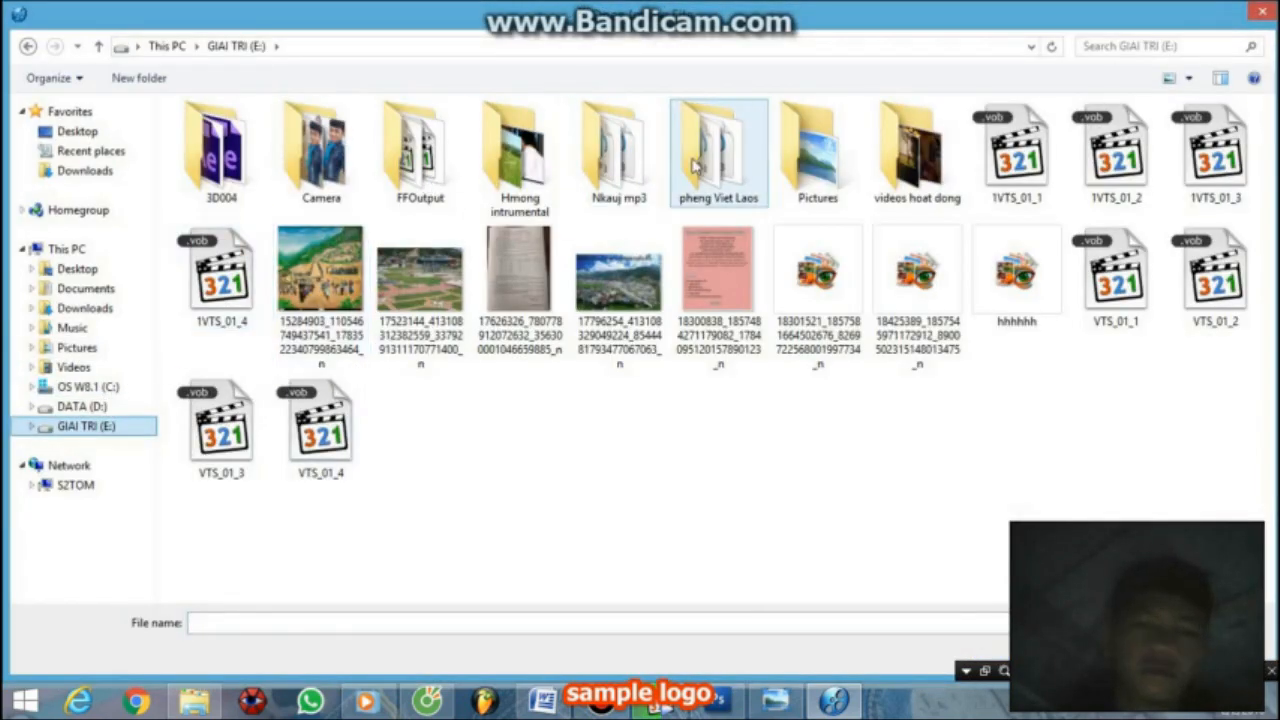
{"action": "double_click", "coordinate": [905, 155]}
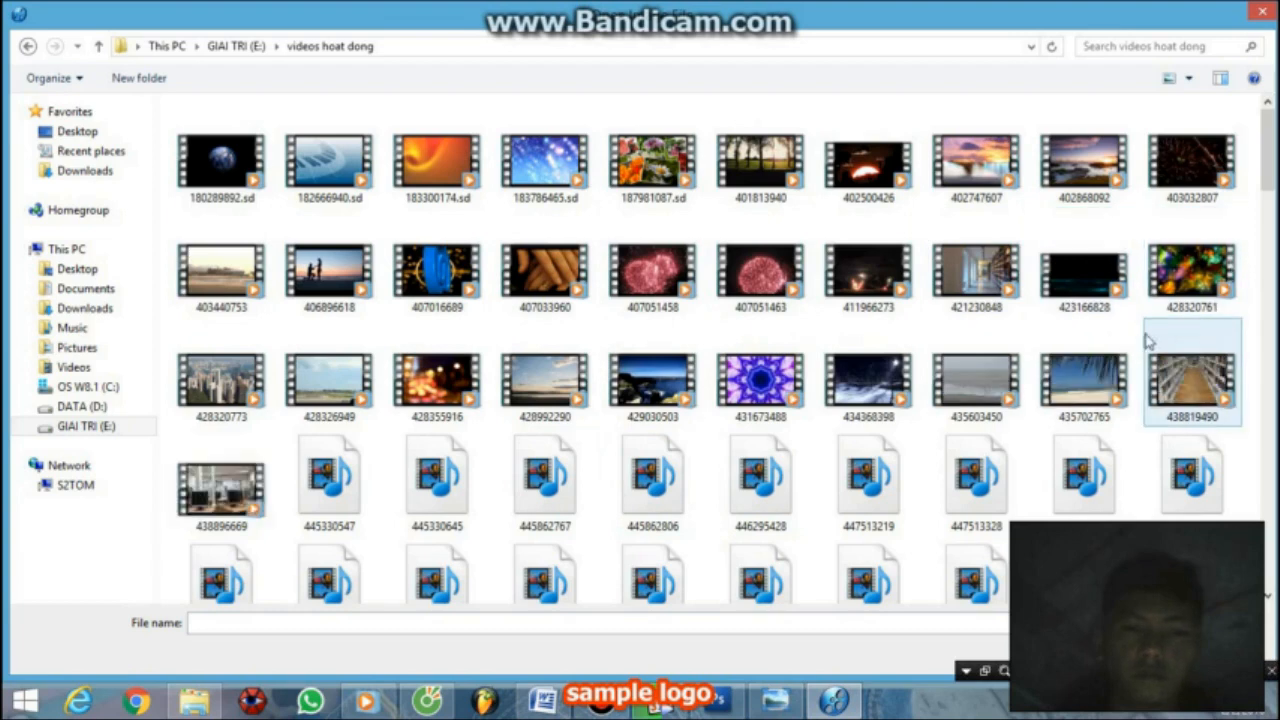
{"action": "left_click_drag", "start_coordinate": [1265, 144], "coordinate": [1268, 198]}
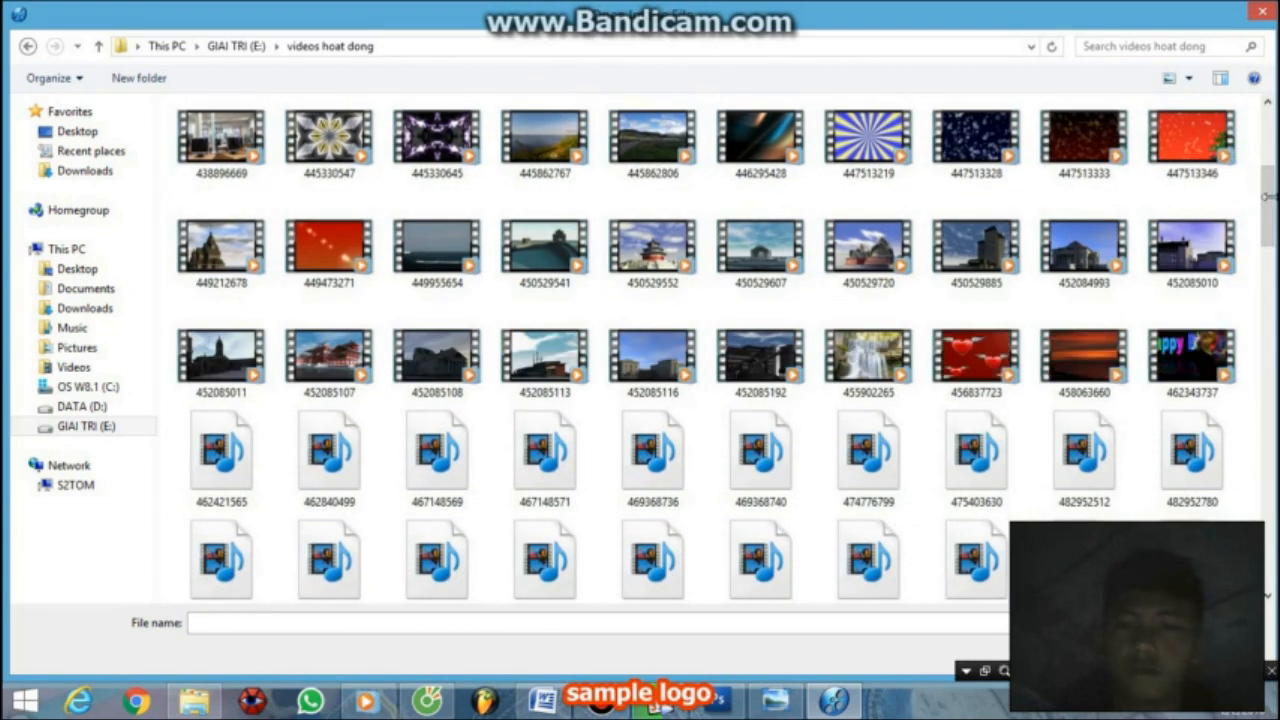
{"action": "left_click_drag", "start_coordinate": [1268, 198], "coordinate": [1268, 241]}
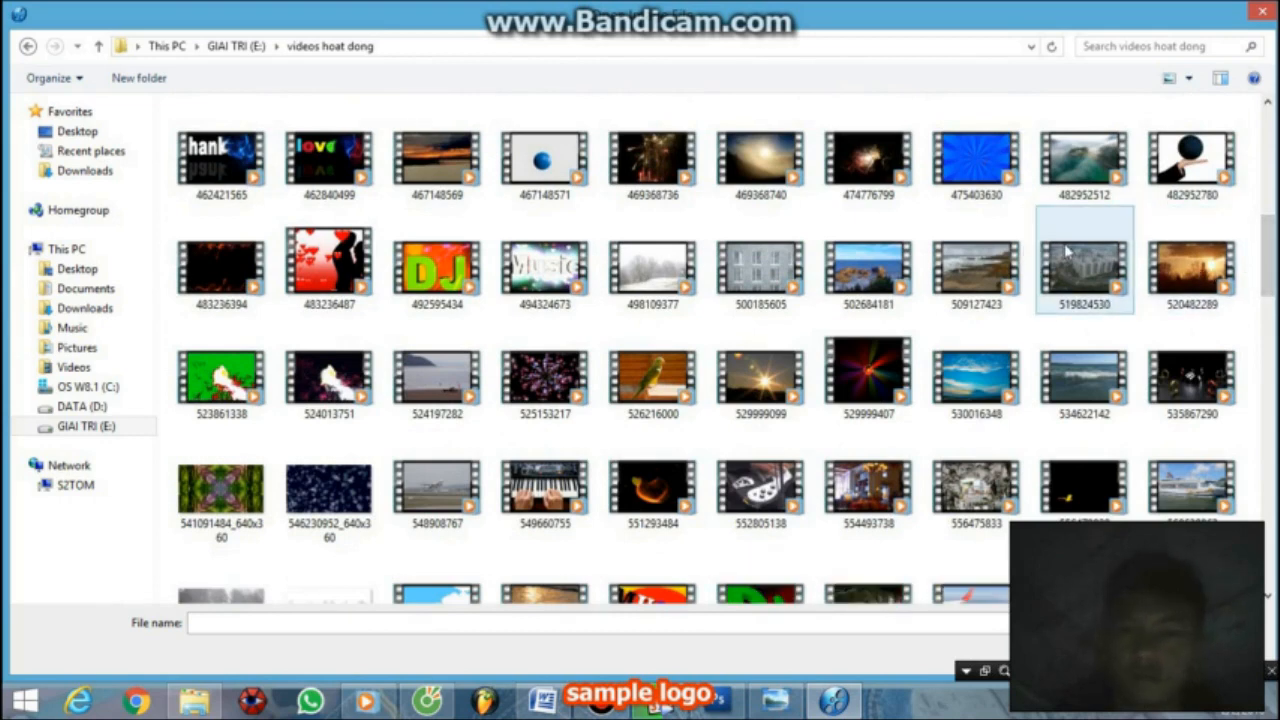
{"action": "left_click", "coordinate": [983, 257]}
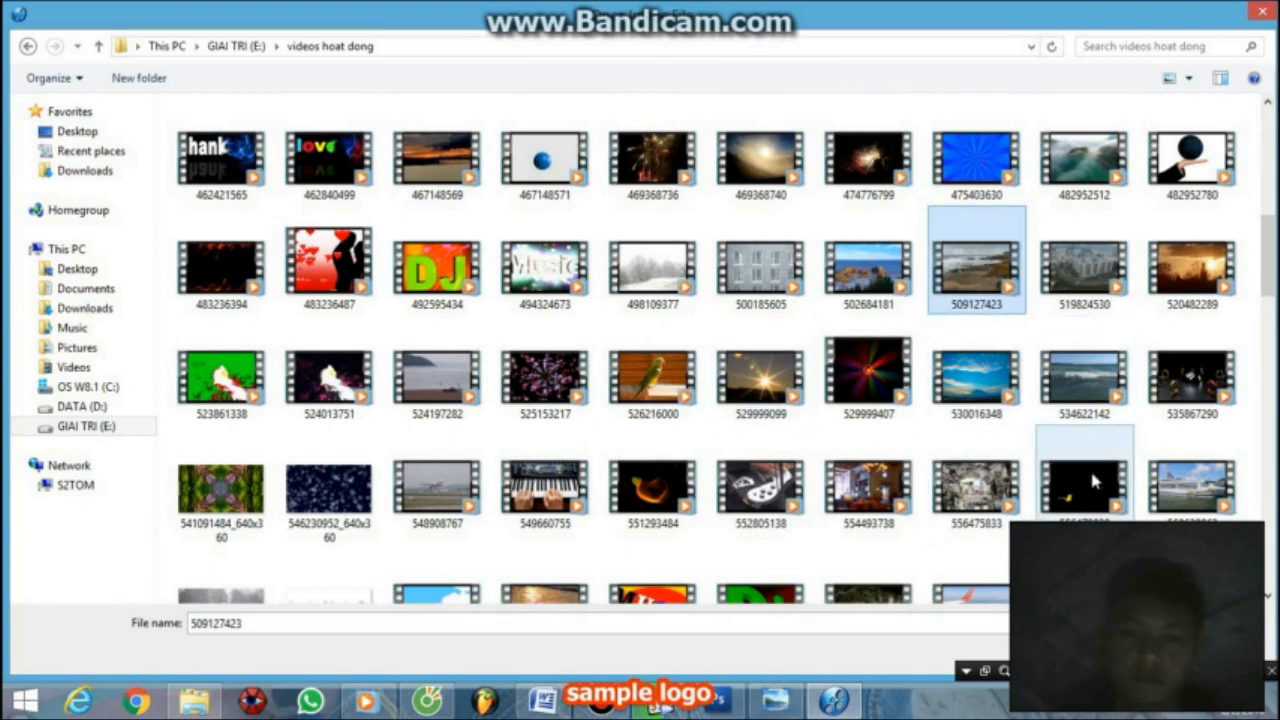
{"action": "left_click", "coordinate": [437, 463]}
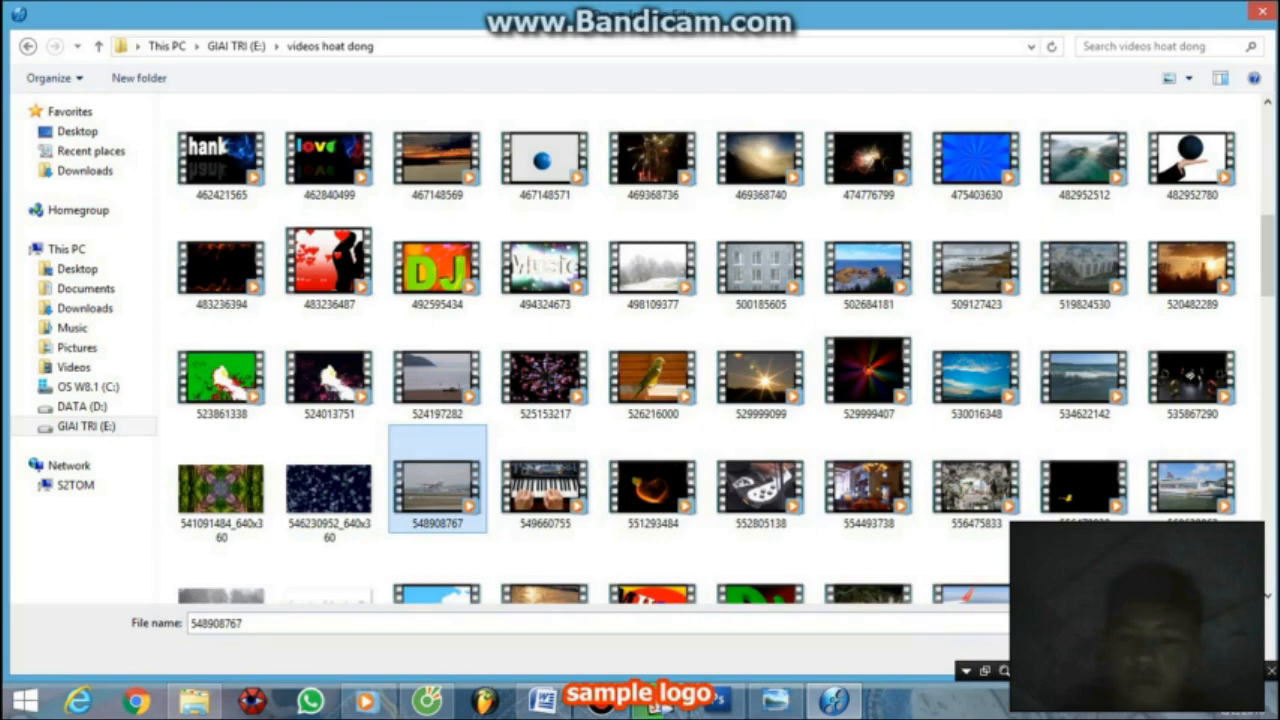
{"action": "left_click", "coordinate": [1127, 655]}
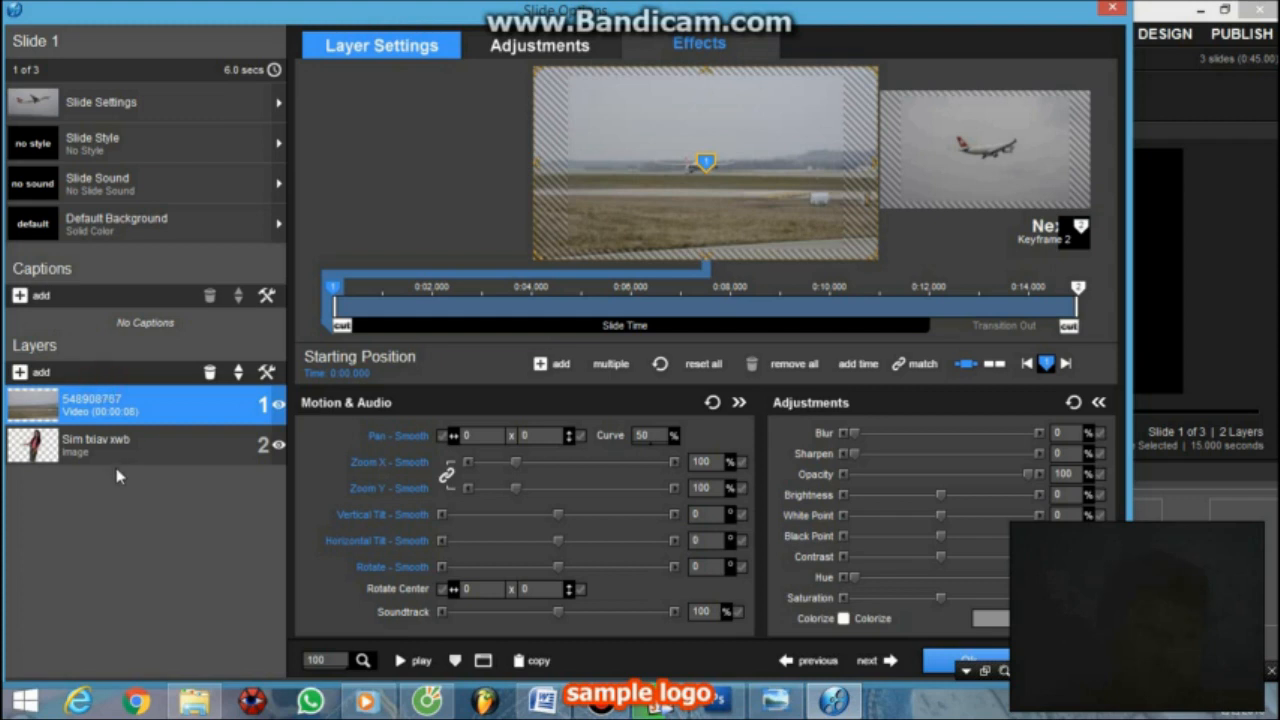
Move the "Sim txiav xwb" cutout layer above the 548908767 airplane video layer.
{"action": "left_click", "coordinate": [381, 45]}
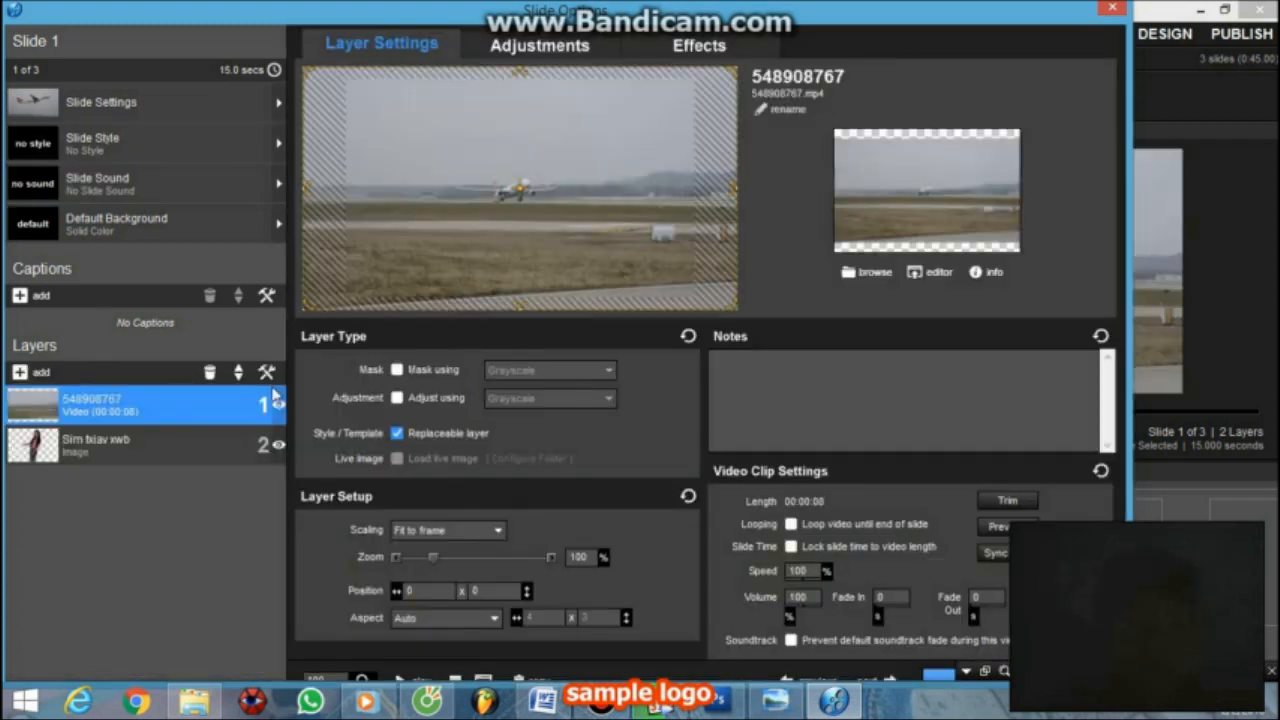
{"action": "left_click", "coordinate": [145, 435]}
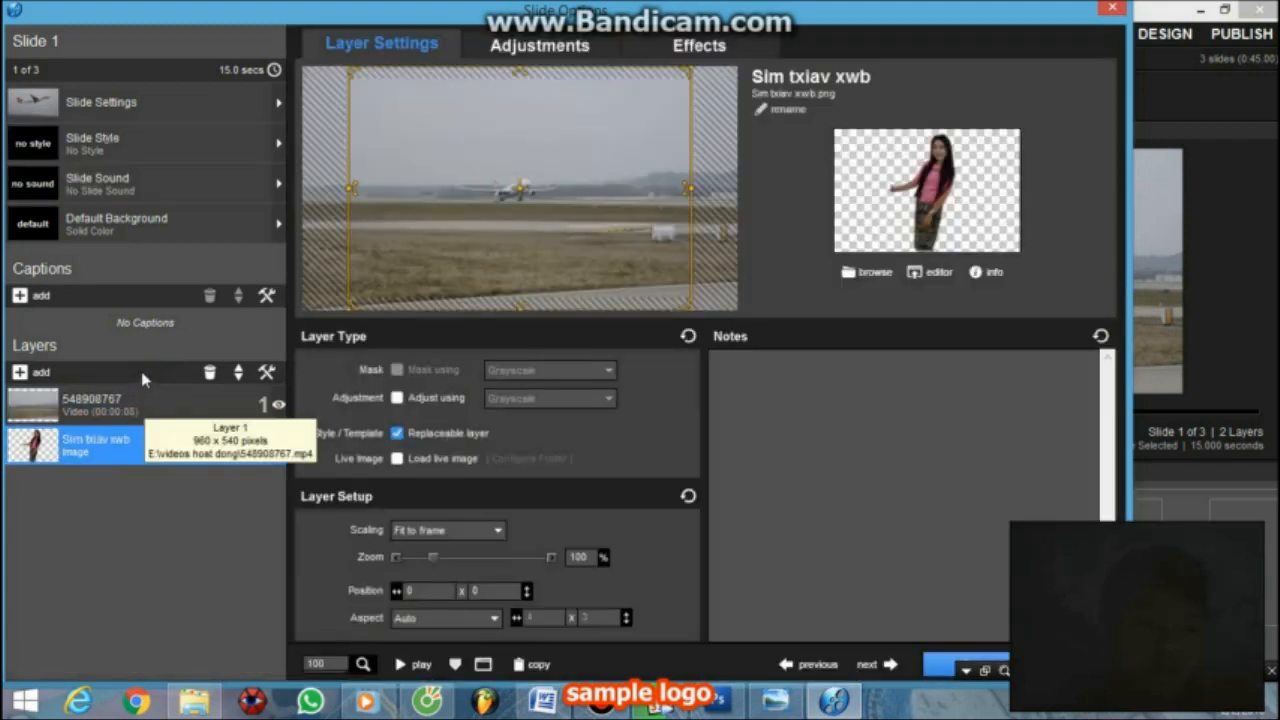
{"action": "left_click", "coordinate": [140, 402]}
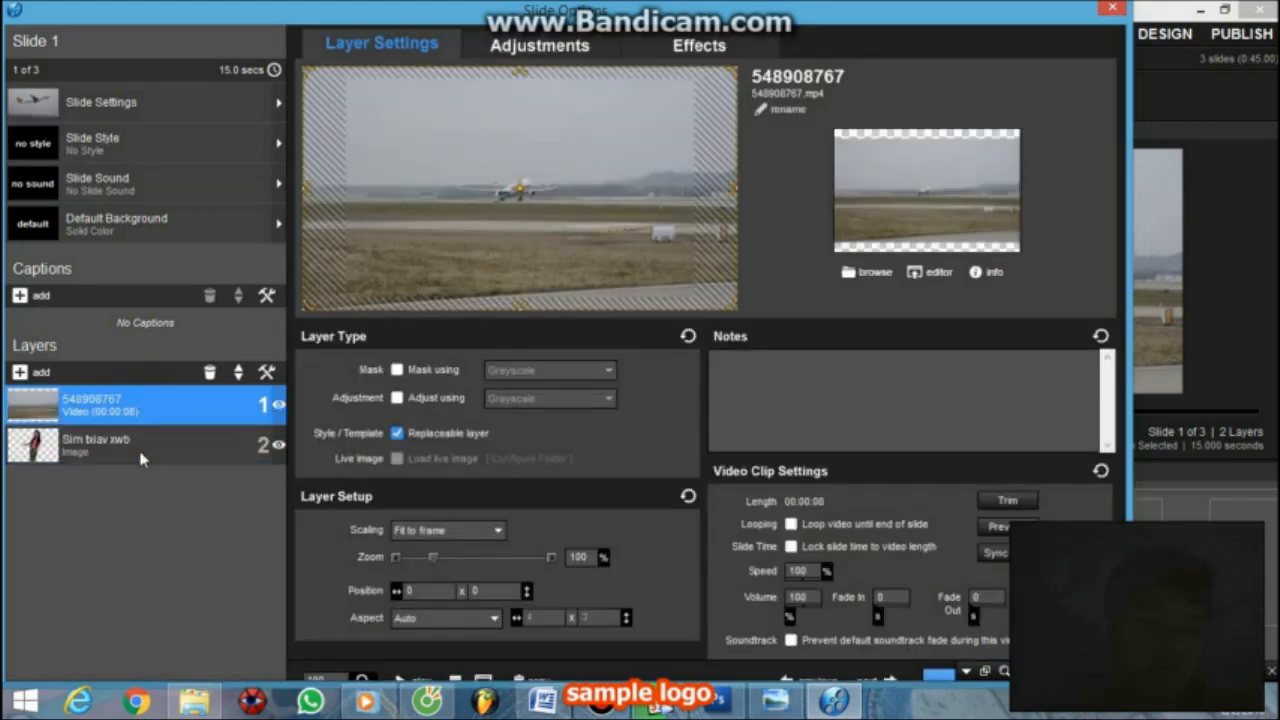
{"action": "left_click", "coordinate": [138, 433]}
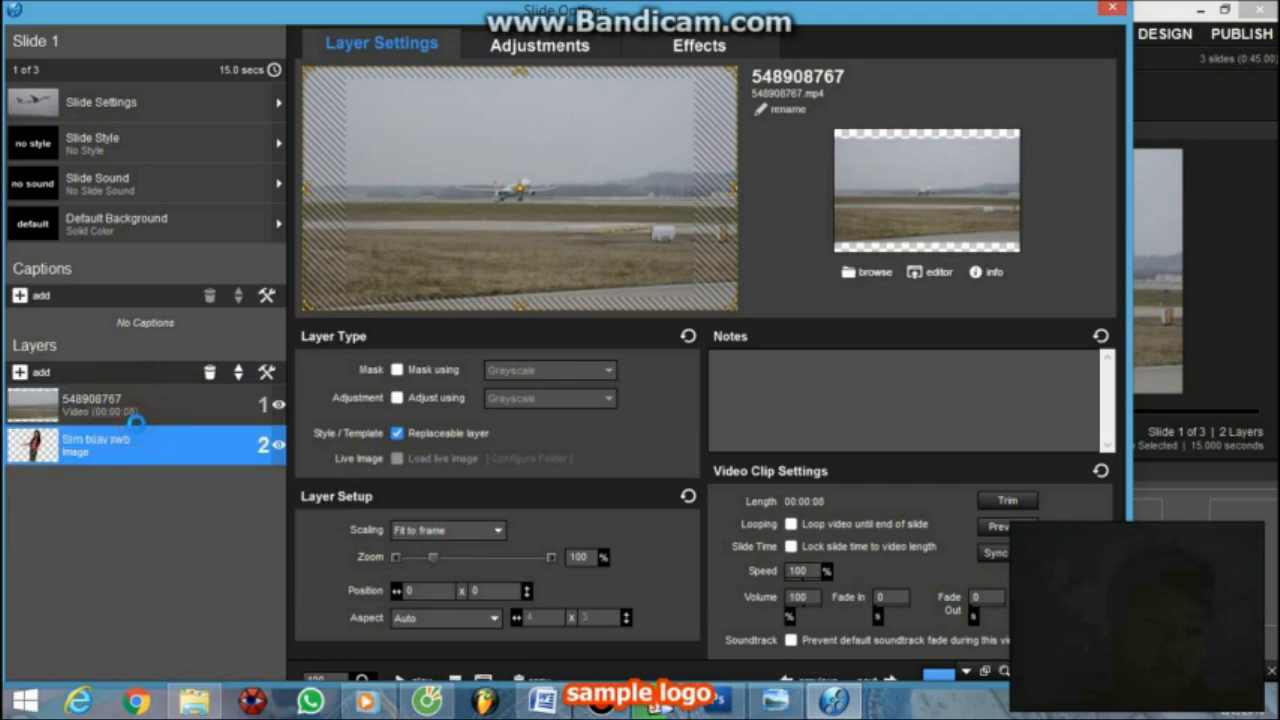
{"action": "left_click_drag", "start_coordinate": [138, 430], "coordinate": [140, 372]}
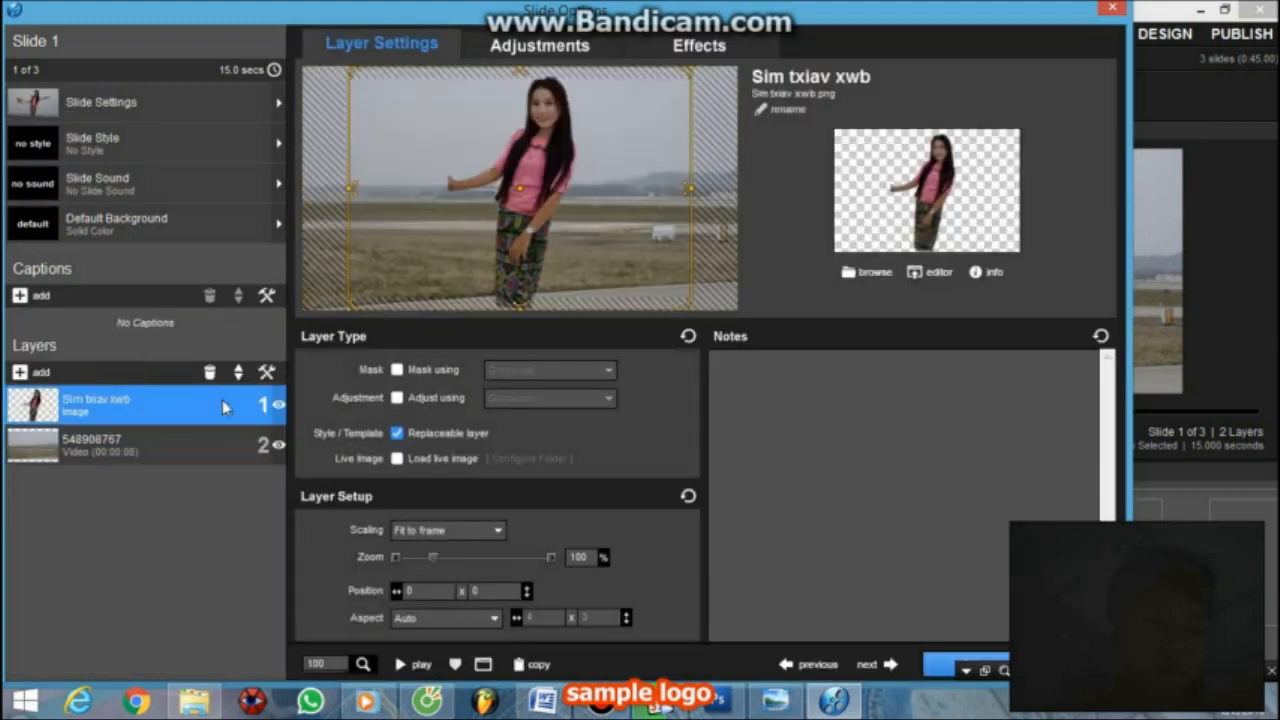
Set the airplane video's volume to 0 and reposition the "Sim txiav xwb" cutout to about -34 x 7.
{"action": "left_click", "coordinate": [154, 428]}
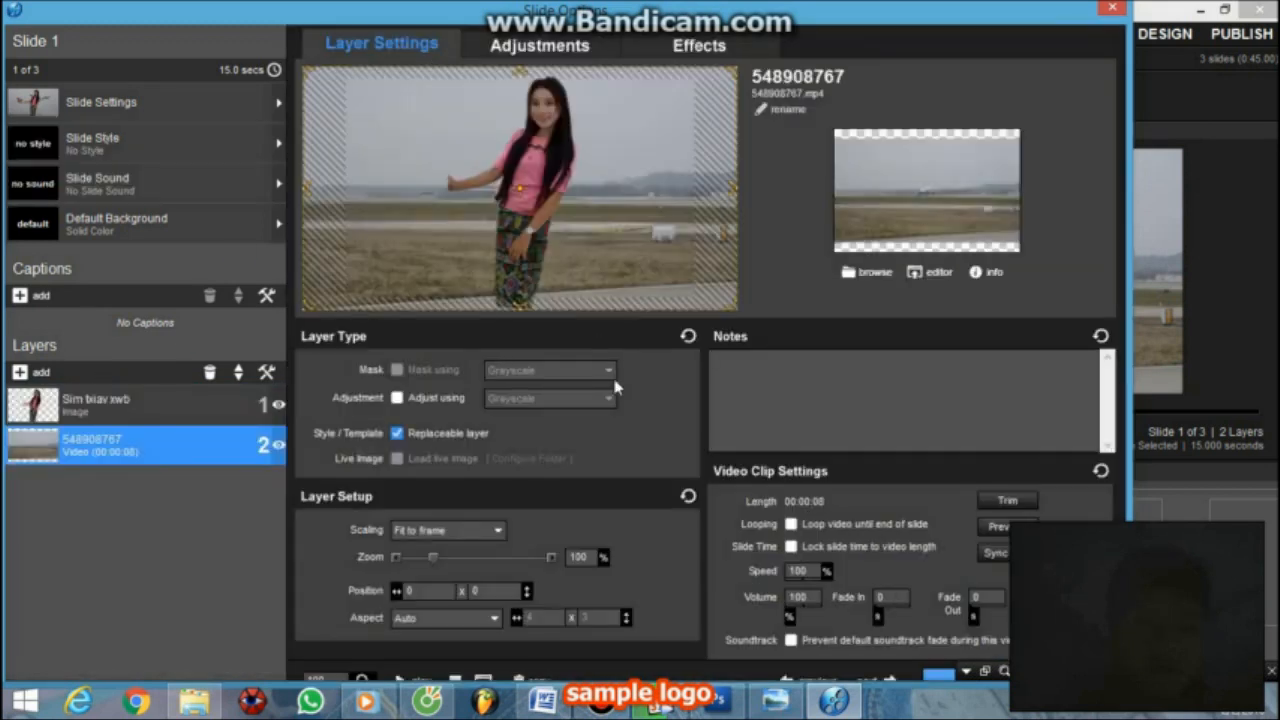
{"action": "left_click", "coordinate": [813, 578]}
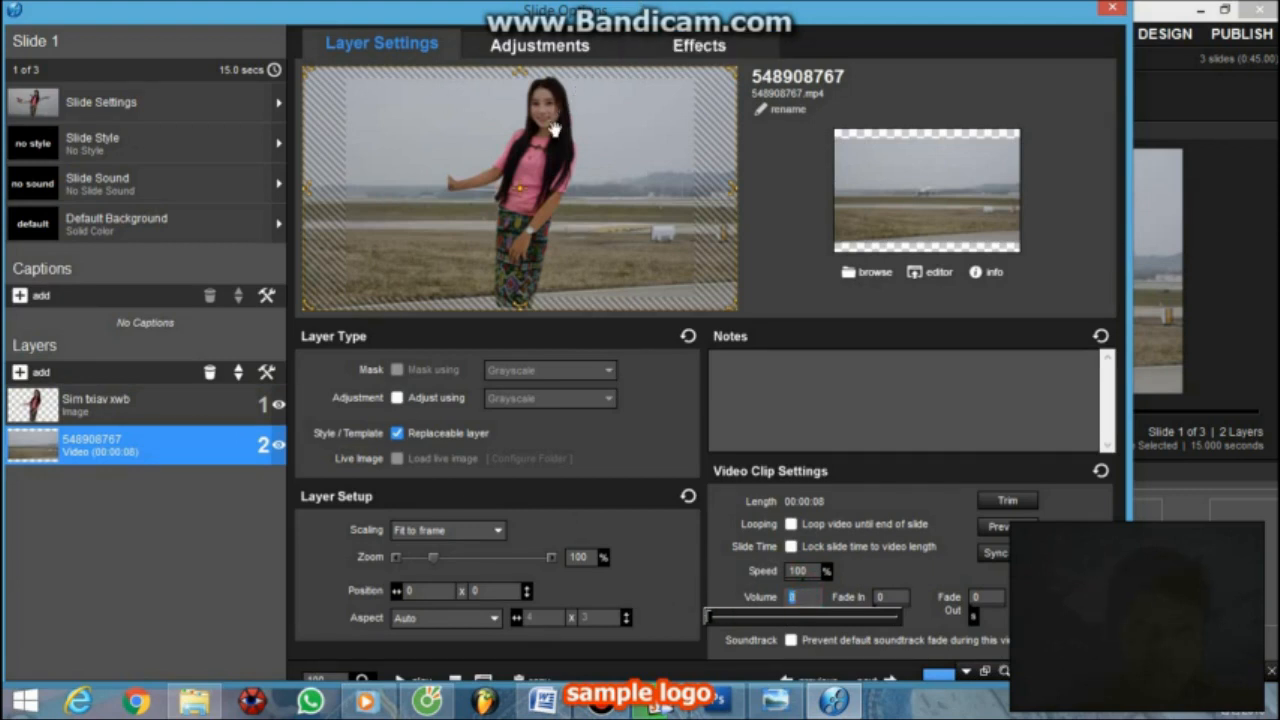
{"action": "left_click", "coordinate": [196, 372]}
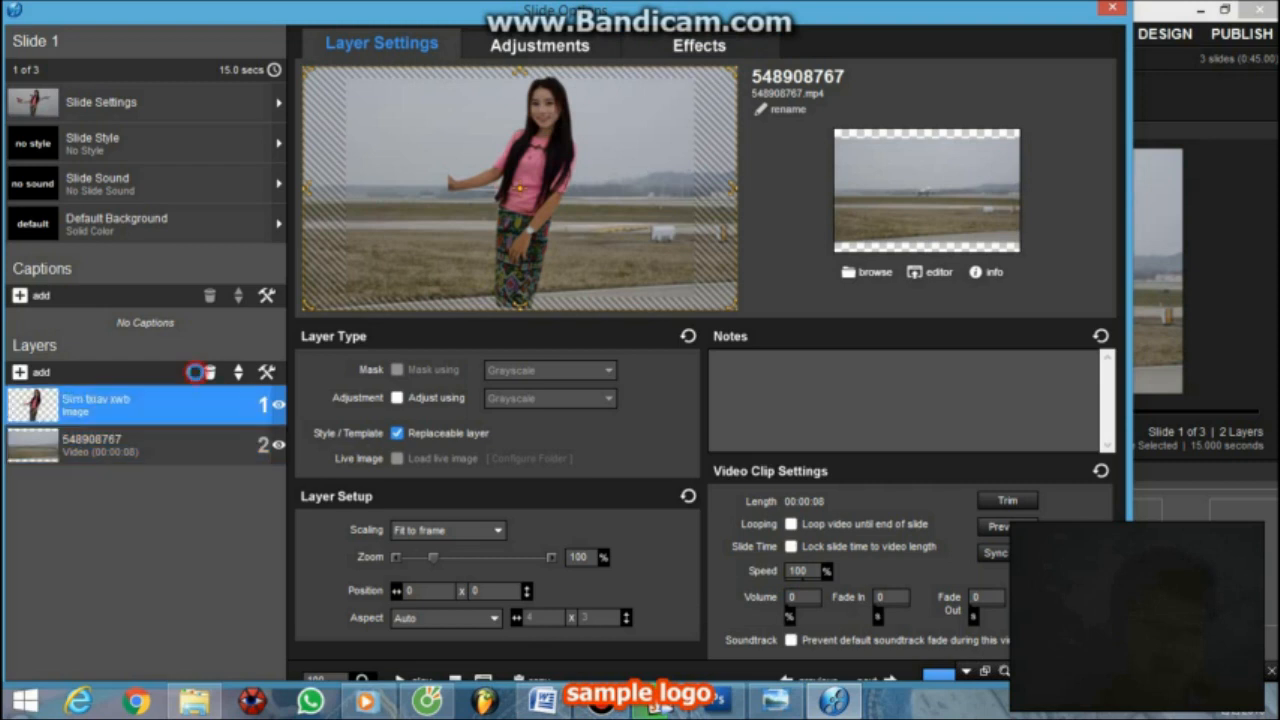
{"action": "left_click_drag", "start_coordinate": [474, 182], "coordinate": [389, 200]}
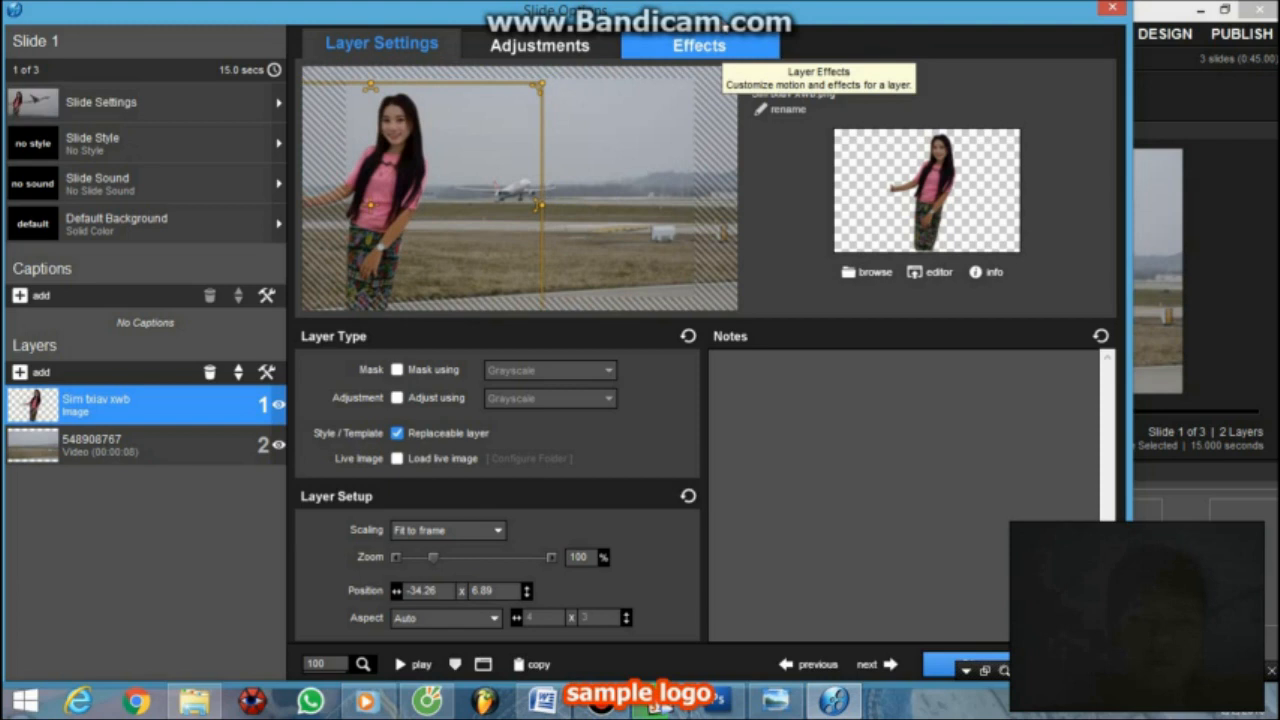
Enlarge the cutout to about 129% and pan it to about -31 x 11 in the ending keyframe, then preview and apply the slide.
{"action": "left_click", "coordinate": [699, 45]}
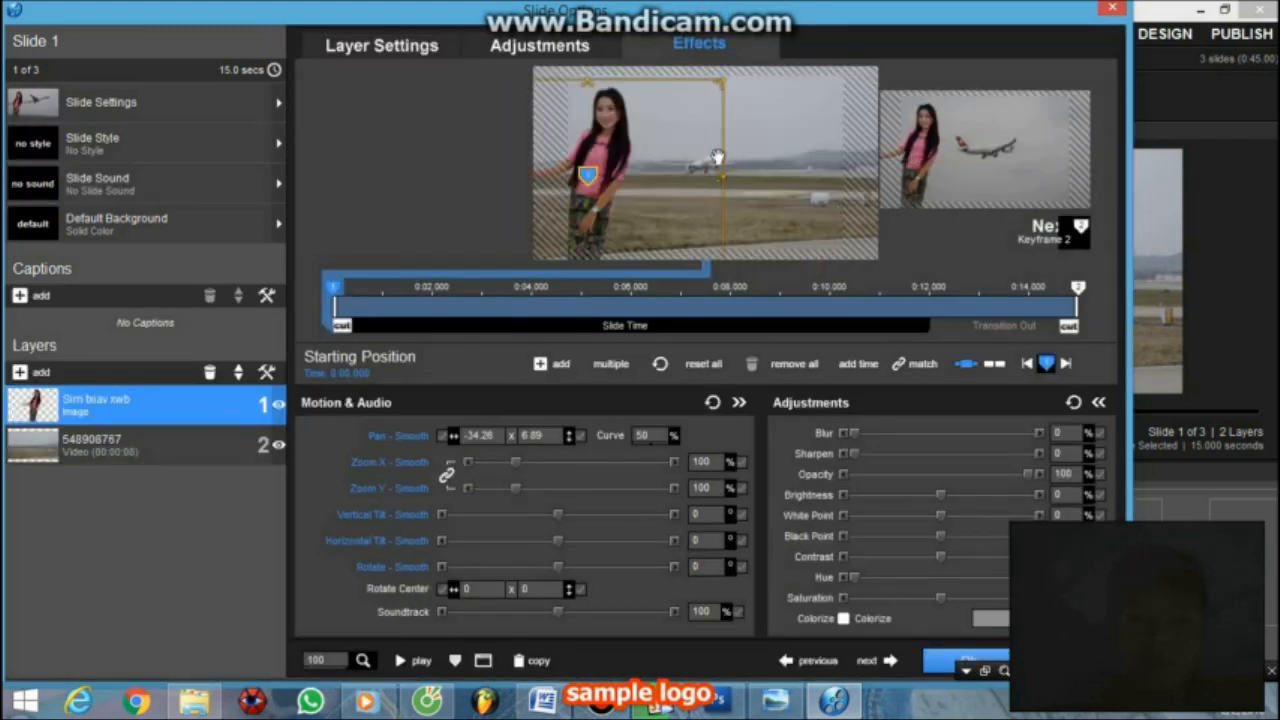
{"action": "left_click", "coordinate": [922, 135]}
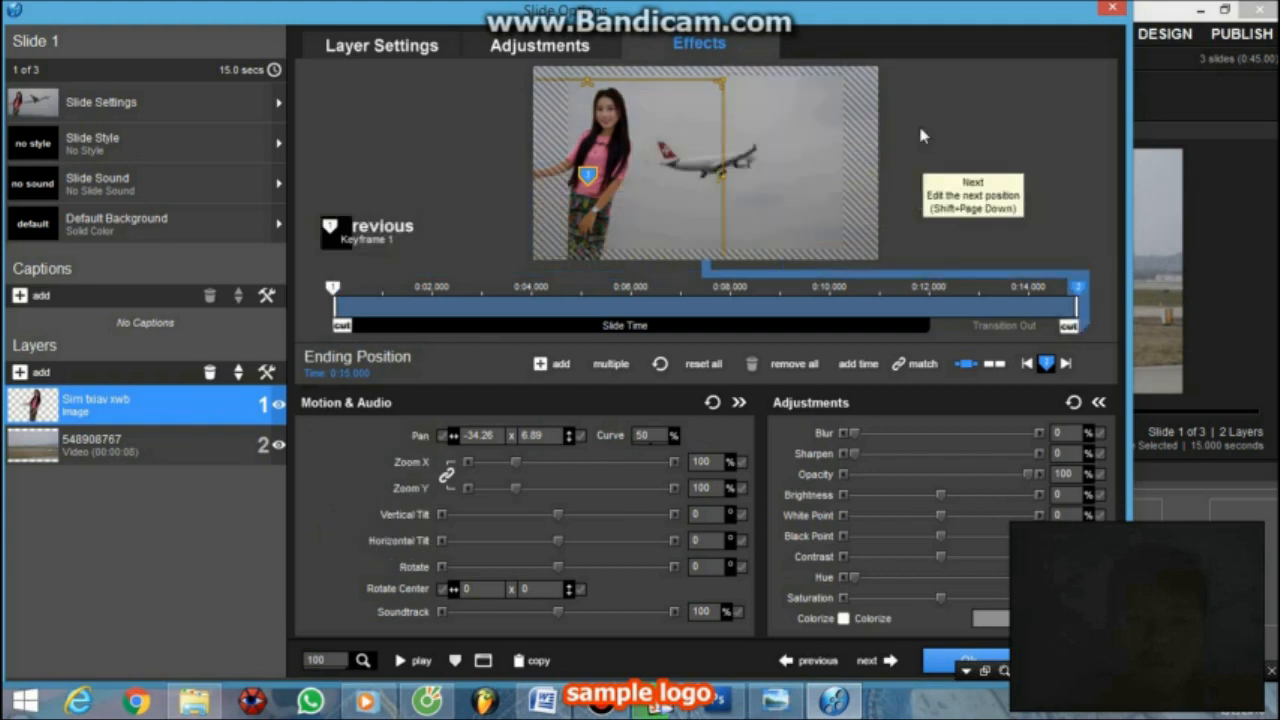
{"action": "left_click_drag", "start_coordinate": [720, 152], "coordinate": [752, 153]}
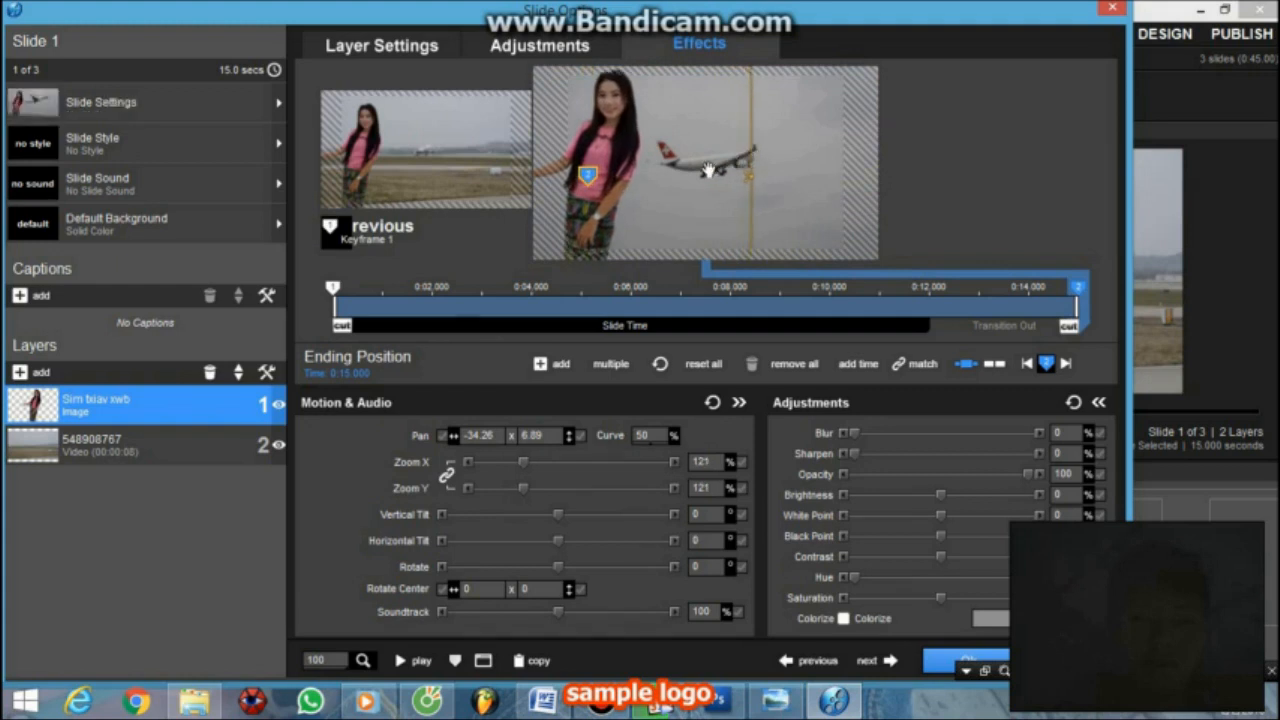
{"action": "left_click_drag", "start_coordinate": [720, 155], "coordinate": [729, 154]}
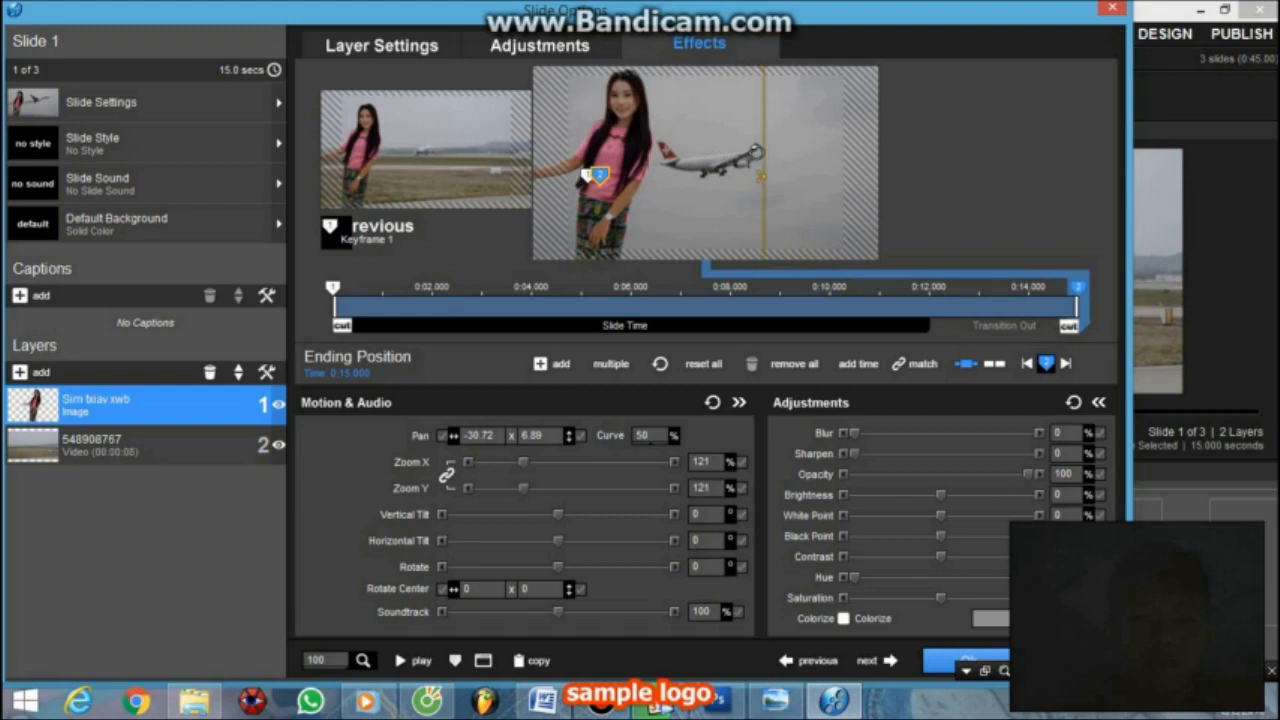
{"action": "left_click_drag", "start_coordinate": [762, 153], "coordinate": [706, 168]}
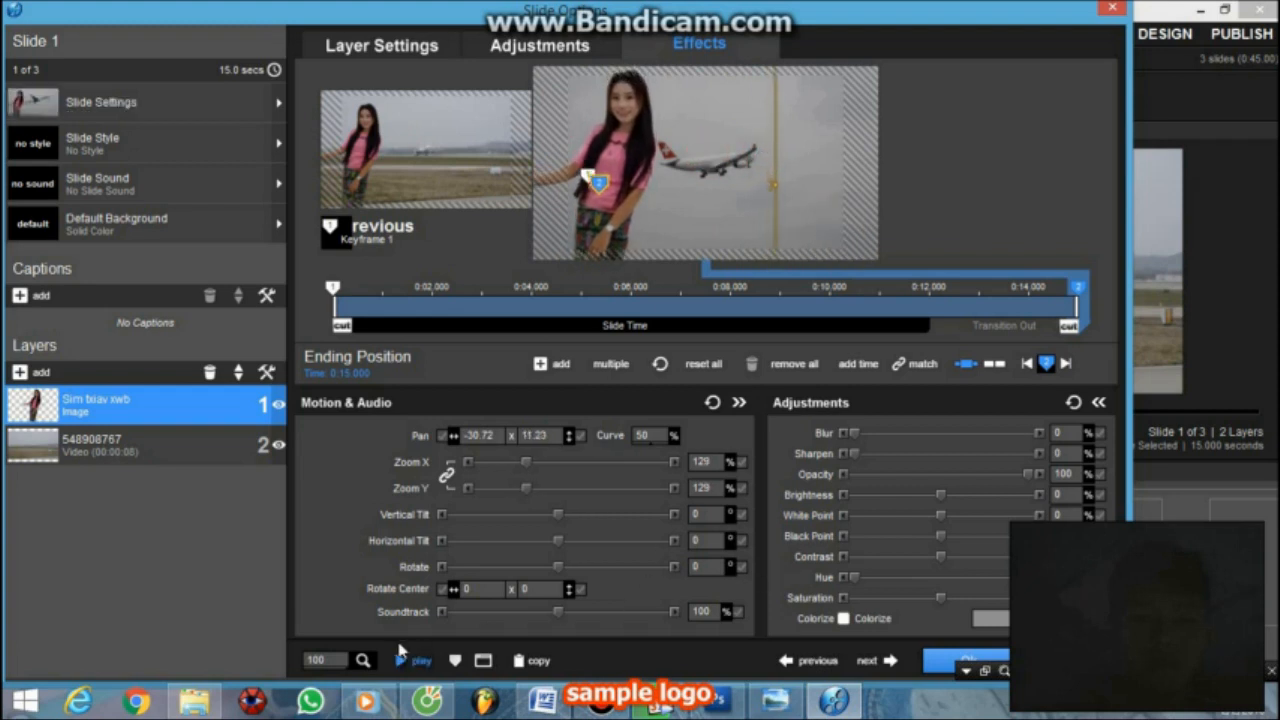
{"action": "left_click", "coordinate": [401, 658]}
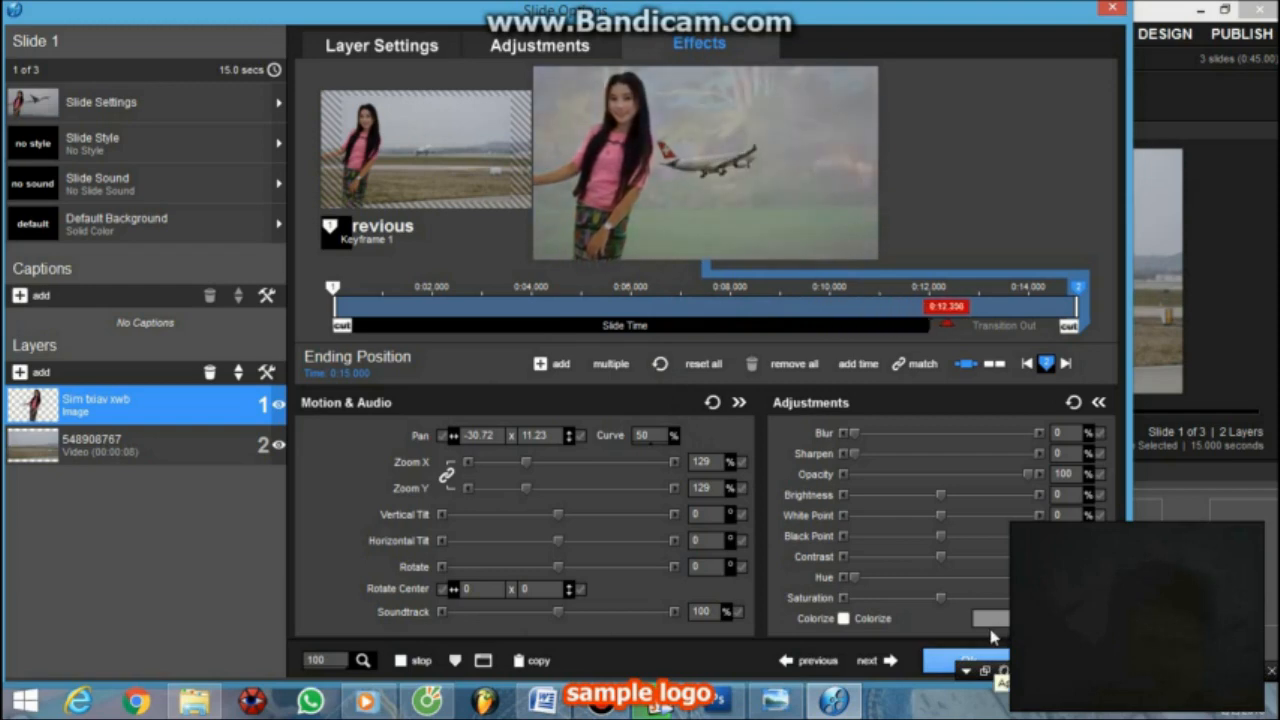
{"action": "left_click", "coordinate": [975, 660]}
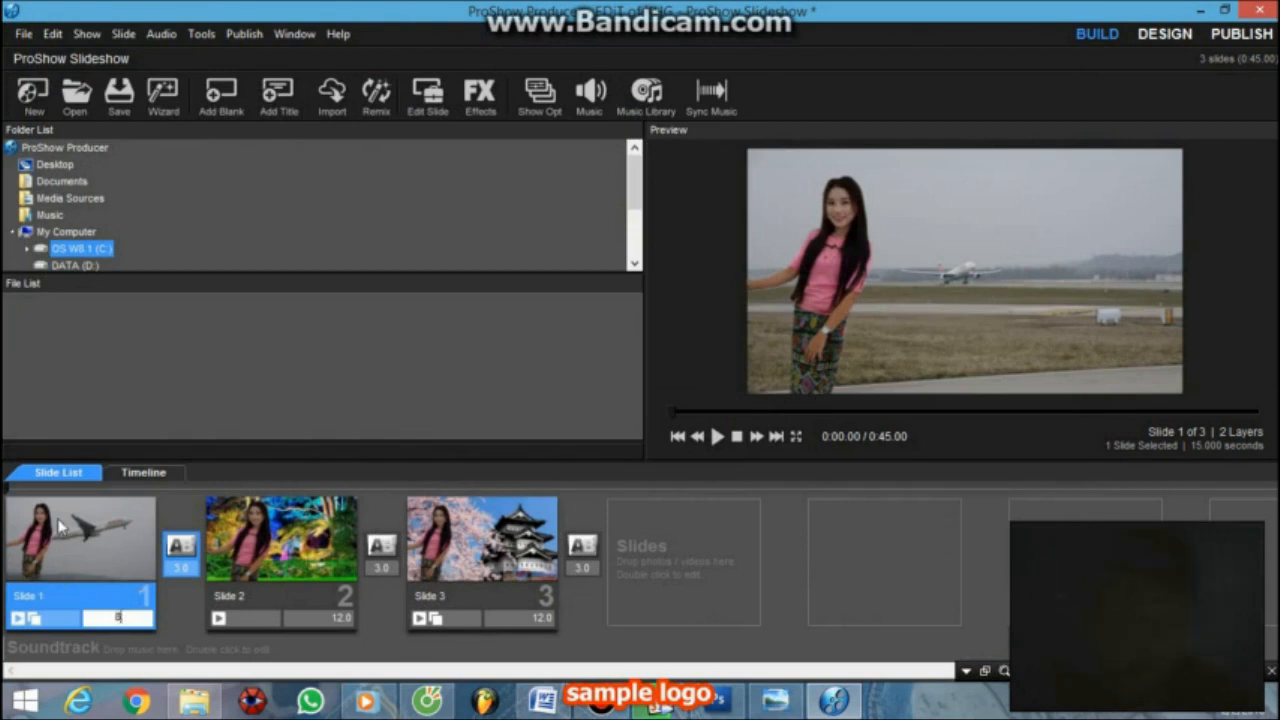
Set the airplane slide's time to 8 seconds and play the slideshow preview.
{"action": "type", "text": "8"}
{"action": "key", "text": "Return"}
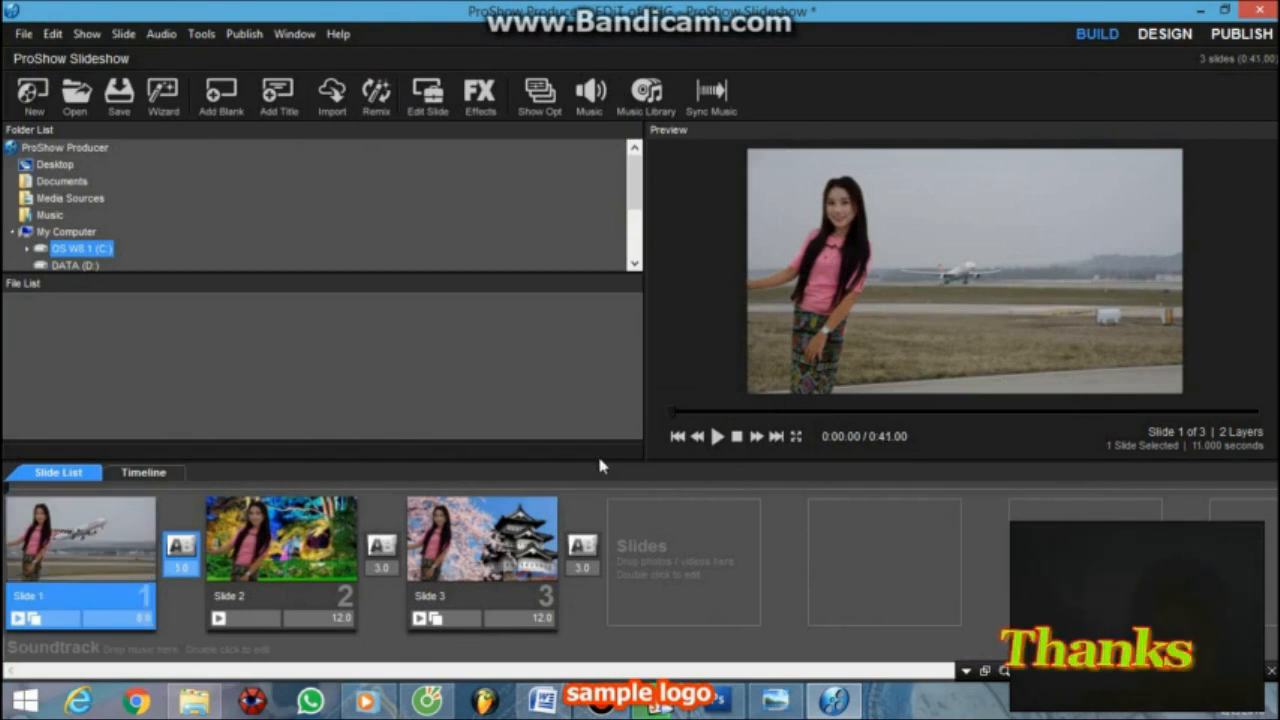
{"action": "left_click", "coordinate": [717, 430]}
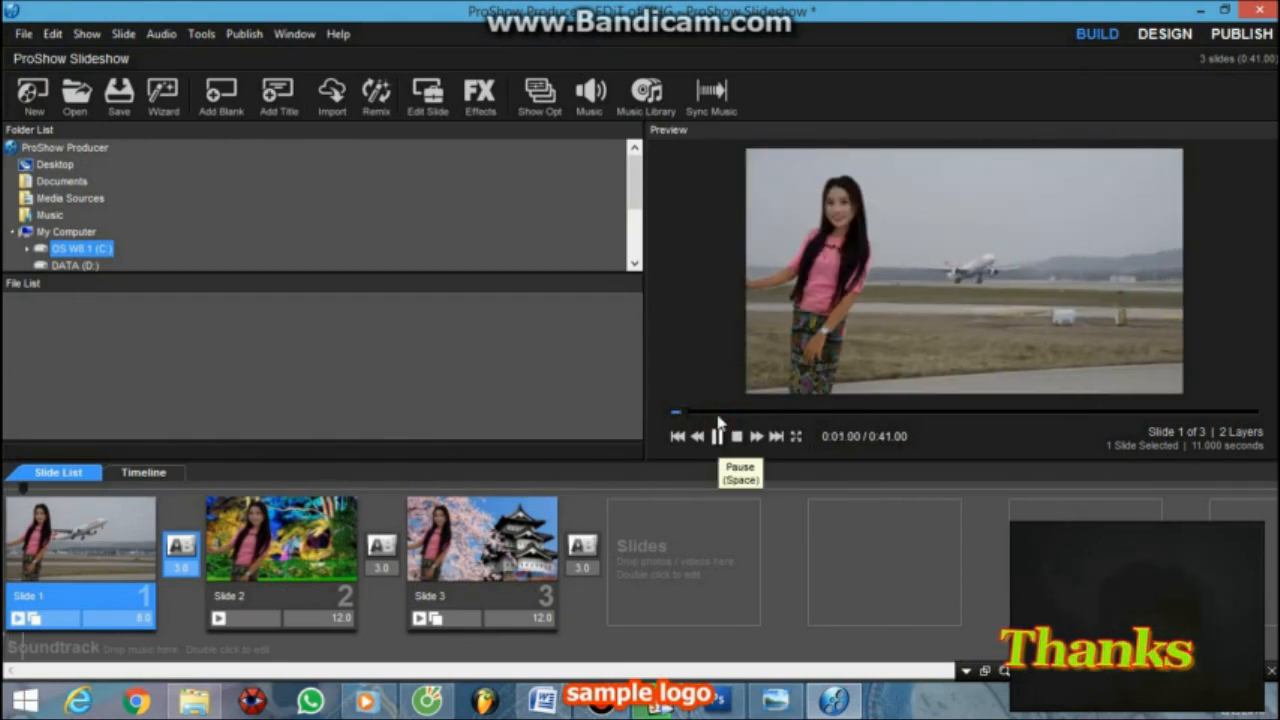